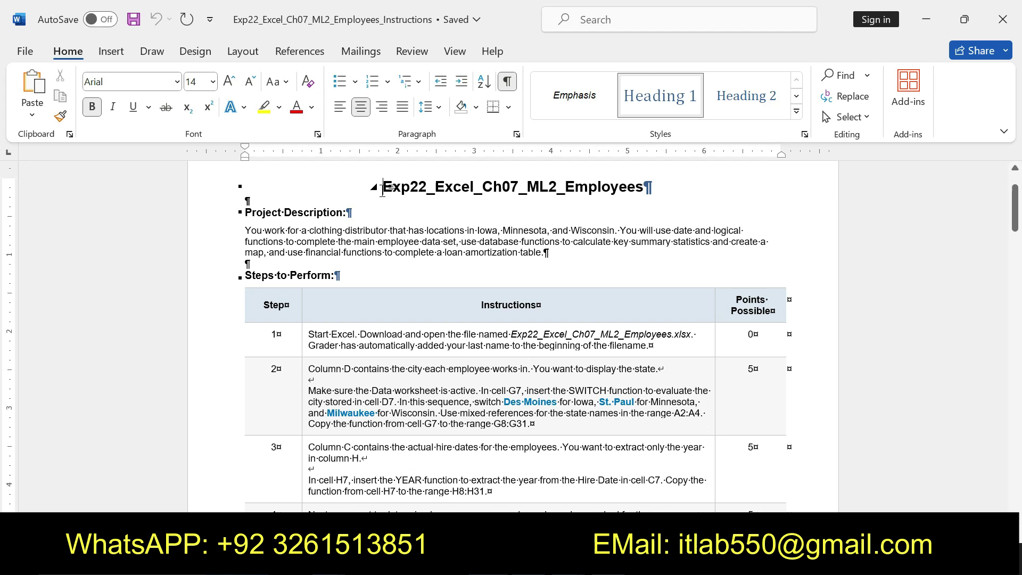
Highlight the document title in yellow.
left_click_drag(379, 187, 620, 191)
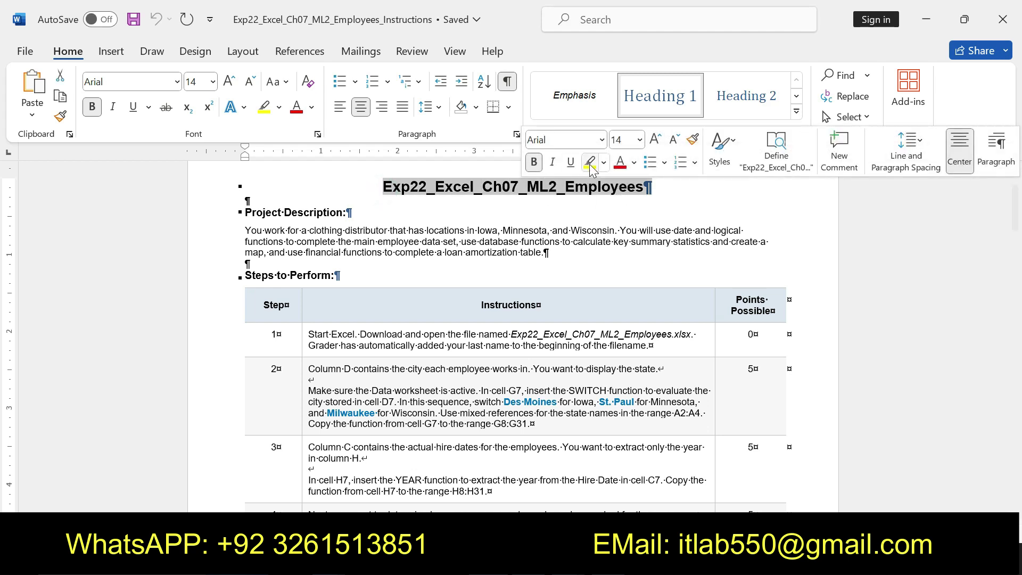
left_click(591, 163)
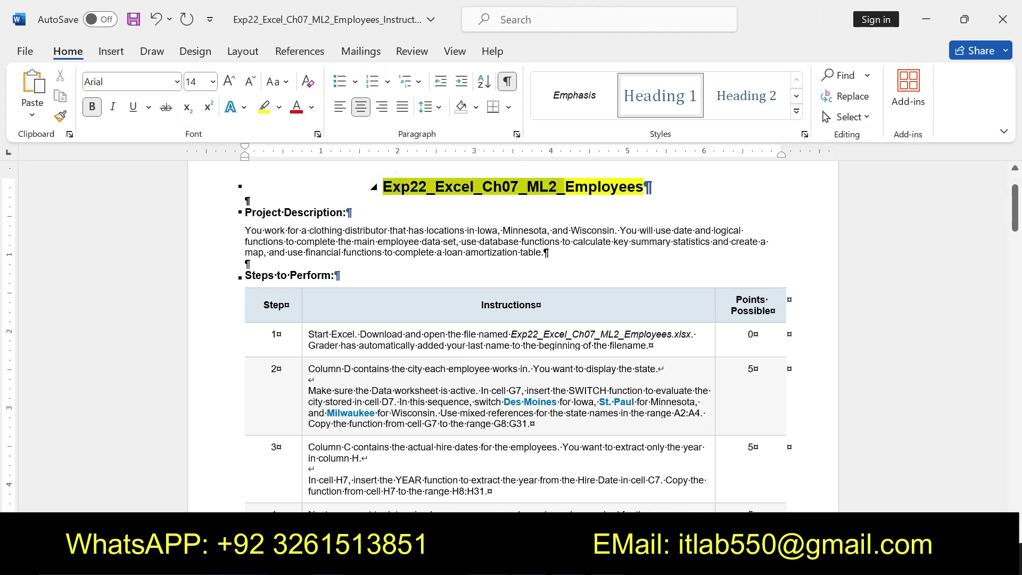
left_click_drag(379, 187, 652, 187)
Highlight the Project Description heading and paragraph in yellow.
left_click_drag(244, 209, 548, 254)
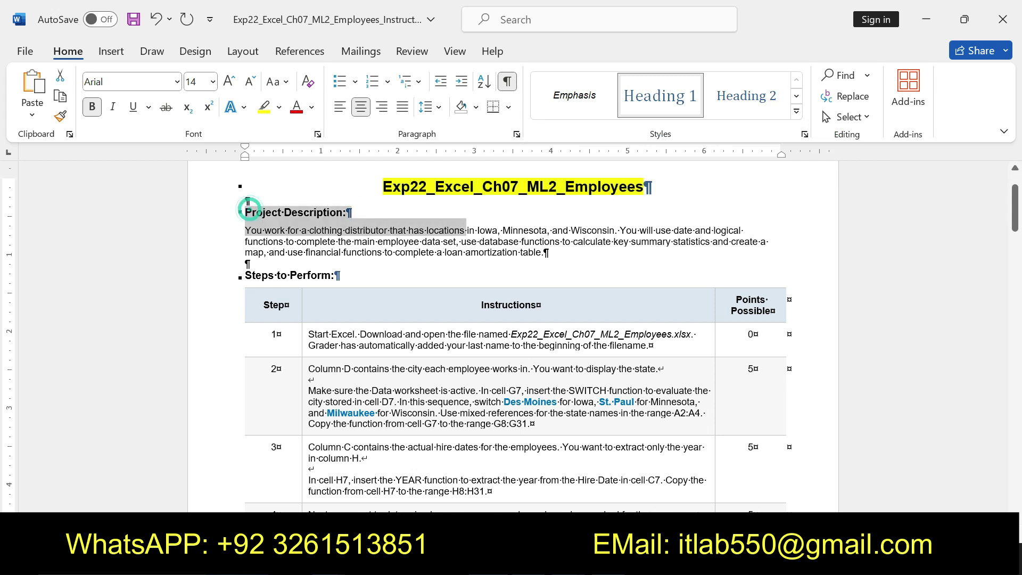
left_click(608, 229)
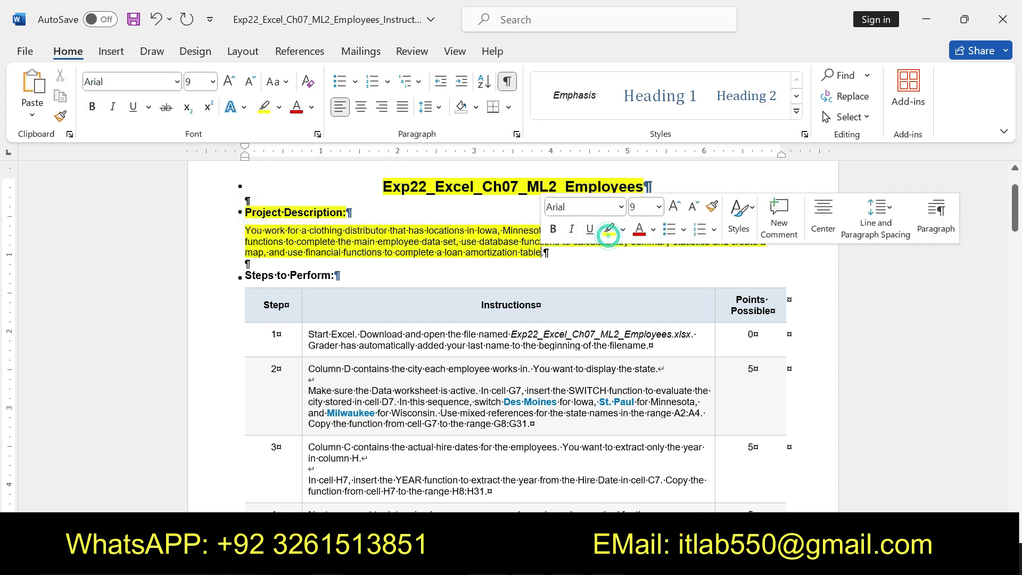
left_click(245, 212)
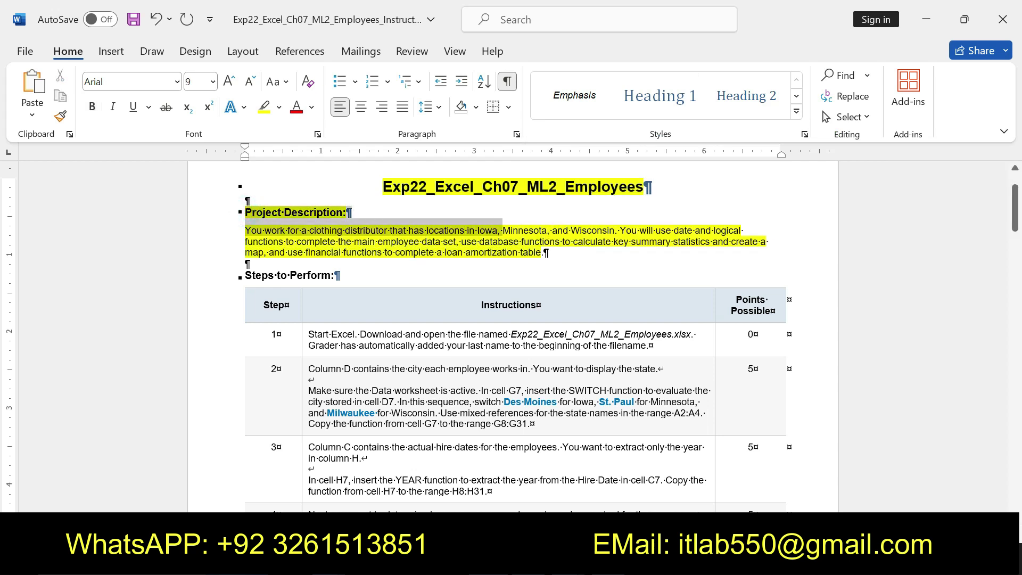
left_click_drag(245, 211, 548, 253)
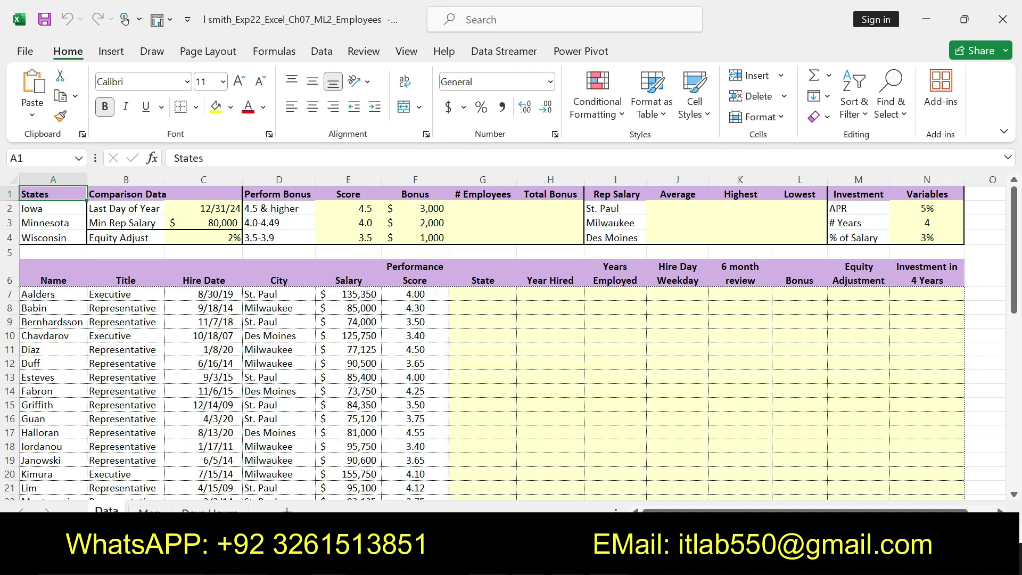
Undo the intro highlights, then try bolding and highlighting Step 1 before undoing it.
key("alt+Tab")
key("ctrl+z")
key("ctrl+z")
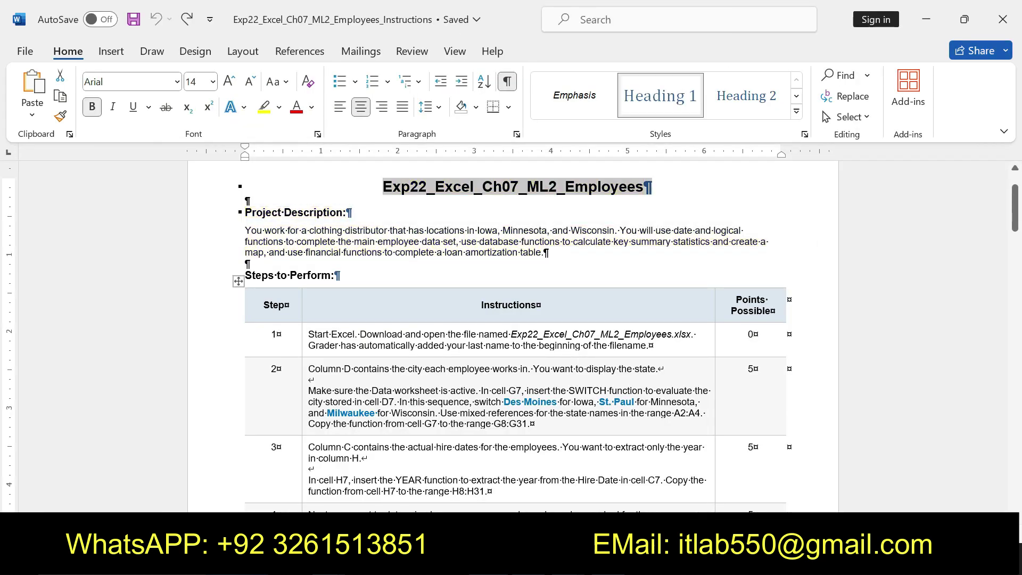
left_click_drag(308, 335, 660, 339)
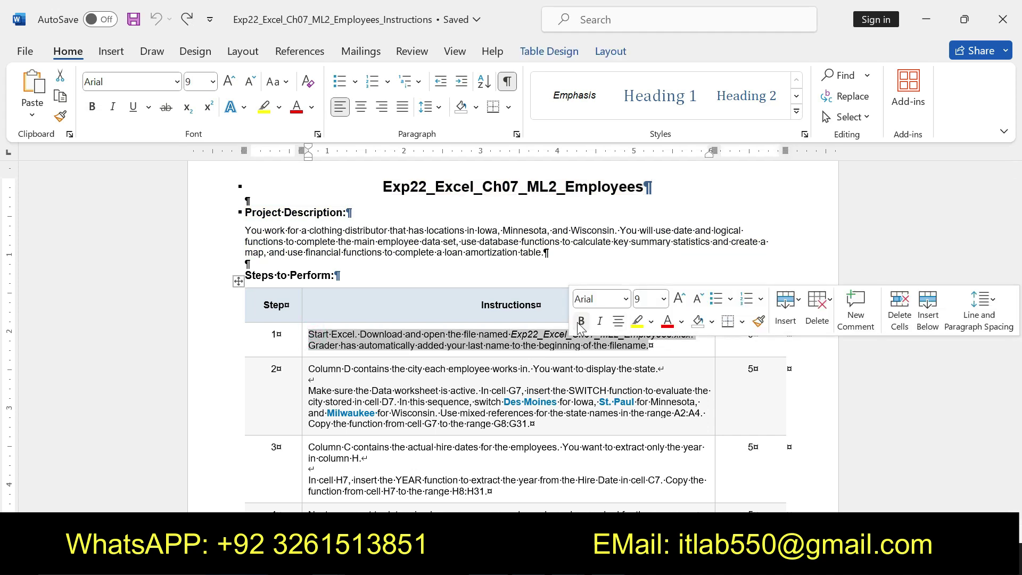
left_click(581, 321)
left_click(636, 322)
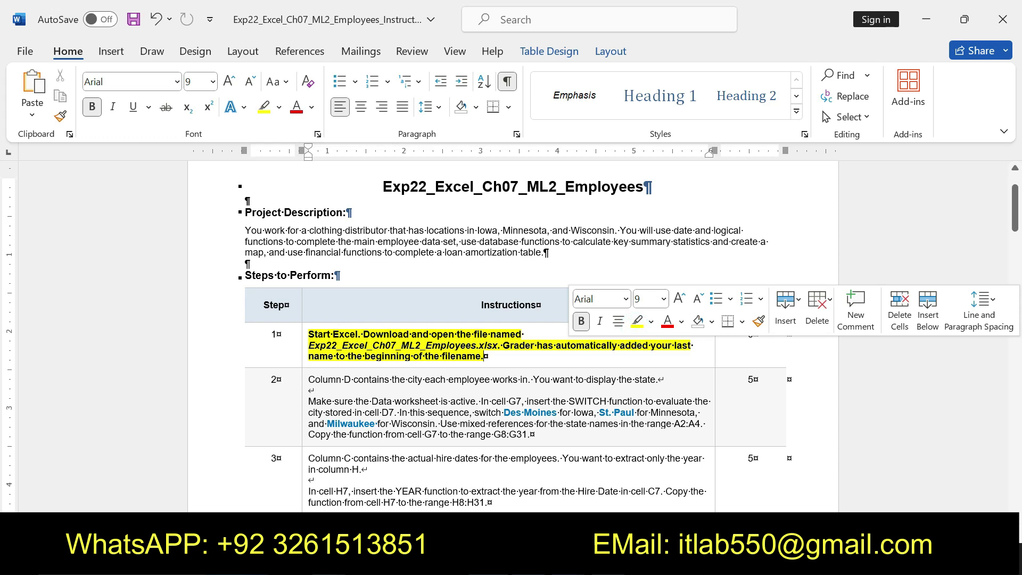
left_click_drag(308, 334, 523, 355)
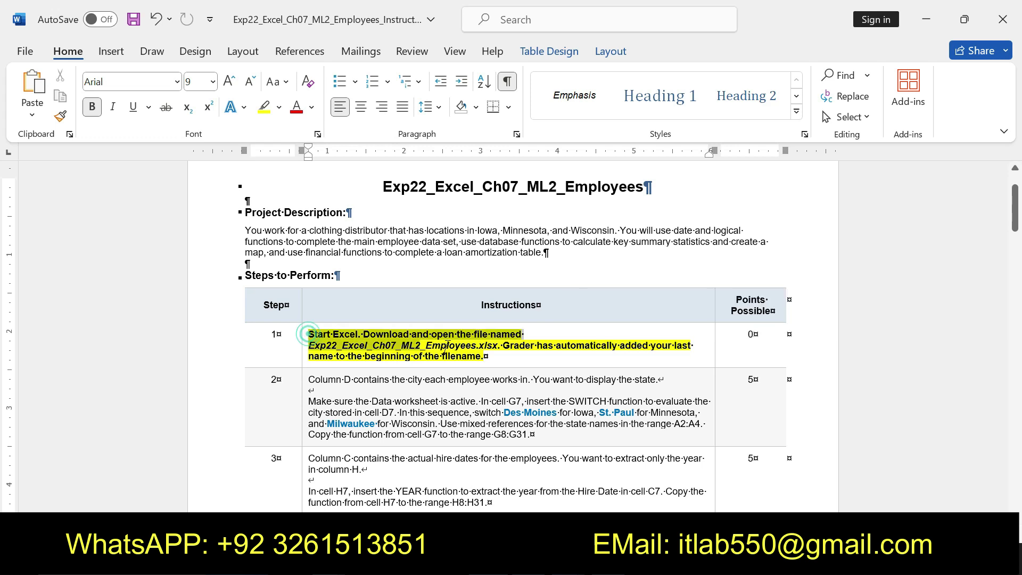
left_click(364, 346)
left_click_drag(309, 345, 619, 346)
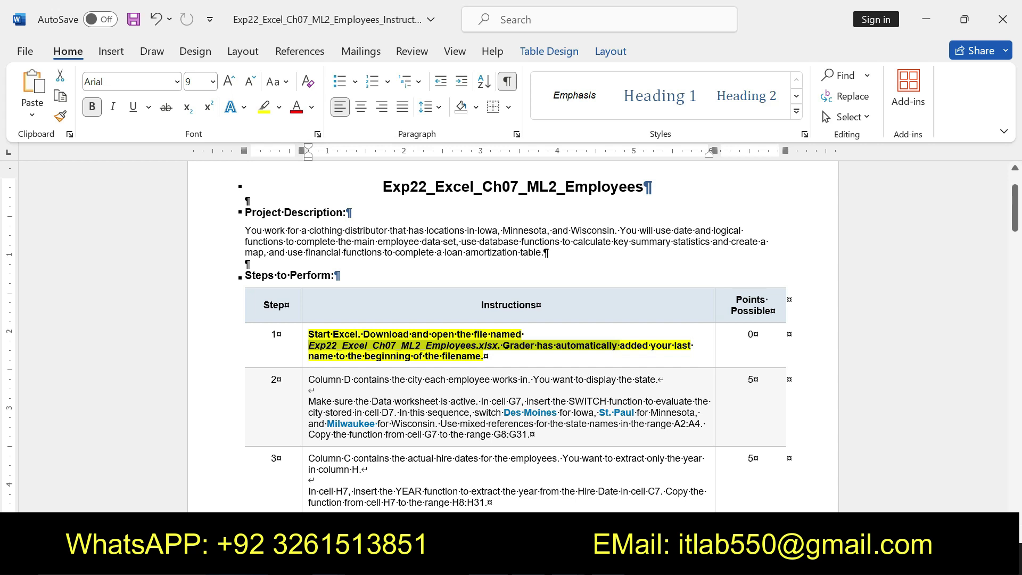
key("ctrl+z")
key("ctrl+z")
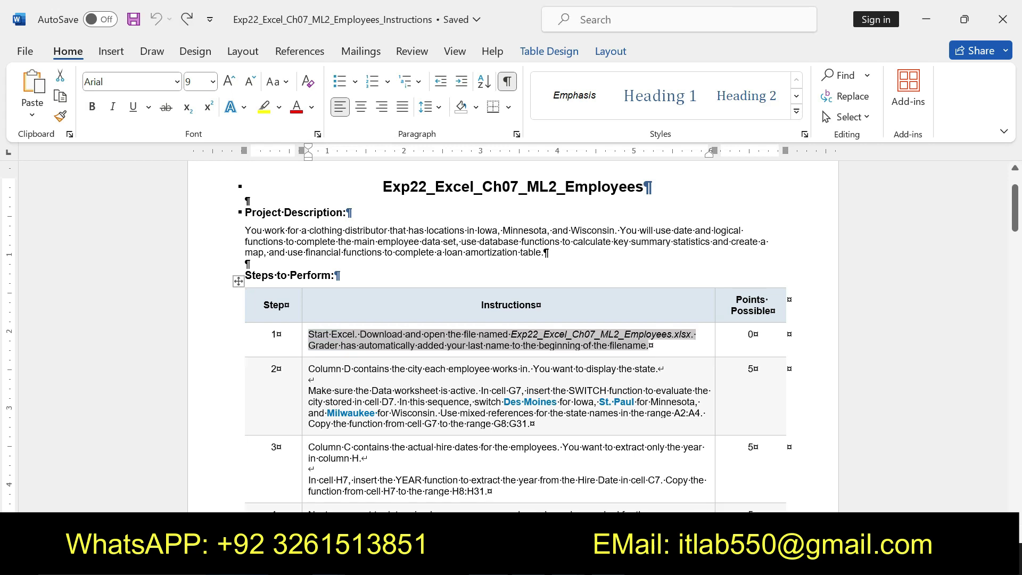
Bold and yellow-highlight the Step 2 instructions, then return to Excel at cell G7.
left_click_drag(308, 368, 534, 424)
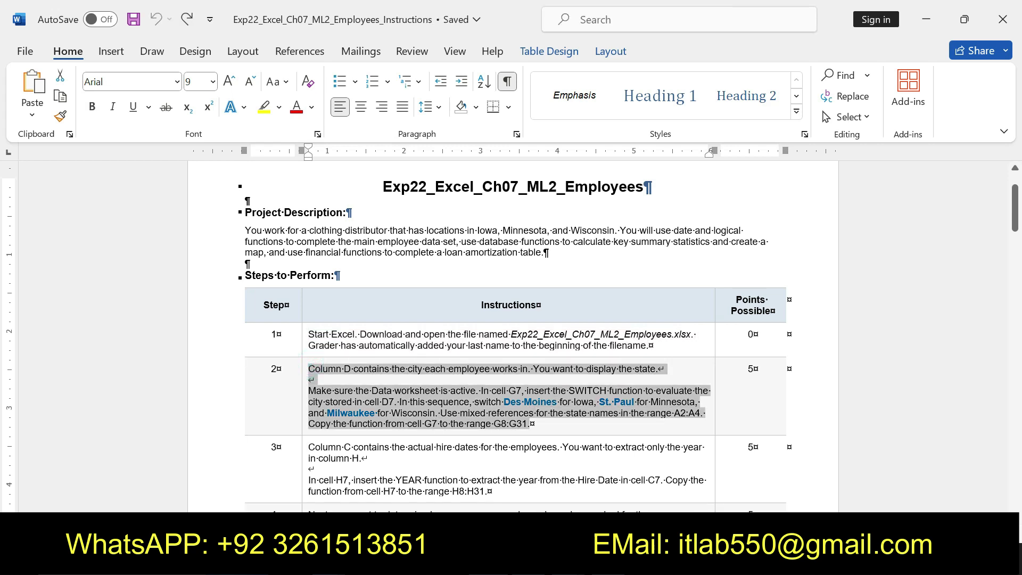
left_click(543, 400)
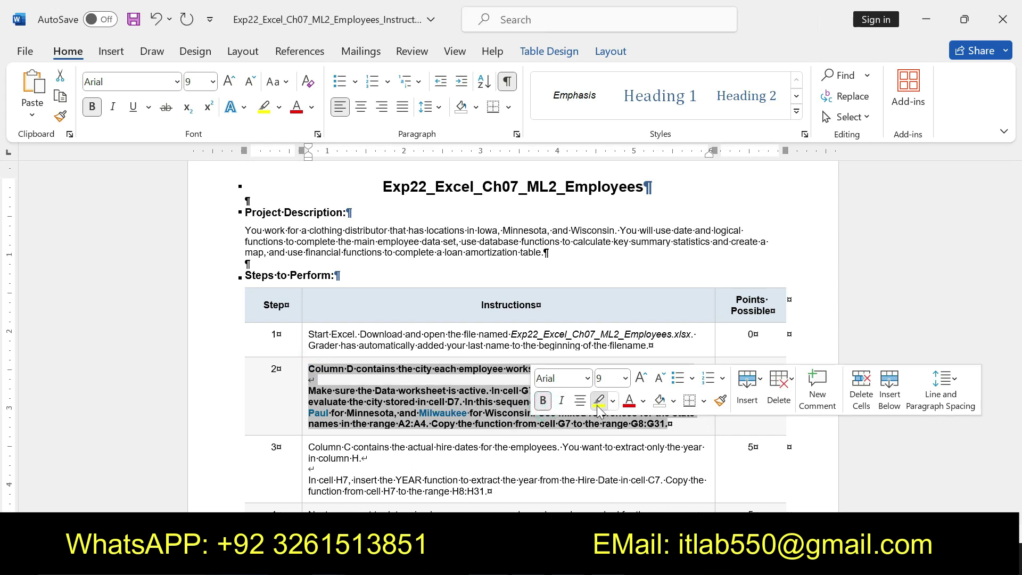
left_click(599, 401)
mouse_move(308, 390)
left_mouse_down()
mouse_move(677, 402)
mouse_move(669, 424)
left_mouse_up()
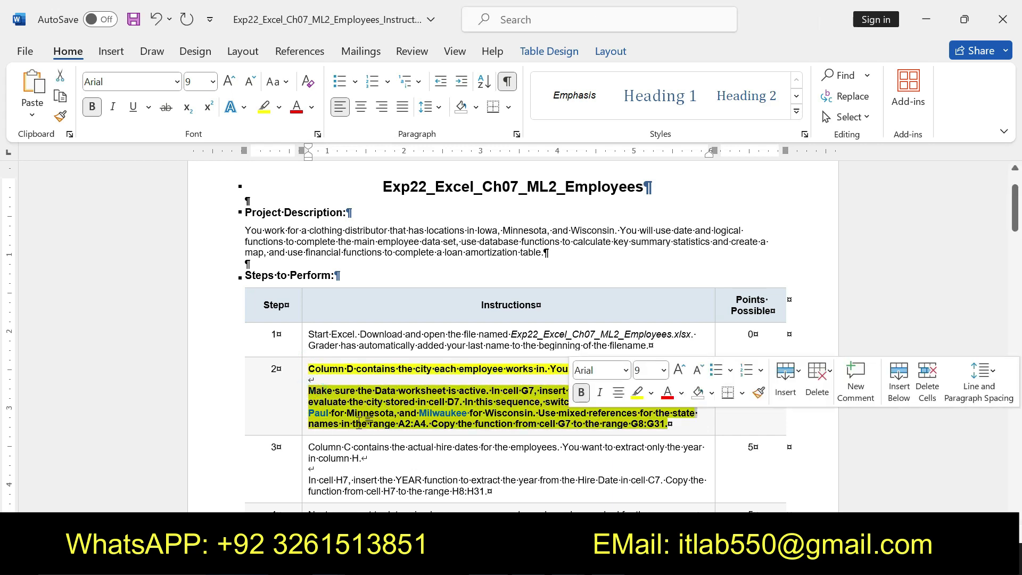
left_click(324, 399)
mouse_move(308, 390)
left_mouse_down()
mouse_move(541, 402)
mouse_move(670, 424)
left_mouse_up()
key("alt+Tab")
left_click(484, 294)
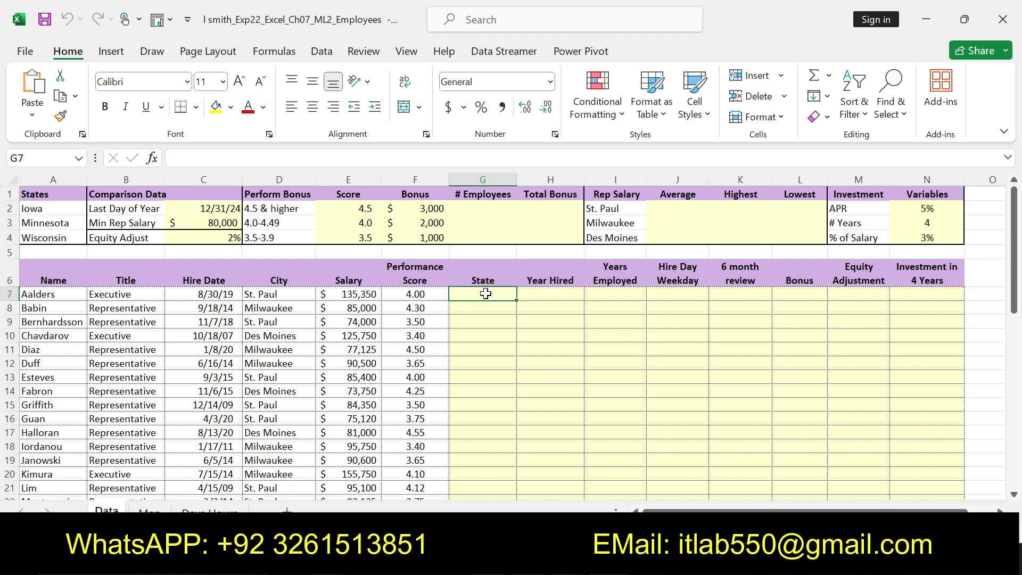
In G7 begin =SWITCH(D7,...) mapping "Des Moines" to $A$2 and "St .Paul" to $A$3.
type("=SW")
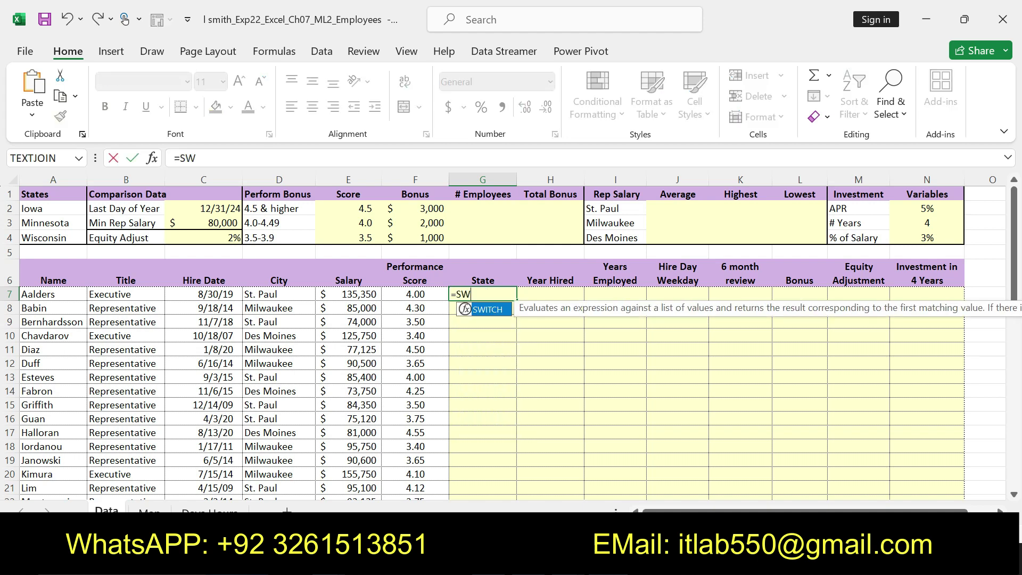
double_click(497, 311)
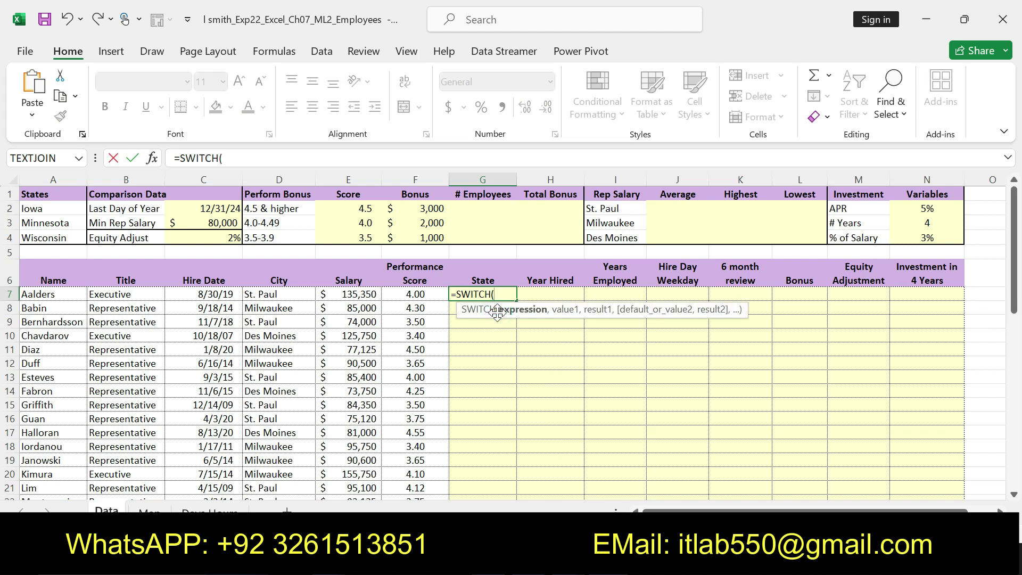
type("D7,\"")
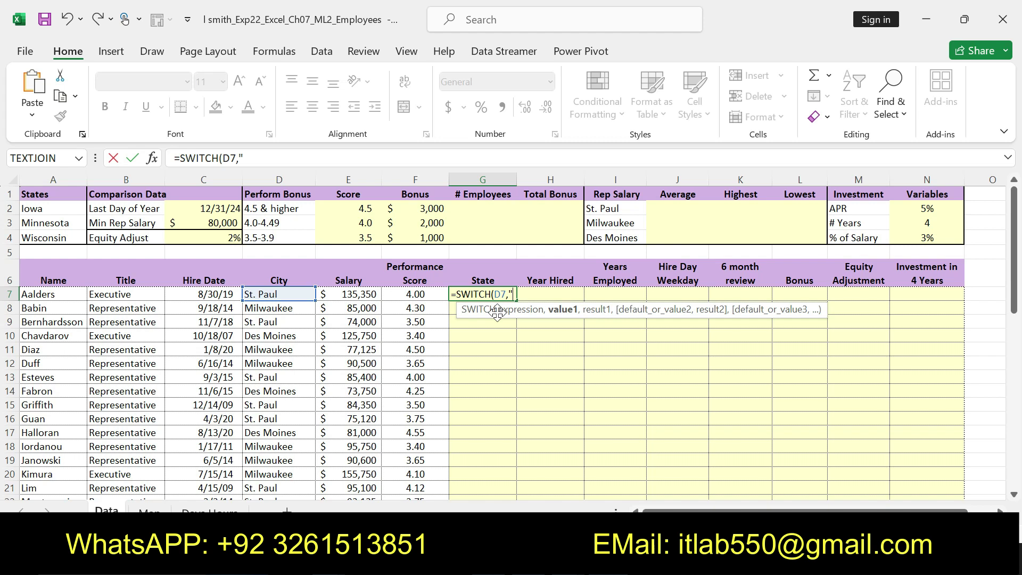
type("Des ")
type("Mon")
key("BackSpace")
type("o")
key("BackSpace")
type("ines\"")
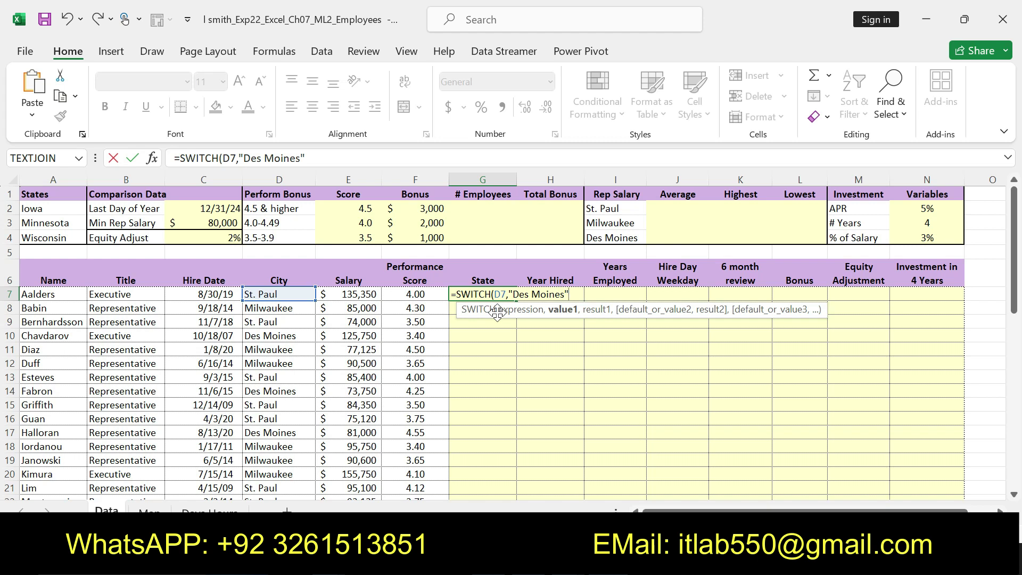
type(",")
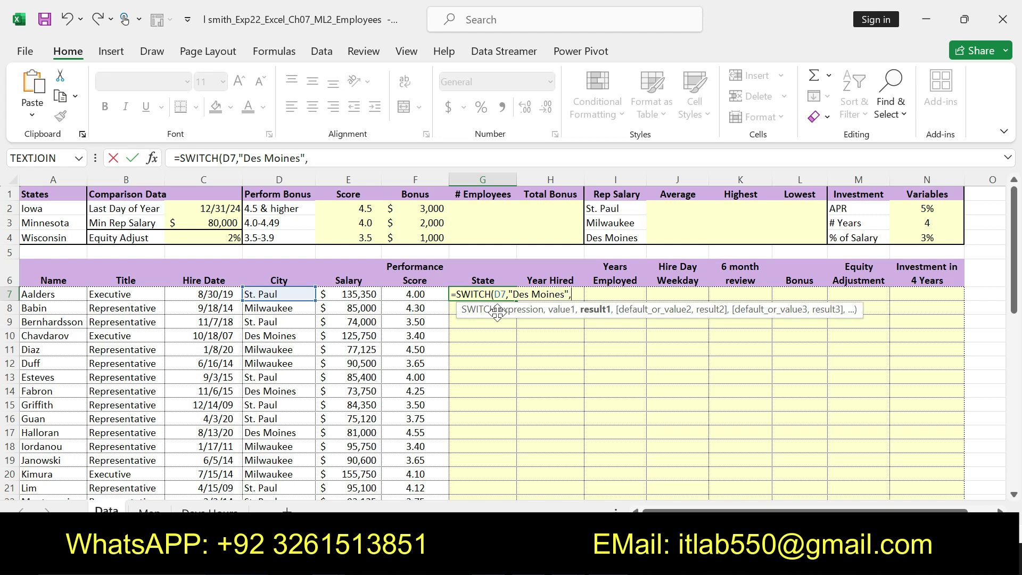
type("$")
type("A$")
type("2")
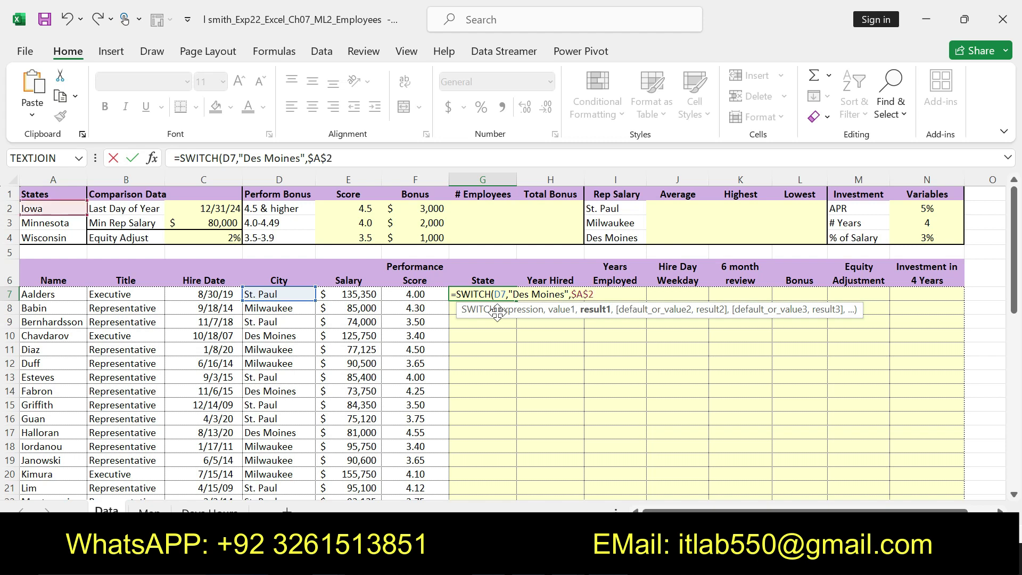
type(",\"s")
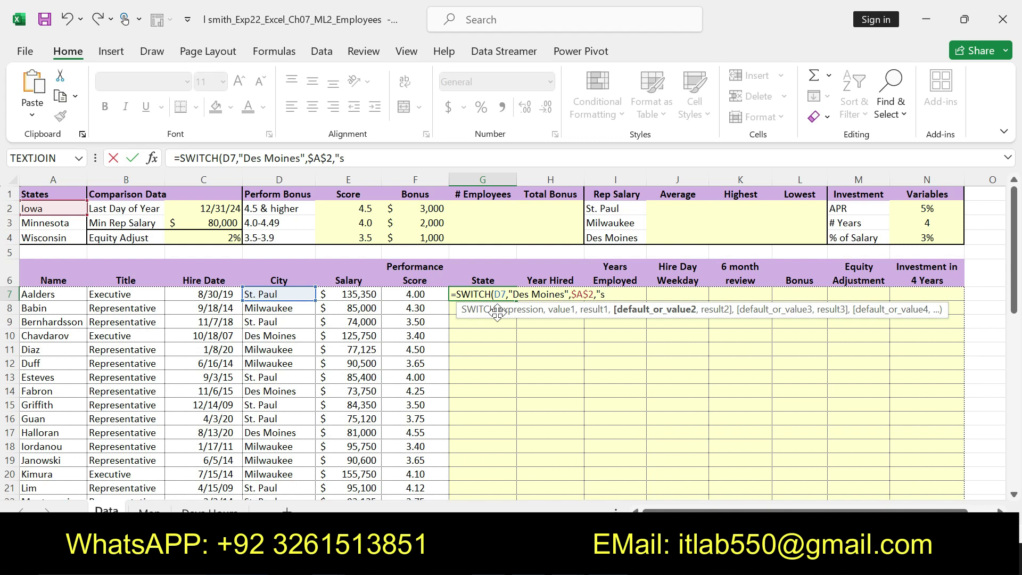
key("BackSpace")
type("St.")
type("P")
type("a")
type("u")
type("l")
left_click(349, 158)
type(".Paul")
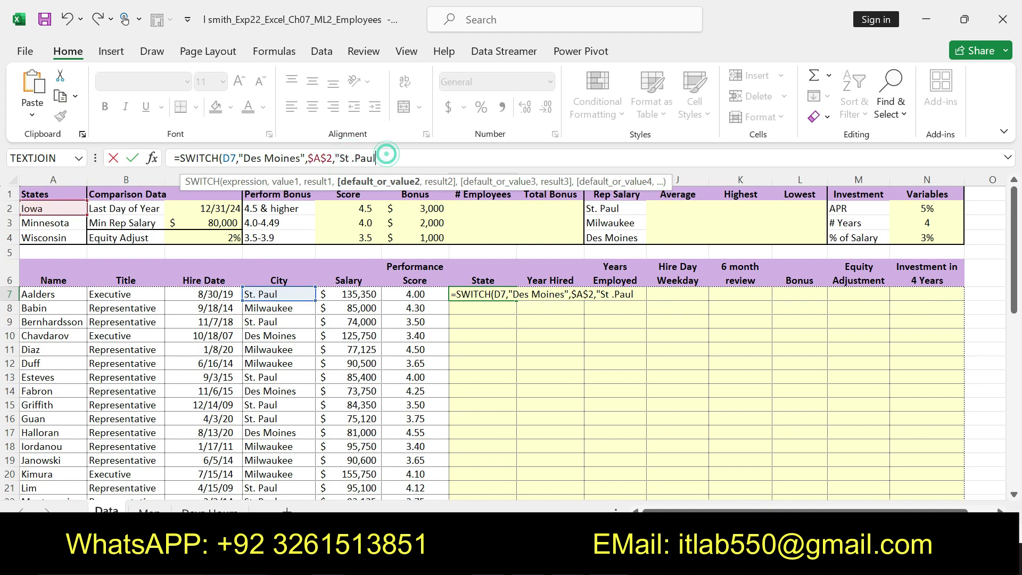
type("\"")
type(",")
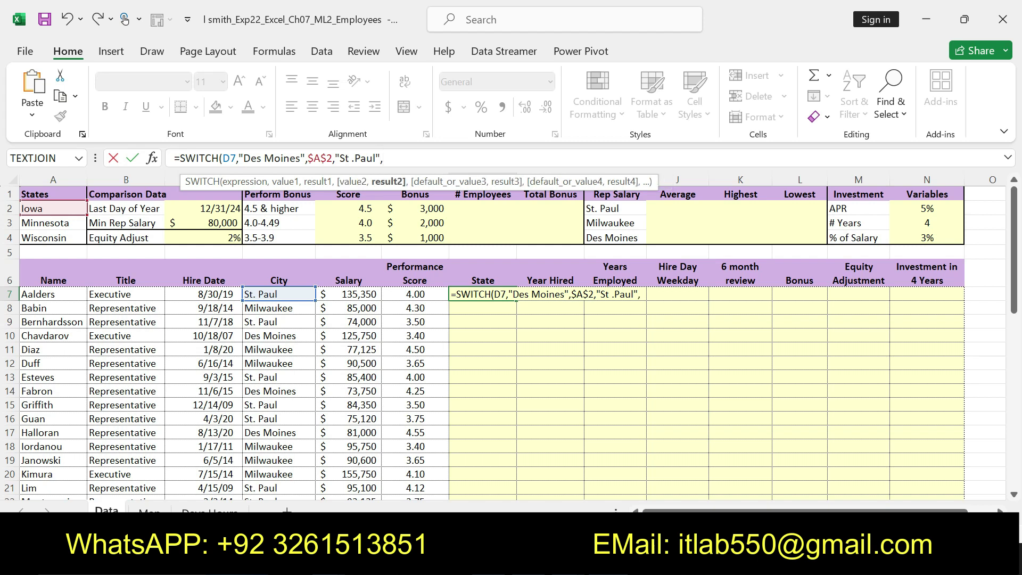
type("$A$3")
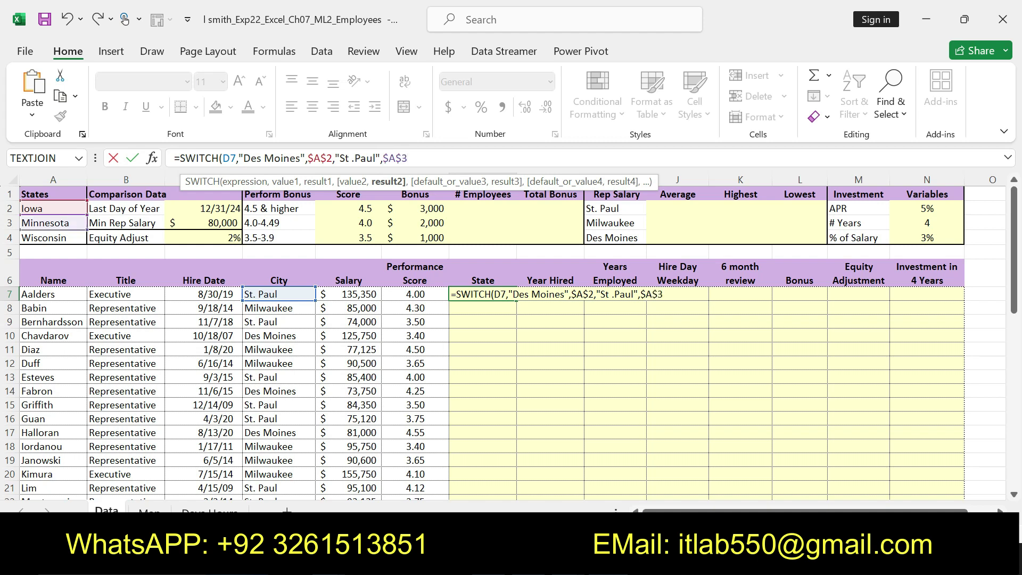
type(",\"")
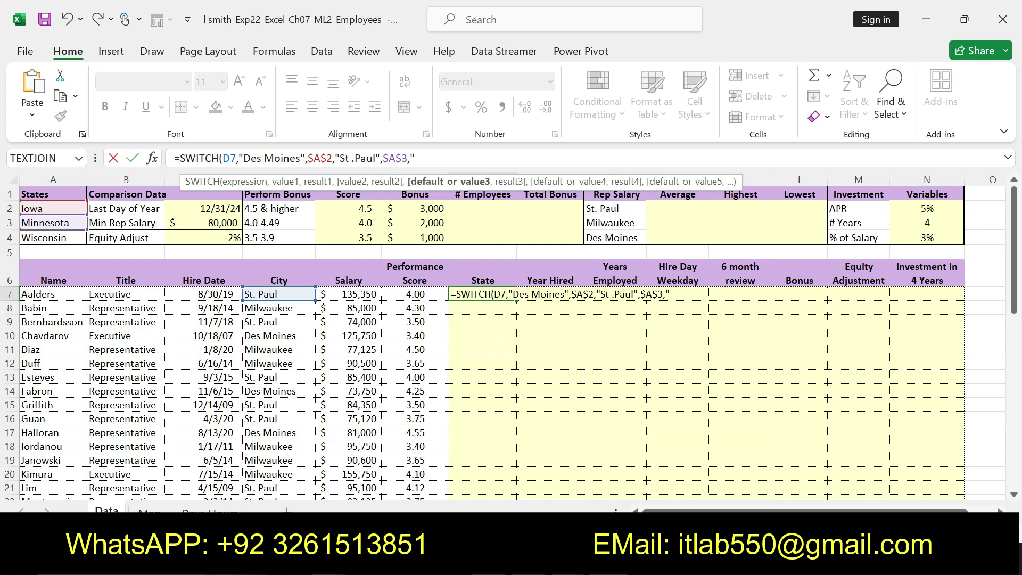
Copy the city name Milwaukee from the Word instructions.
key("alt+Tab")
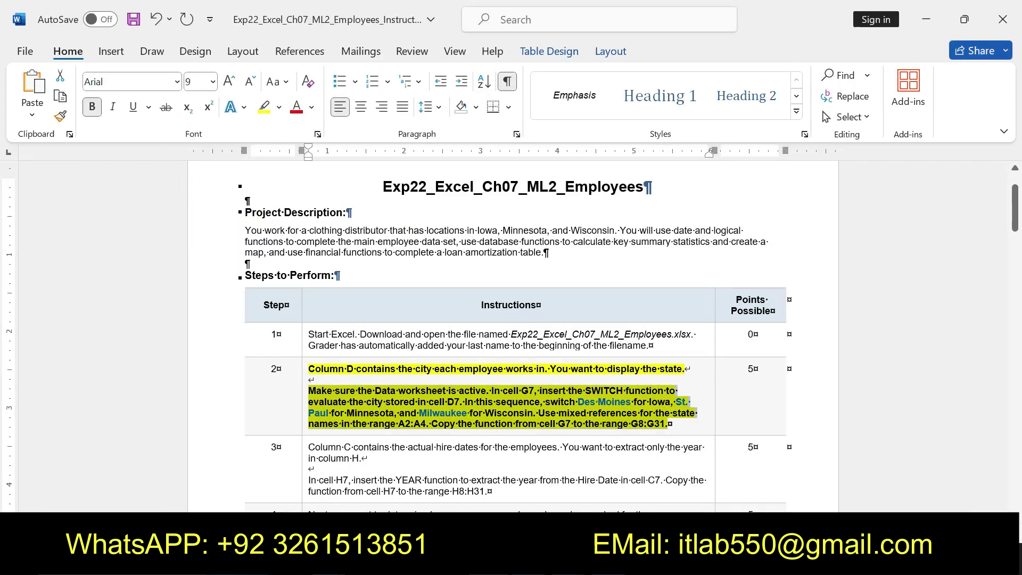
left_click(426, 414)
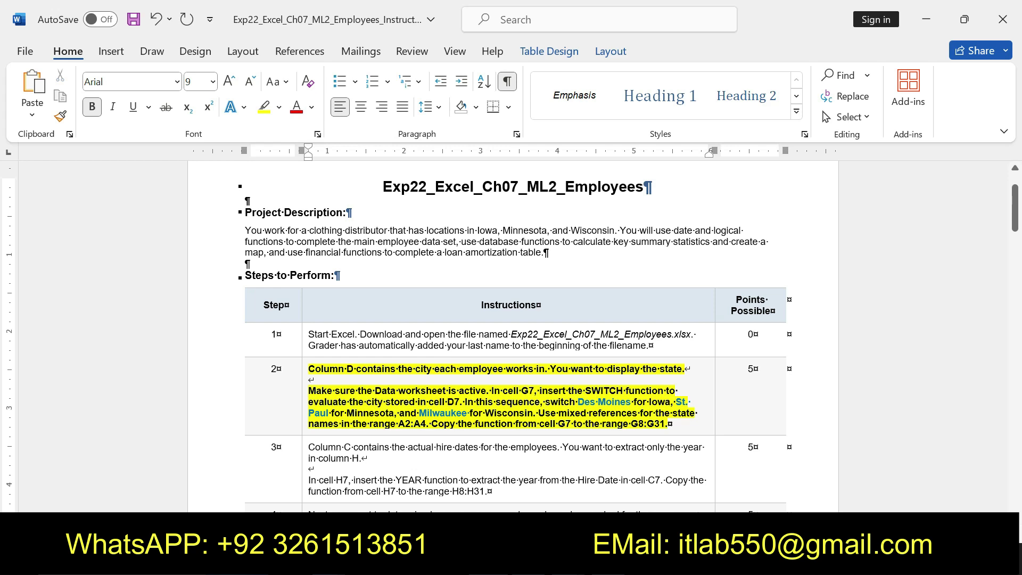
left_click_drag(419, 413, 465, 413)
key("ctrl+c")
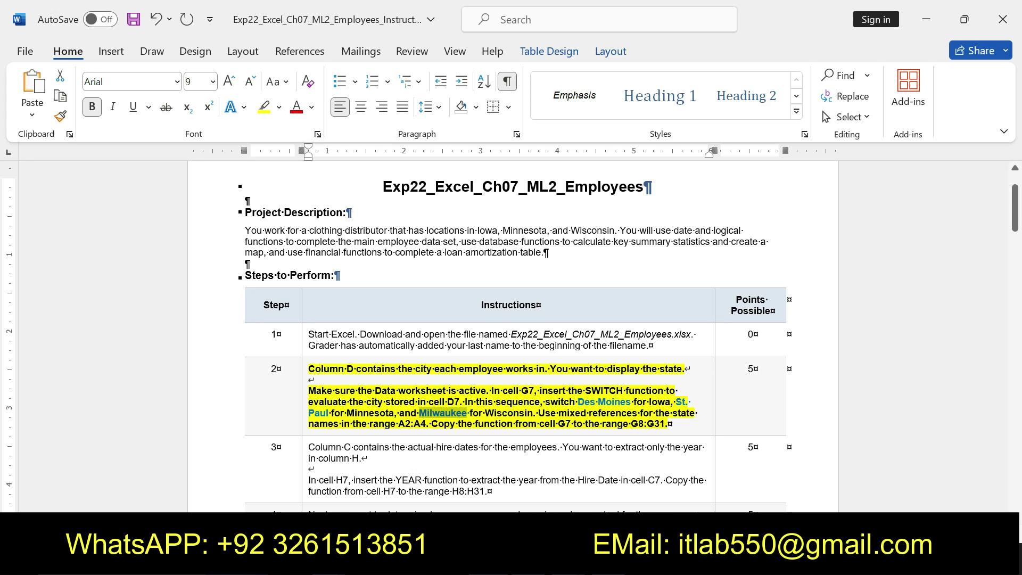
key("alt+Tab")
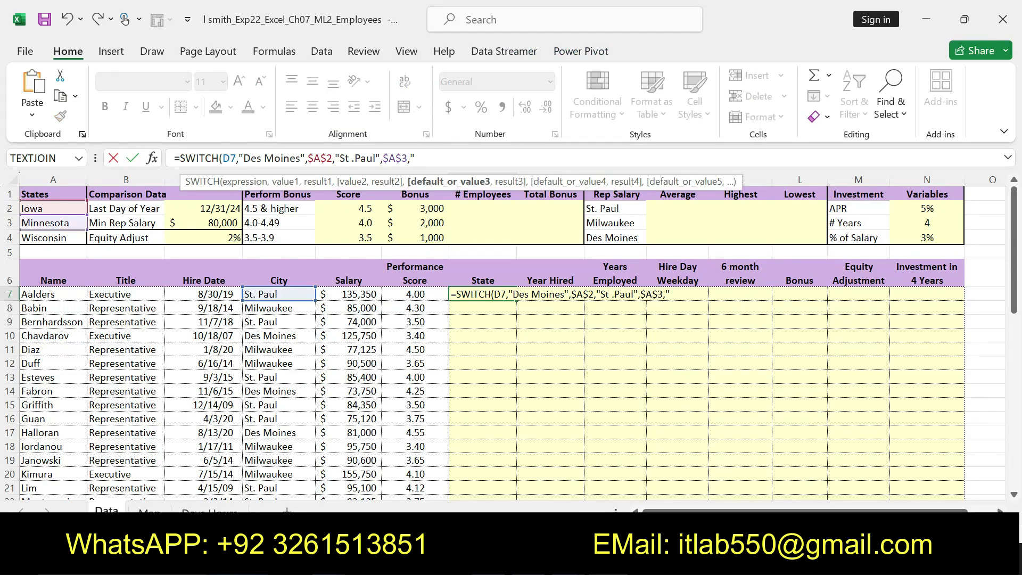
Paste Milwaukee into the formula, map it to $A$4, close the parenthesis and enter it.
key("ctrl+v")
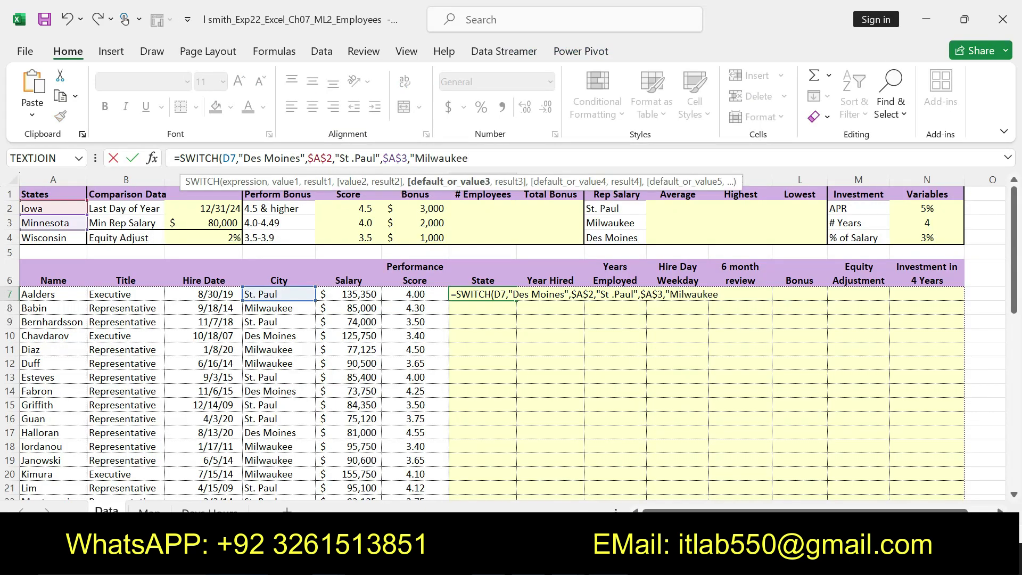
type("\"")
type(",")
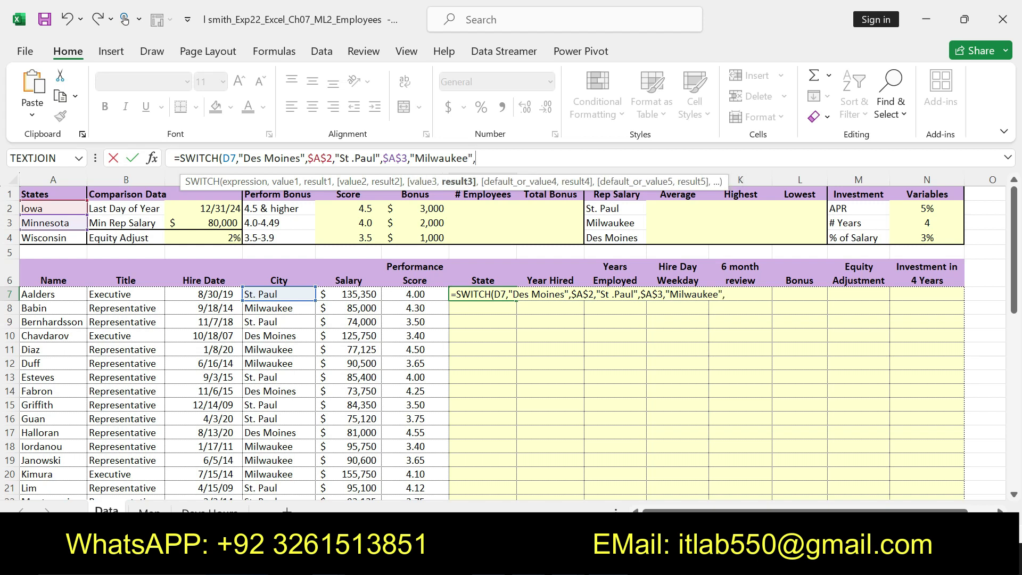
type("#")
key("BackSpace")
type("$A%")
type("4")
key("BackSpace")
key("BackSpace")
key("BackSpace")
type("A$4")
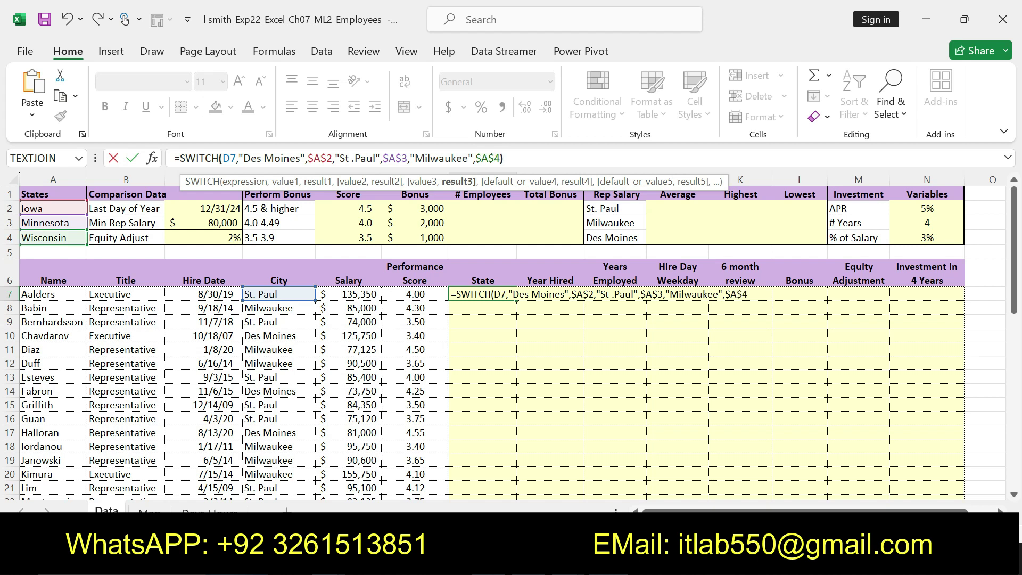
key("Return")
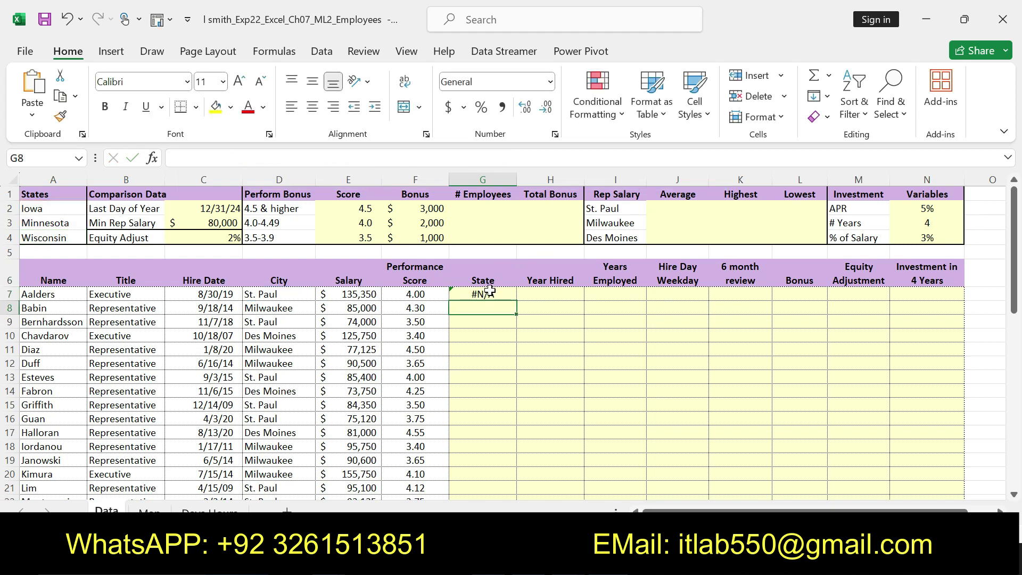
left_click(487, 293)
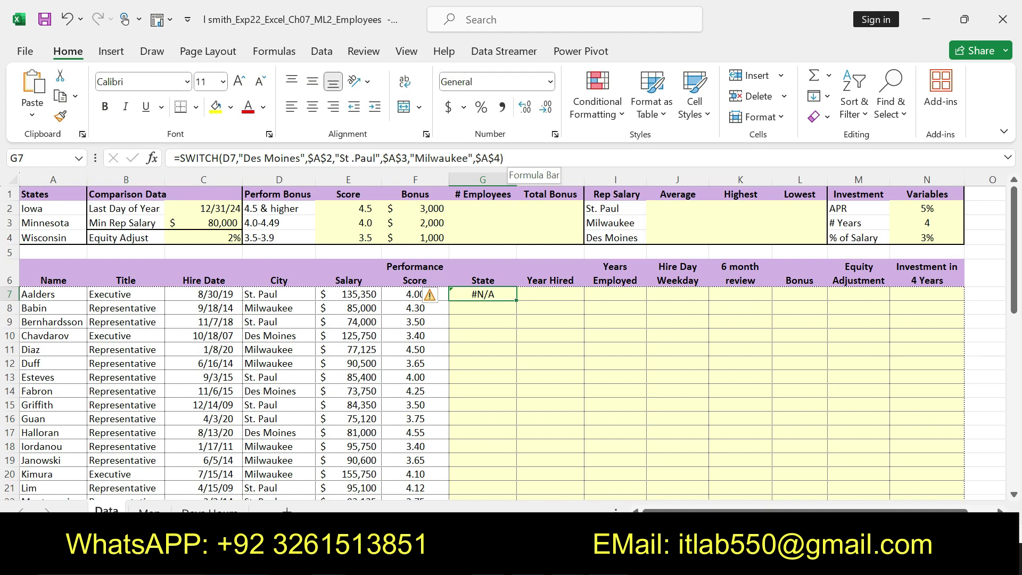
Remove the space in "St .Paul" in G7's formula so it reads "St.Paul".
key("alt+Tab")
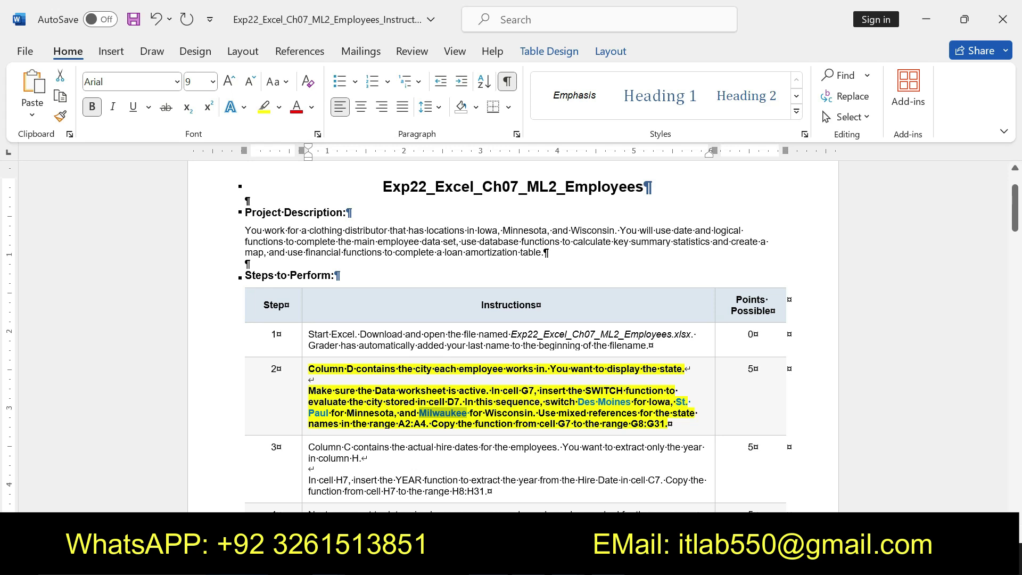
key("alt+Tab")
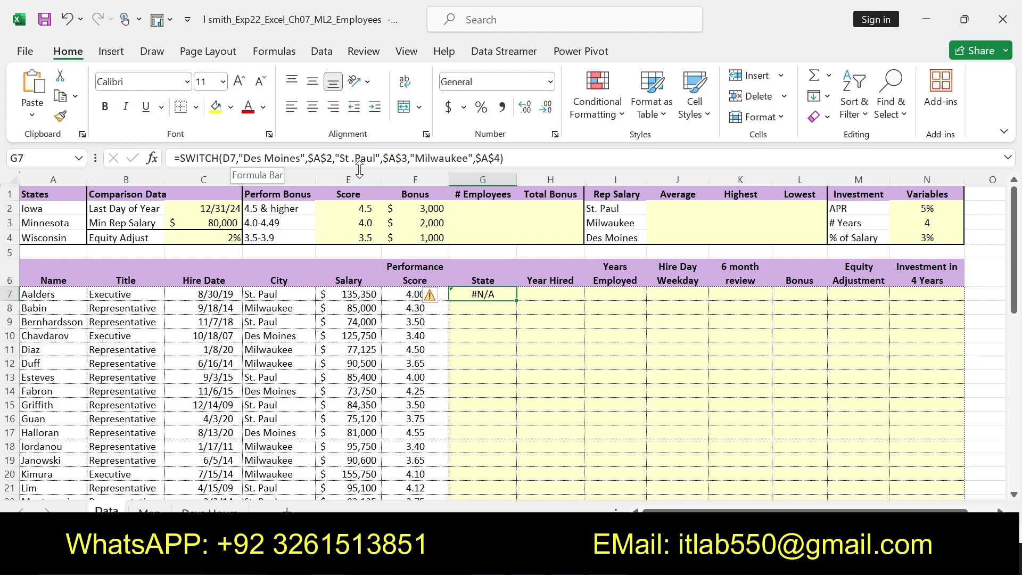
left_click(351, 158)
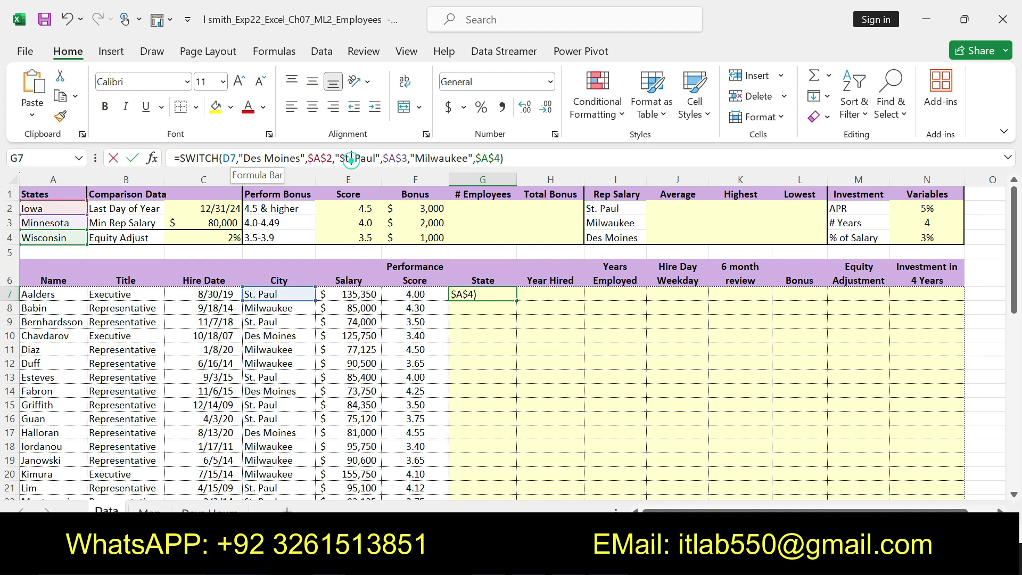
key("BackSpace")
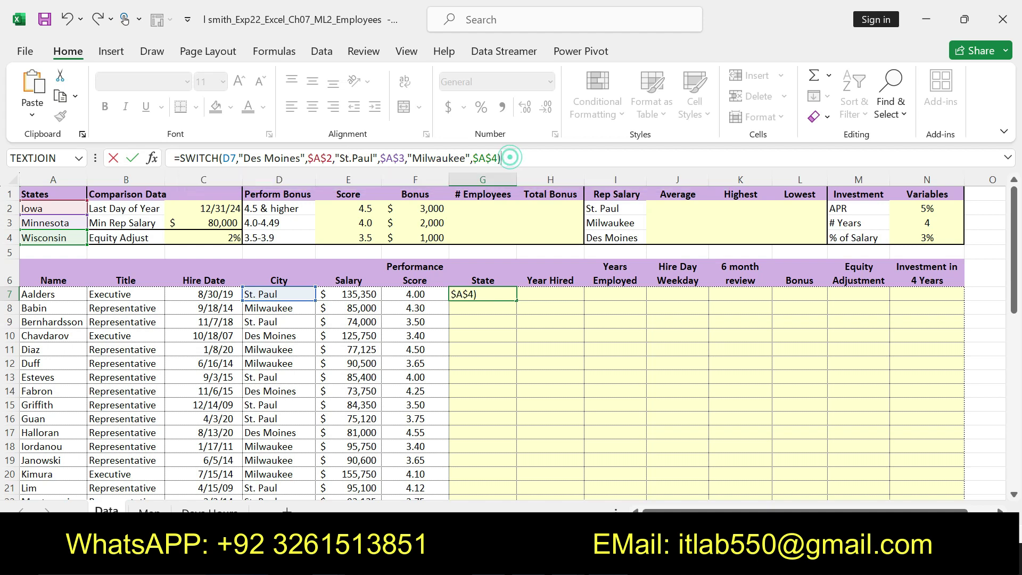
key("Return")
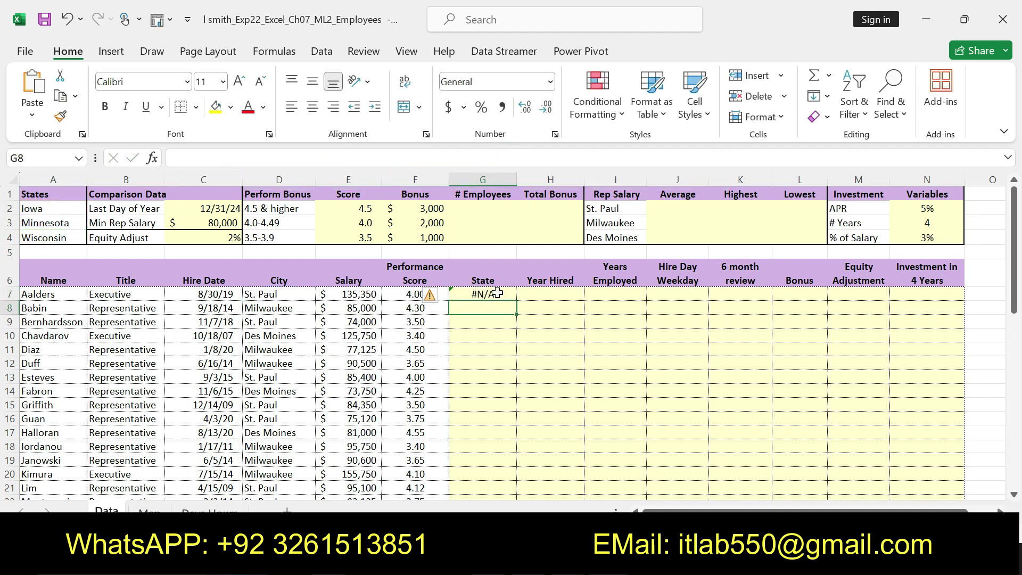
left_click(501, 292)
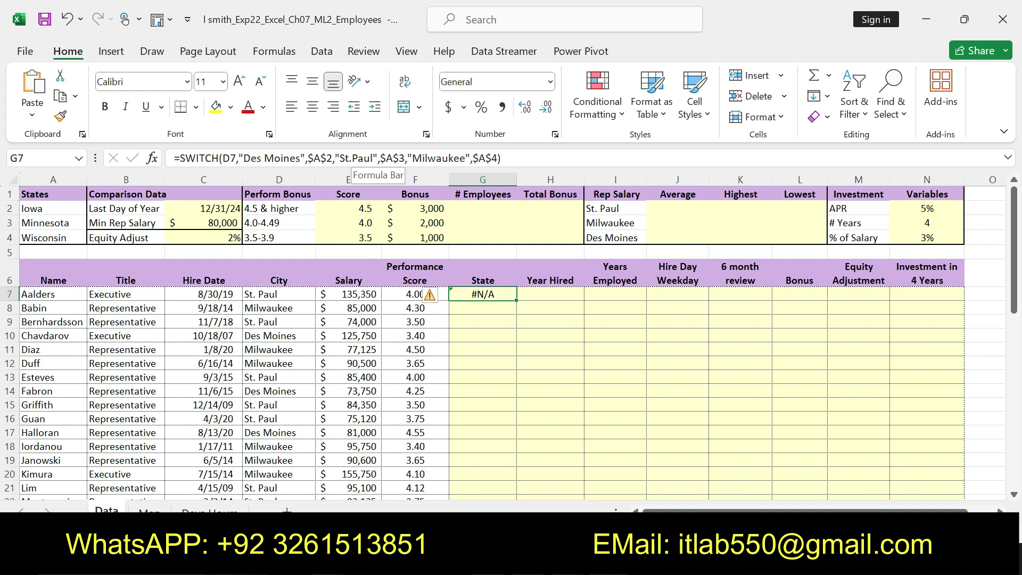
Review the arguments of G7's SWITCH formula without changing it.
left_click(229, 158)
double_click(229, 158)
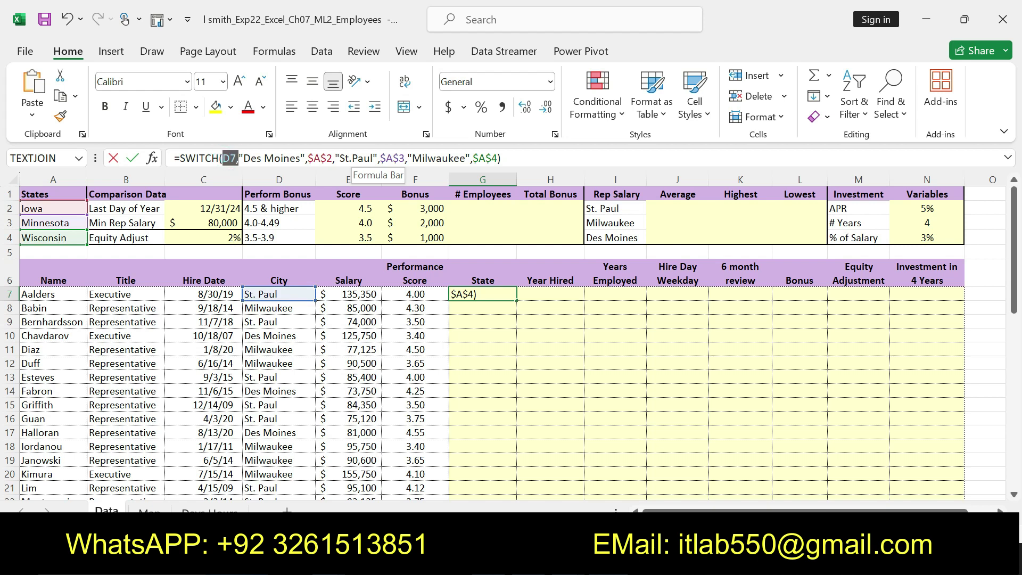
key("shift+Right")
key("shift+Right")
key("shift+Right")
key("shift+Right")
key("shift+Right")
key("shift+Right")
key("shift+Right")
key("shift+Right")
key("shift+Right")
key("shift+Right")
key("shift+Right")
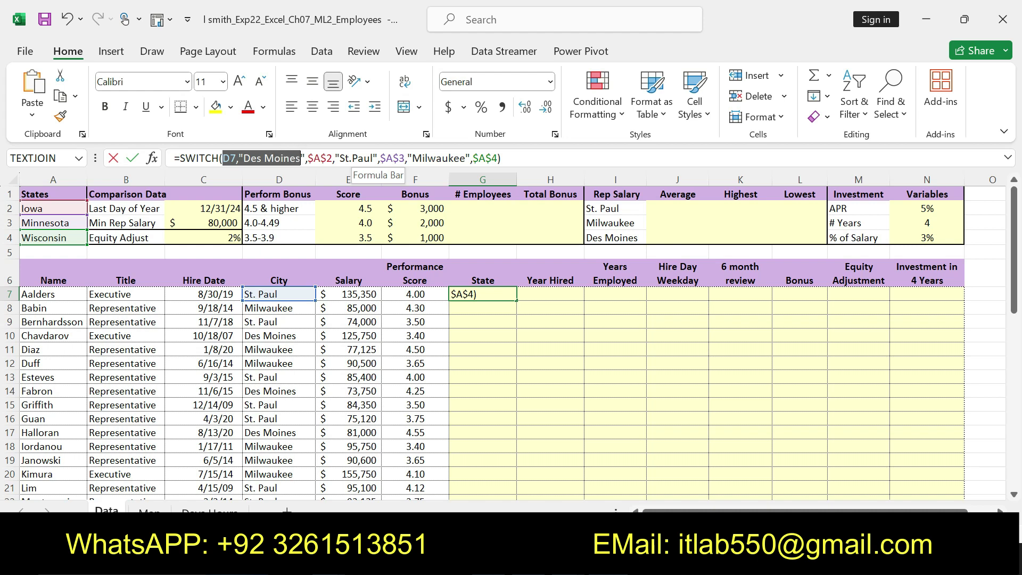
key("shift+Right")
key("shift+Right")
key("shift+Right")
key("shift+Right")
key("shift+Right")
key("shift+Right")
key("shift+Right")
key("shift+Right")
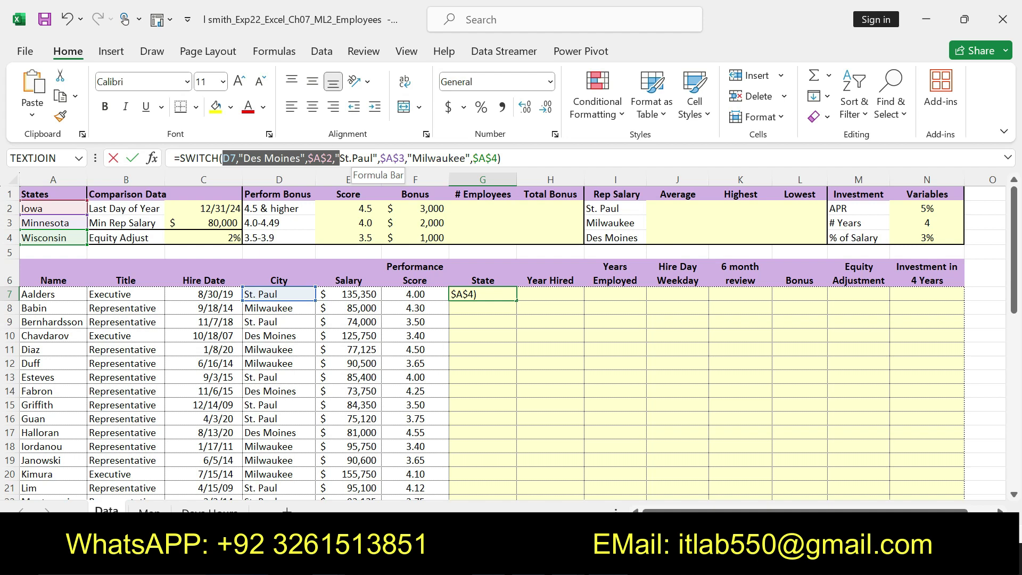
key("shift+Right")
key("shift+Right")
key("shift+Right")
key("shift+Right")
key("shift+Right")
key("shift+Right")
key("shift+Right")
key("shift+Right")
key("shift+Right")
key("shift+Right")
key("shift+Right")
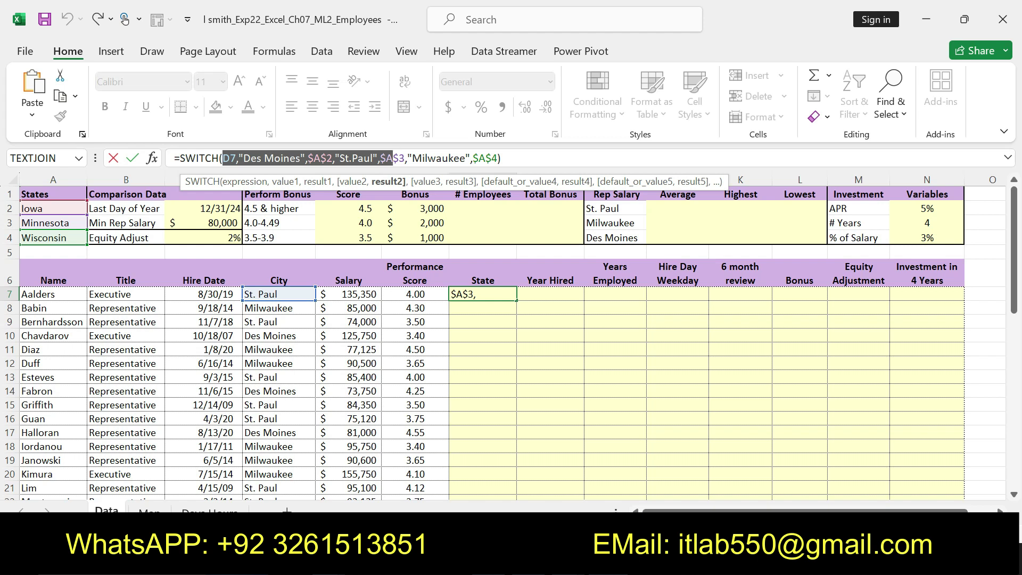
left_click(407, 158)
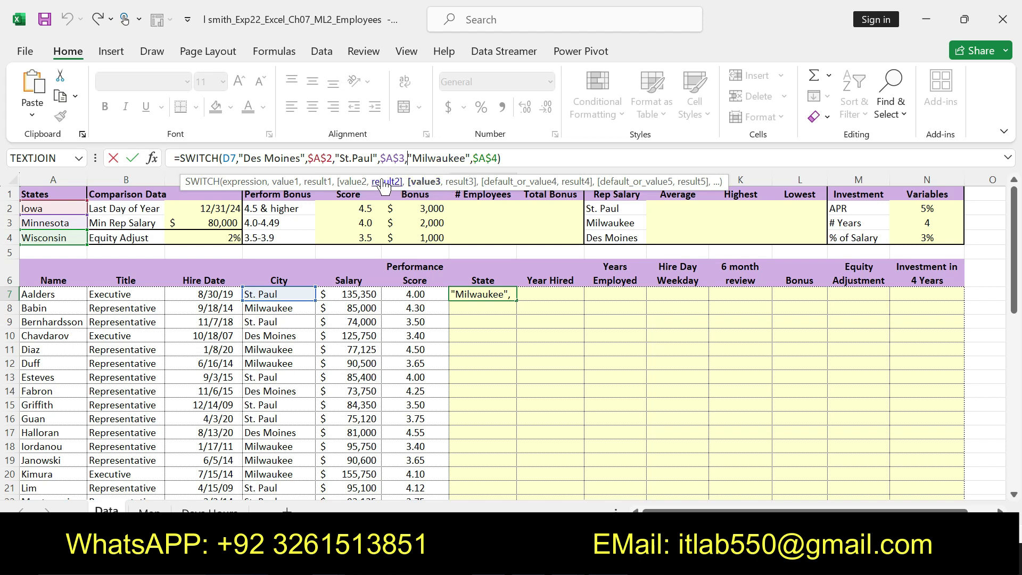
left_click(502, 158)
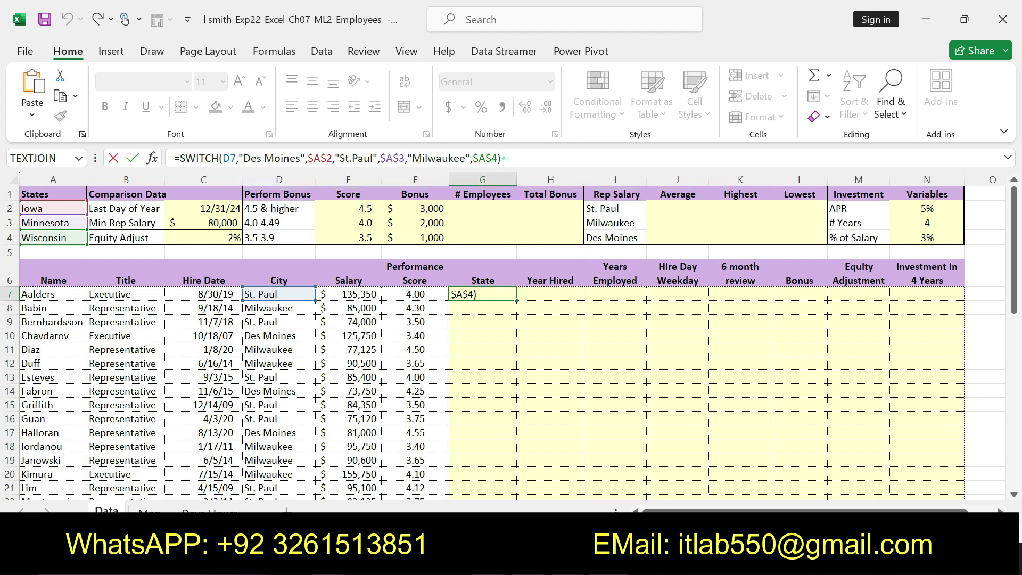
key("Return")
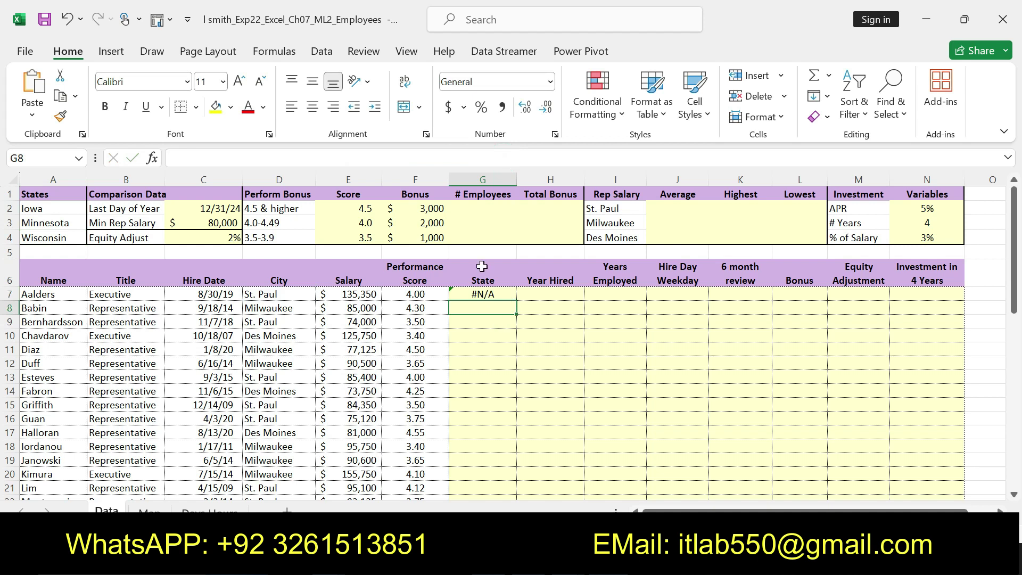
left_click(478, 292)
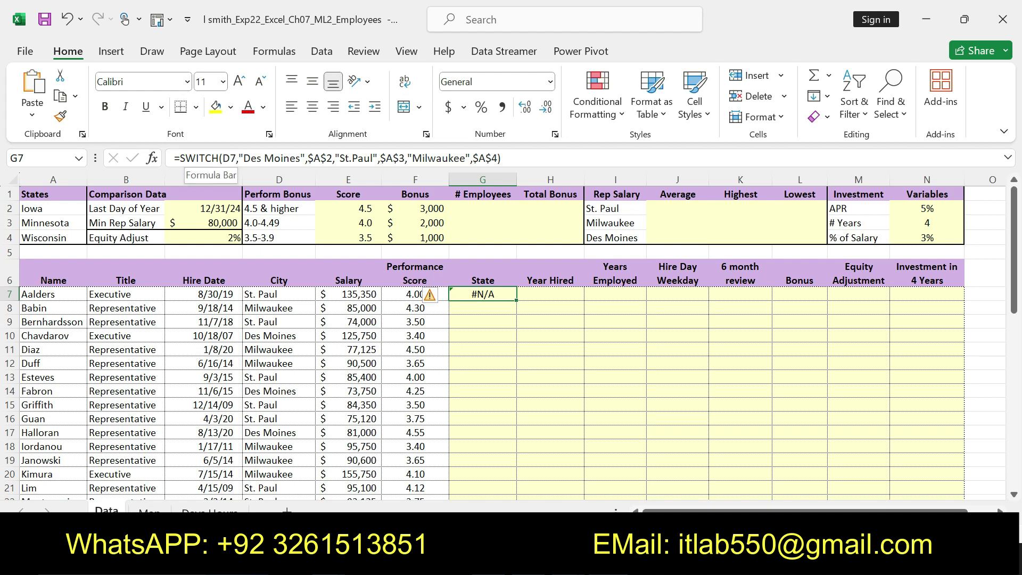
Change "Des Moines" to "DesMoines" in G7's formula and commit it.
left_click(264, 158)
key("BackSpace")
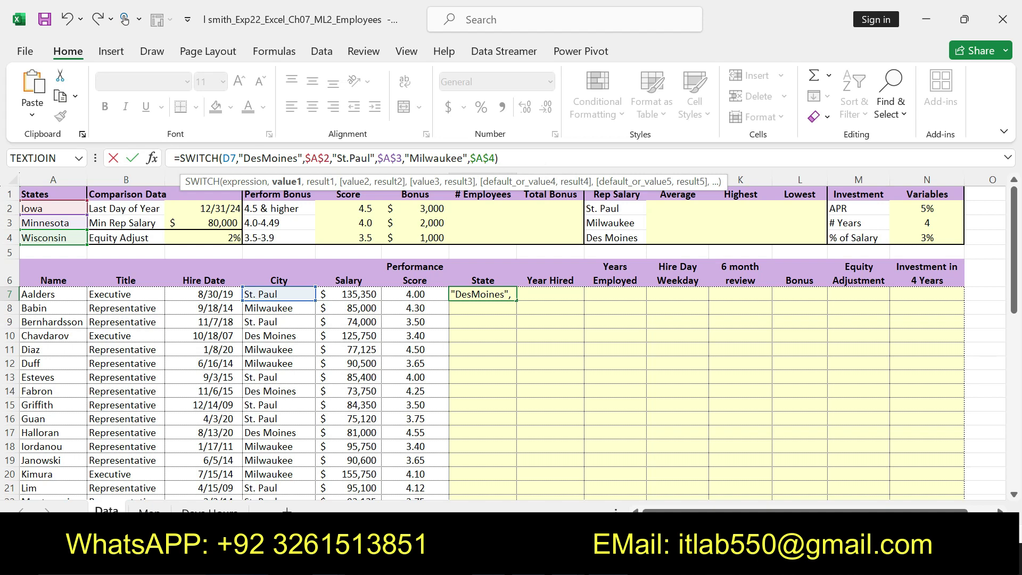
left_click(514, 158)
key("Return")
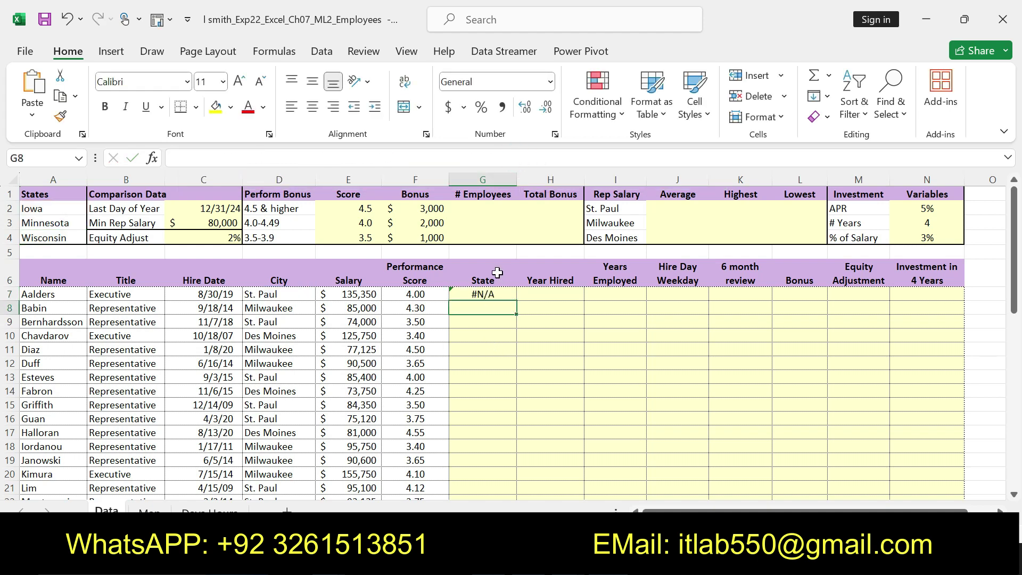
left_click(486, 289)
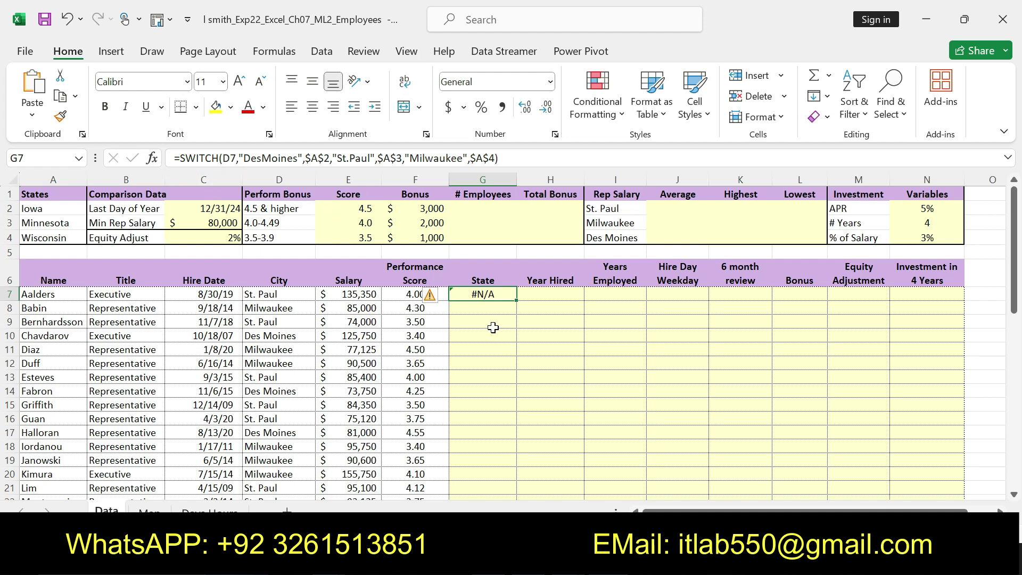
key("alt+Tab")
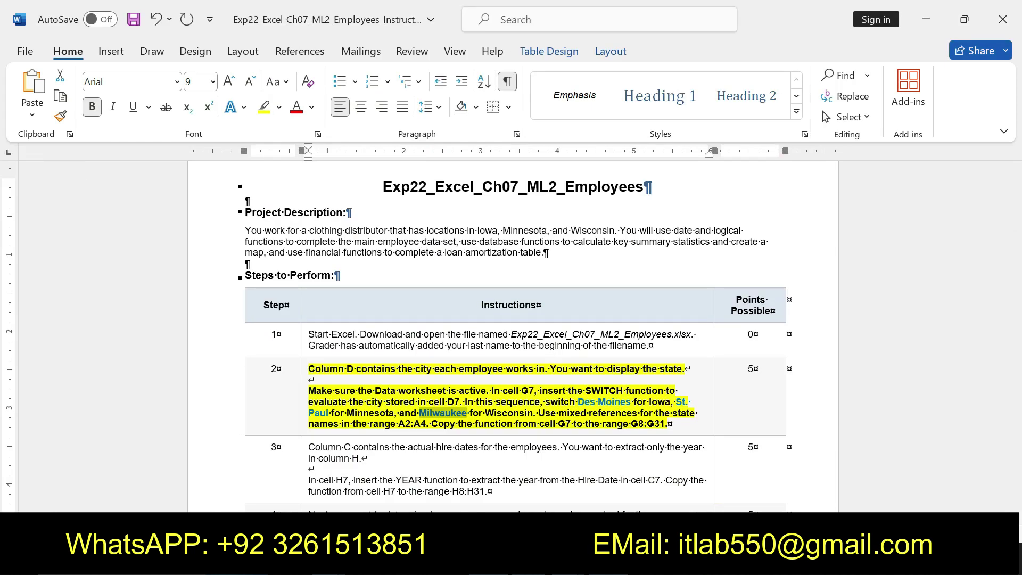
Return to the Excel workbook after checking Step 2's city spellings.
key("alt+Tab")
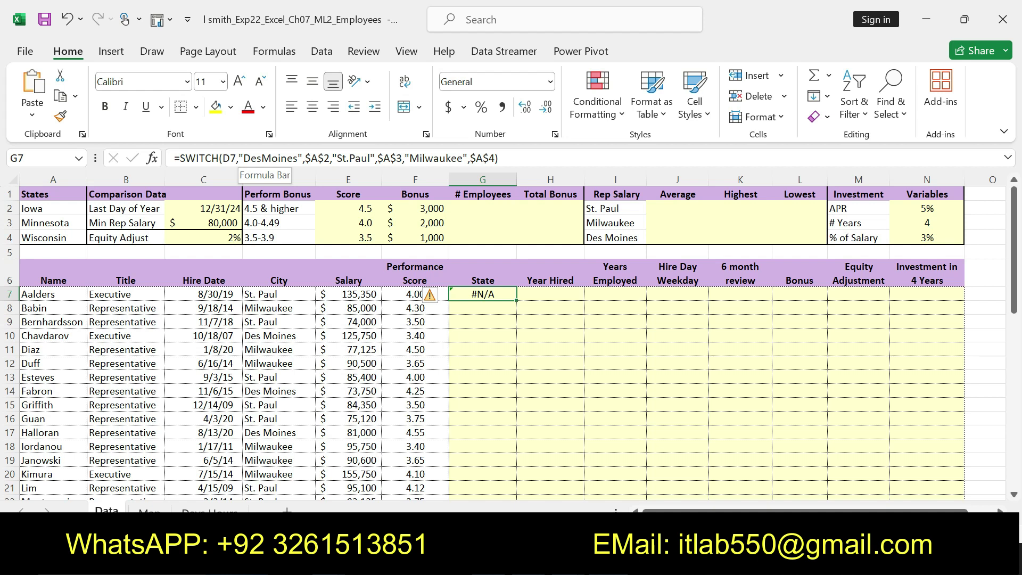
Correct the St. Paul spelling in G7's formula so it returns Minnesota.
left_click(349, 158)
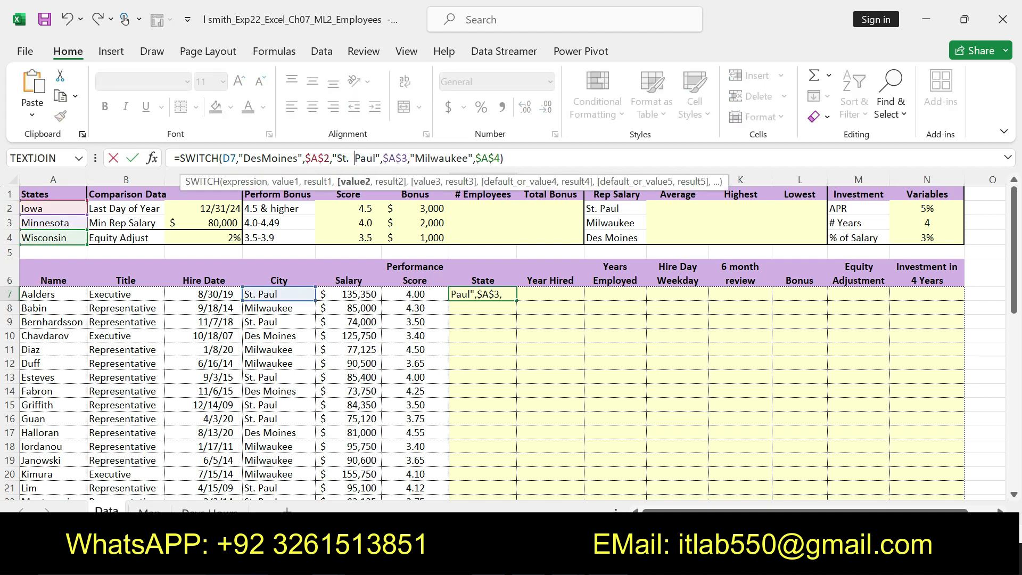
key("BackSpace")
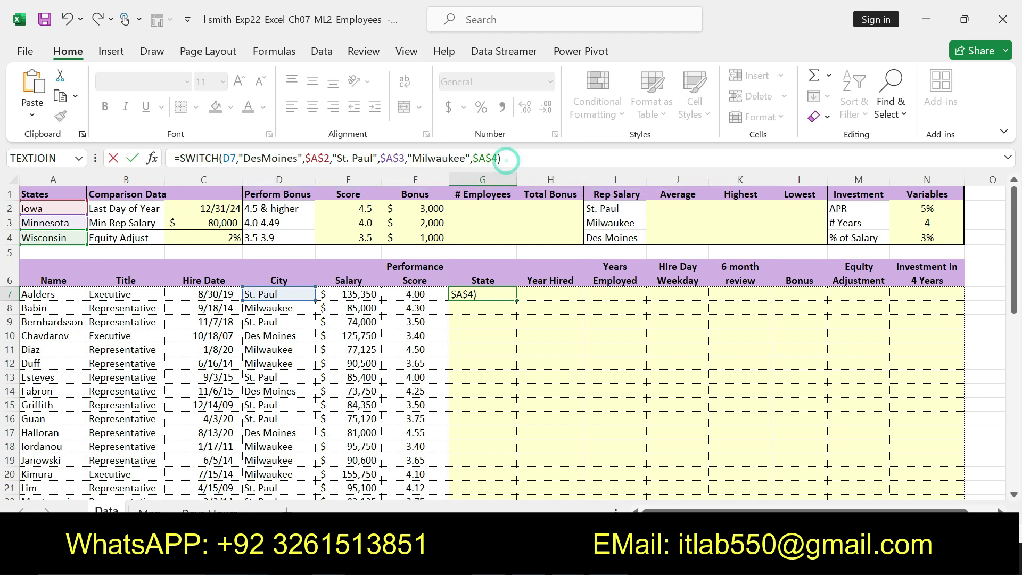
key("Return")
left_click(485, 295)
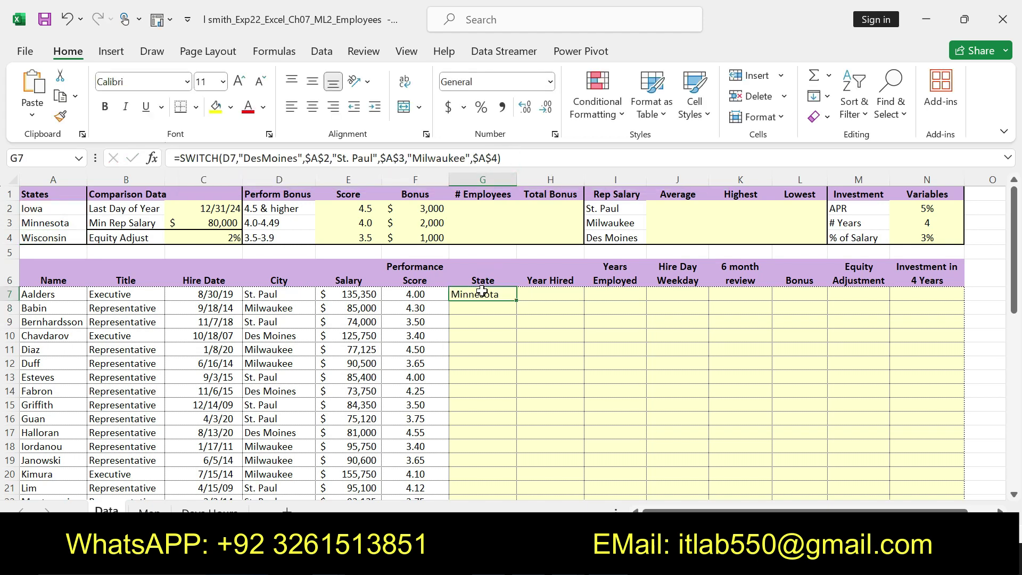
left_click_drag(500, 158, 174, 158)
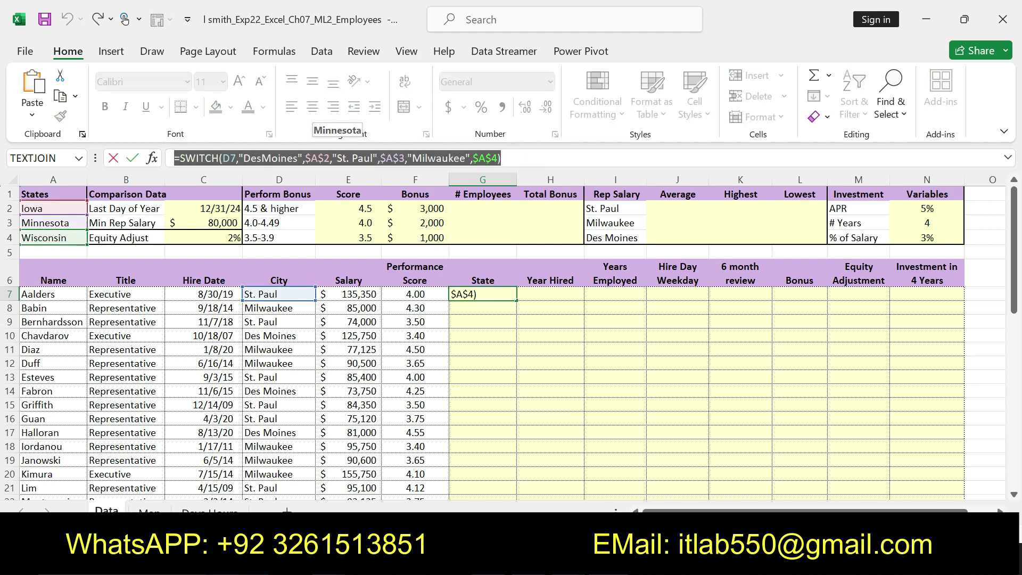
left_click(502, 158)
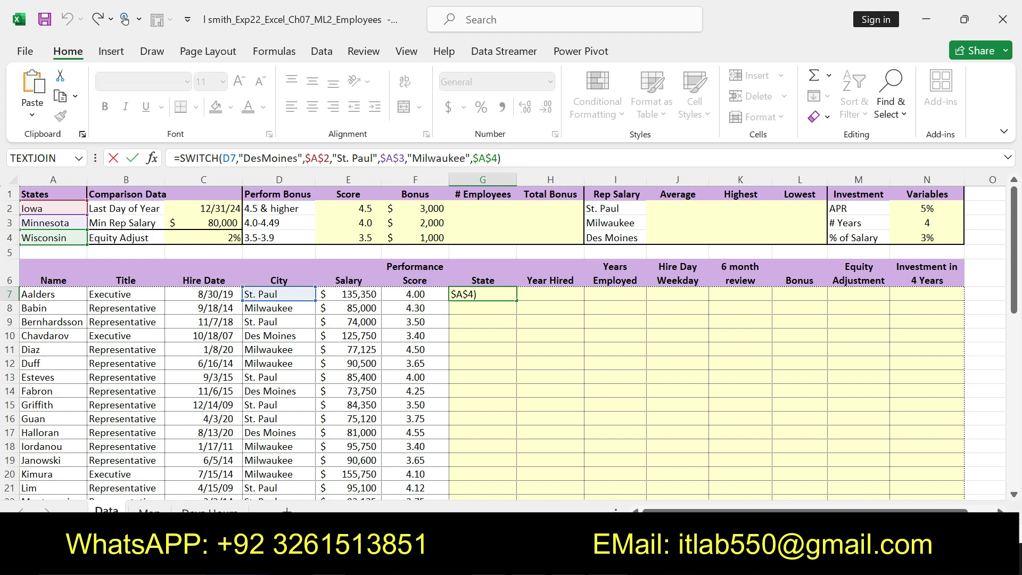
key("Return")
left_click(500, 293)
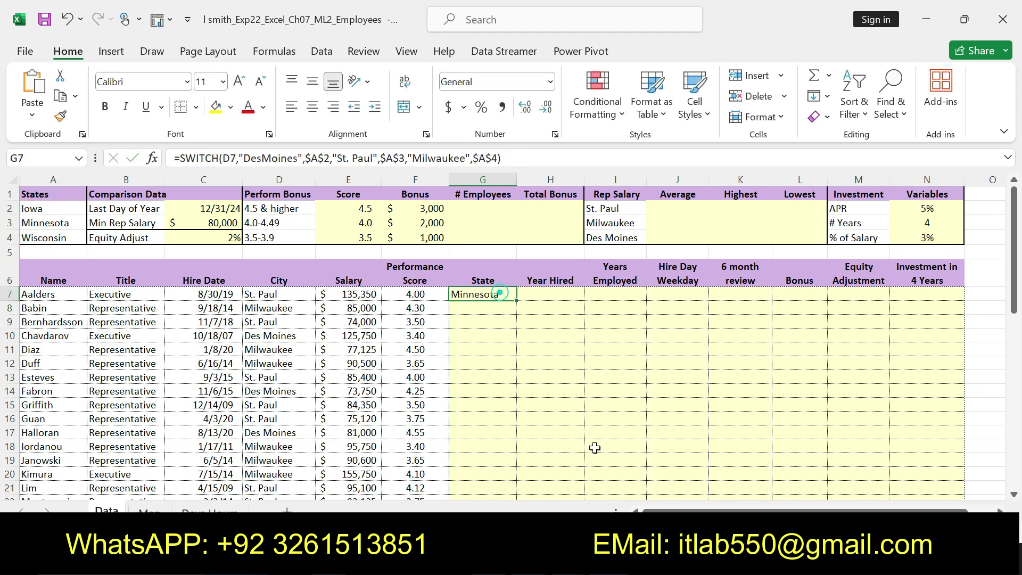
Check the Word instruction about copying G7 to G8:G31.
key("alt+Tab")
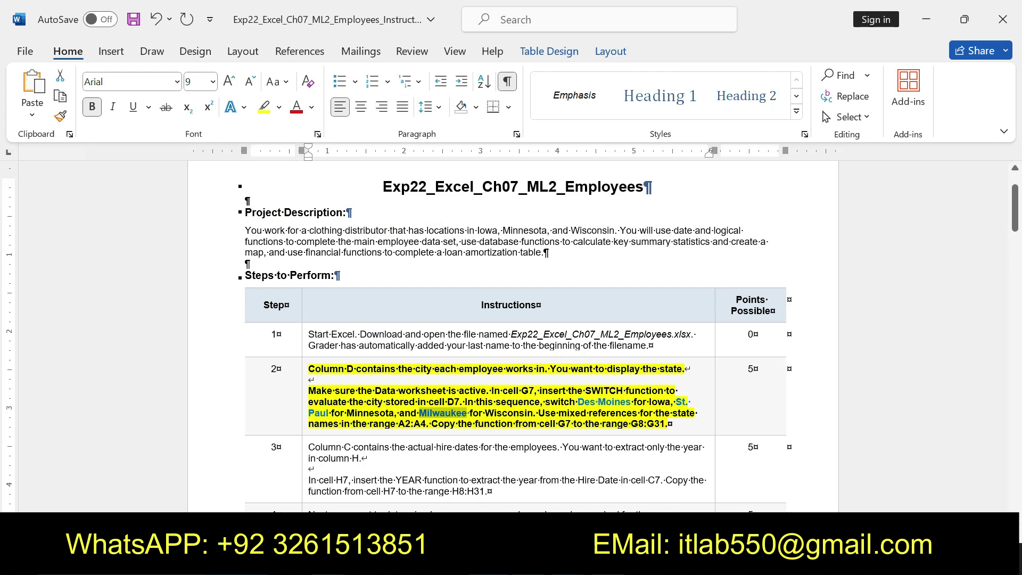
left_click_drag(432, 424, 668, 423)
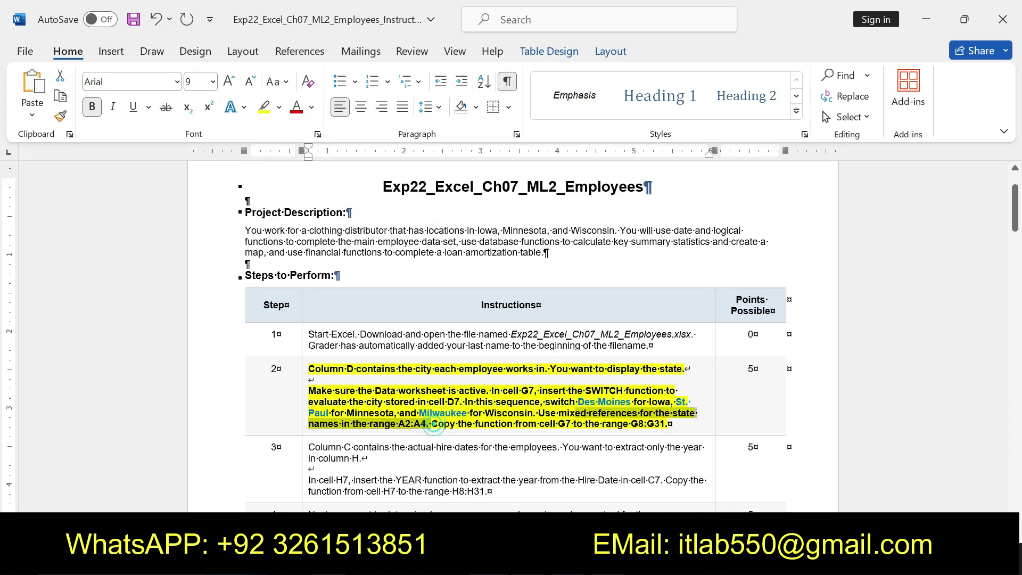
key("alt+Tab")
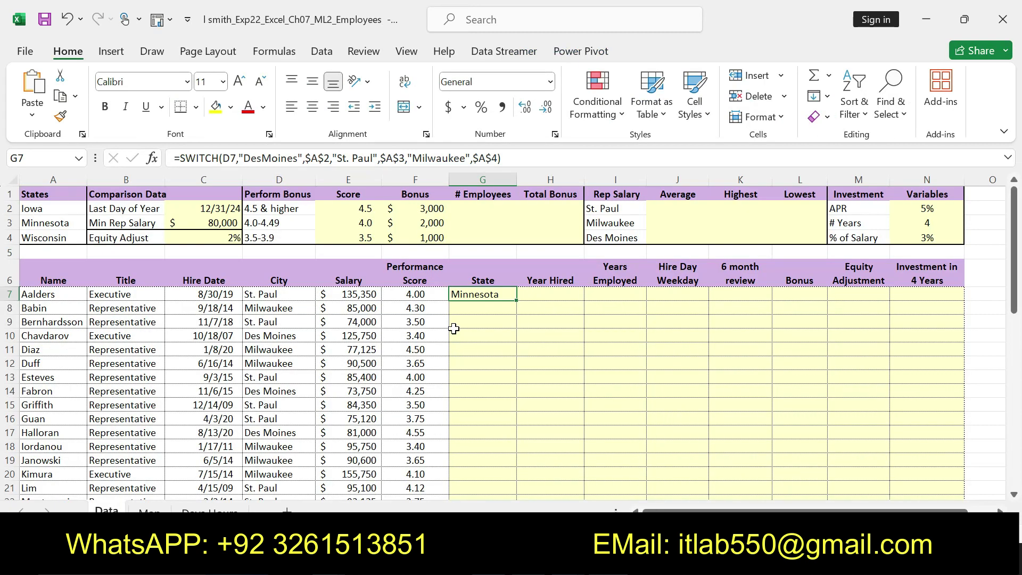
Fill G7's SWITCH formula down through G31.
mouse_move(516, 300)
left_mouse_down()
mouse_move(516, 478)
mouse_move(479, 487)
left_mouse_up()
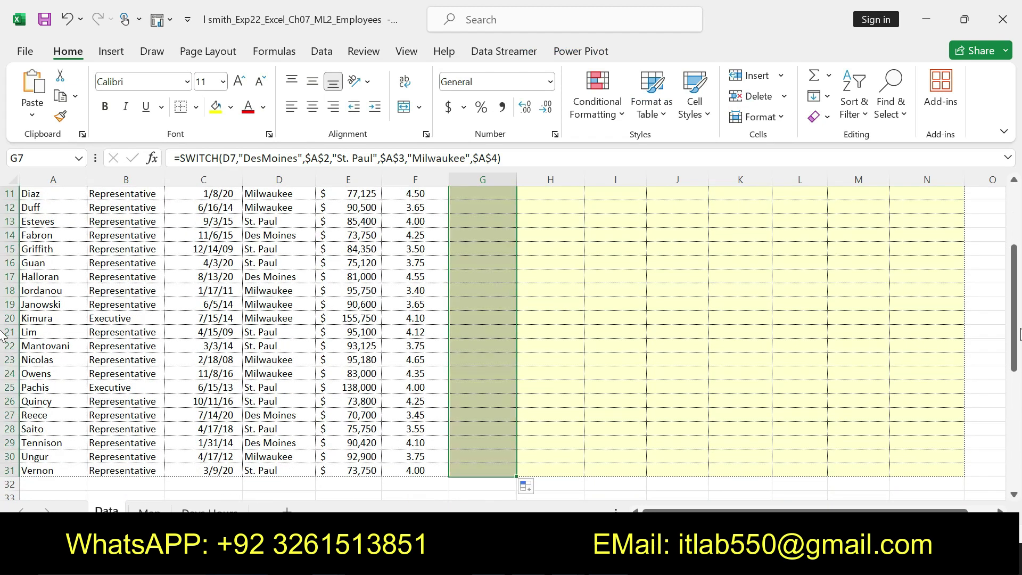
left_click_drag(1014, 330, 1011, 260)
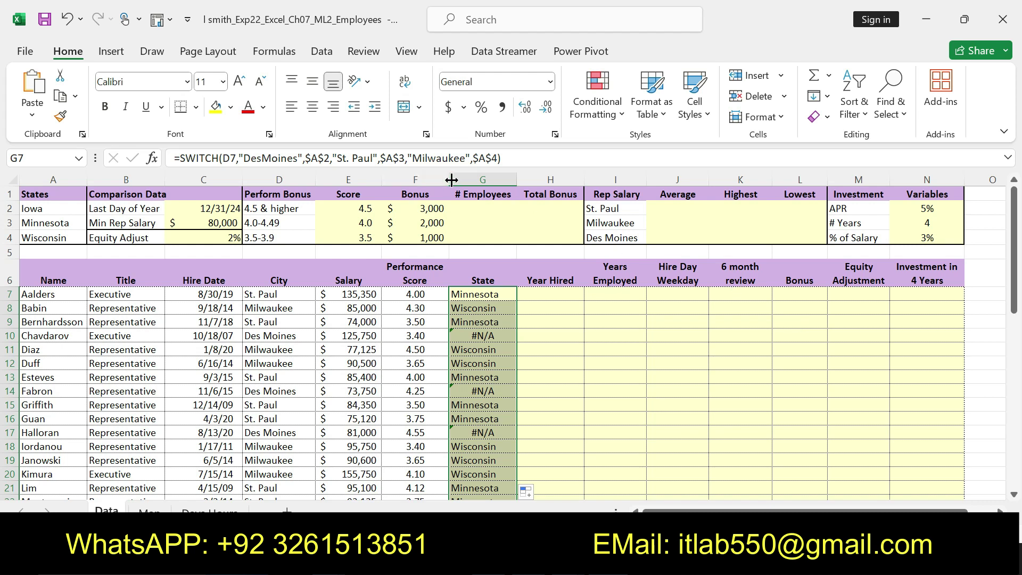
left_click(469, 294)
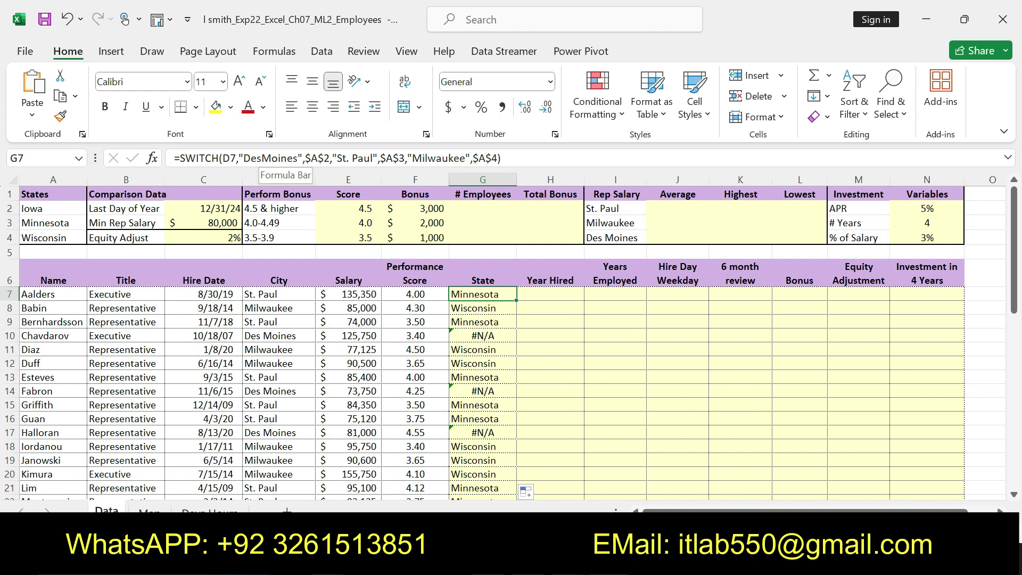
Fix "Des Moines" in G7's formula and refill column G so those rows show Iowa.
left_click(260, 158)
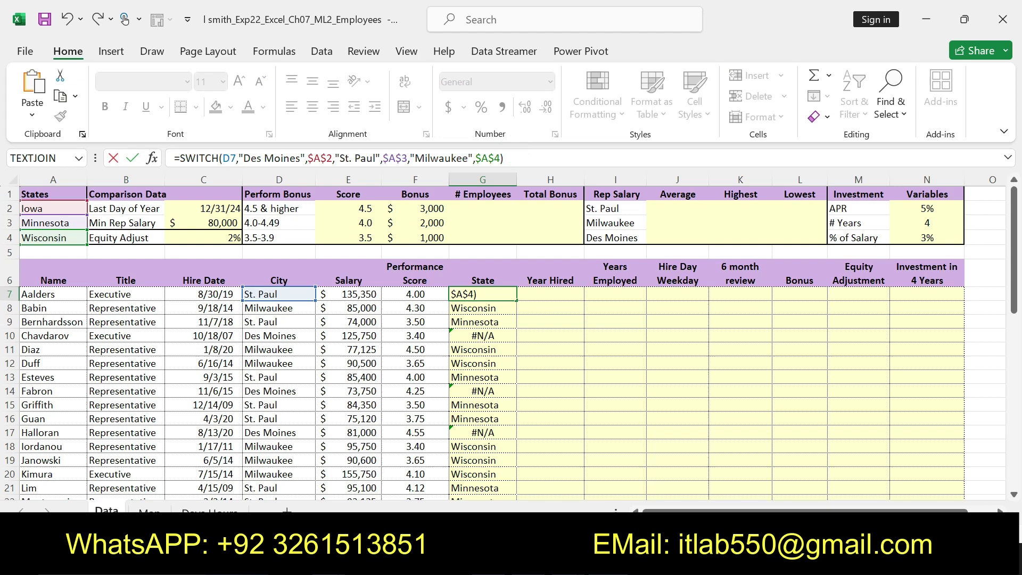
key("Return")
left_click(496, 294)
double_click(517, 302)
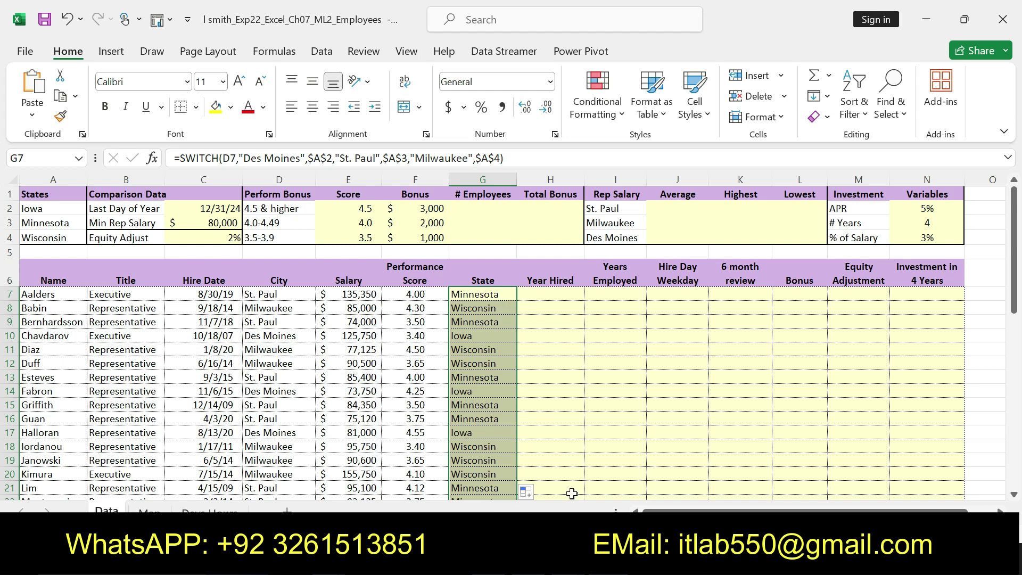
left_click_drag(503, 158, 174, 158)
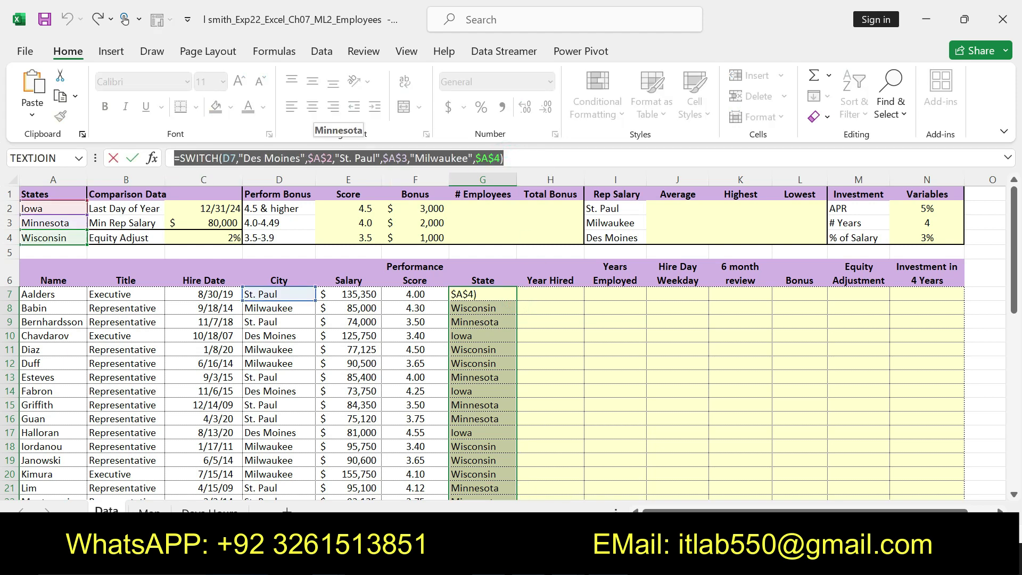
left_click(505, 158)
key("Return")
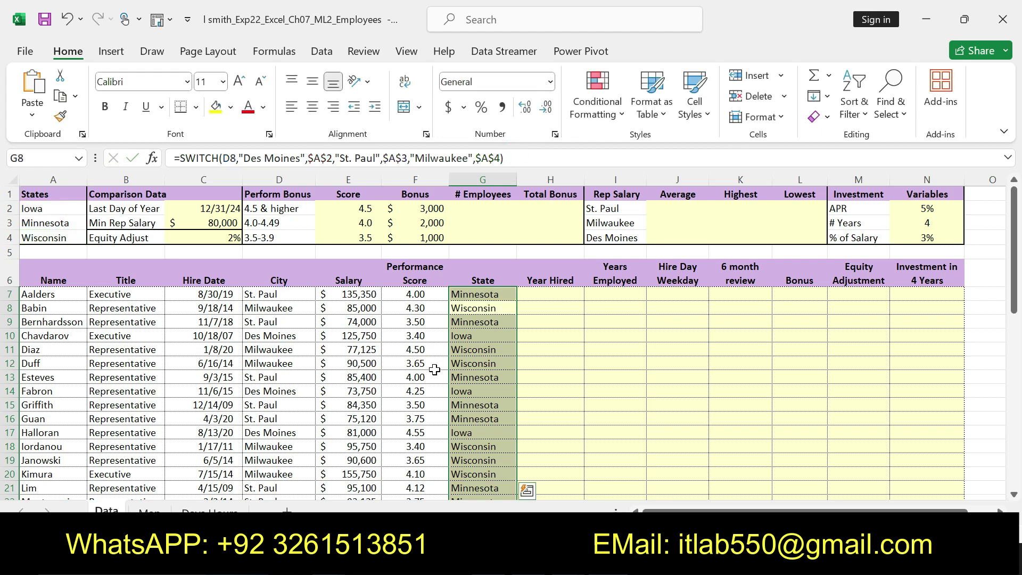
key("alt+Tab")
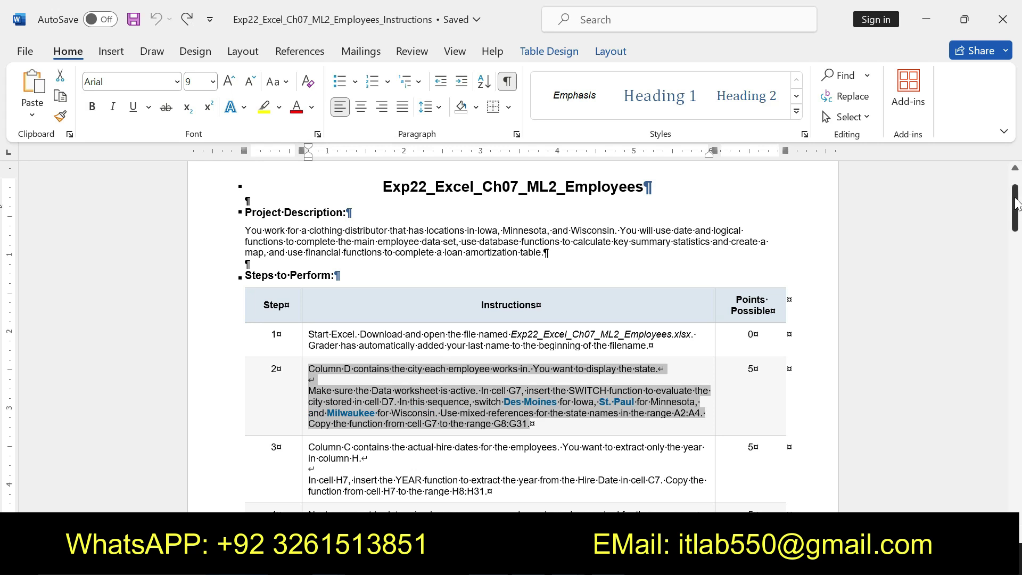
Bold and yellow-highlight step 3's YEAR instructions for cell H7.
left_click_drag(1014, 207, 1014, 220)
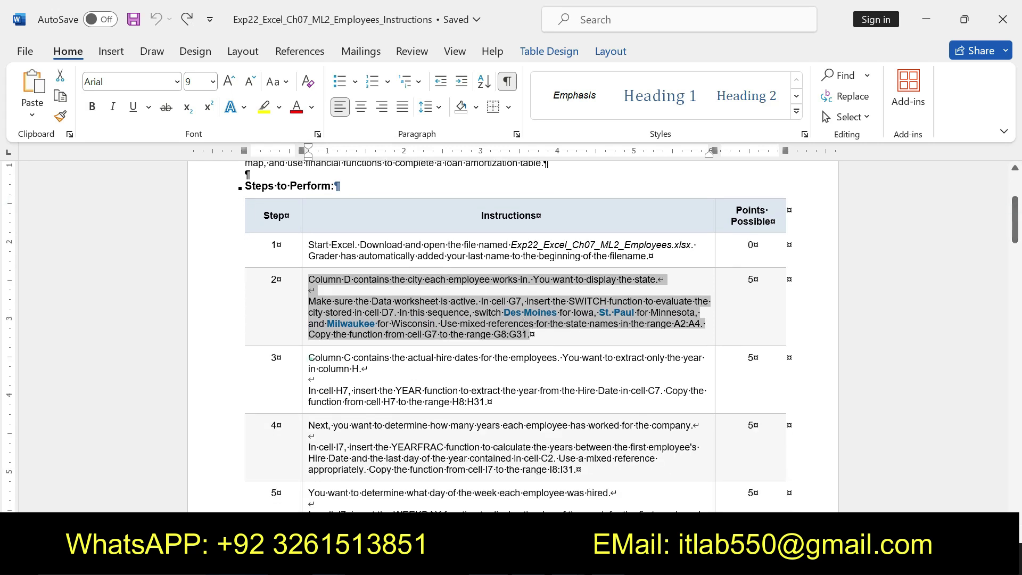
left_click_drag(309, 357, 540, 402)
left_click(497, 369)
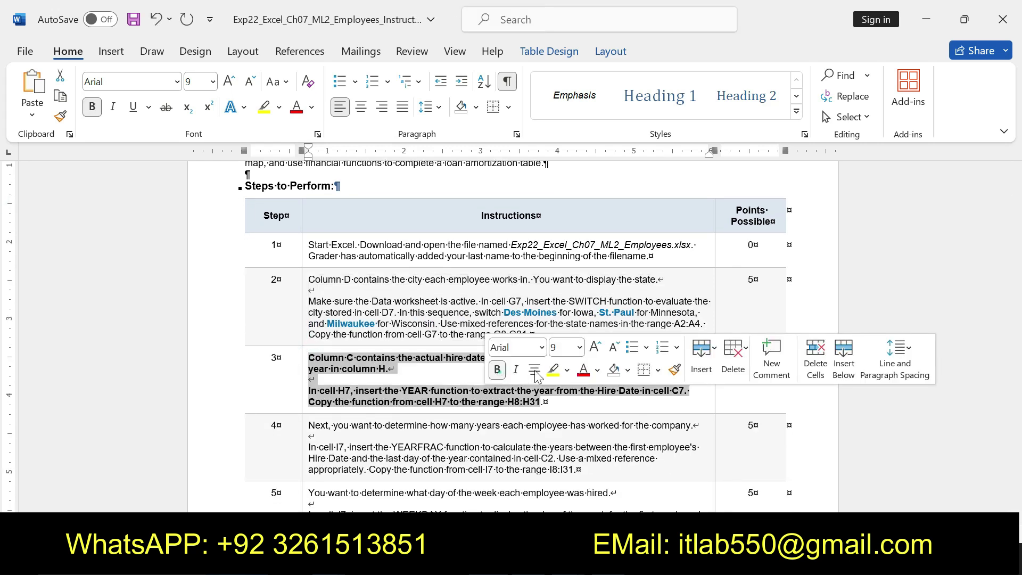
left_click(553, 369)
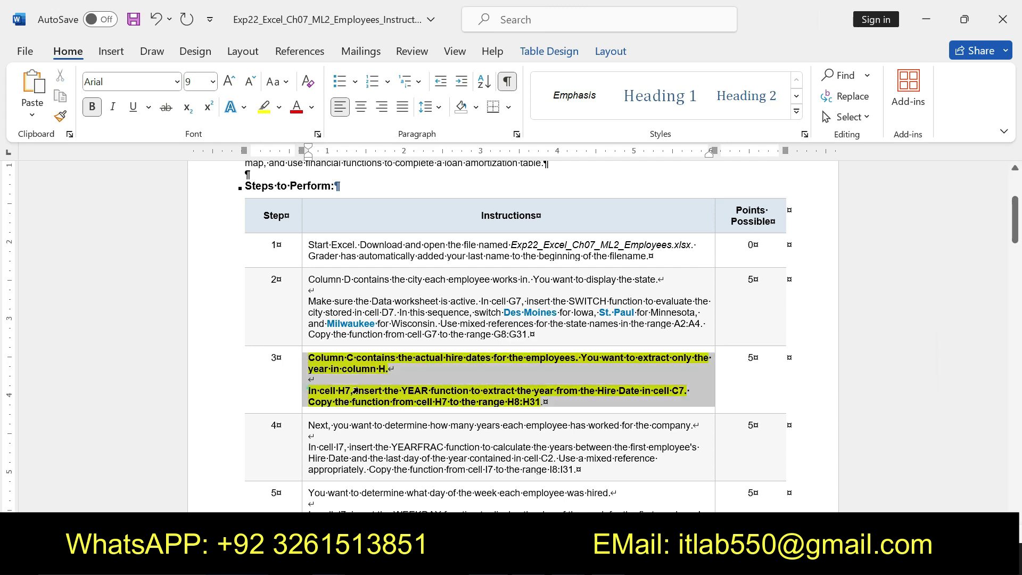
left_click(385, 390)
left_click(308, 391)
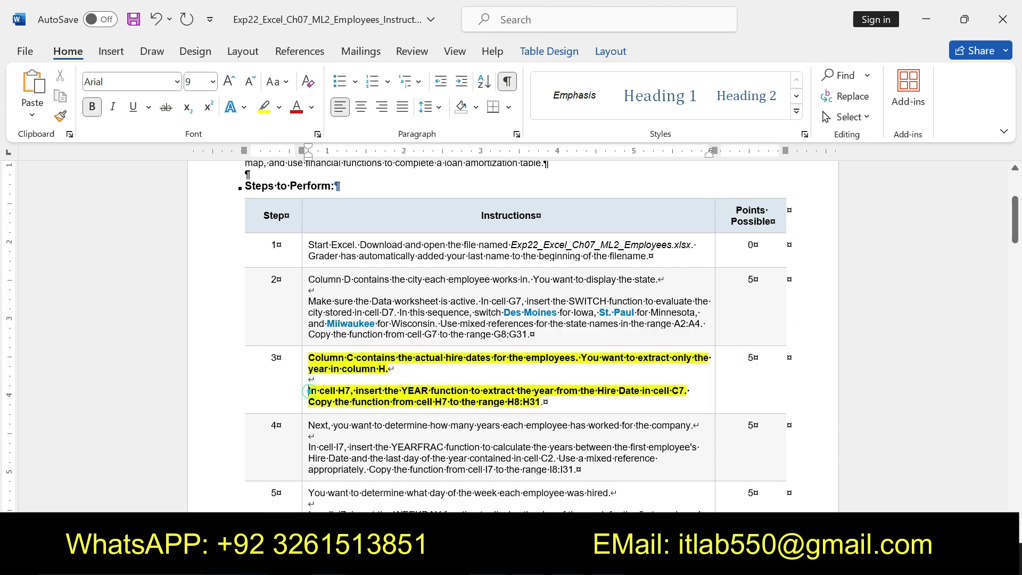
left_click_drag(309, 391, 542, 403)
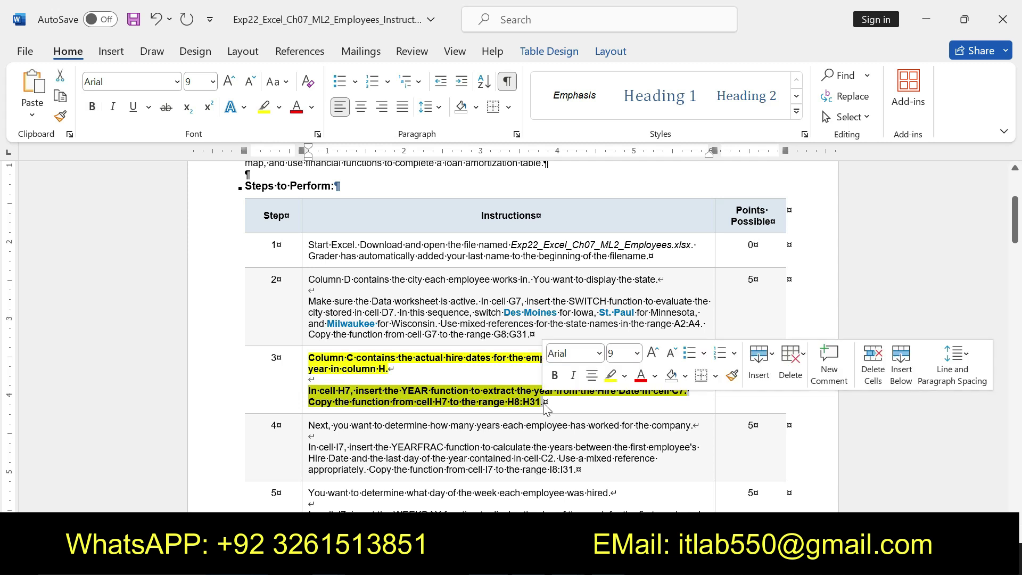
left_click(313, 388)
mouse_move(309, 390)
left_mouse_down()
mouse_move(516, 392)
mouse_move(465, 411)
left_mouse_up()
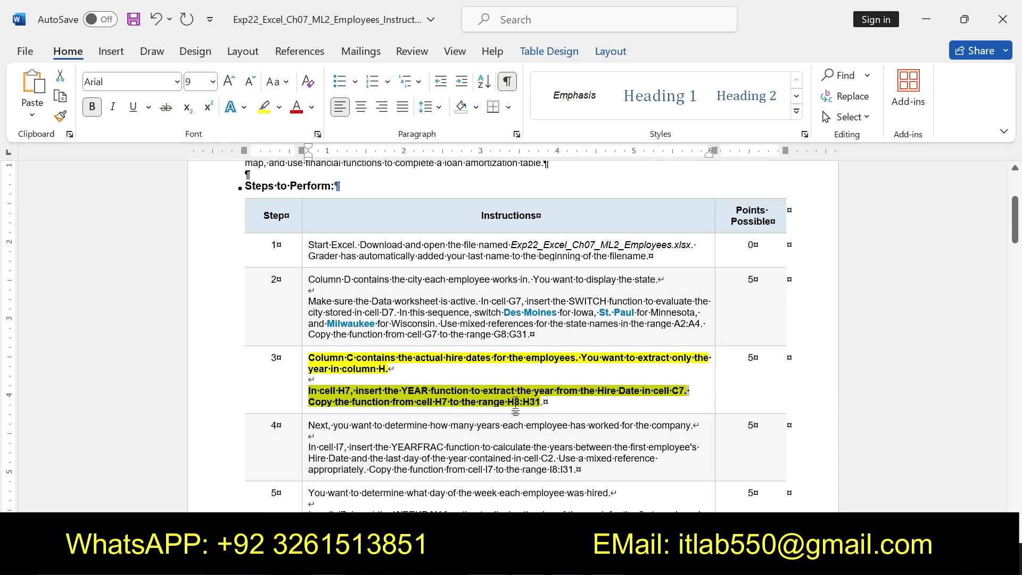
Enter =YEAR(C7) in H7 to show the first employee's hire year.
key("alt+Tab")
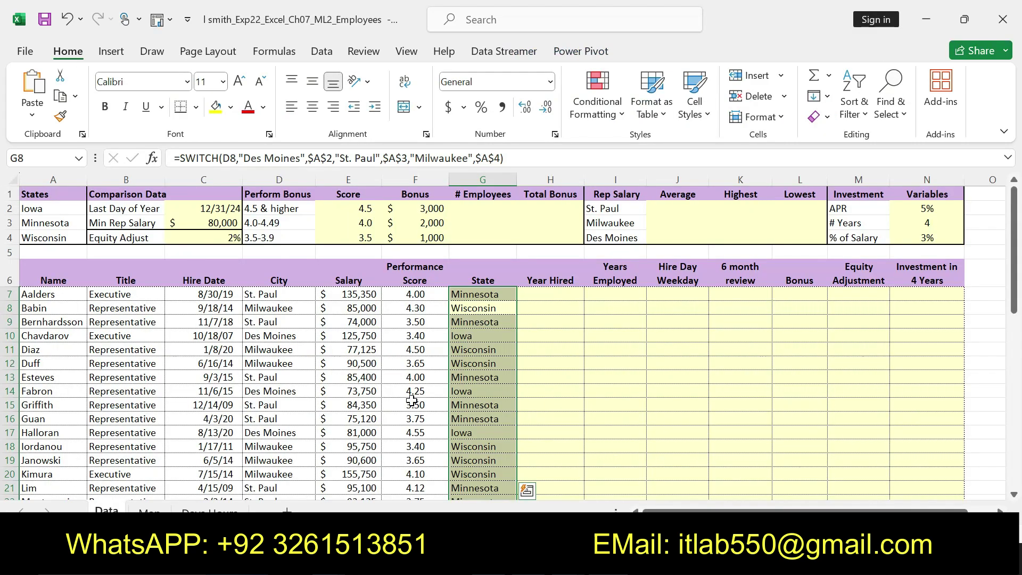
left_click(545, 296)
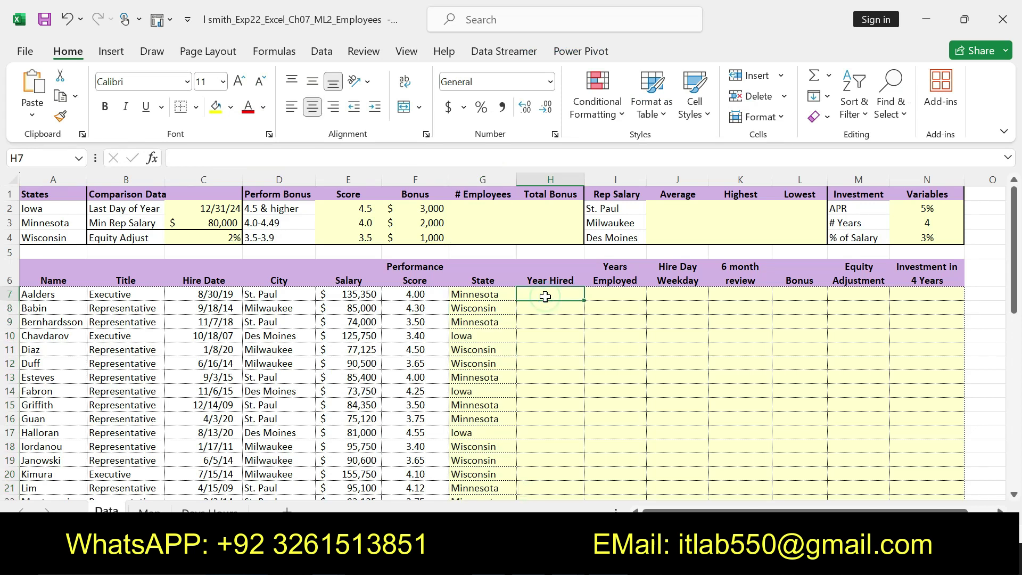
type("=")
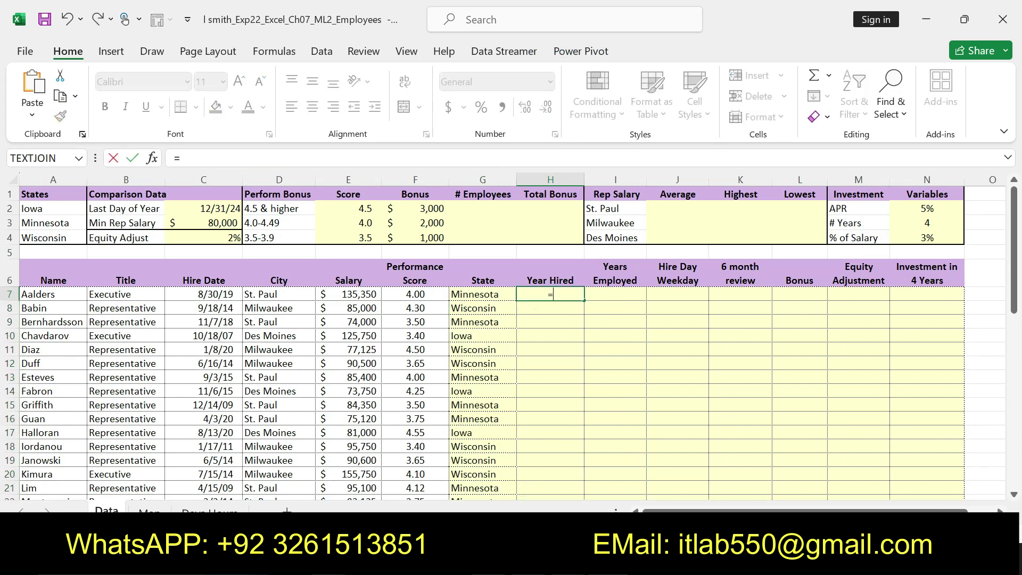
type("YE")
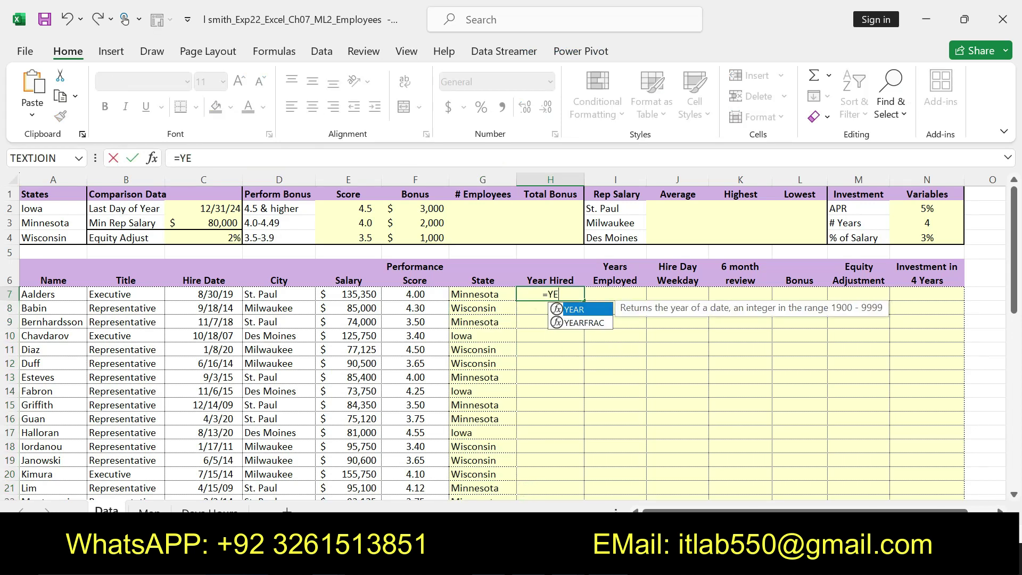
double_click(580, 311)
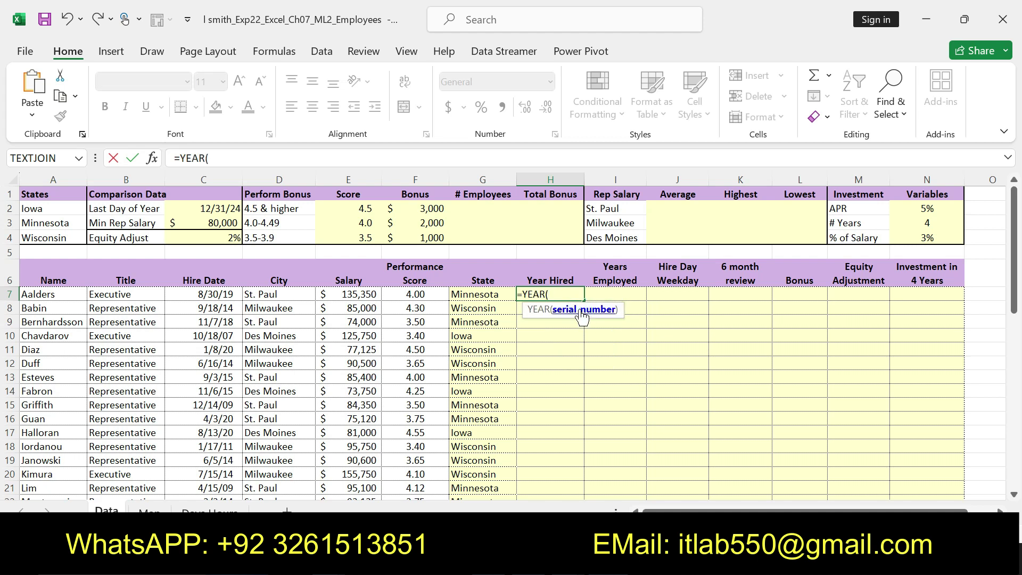
left_click(211, 295)
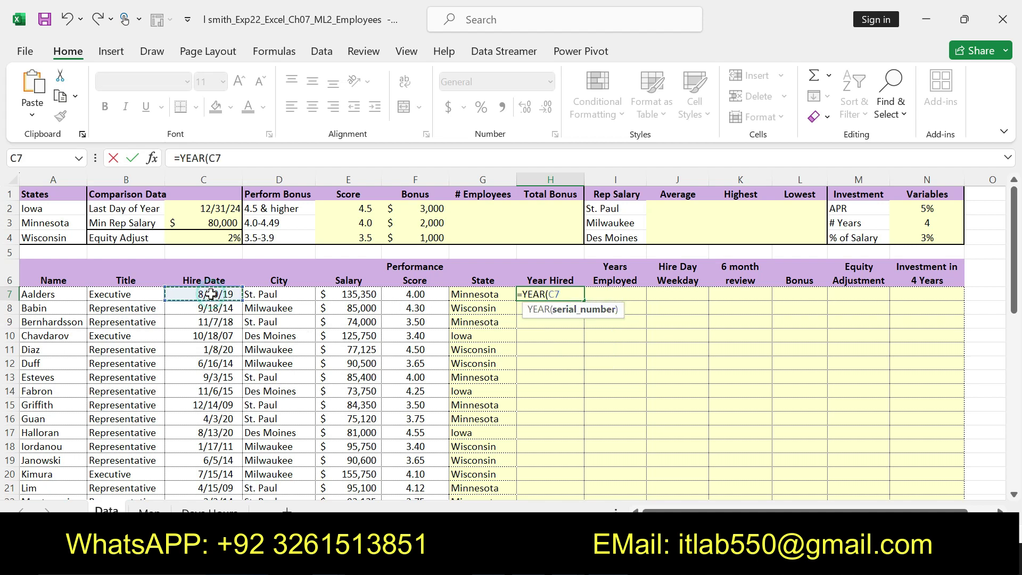
key("Return")
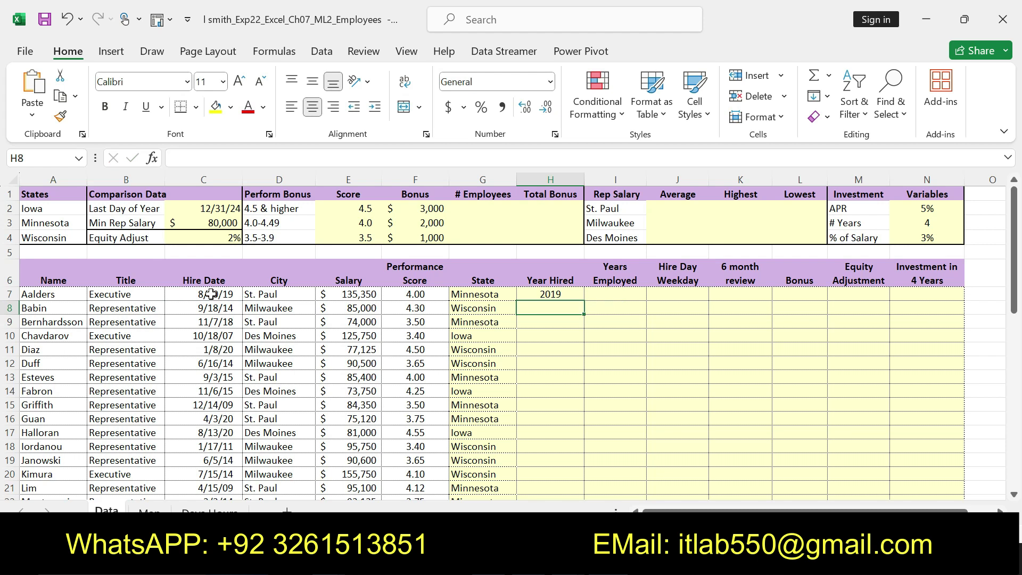
left_click(542, 294)
Copy the H7 formula down to H8:H31, as the instructions' step 3 directs.
key("alt+Tab")
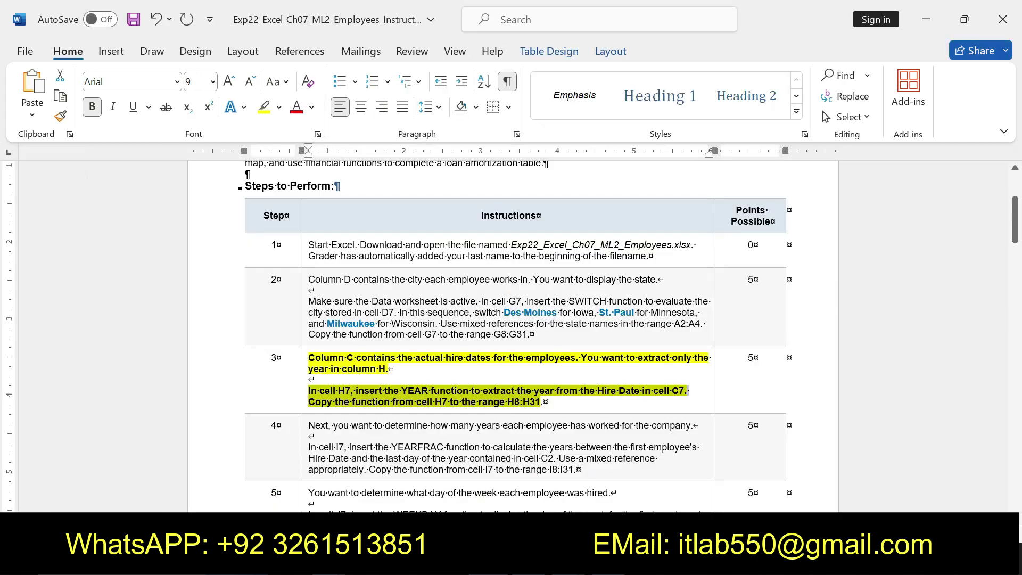
left_click(500, 410)
left_click_drag(398, 405, 541, 404)
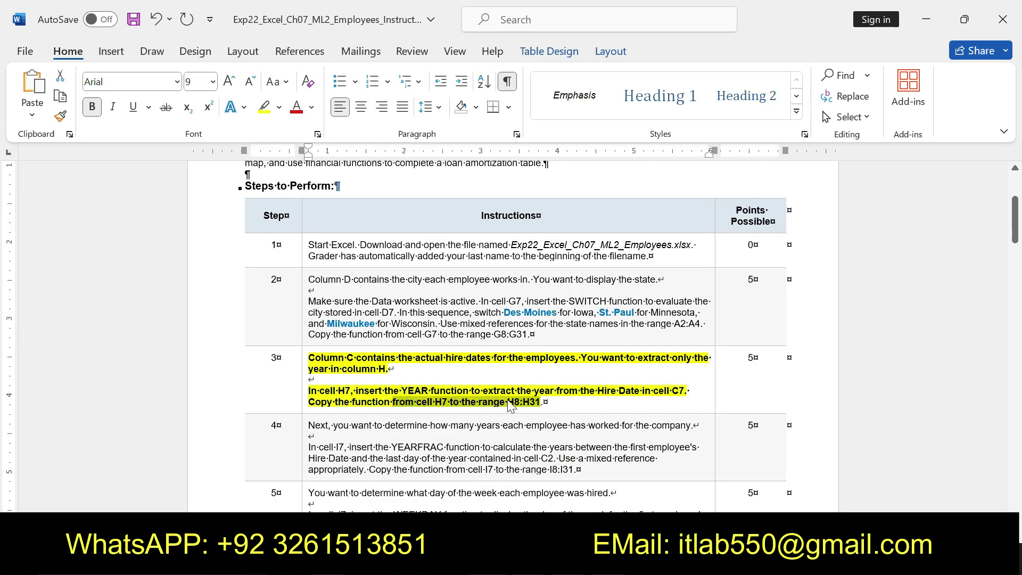
key("alt+Tab")
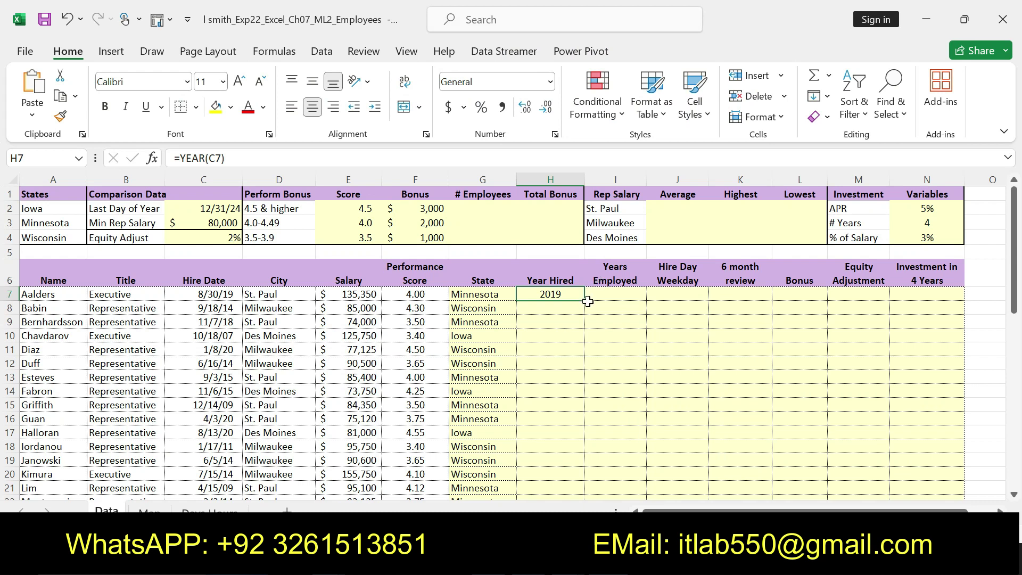
double_click(584, 300)
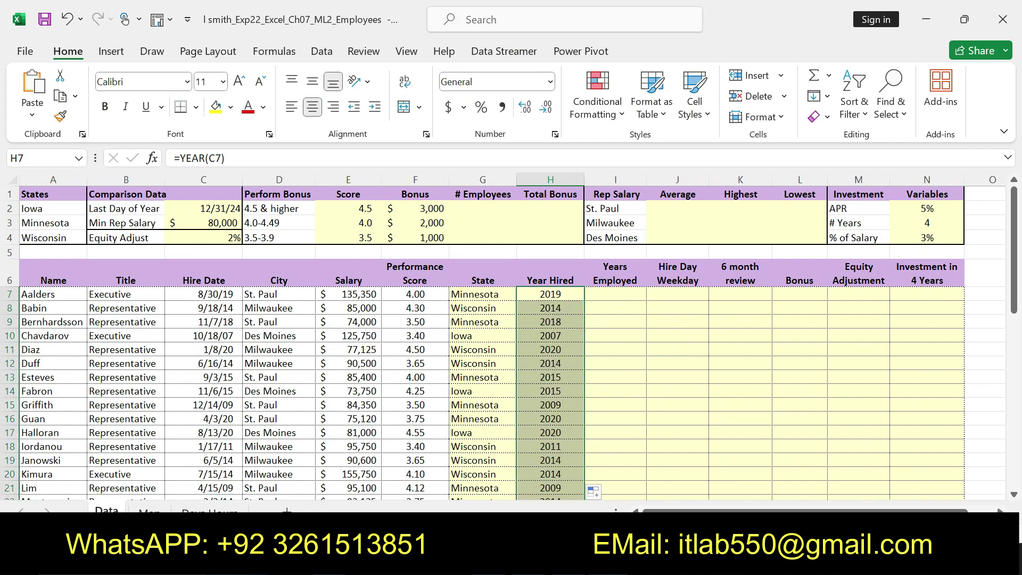
key("alt+Tab")
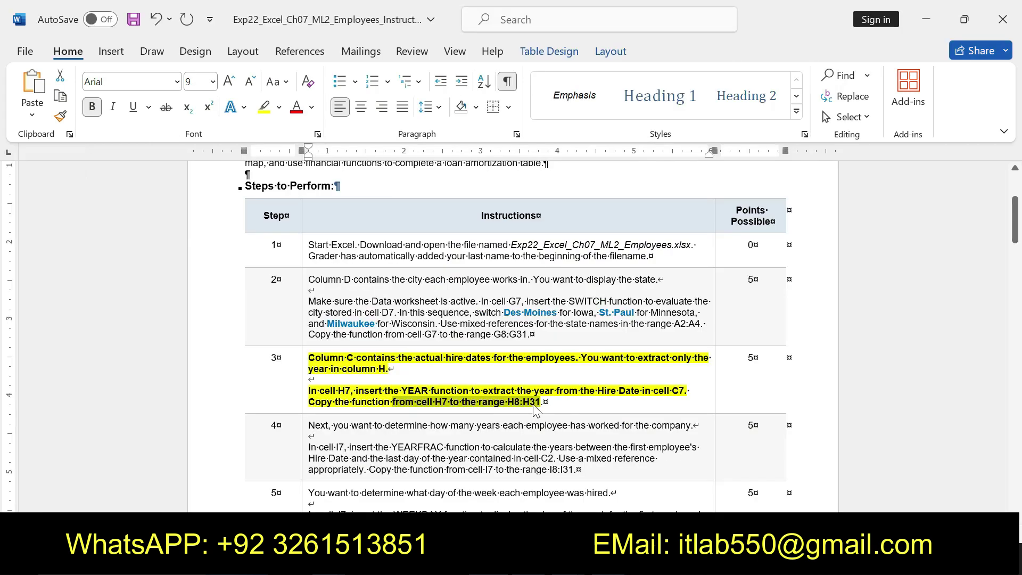
Remove step 3's formatting and make step 4's YEARFRAC instructions bold with yellow highlight.
key("ctrl+z")
key("ctrl+z")
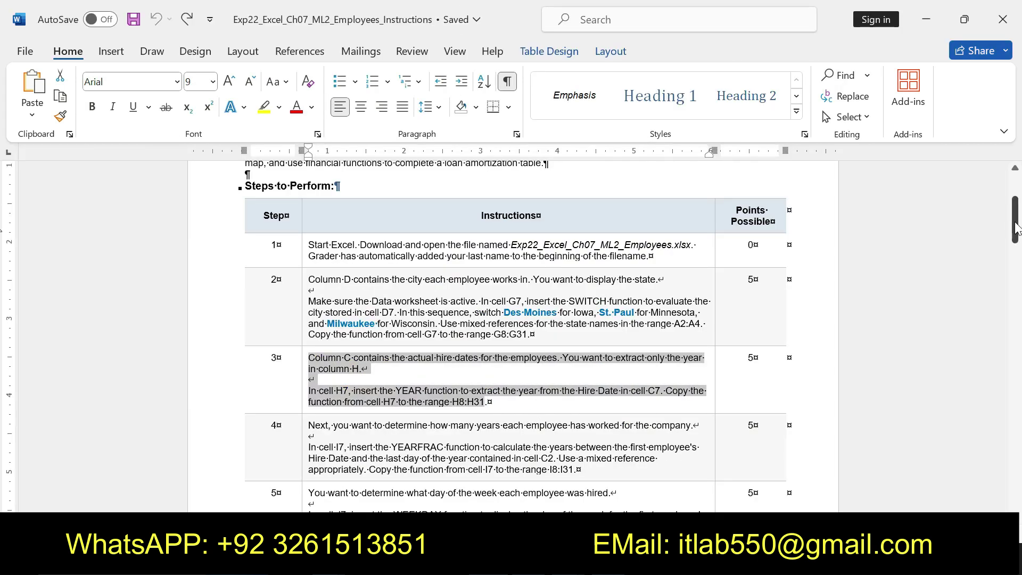
scroll(511, 336, "down", 3)
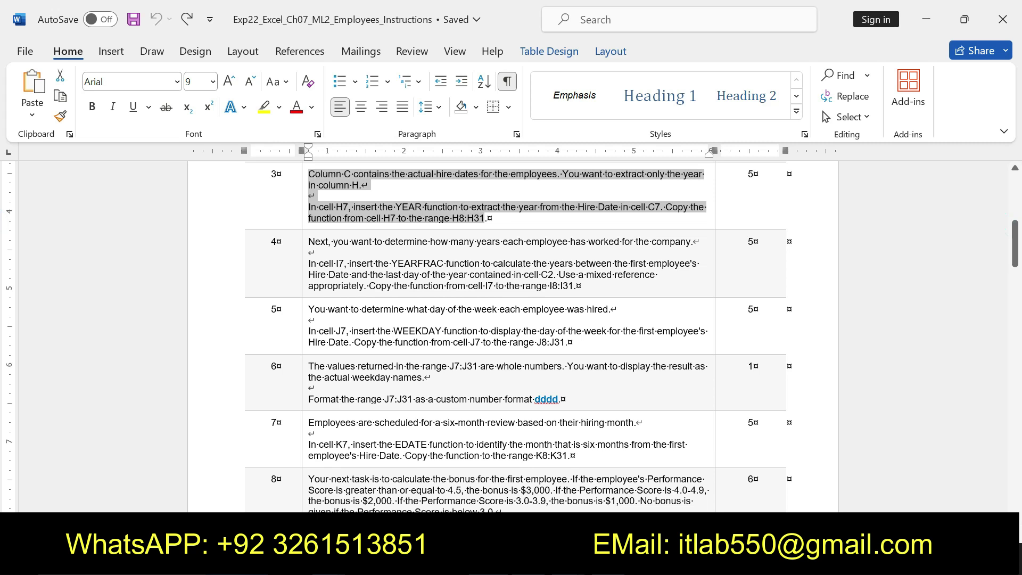
left_click_drag(308, 241, 574, 286)
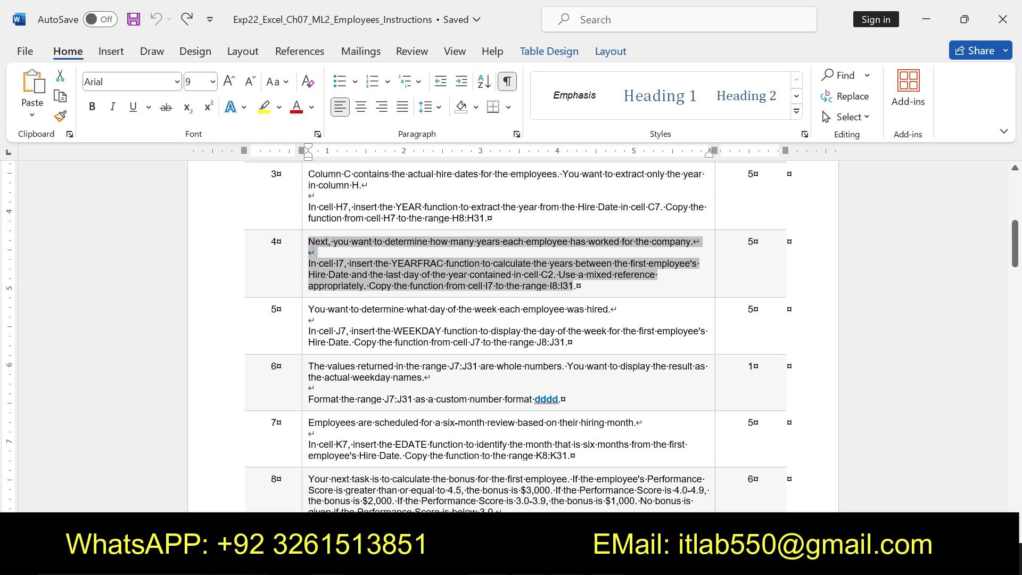
left_click(580, 260)
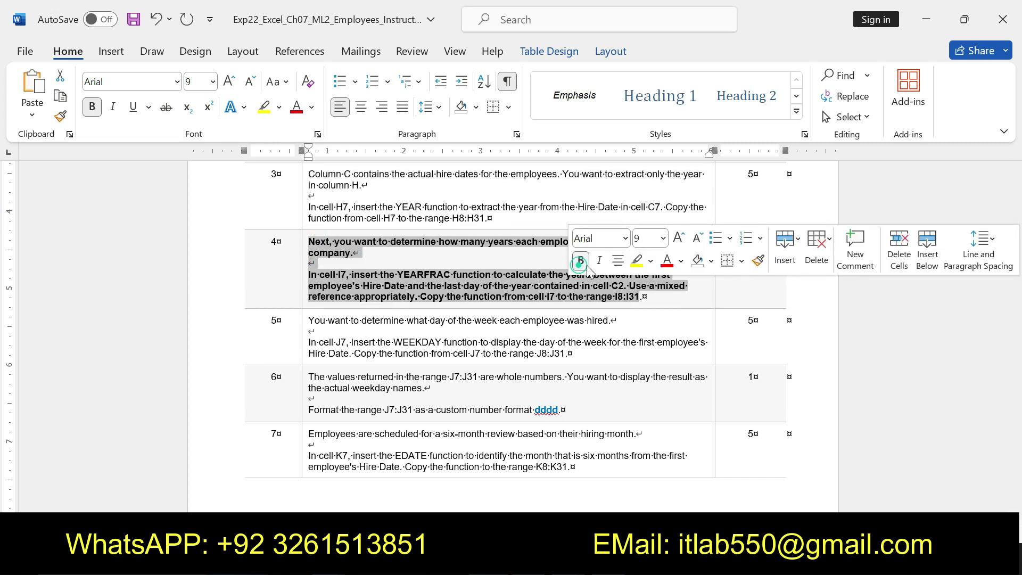
left_click(637, 261)
mouse_move(452, 274)
left_mouse_down()
mouse_move(311, 274)
mouse_move(640, 298)
left_mouse_up()
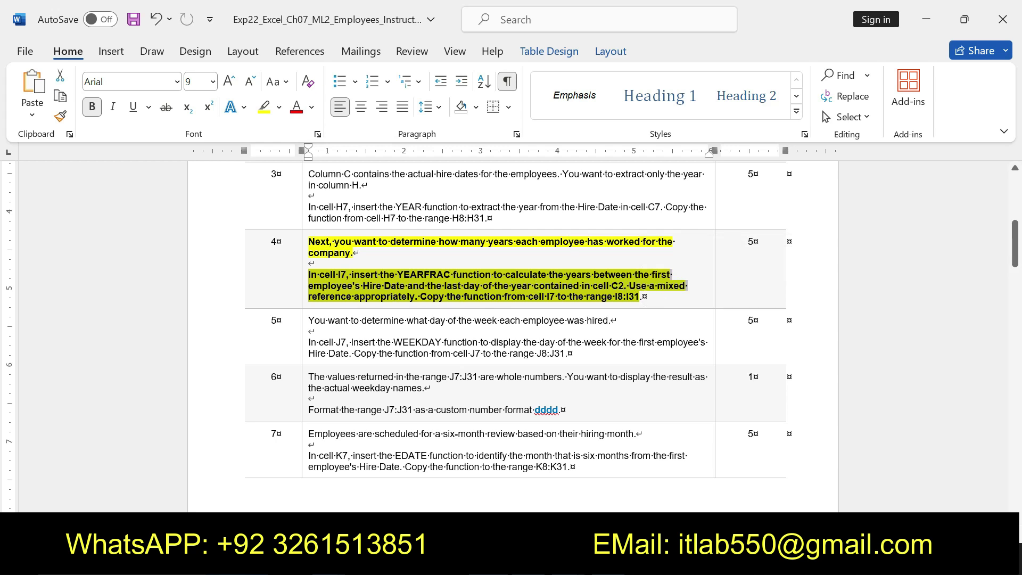
key("alt+Tab")
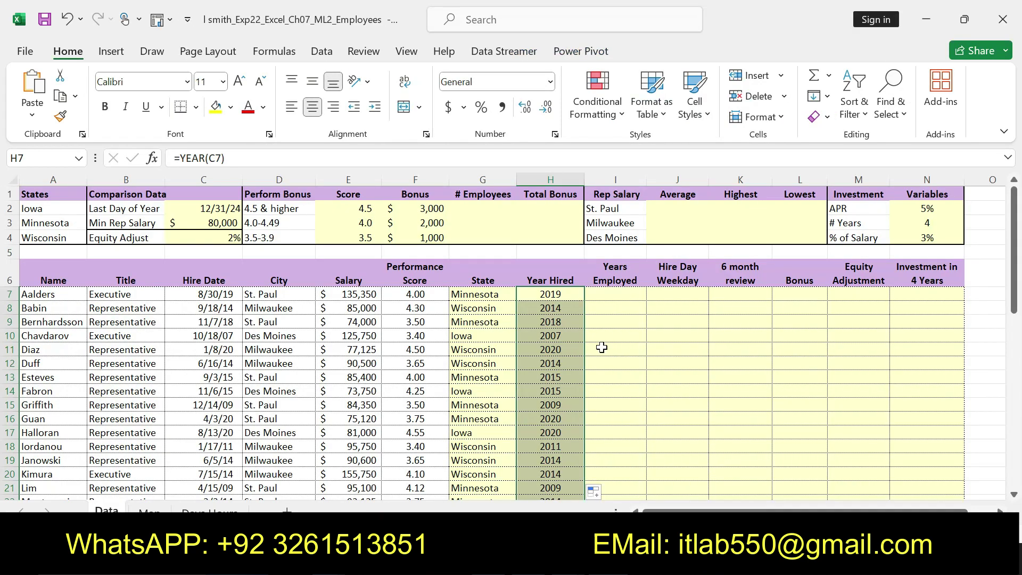
Enter =YEARFRAC(C7,$C$2) in I7, giving 5.3 years employed.
left_click(622, 293)
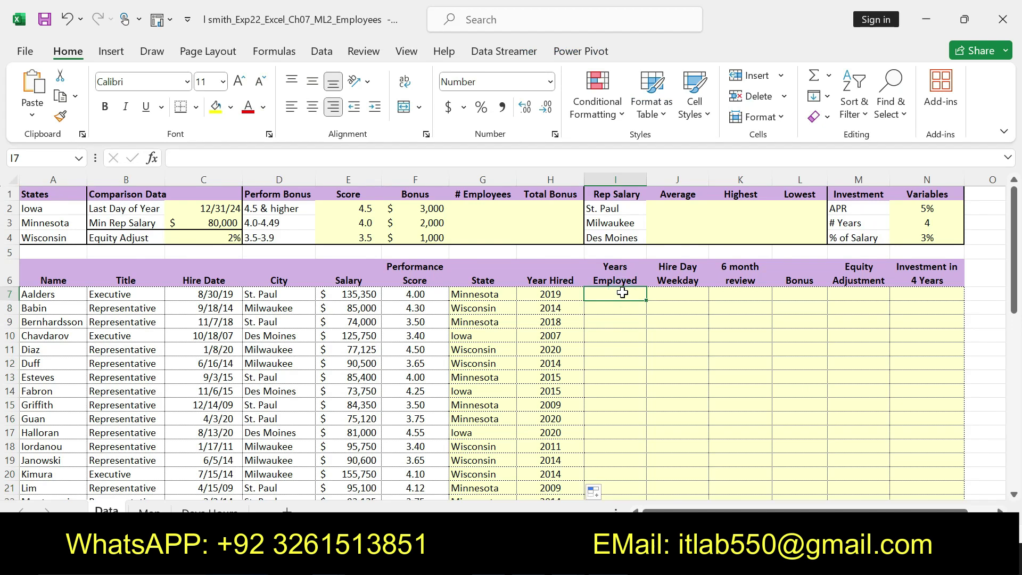
type("=YEA")
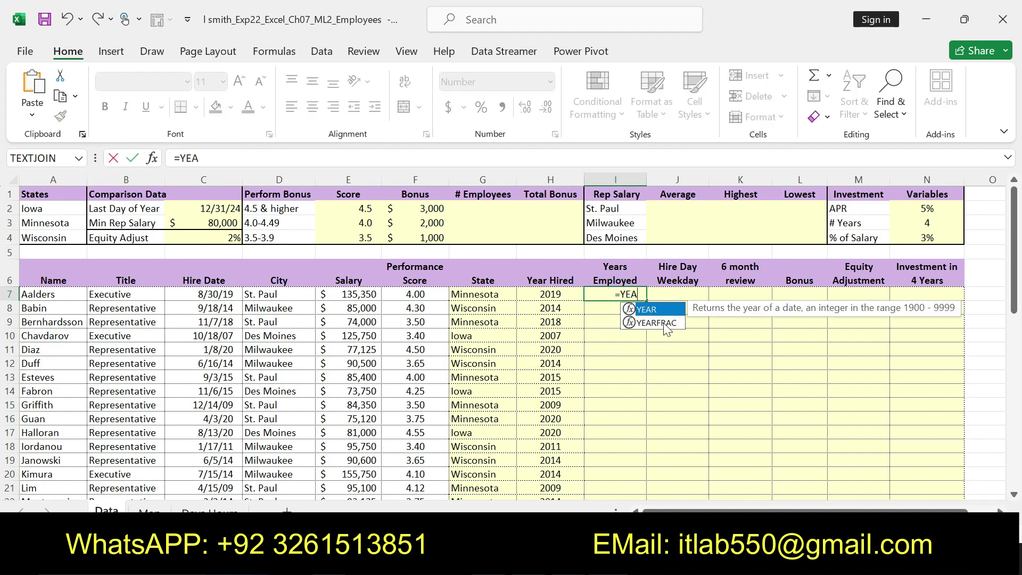
double_click(660, 322)
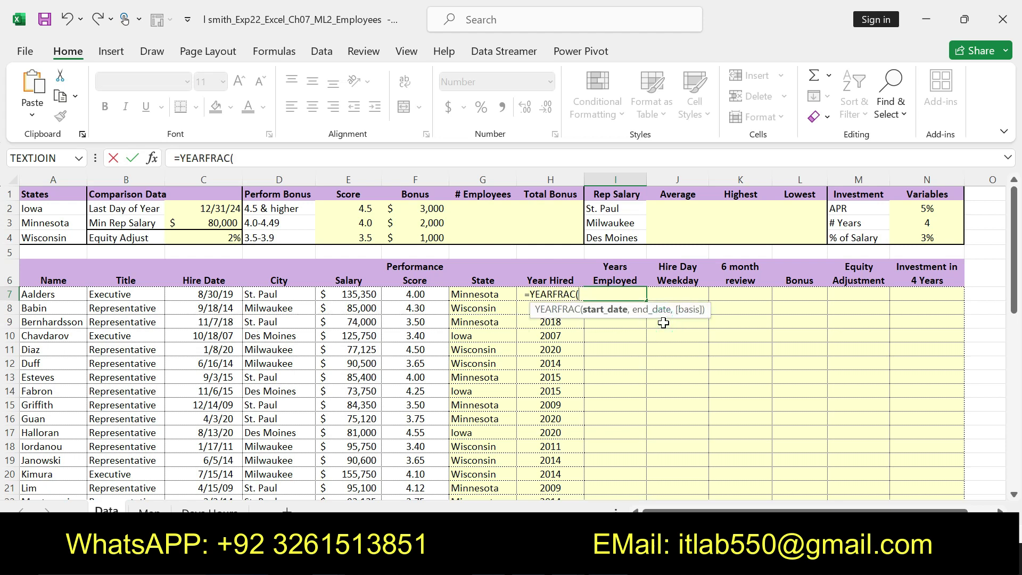
type("C7,$C$")
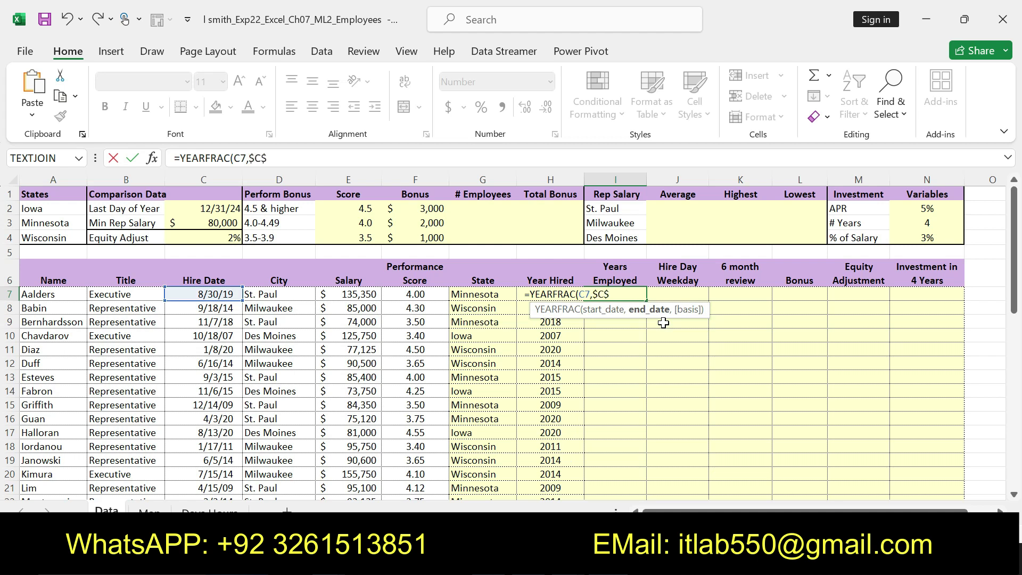
type("2")
key("Return")
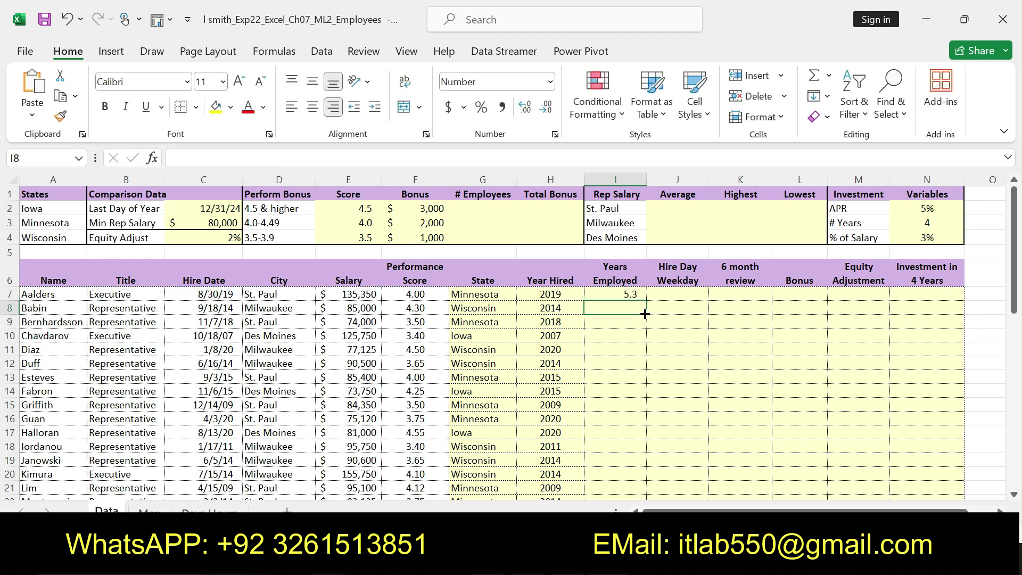
left_click(624, 295)
key("alt+Tab")
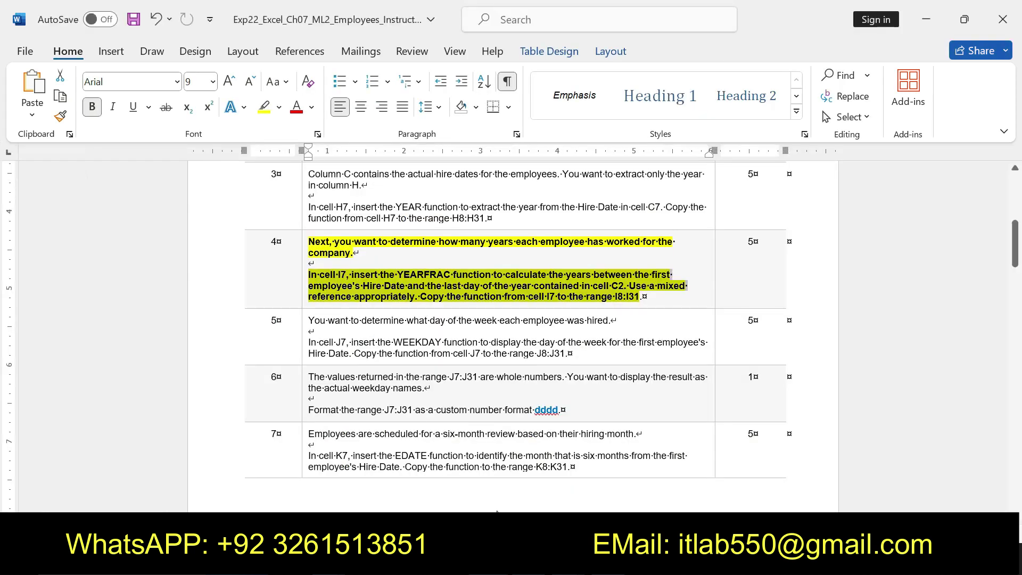
left_click(511, 301)
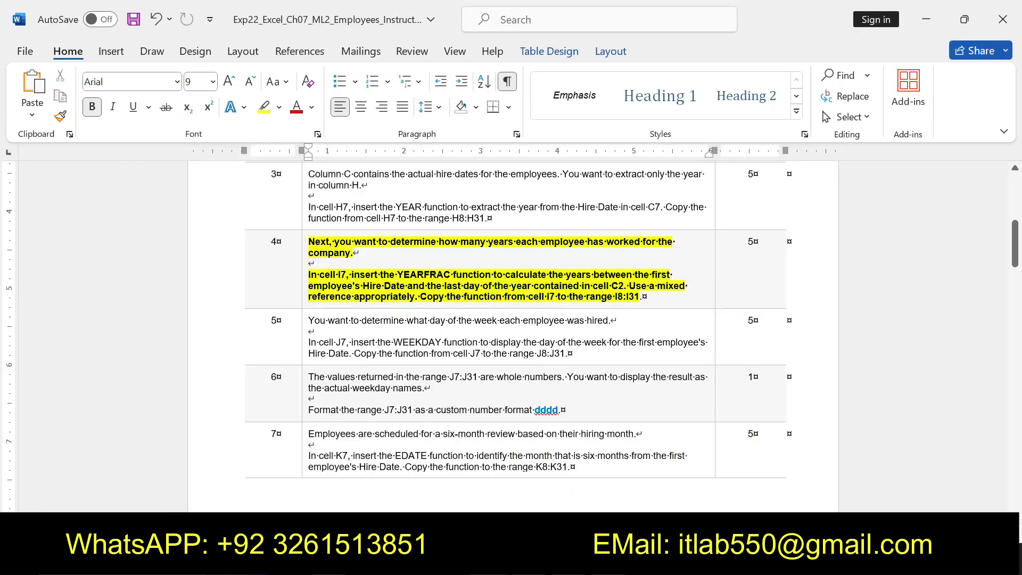
left_click_drag(420, 296, 640, 297)
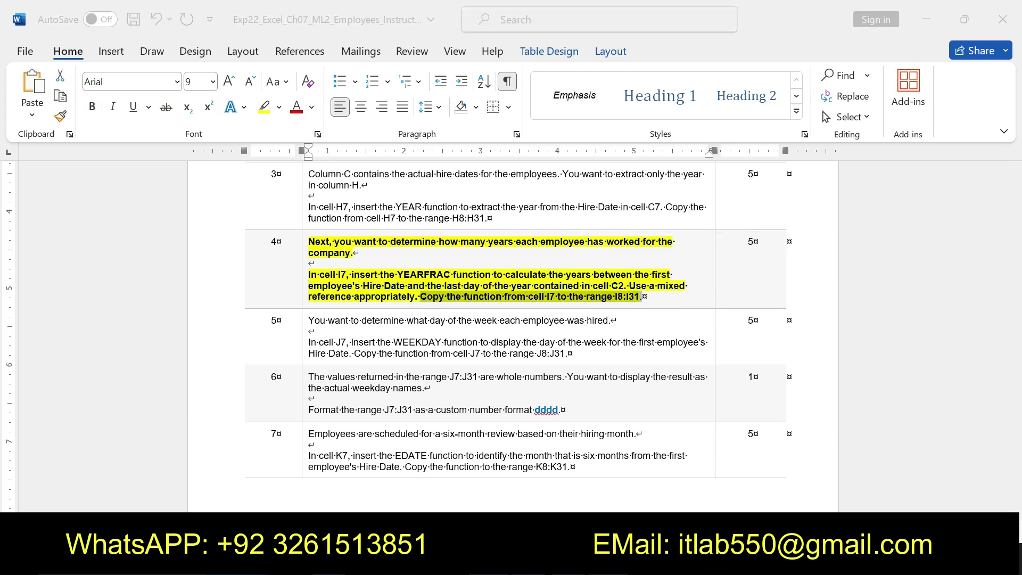
key("alt+Tab")
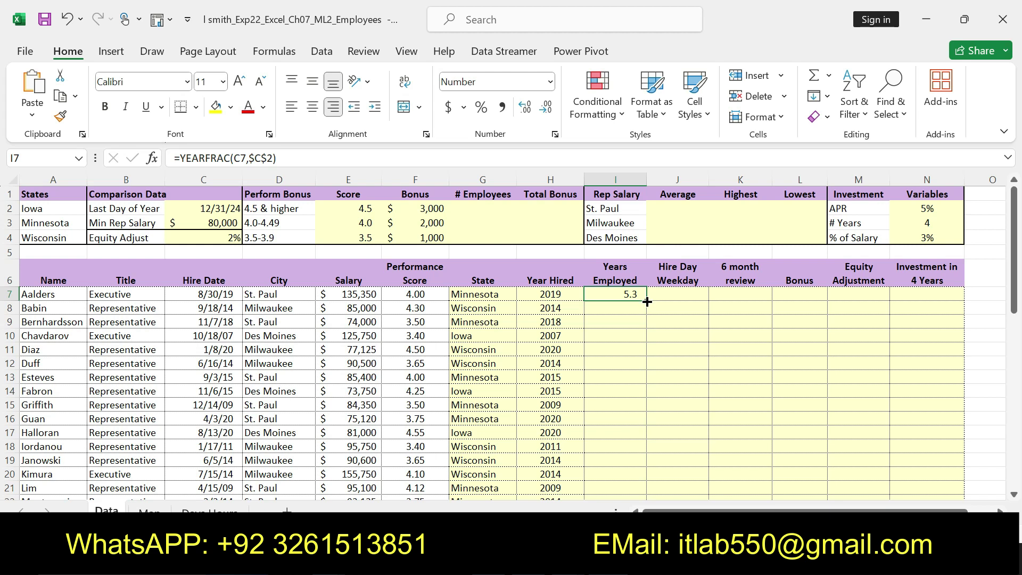
Fill the YEARFRAC formula from I7 down to I31, showing 10.3, 6.2, and so on.
double_click(646, 301)
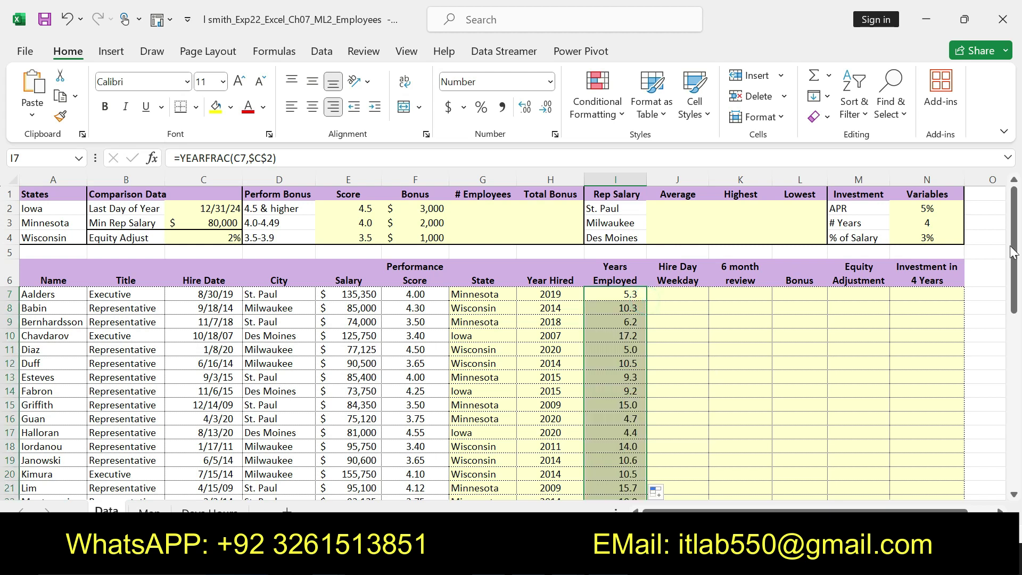
mouse_move(1014, 250)
left_mouse_down()
mouse_move(1013, 288)
mouse_move(1014, 245)
left_mouse_up()
key("alt+Tab")
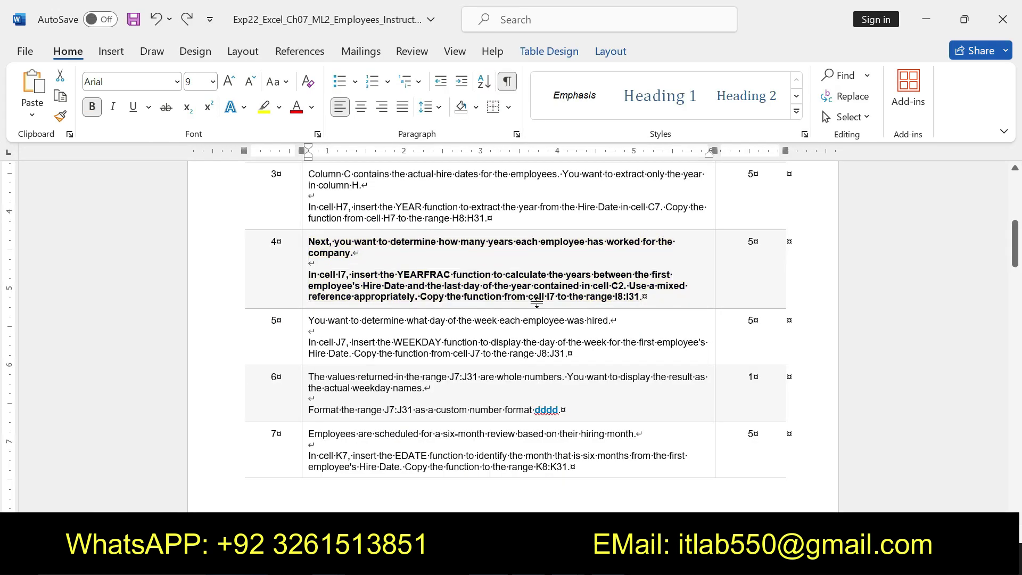
Remove step 4's formatting and make step 5's WEEKDAY instructions bold with yellow highlight.
key("ctrl+z")
left_click_drag(308, 309, 580, 343)
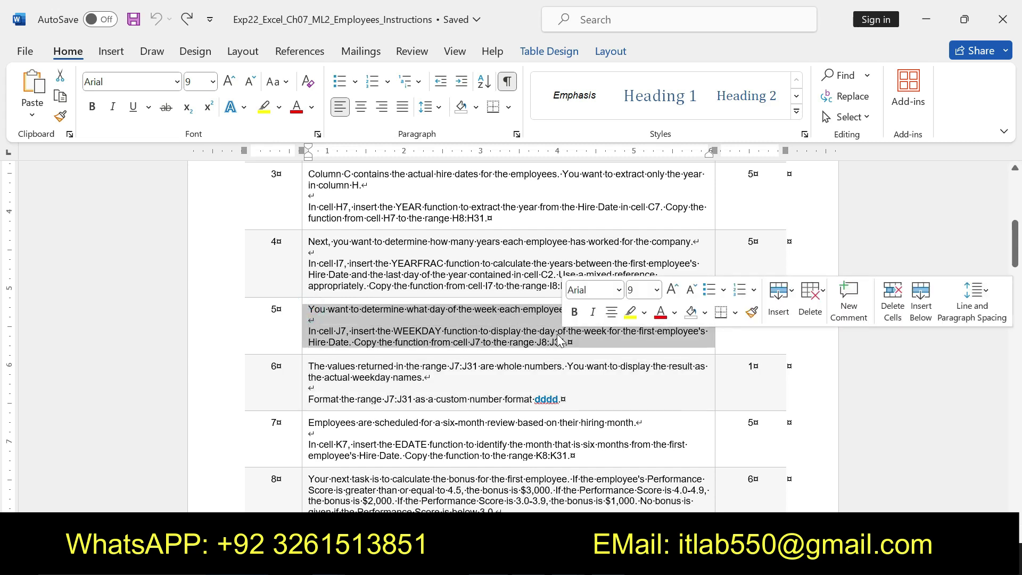
left_click(574, 312)
left_click(630, 313)
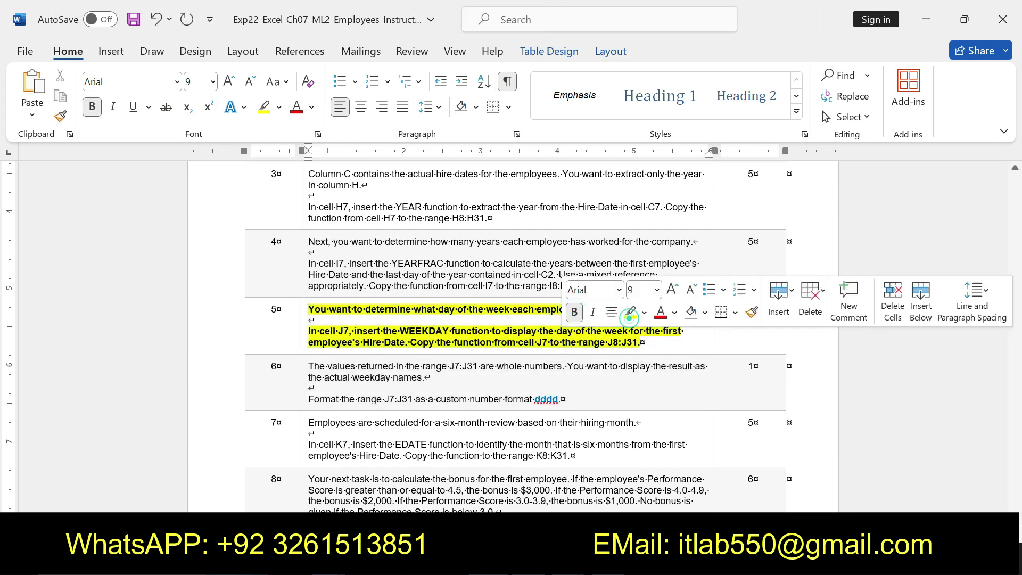
left_click_drag(309, 330, 639, 342)
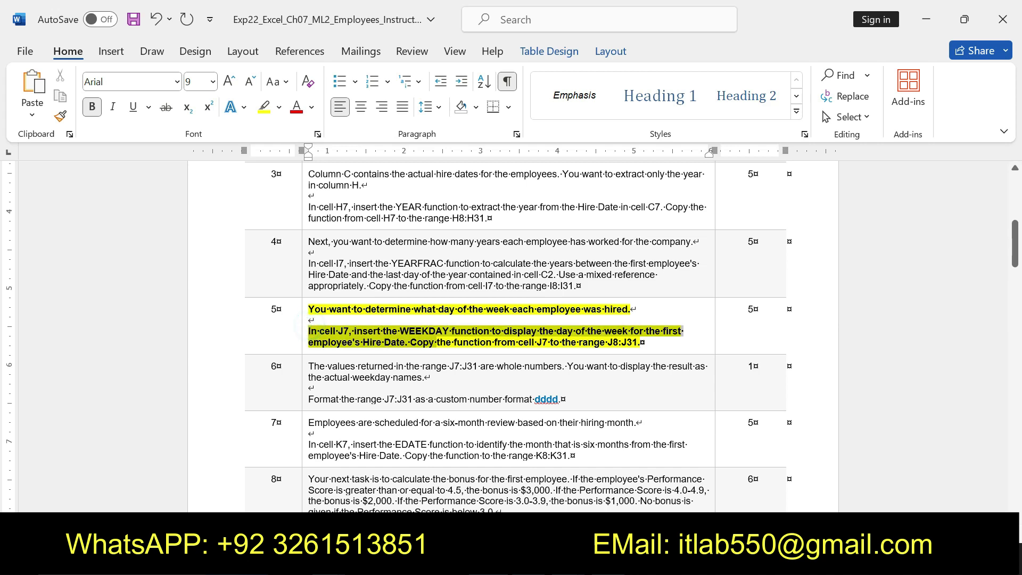
left_click_drag(560, 343, 640, 343)
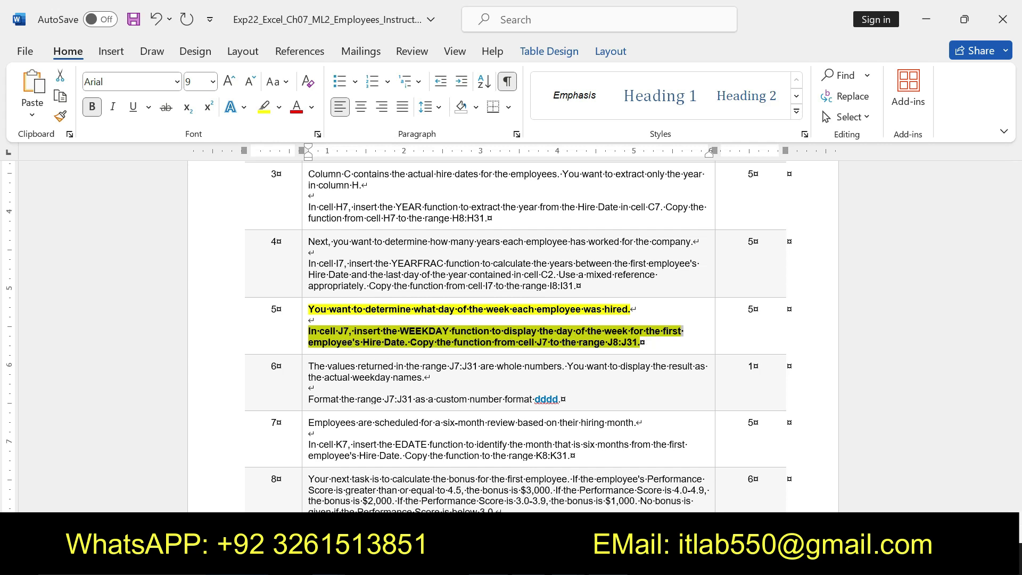
key("alt+Tab")
left_click(678, 295)
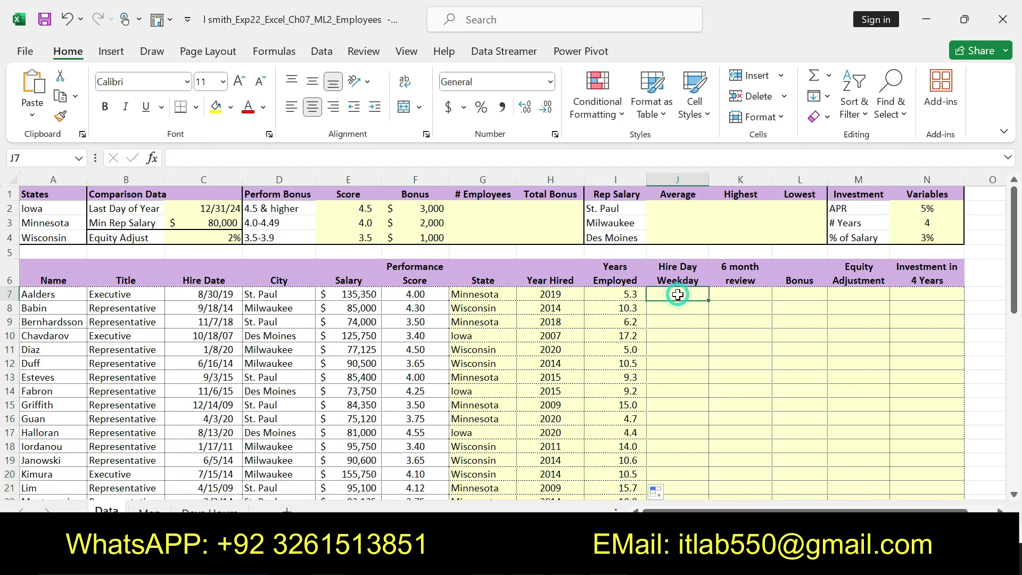
Enter =WEEKDAY(C7) in J7, returning 6 for the first hire date.
type("=")
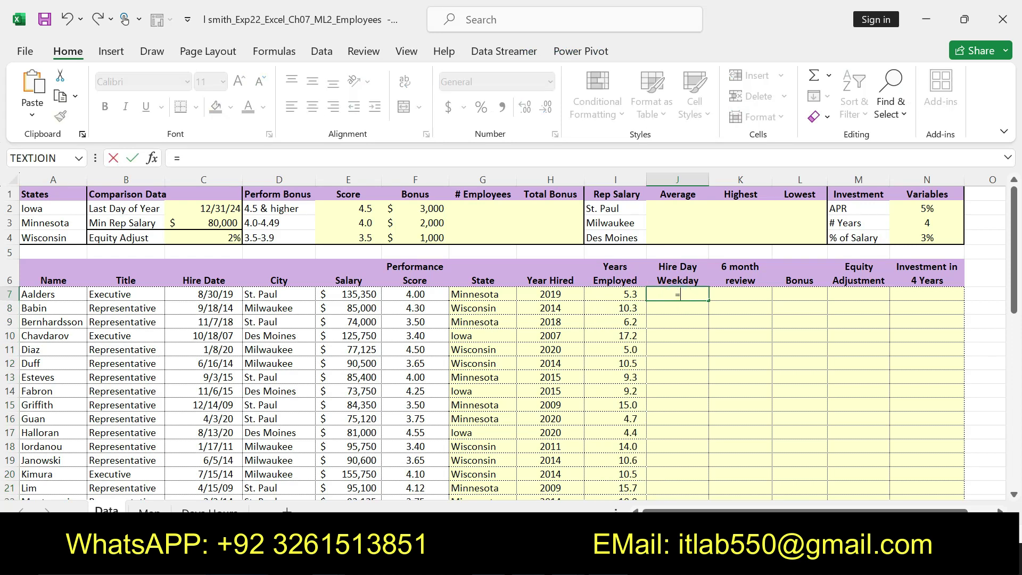
type("WEE")
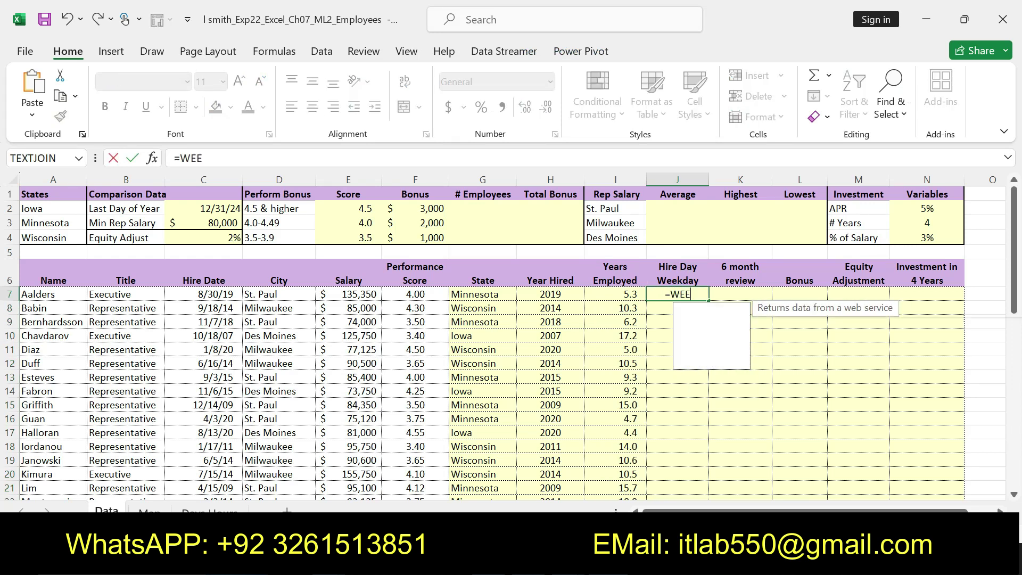
double_click(712, 313)
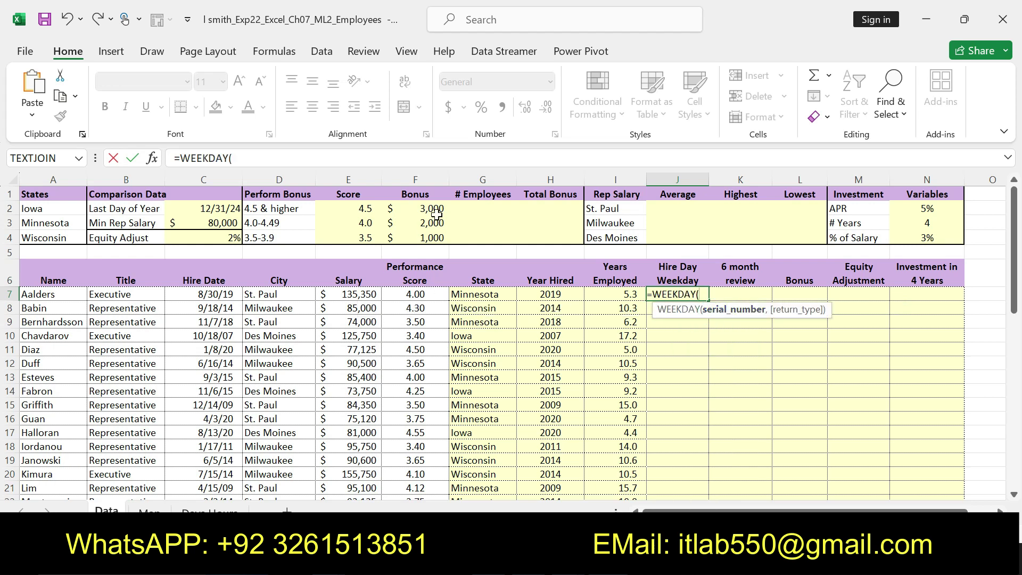
left_click(218, 303)
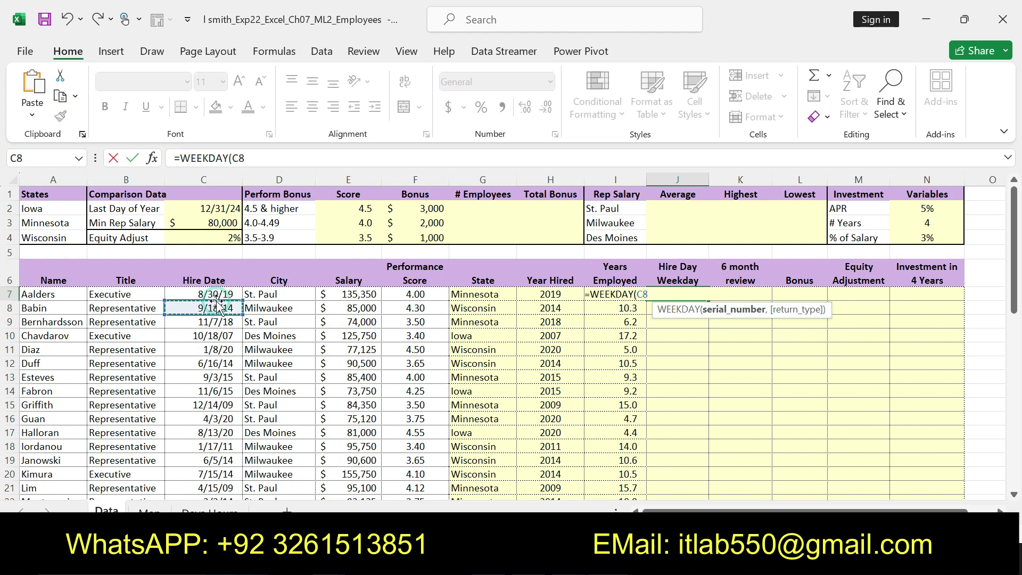
left_click(217, 292)
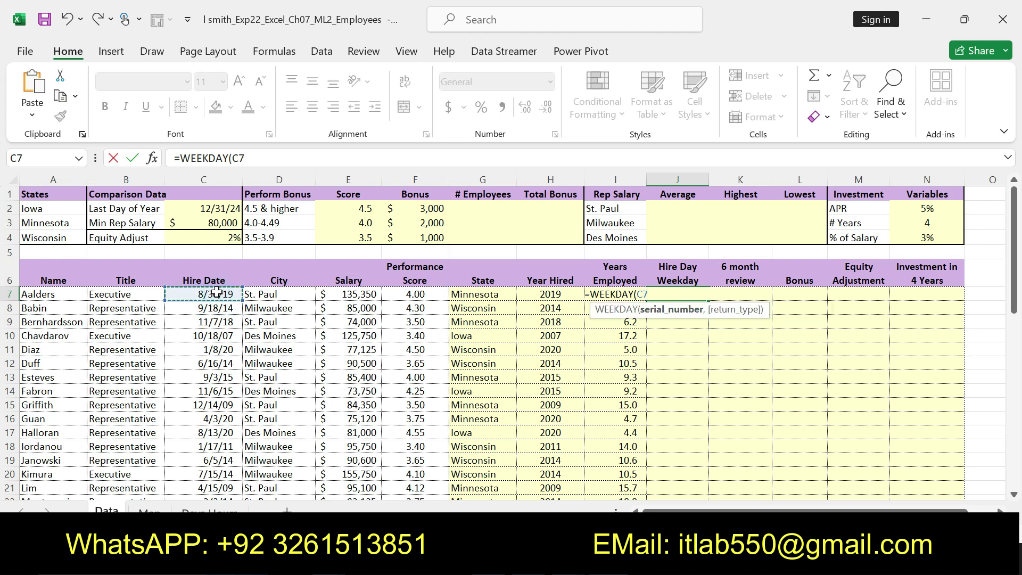
key("Return")
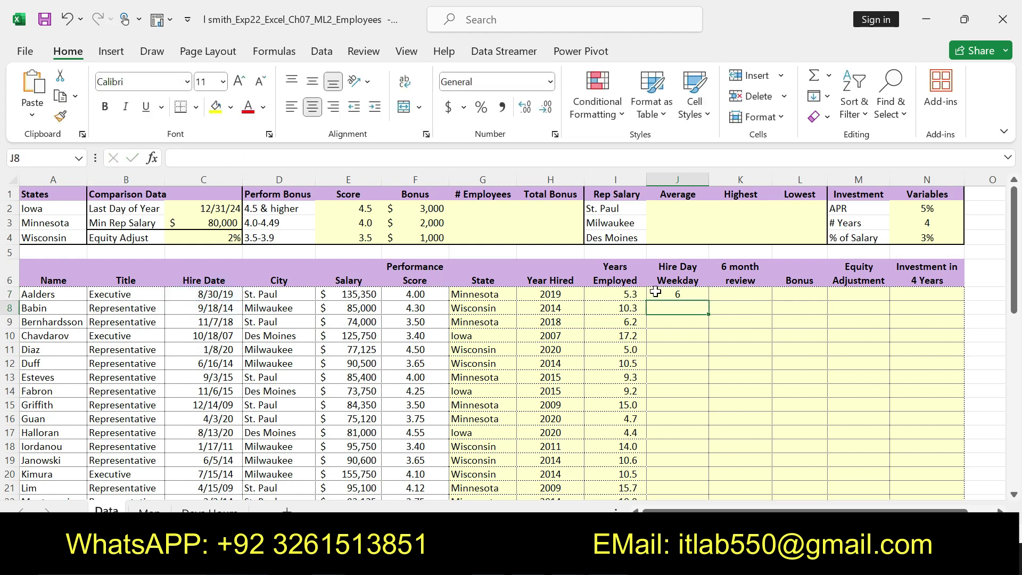
left_click(664, 293)
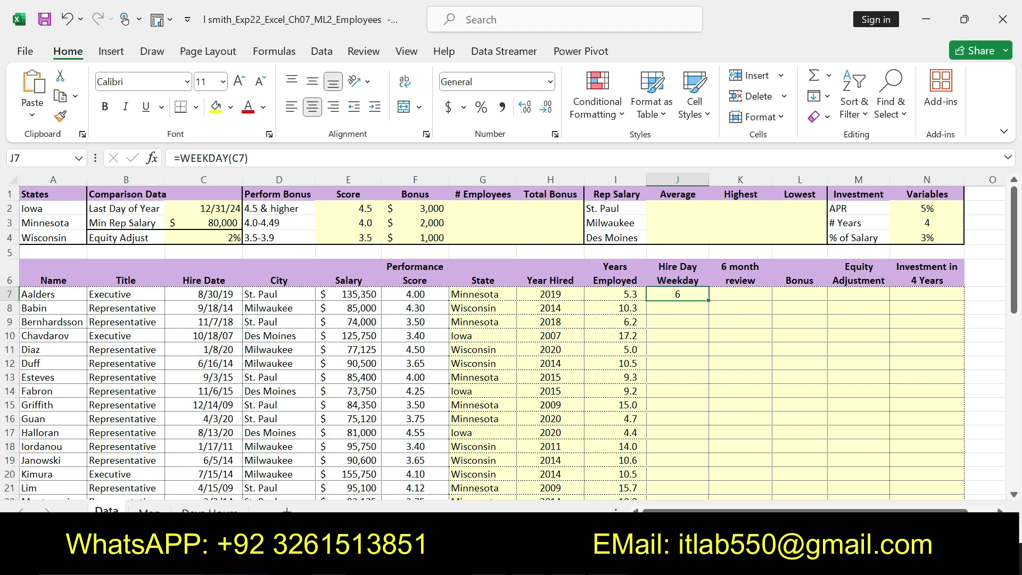
key("alt+Tab")
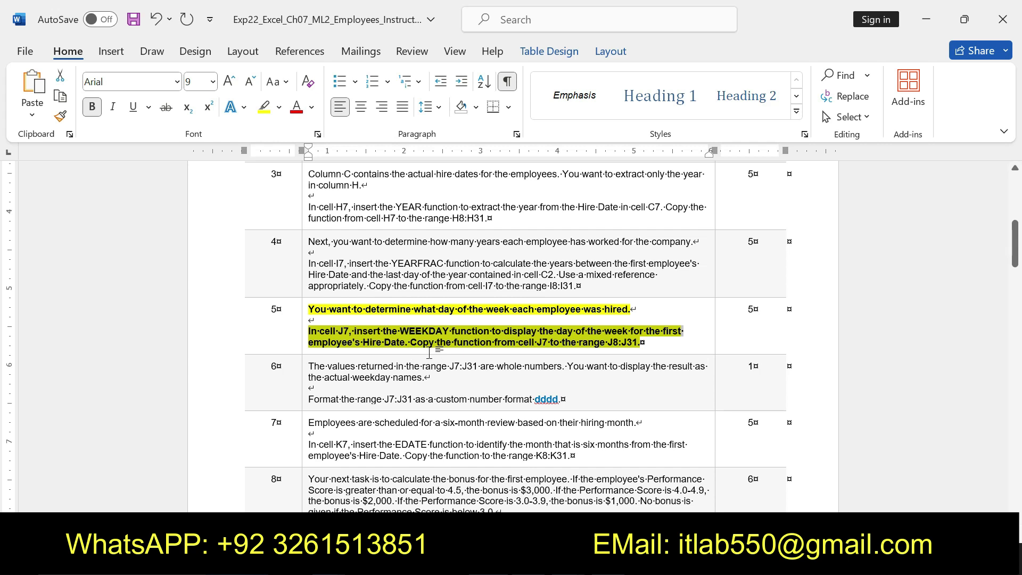
key("alt+Tab")
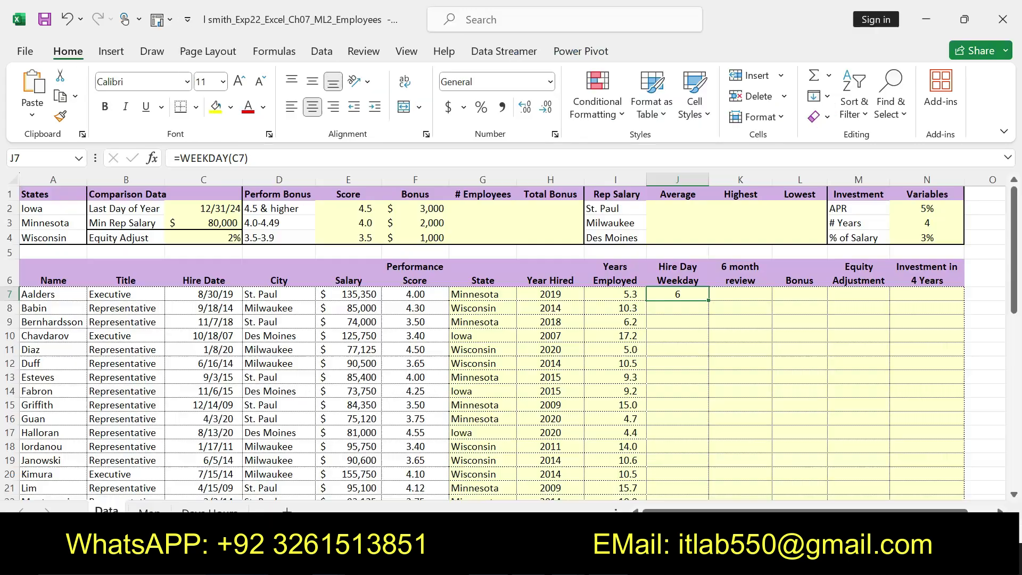
Fill =WEEKDAY(C7) down to J31 and remove step 5's highlight in Word.
double_click(708, 300)
left_click_drag(1017, 248, 1016, 234)
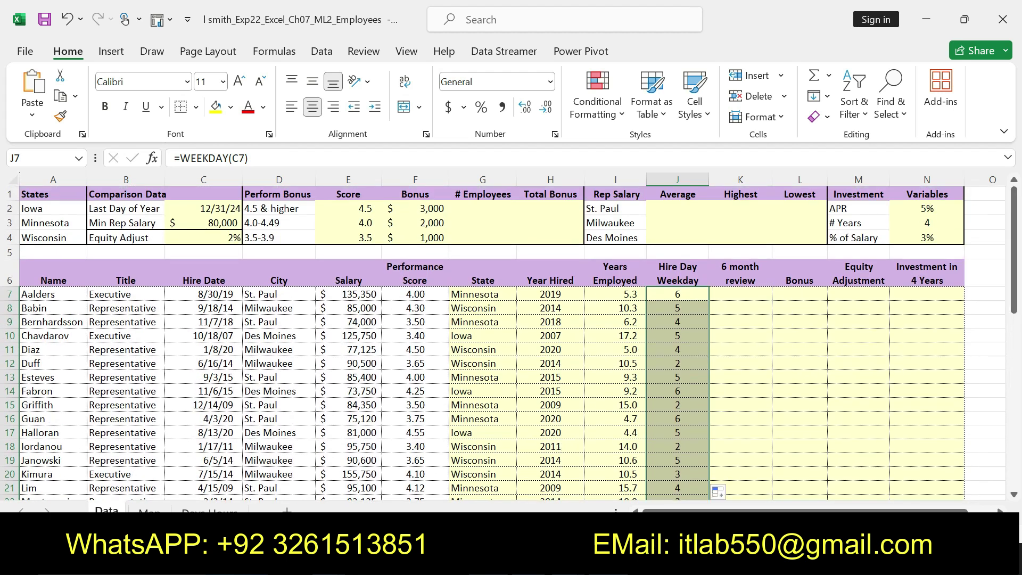
key("alt+Tab")
key("ctrl+z")
key("ctrl+z")
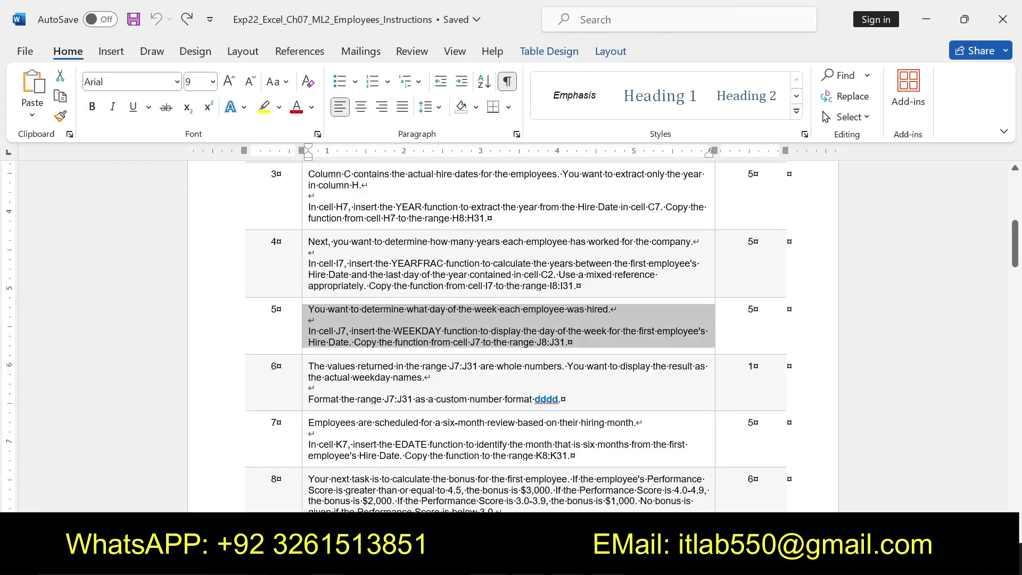
Bold and highlight step 6's instruction text, then undo that formatting.
left_click(308, 365)
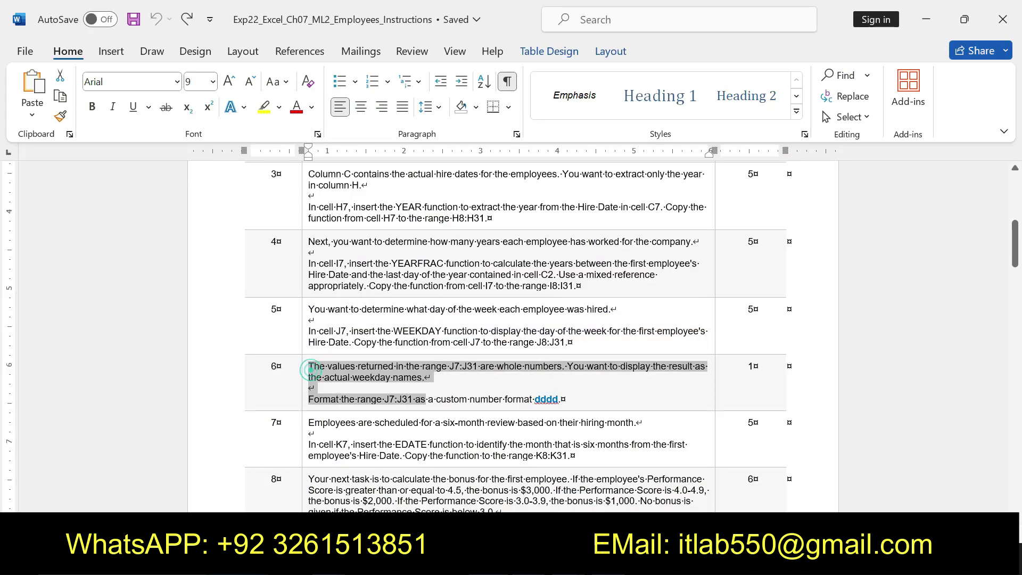
key("shift+Down")
left_click_drag(314, 372, 560, 389)
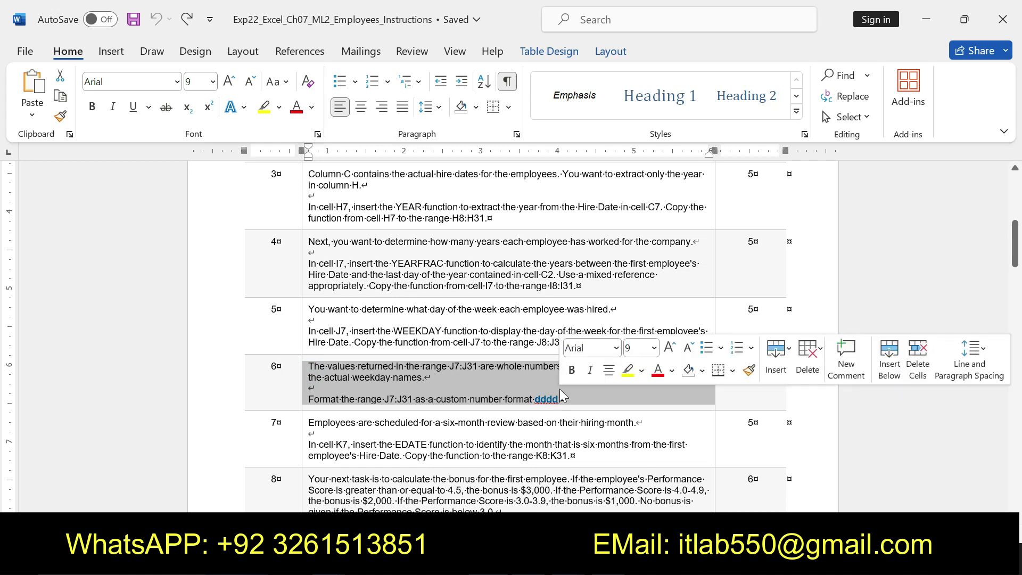
left_click(570, 369)
left_click(627, 371)
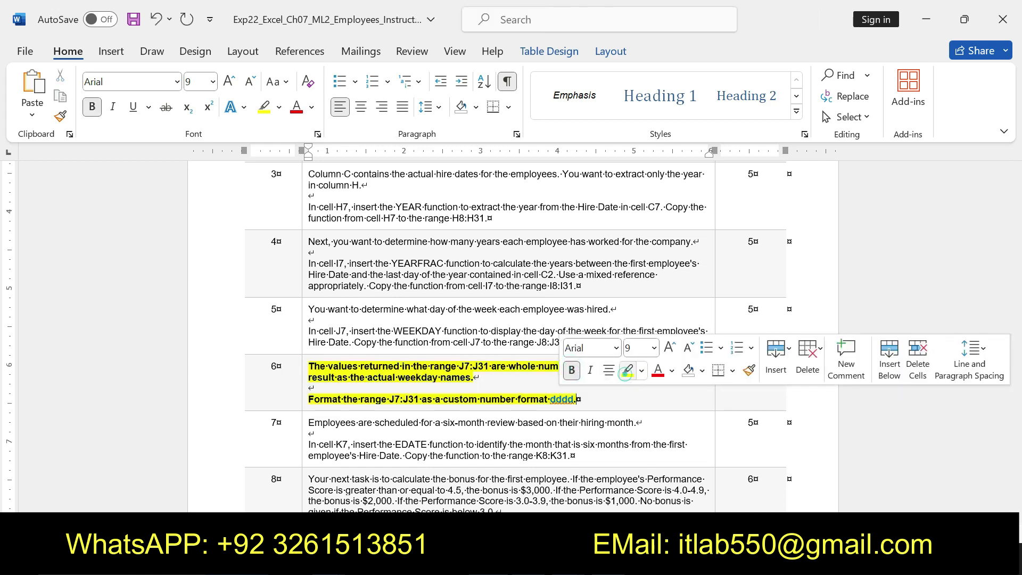
mouse_move(308, 366)
left_mouse_down()
mouse_move(313, 387)
mouse_move(445, 407)
left_mouse_up()
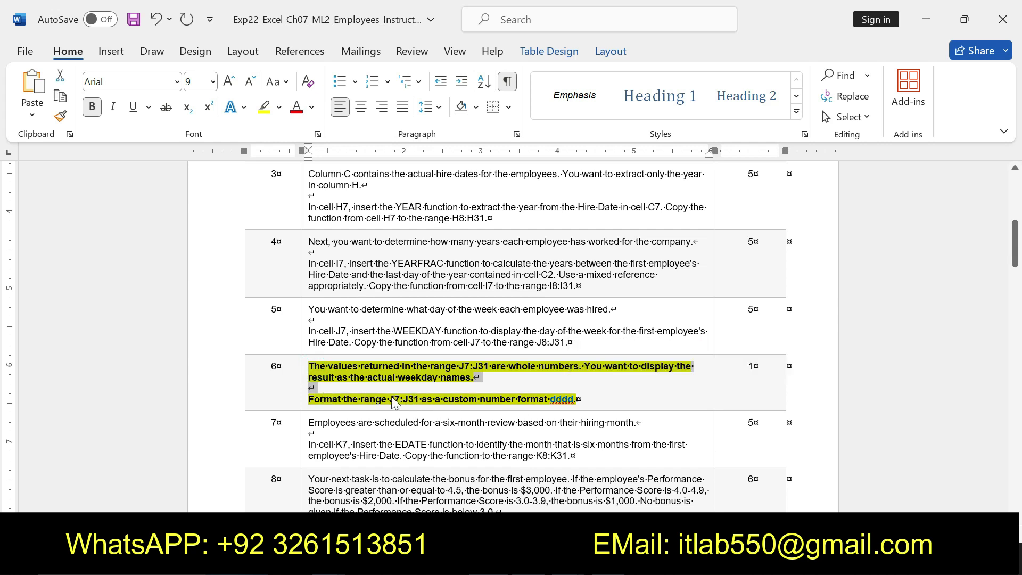
key("ctrl+z")
key("ctrl+z")
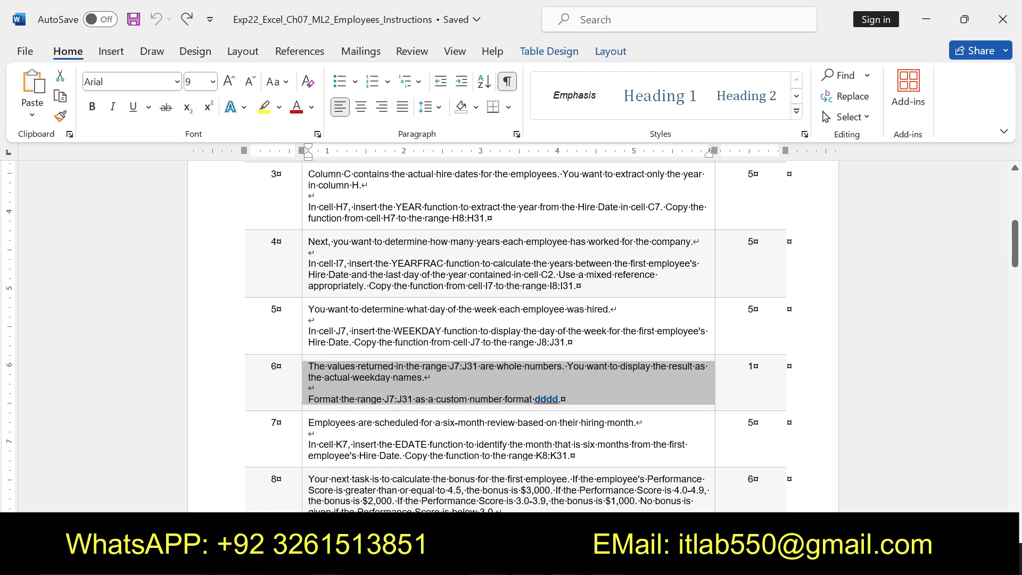
Make step 7's EDATE instructions for K7 and K8:K31 bold with yellow highlight.
left_click_drag(308, 422, 573, 454)
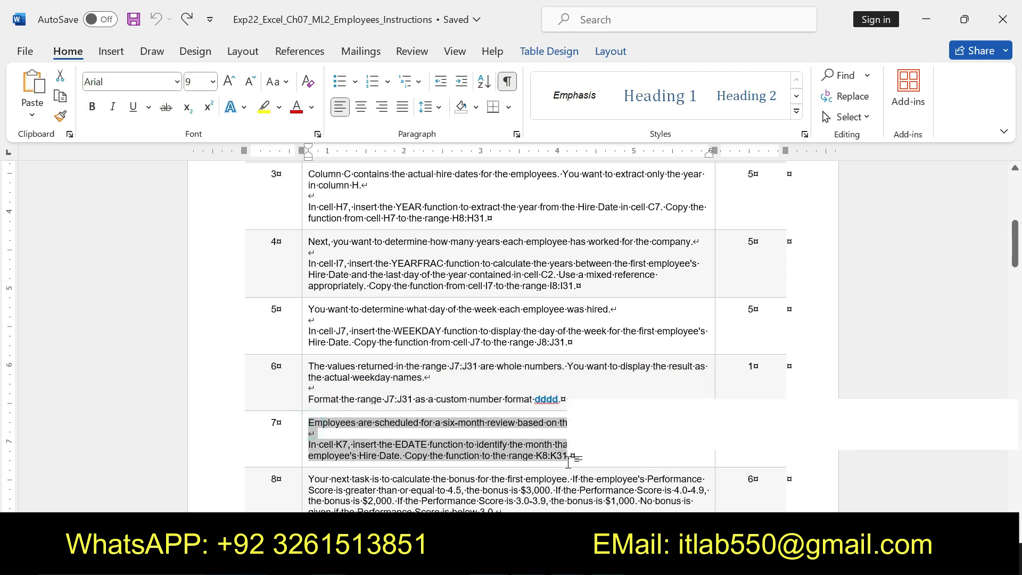
left_click(580, 435)
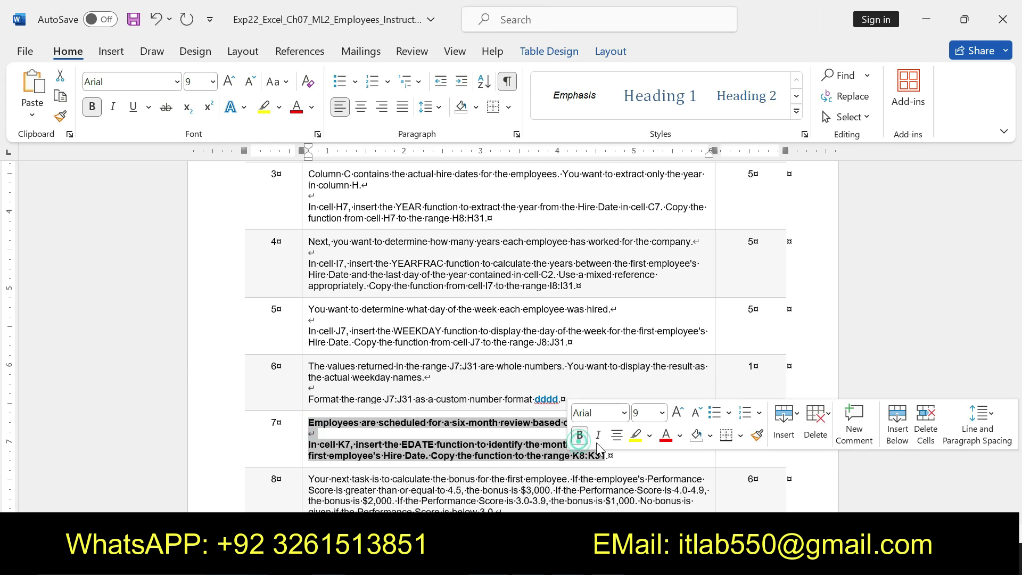
left_click(634, 435)
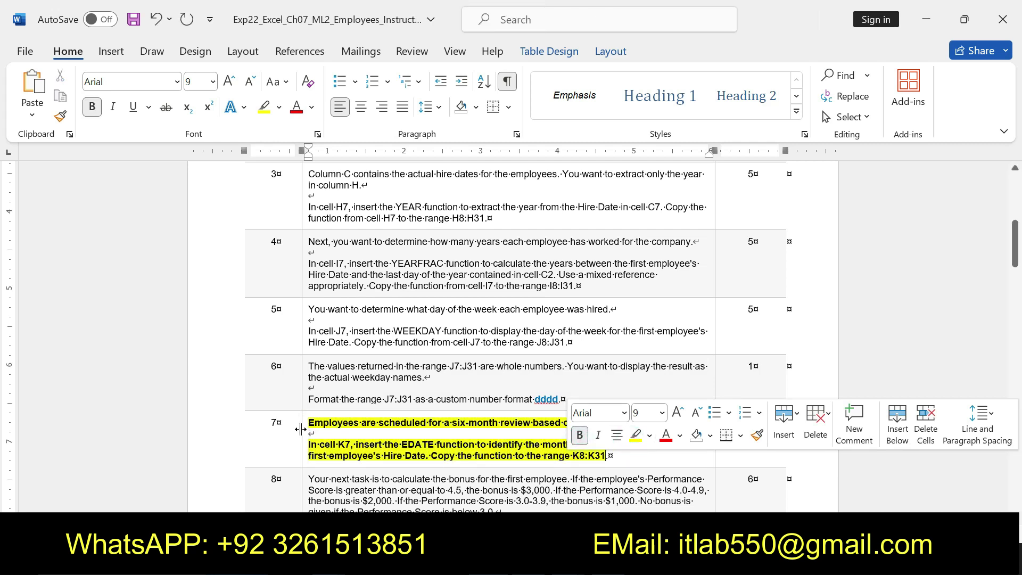
mouse_move(308, 422)
left_mouse_down()
mouse_move(659, 444)
mouse_move(607, 456)
left_mouse_up()
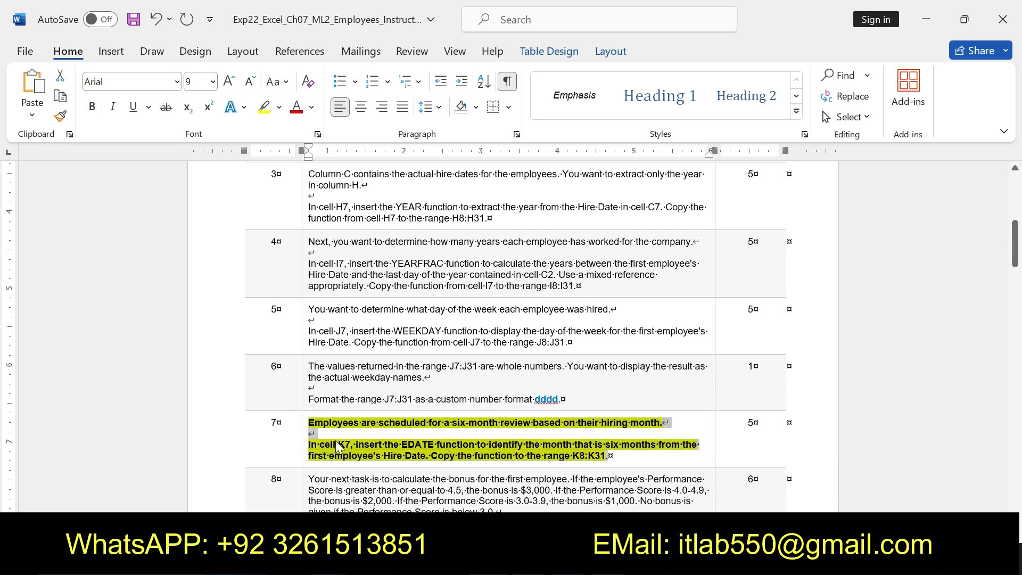
left_click(446, 449)
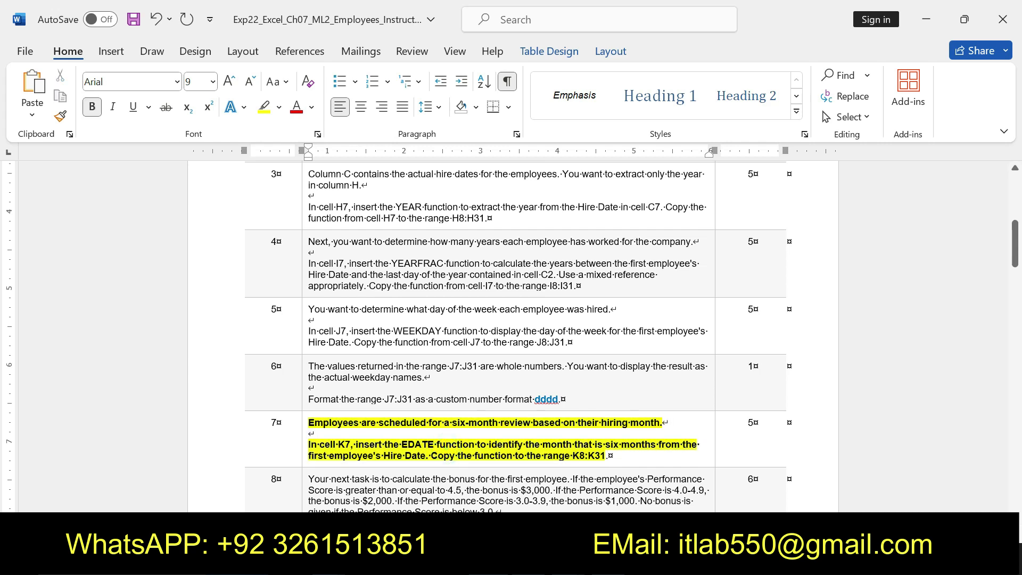
mouse_move(308, 444)
left_mouse_down()
mouse_move(685, 445)
mouse_move(607, 455)
left_mouse_up()
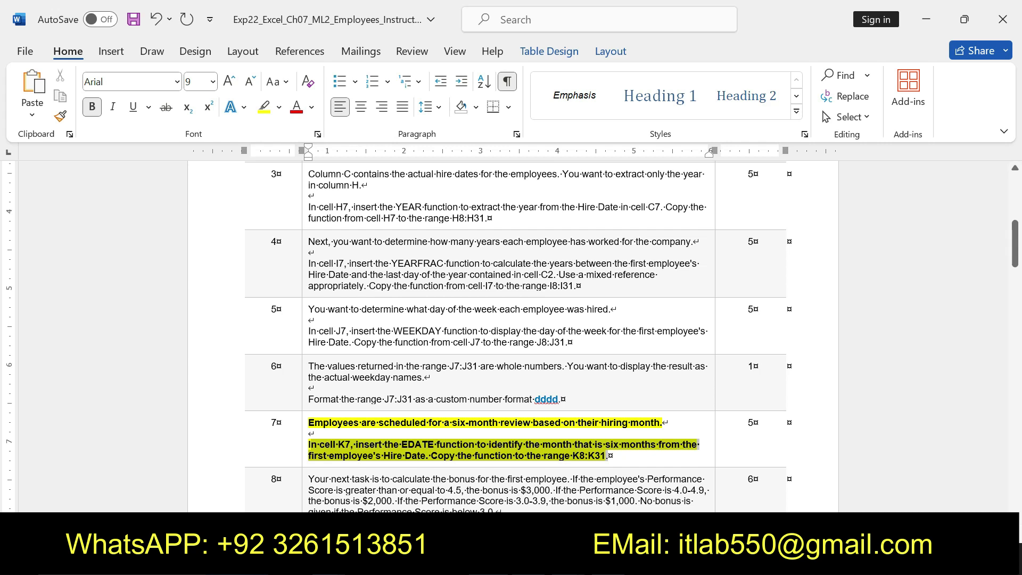
Enter =EDATE(C7,6) in K7 for the first employee's six-month review.
key("alt+Tab")
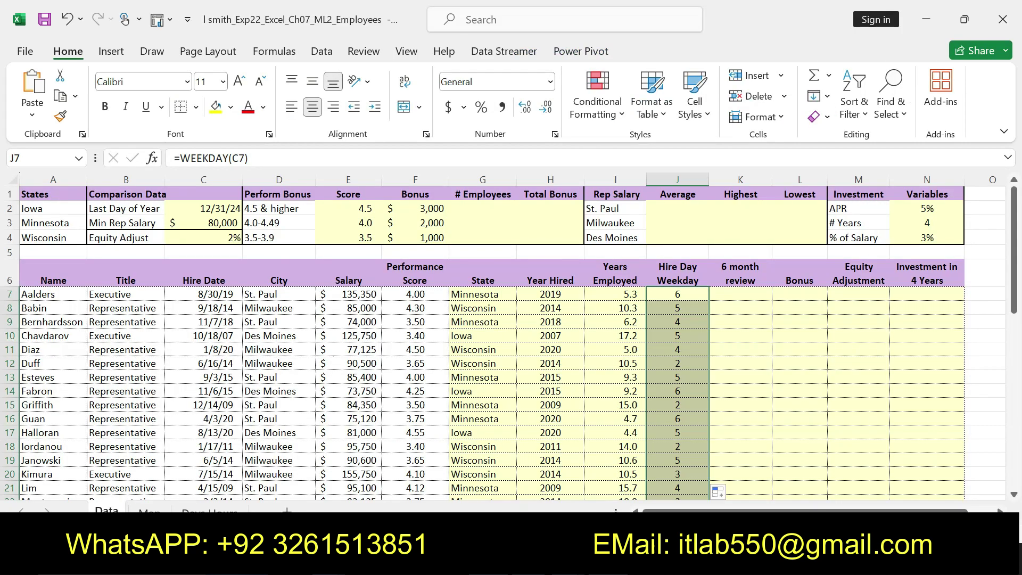
left_click(756, 212)
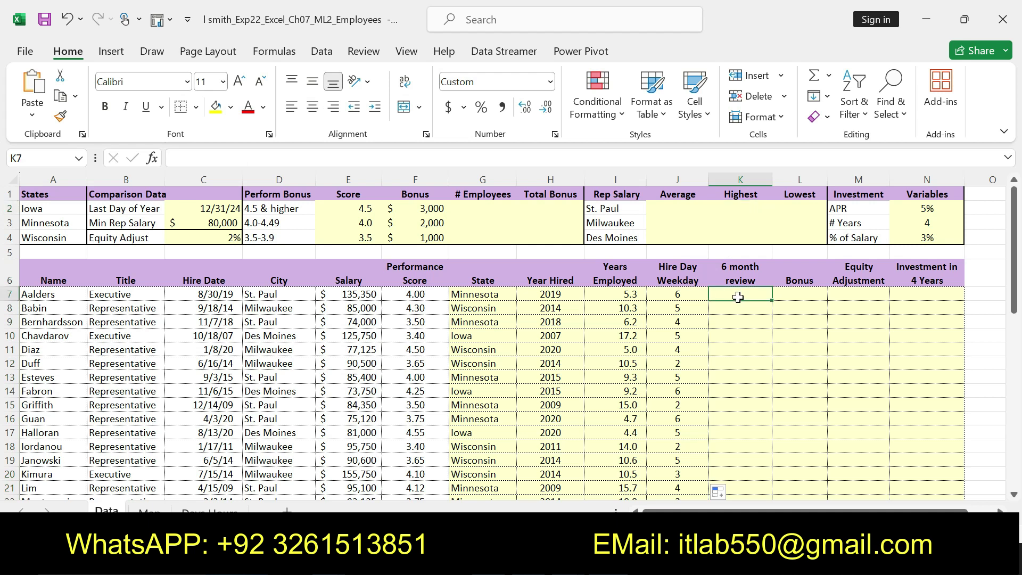
left_click(738, 297)
type("=")
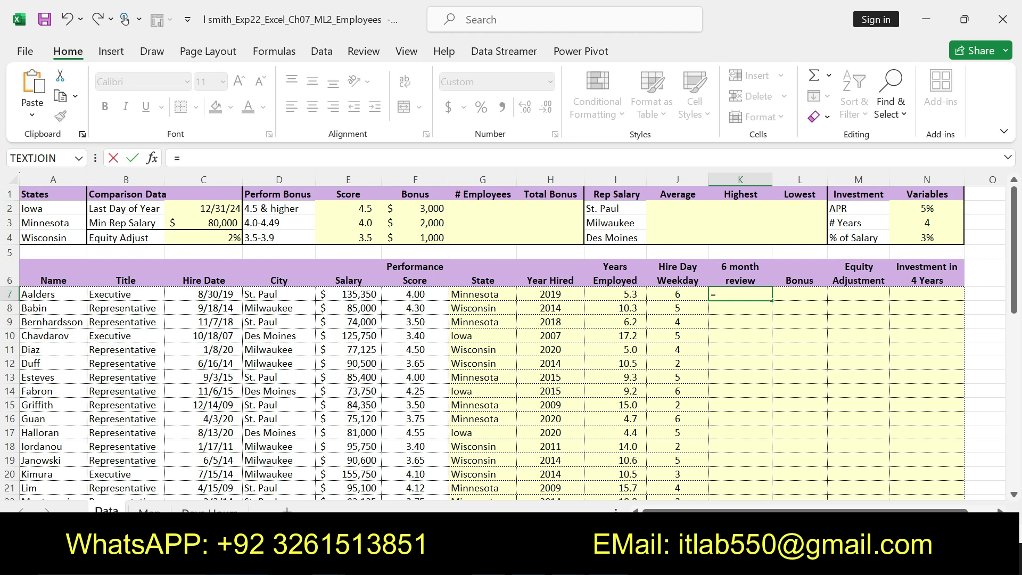
type("E")
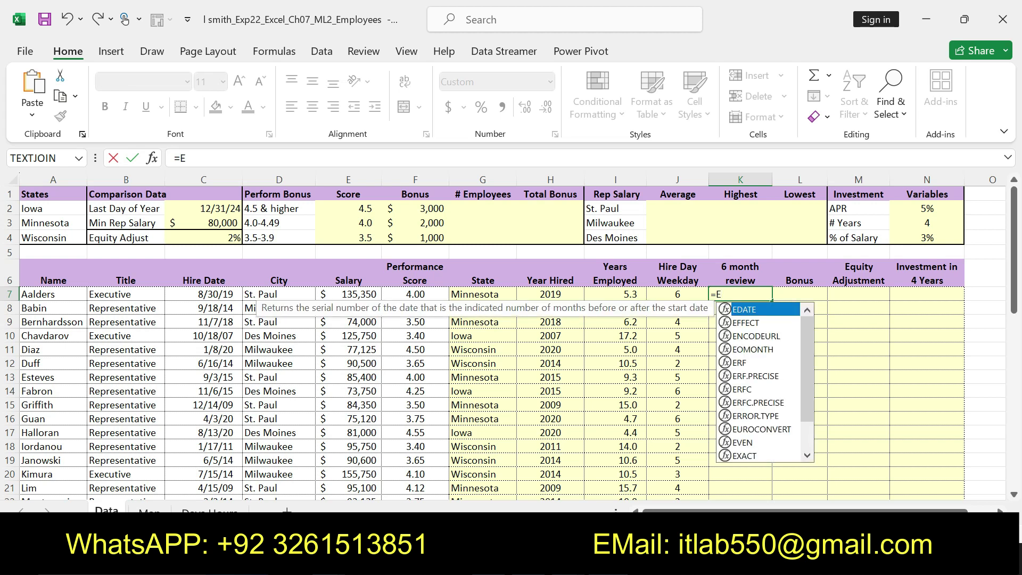
double_click(748, 310)
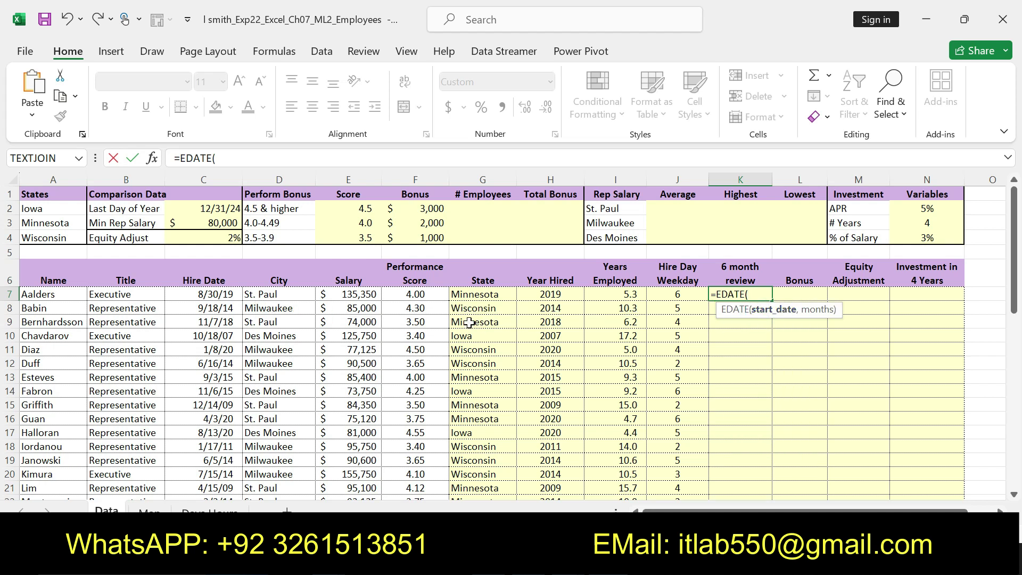
left_click(218, 294)
type(",")
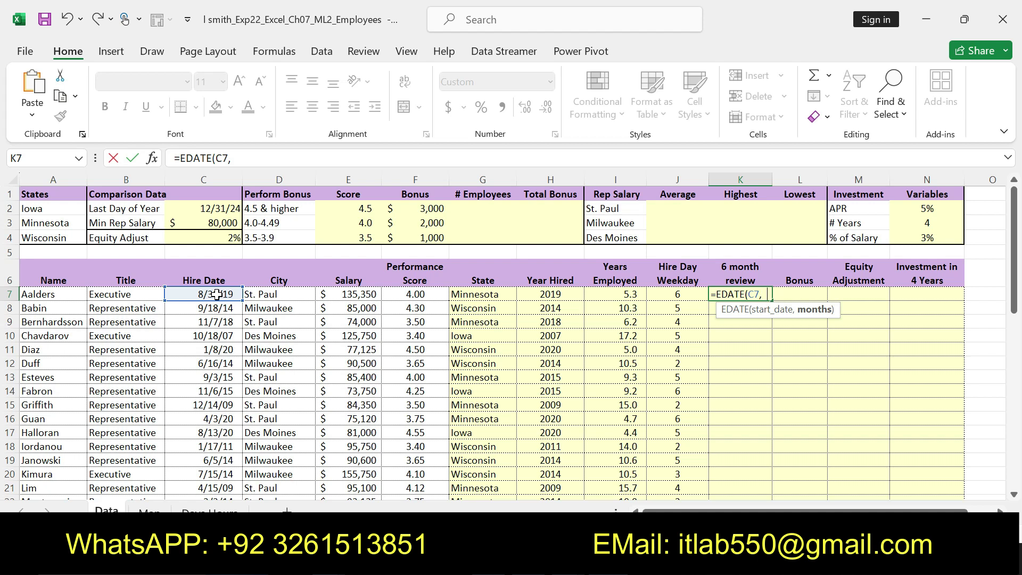
type(")")
key("Return")
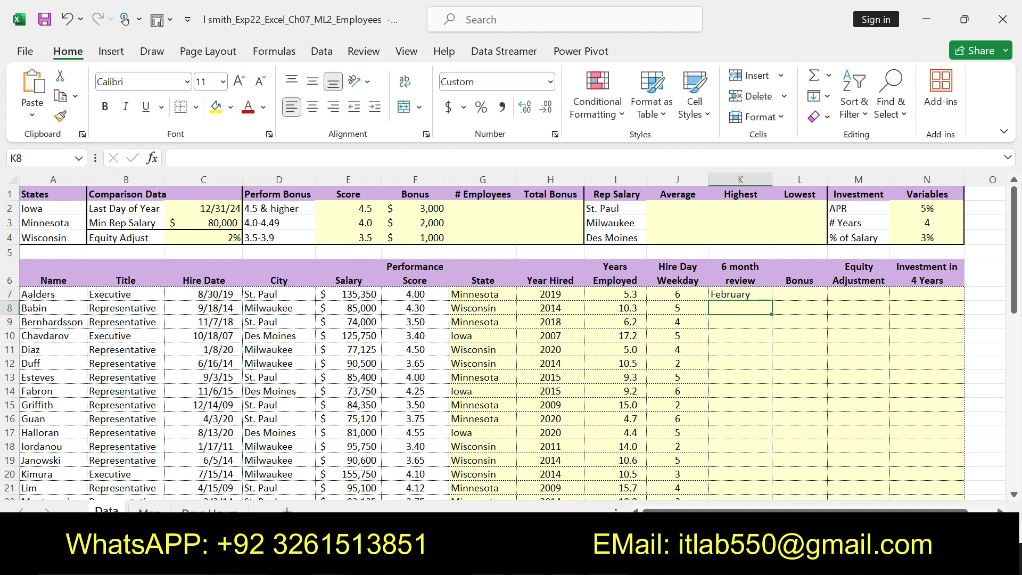
Copy the K7 review formula down to K31, as step 7 instructs.
key("alt+Tab")
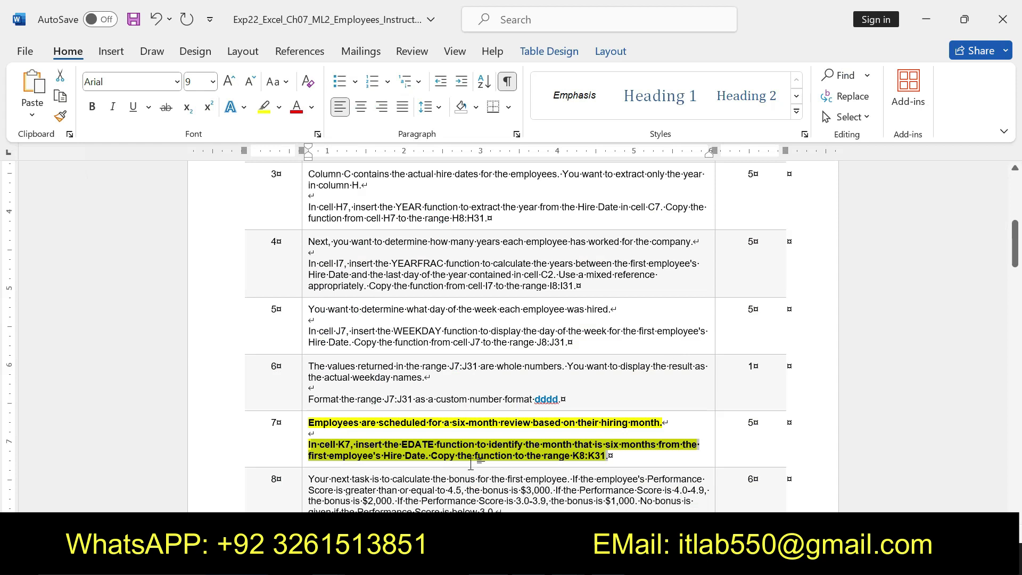
left_click_drag(431, 456, 506, 456)
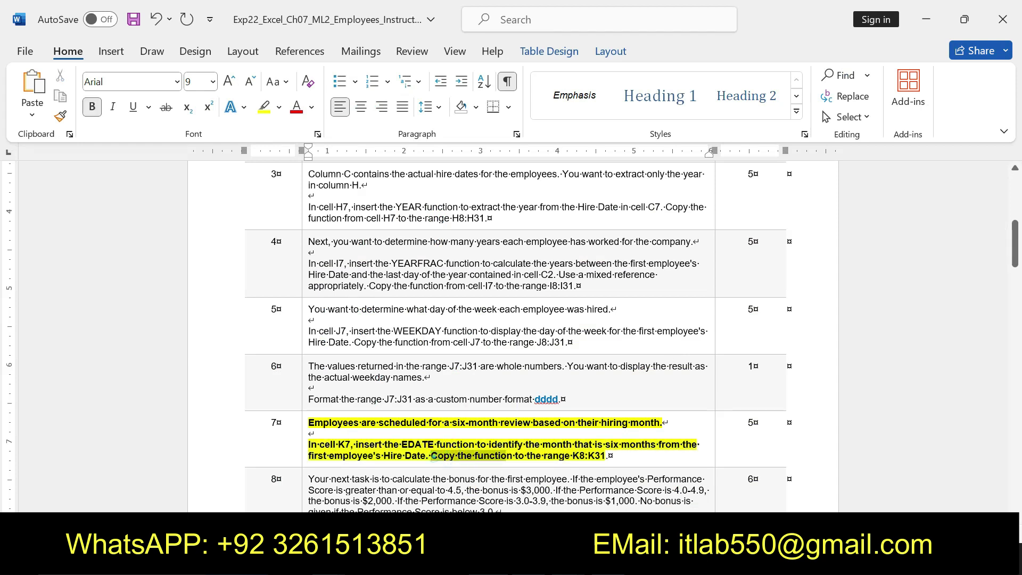
left_click_drag(433, 456, 606, 456)
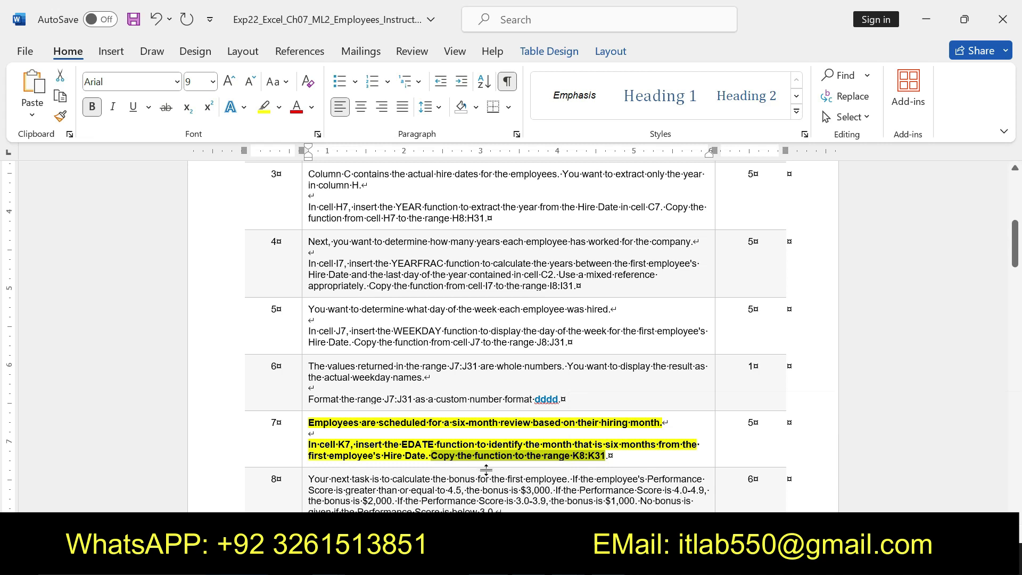
key("alt+Tab")
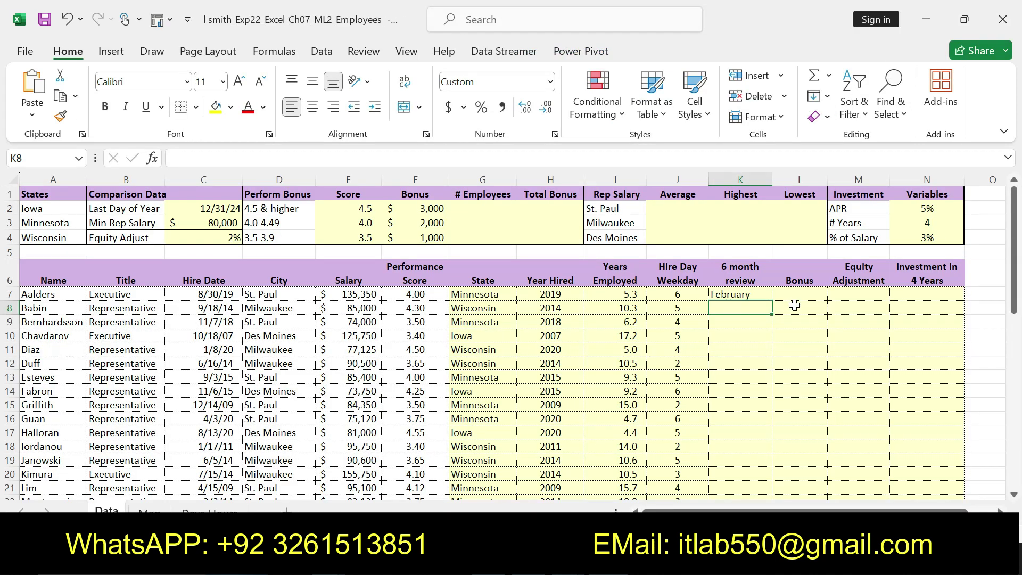
left_click(765, 294)
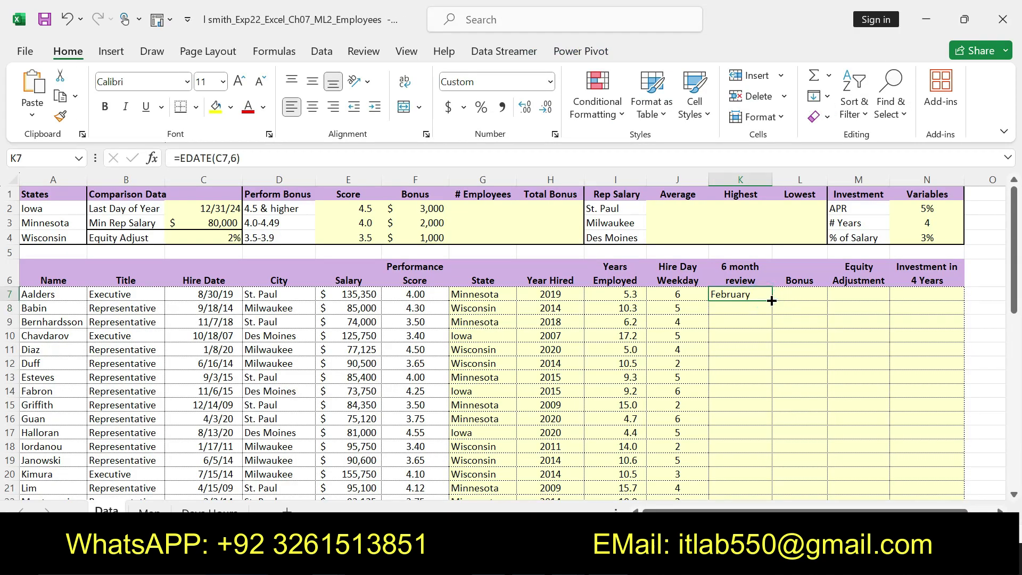
double_click(771, 301)
mouse_move(1013, 210)
left_mouse_down()
mouse_move(1018, 299)
mouse_move(1016, 212)
left_mouse_up()
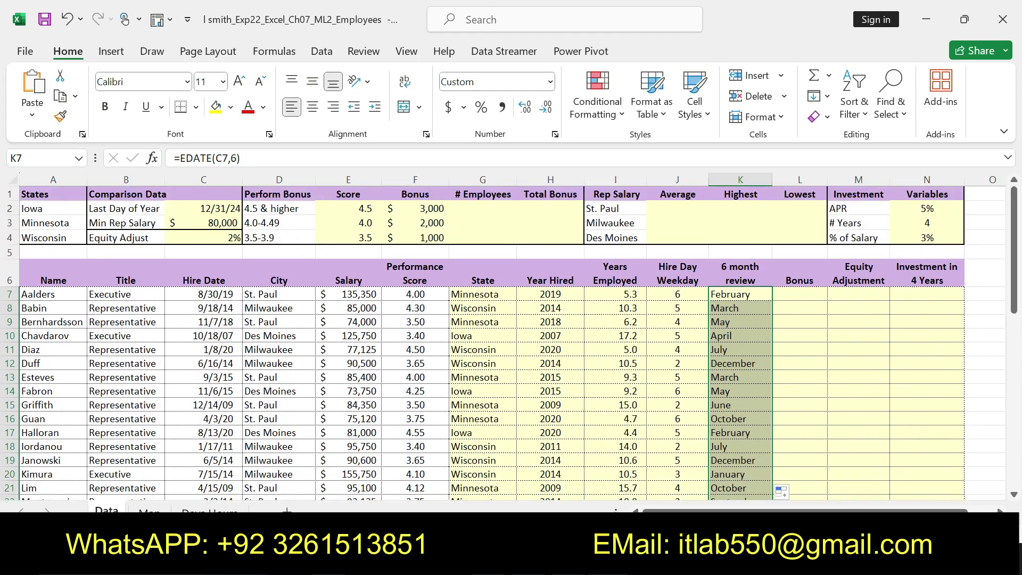
key("alt+Tab")
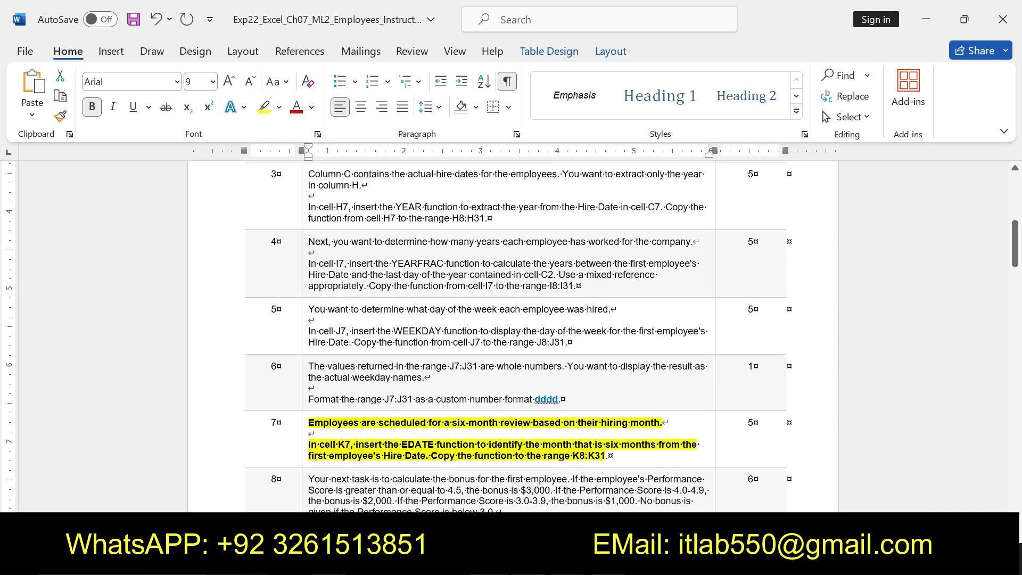
Remove step 7's formatting and make step 8's IFS bonus instructions bold with yellow highlight.
key("ctrl+z")
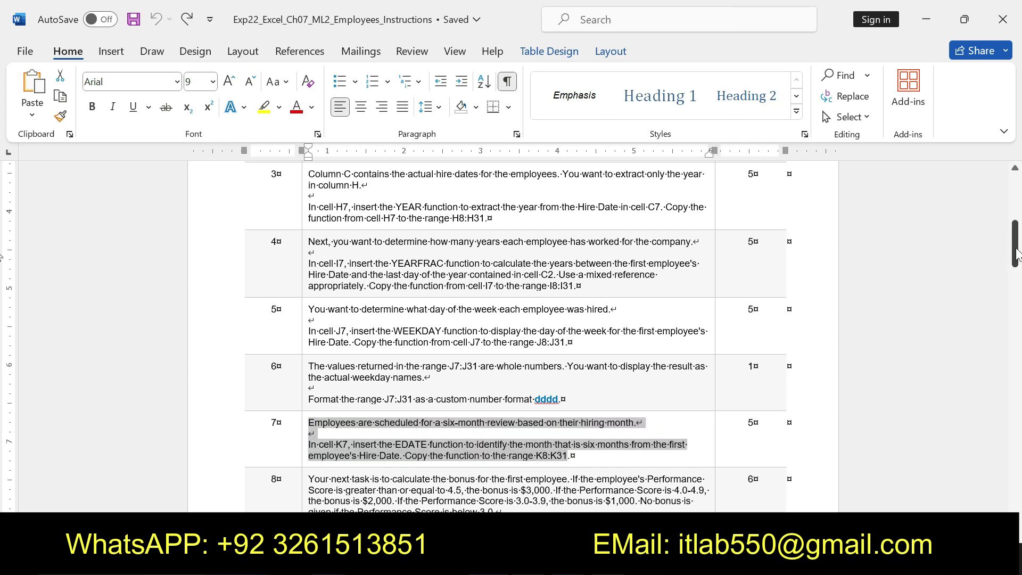
left_click_drag(1015, 243, 1015, 262)
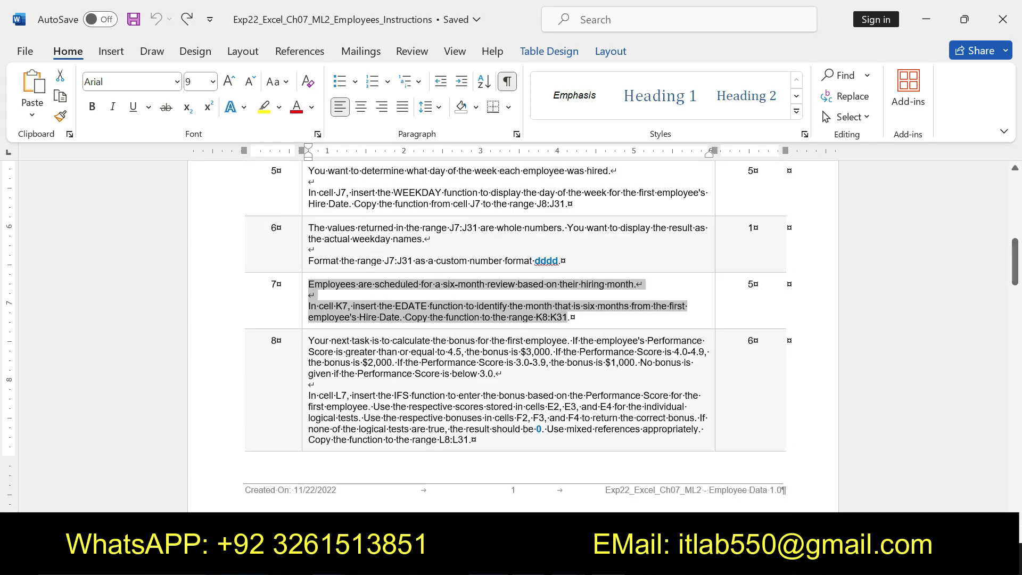
left_click_drag(308, 341, 474, 439)
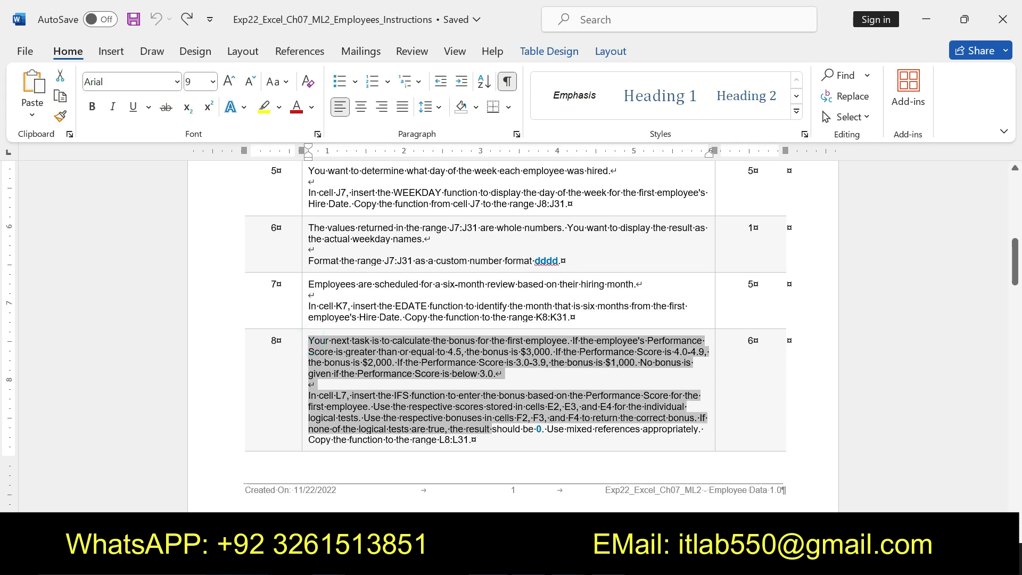
left_click(483, 407)
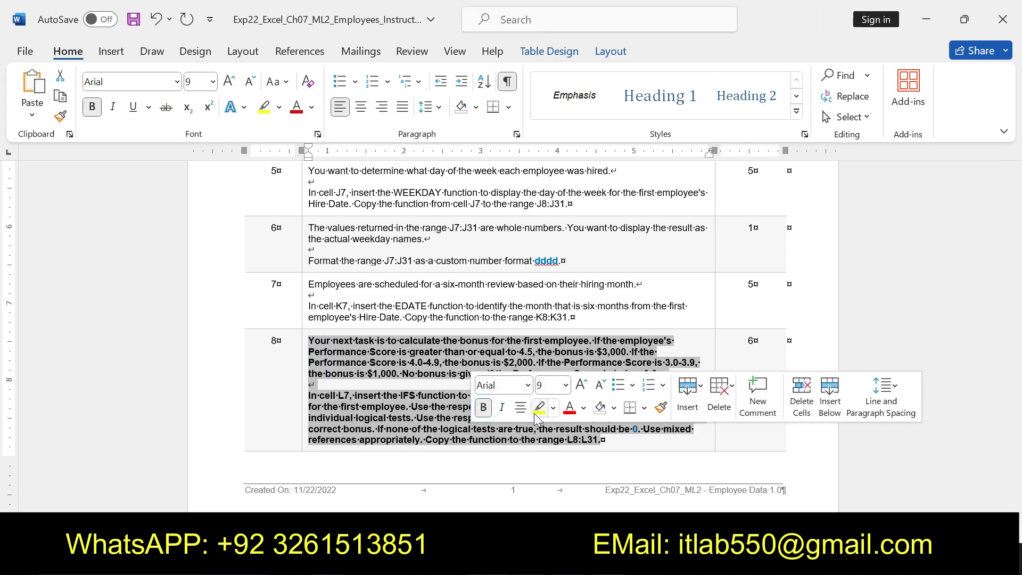
left_click(539, 408)
left_click_drag(308, 395, 601, 440)
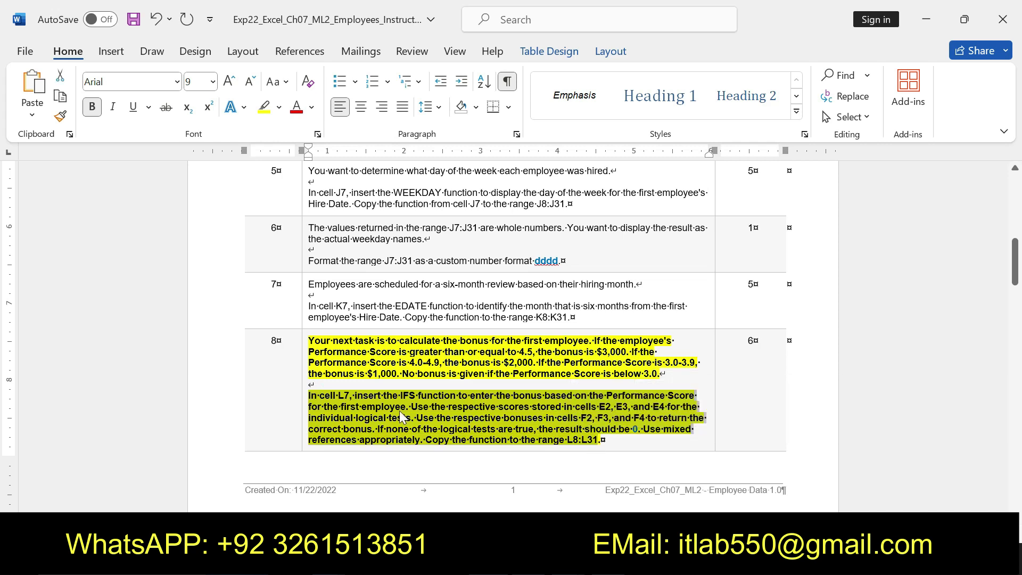
left_click(325, 398)
mouse_move(458, 396)
left_mouse_down()
mouse_move(310, 399)
mouse_move(600, 439)
left_mouse_up()
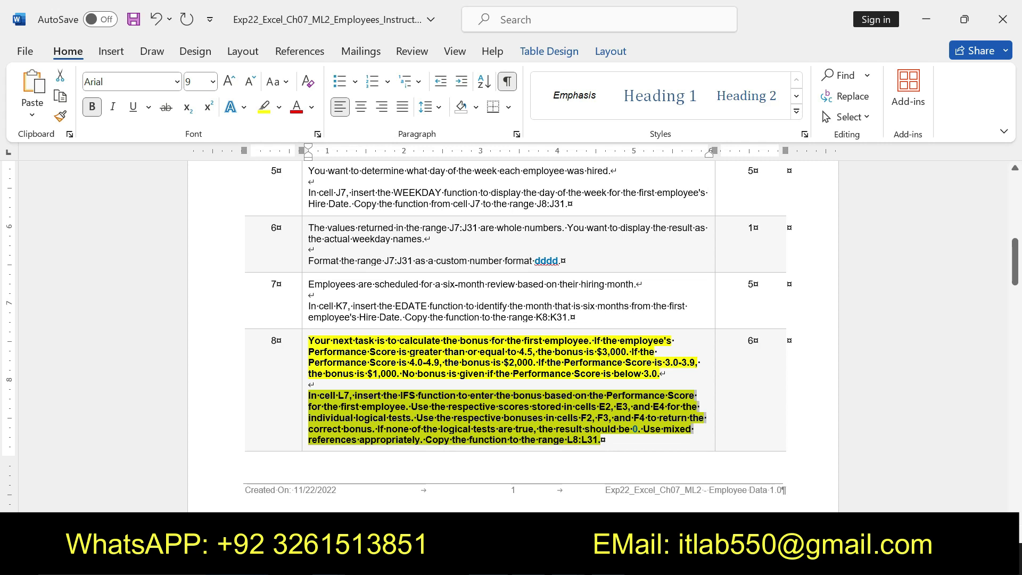
key("alt+Tab")
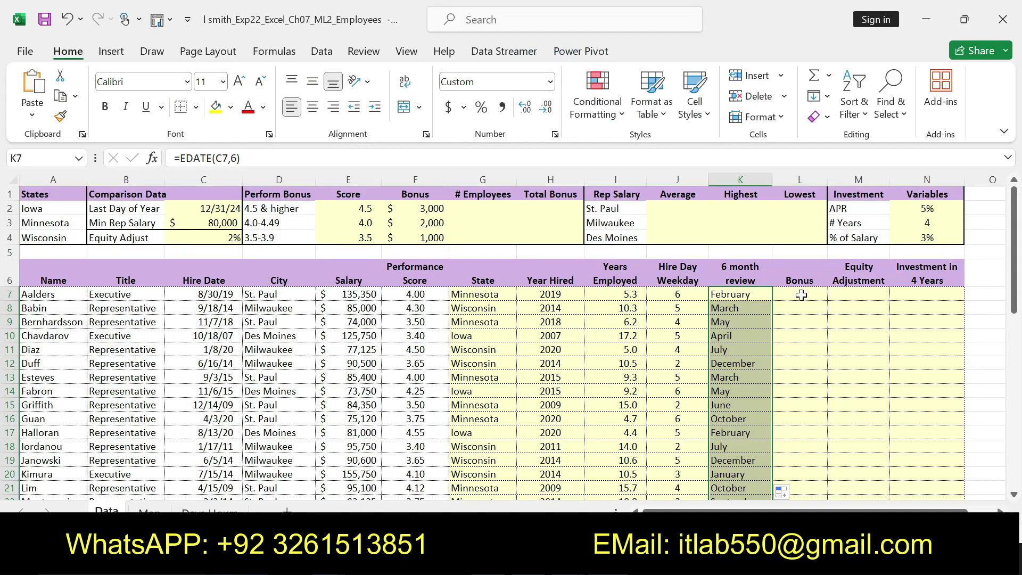
Start an IFS formula in L7 with the test F7>=.
left_click(795, 294)
type("=lFS")
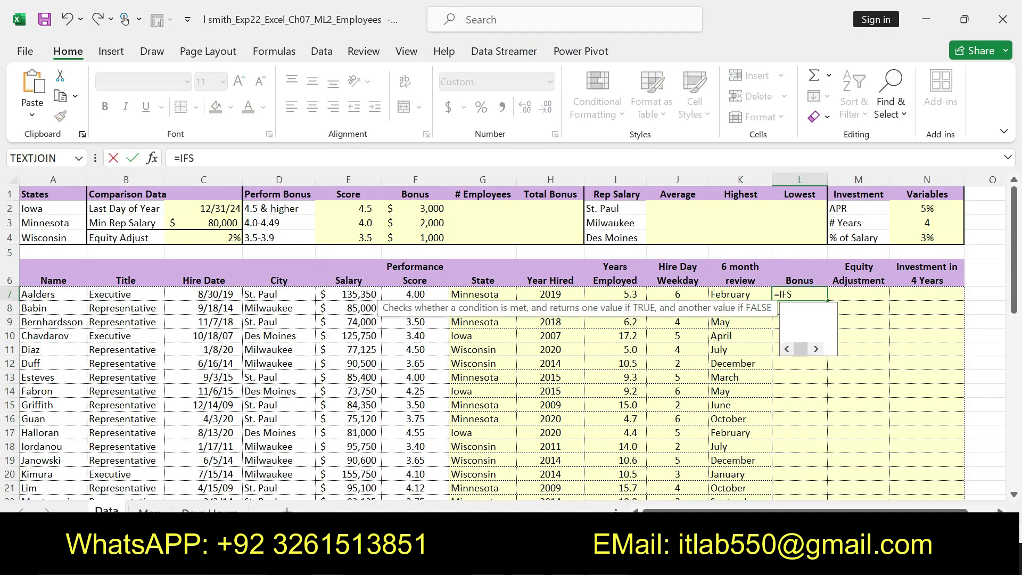
double_click(805, 310)
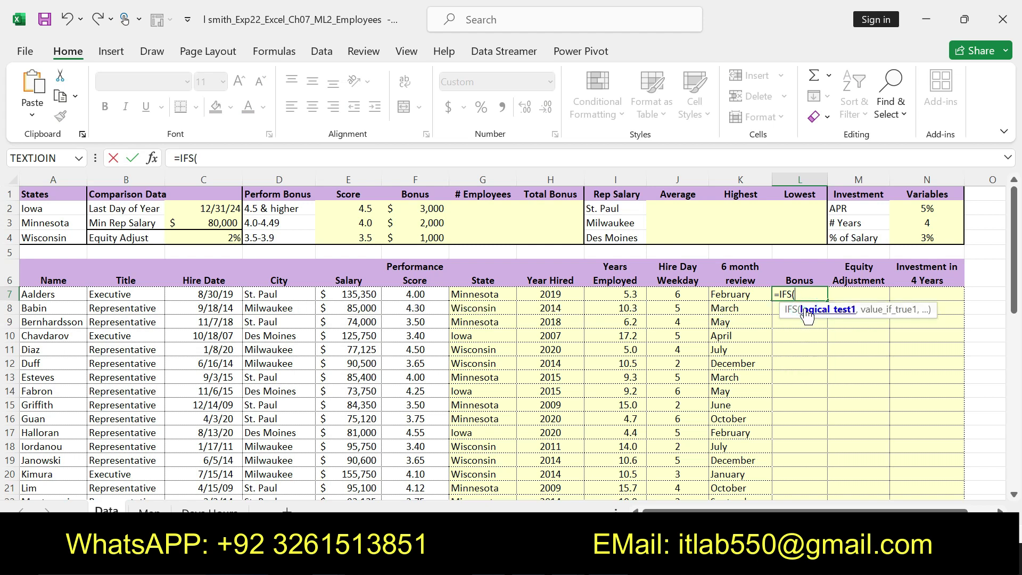
type("F7")
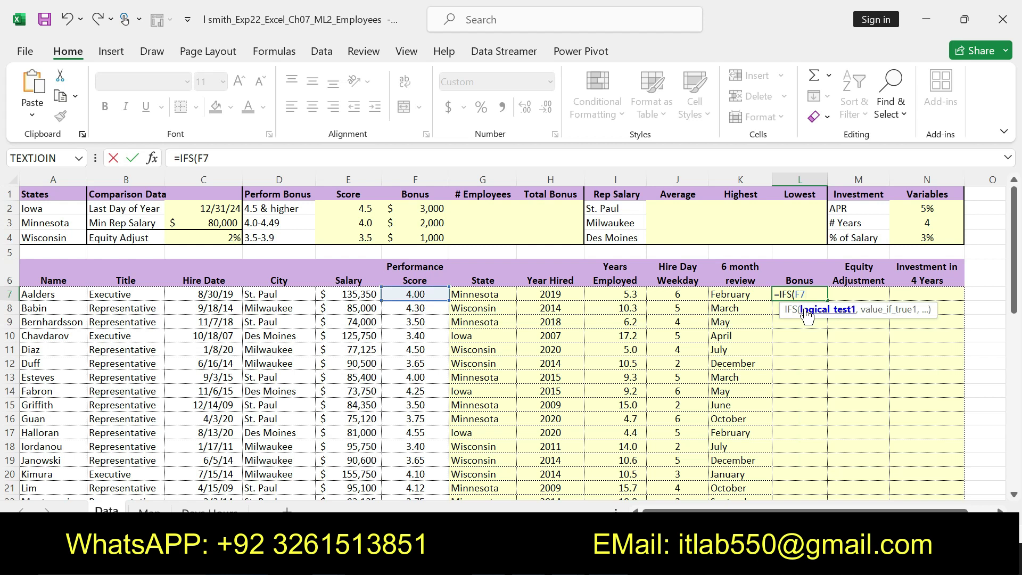
type(">=")
Reread the Word instructions' step 8 about the scores in E2, E3 and E4.
key("alt+Tab")
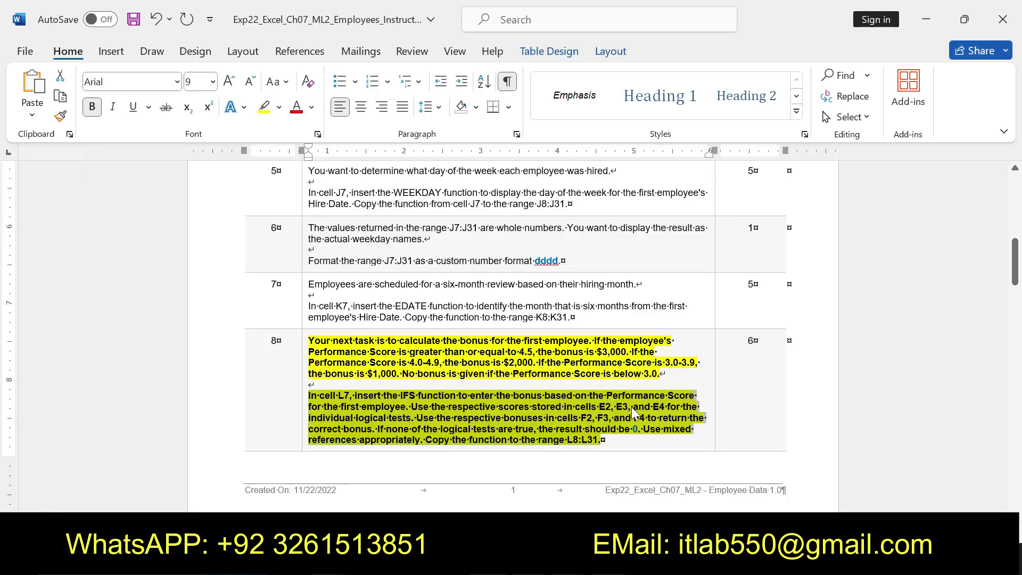
left_click(572, 419)
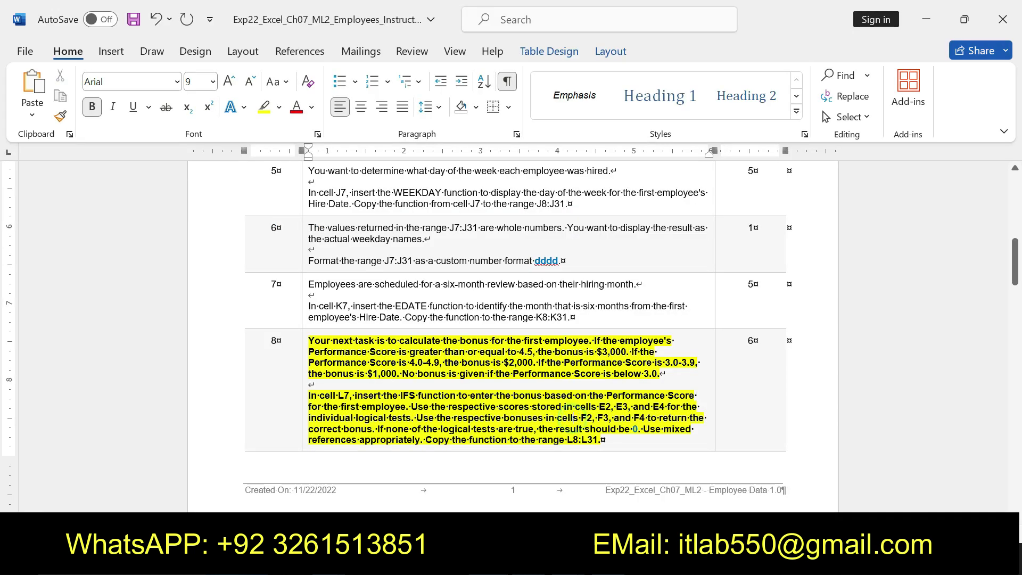
left_click_drag(411, 406, 413, 418)
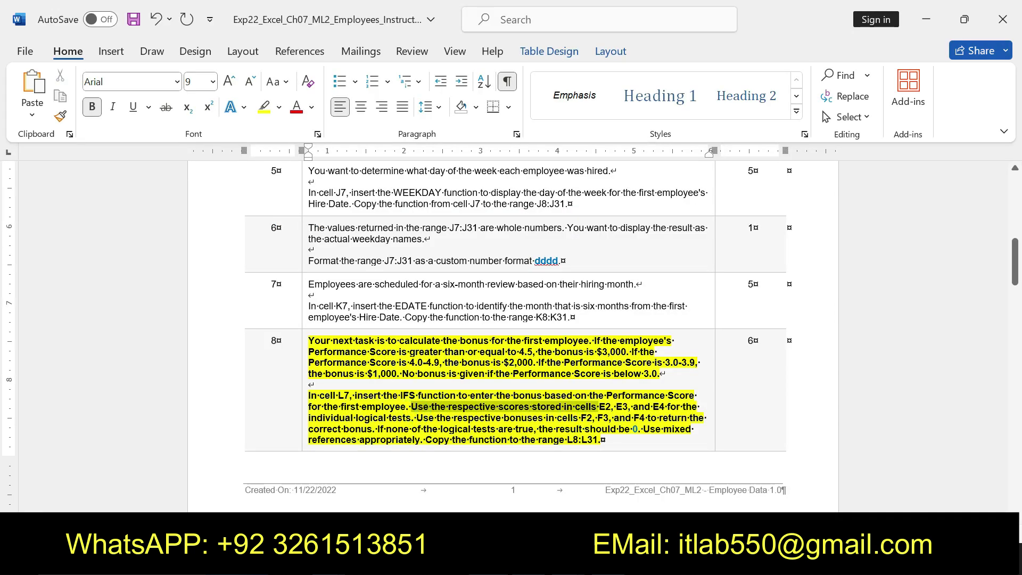
mouse_move(632, 417)
left_mouse_down()
mouse_move(690, 417)
mouse_move(601, 439)
left_mouse_up()
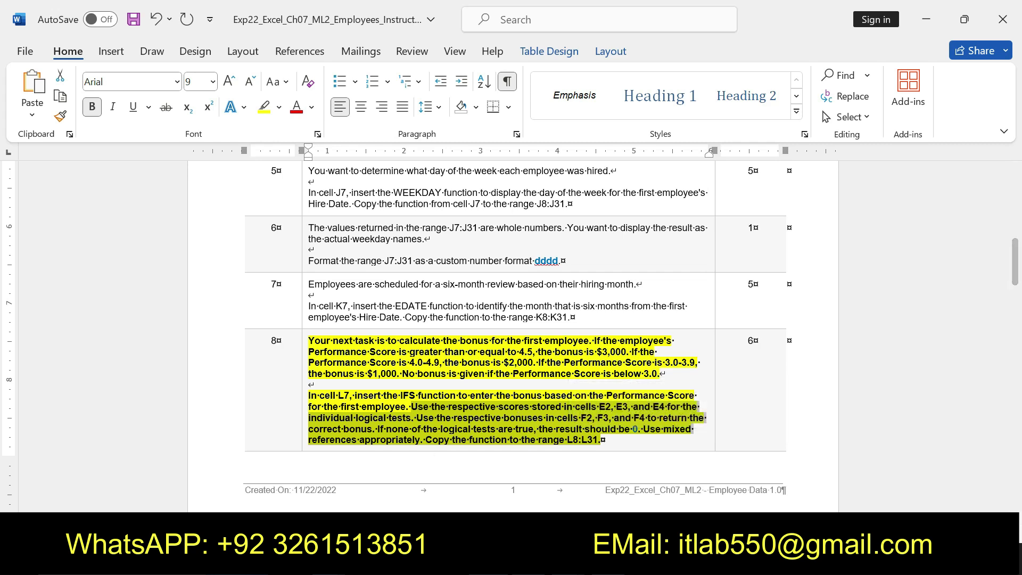
key("alt+Tab")
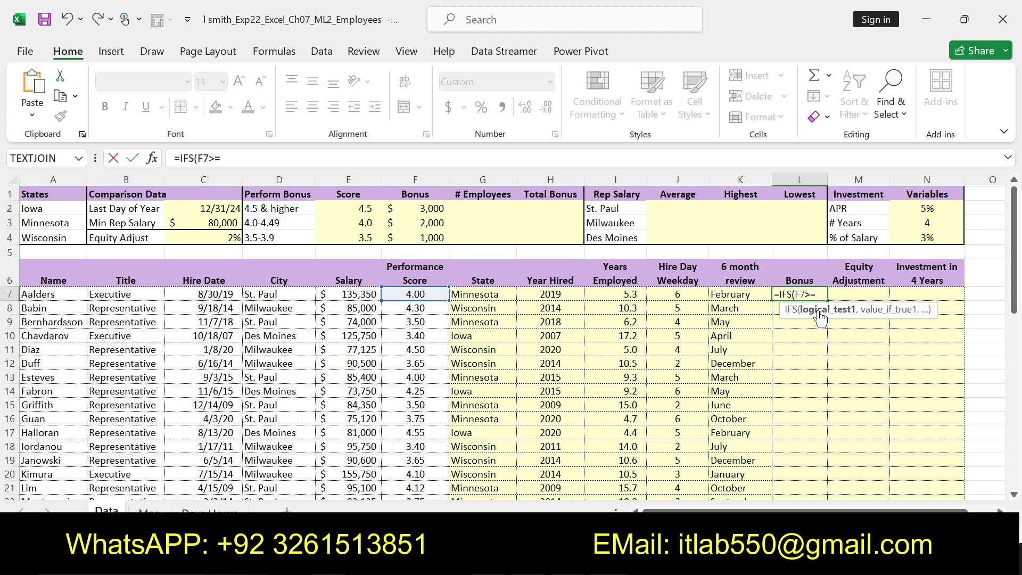
Complete the first tier as F7>=$E$2,$F$2 and begin an AND test.
type("E2")
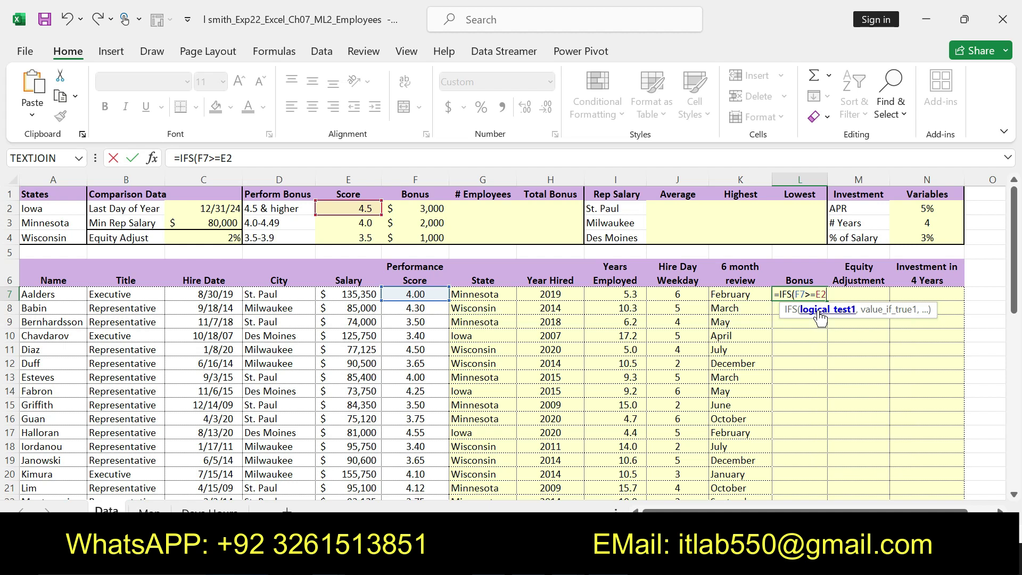
type(",")
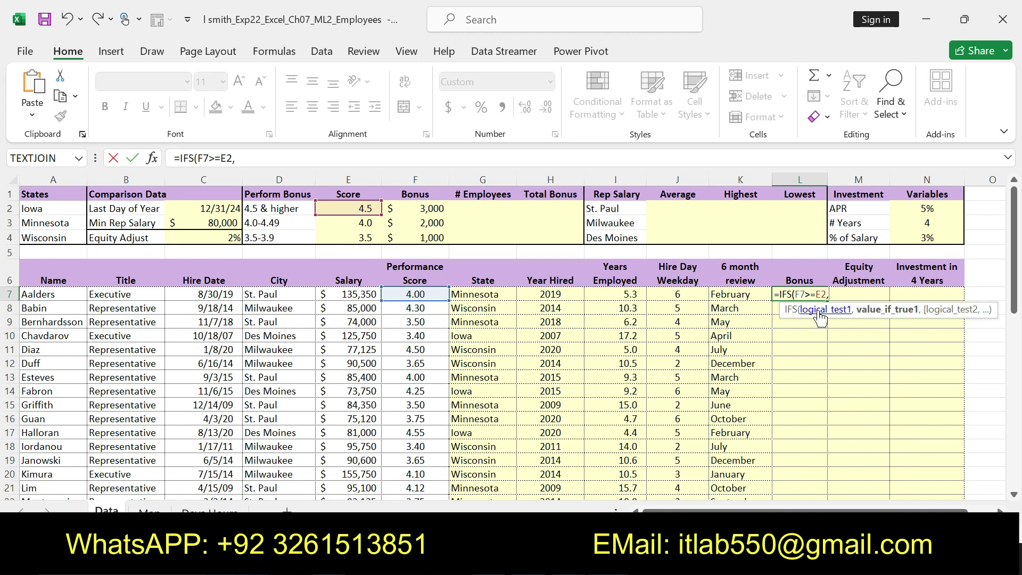
type("F2")
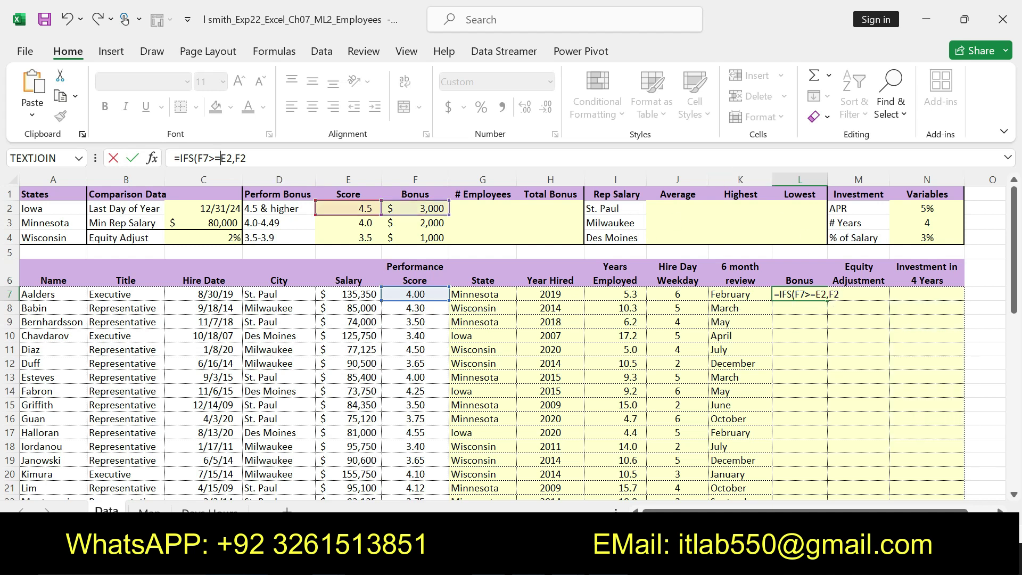
left_click_drag(220, 158, 246, 158)
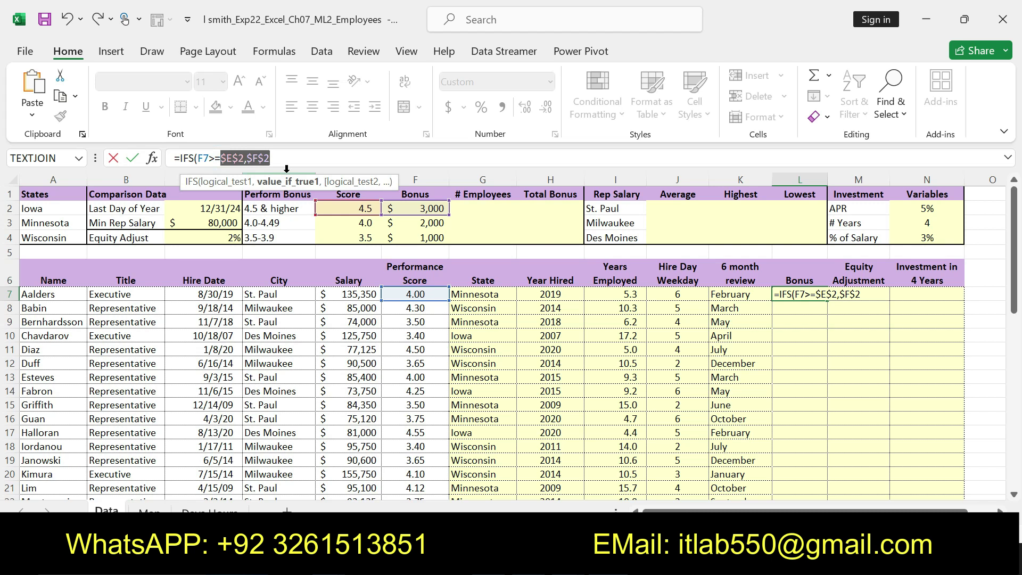
key("F4")
left_click(291, 161)
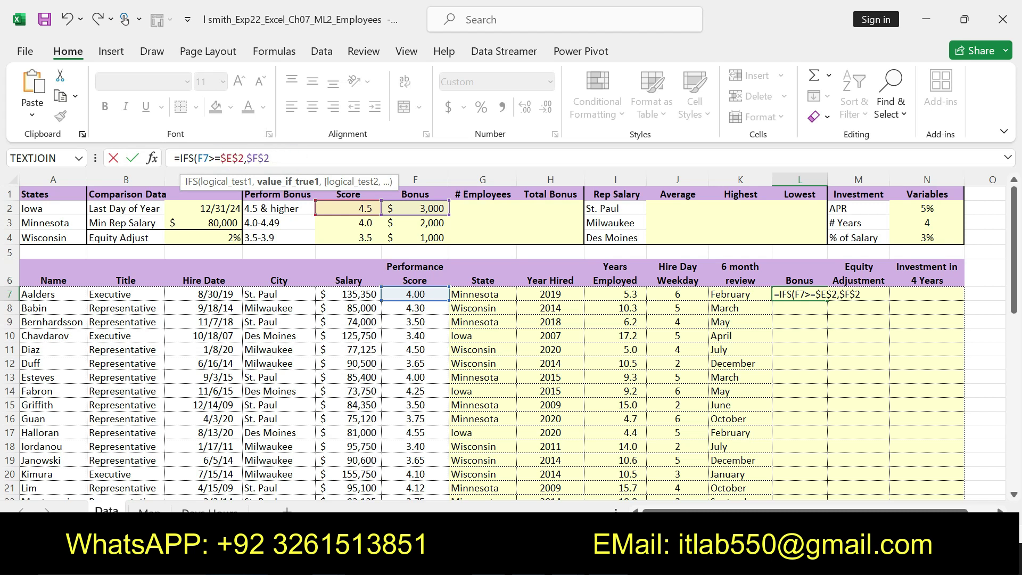
type(",")
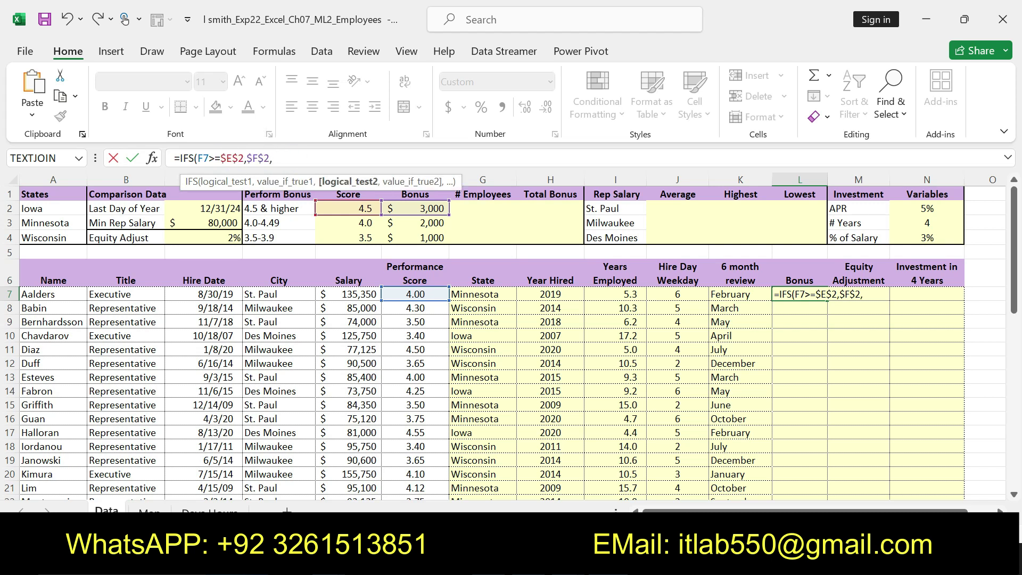
type("AND")
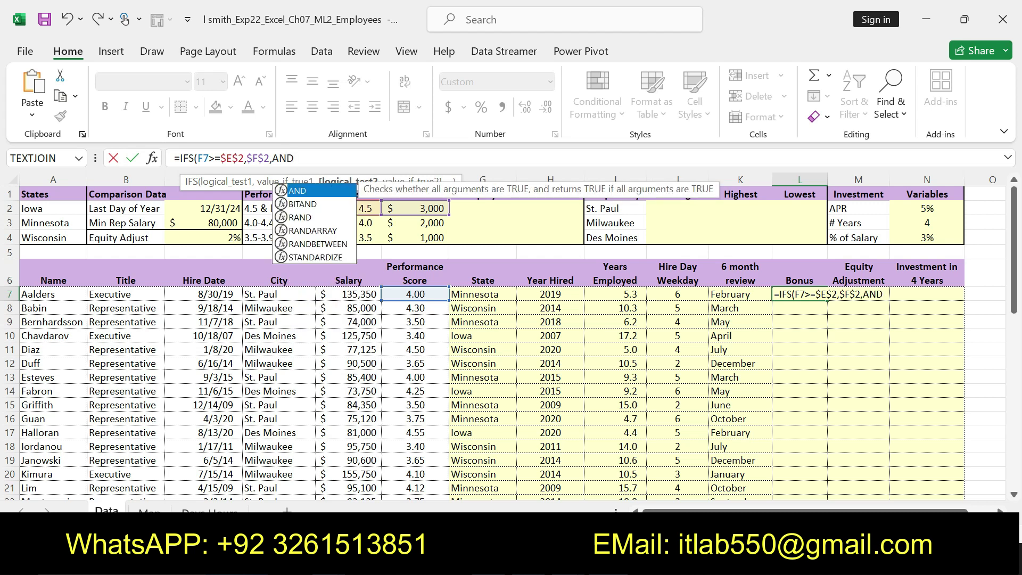
Build the AND condition F7>=$E$3 for the second bonus tier.
double_click(297, 191)
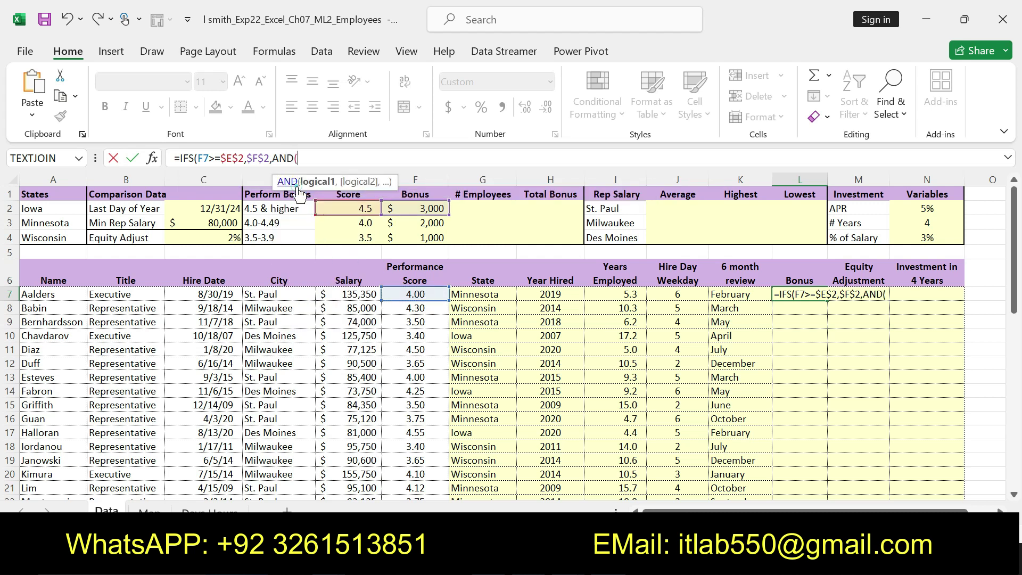
left_click(430, 295)
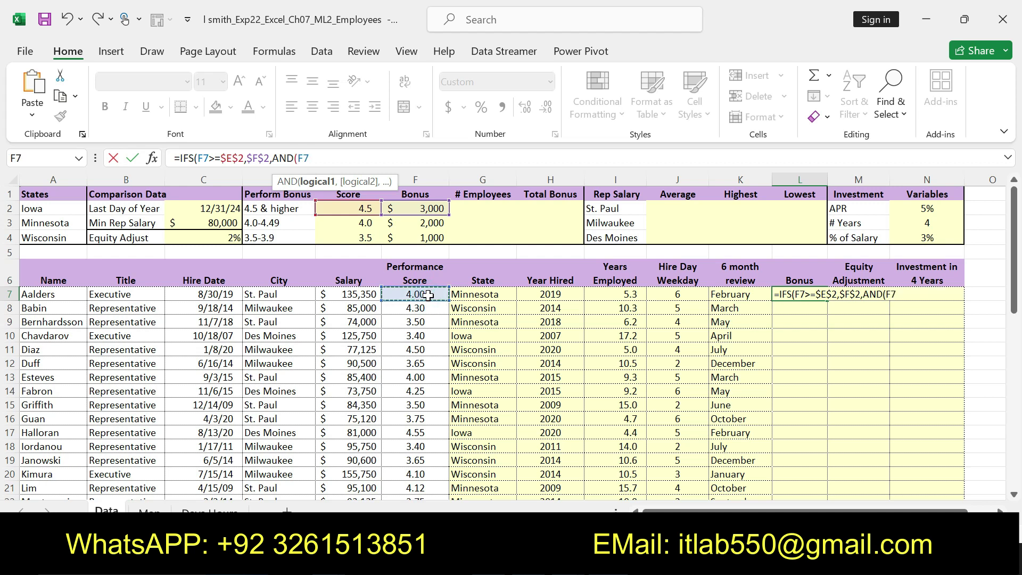
type(">=")
type("E3,F7")
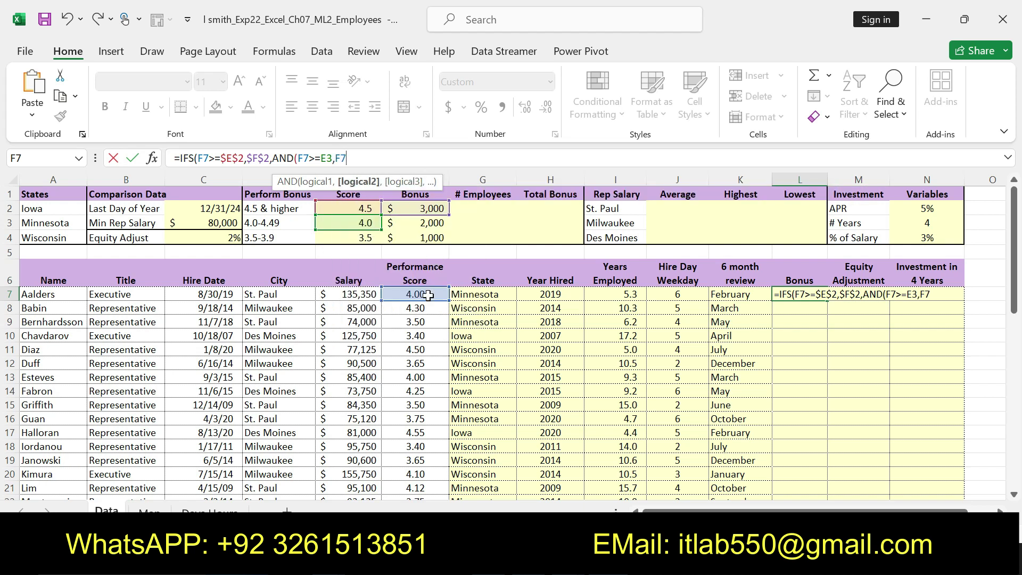
key("shift+Left")
key("shift+Left")
key("shift+Left")
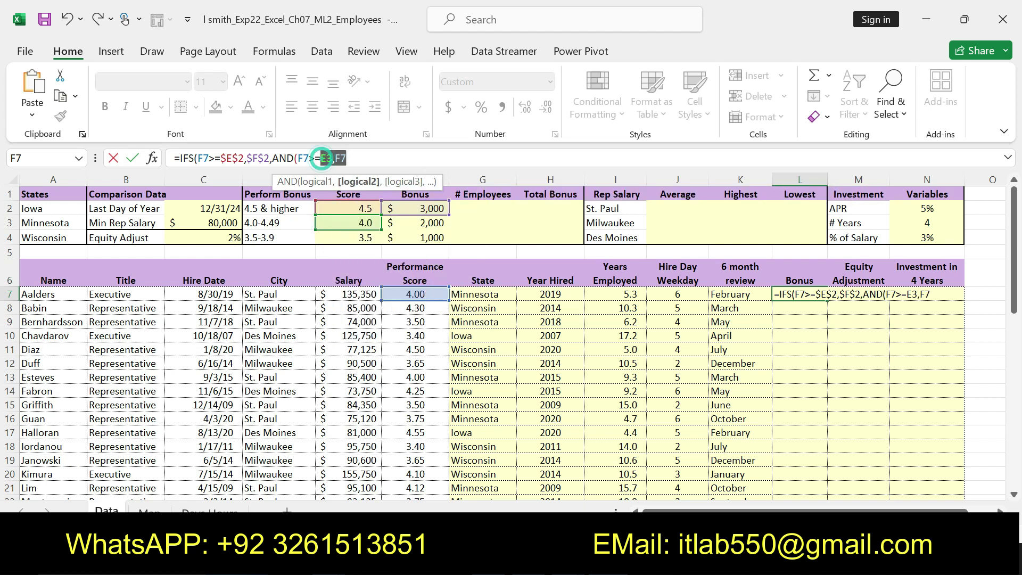
key("F4")
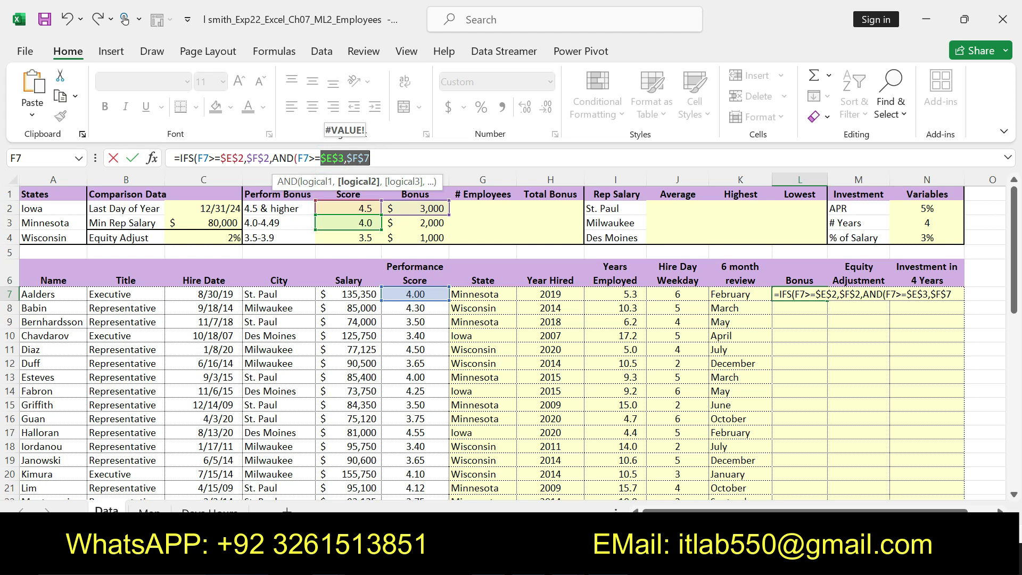
Replace the mistaken $F$7 with F7<$E$2, return $F$3, and start another AND.
key("Right")
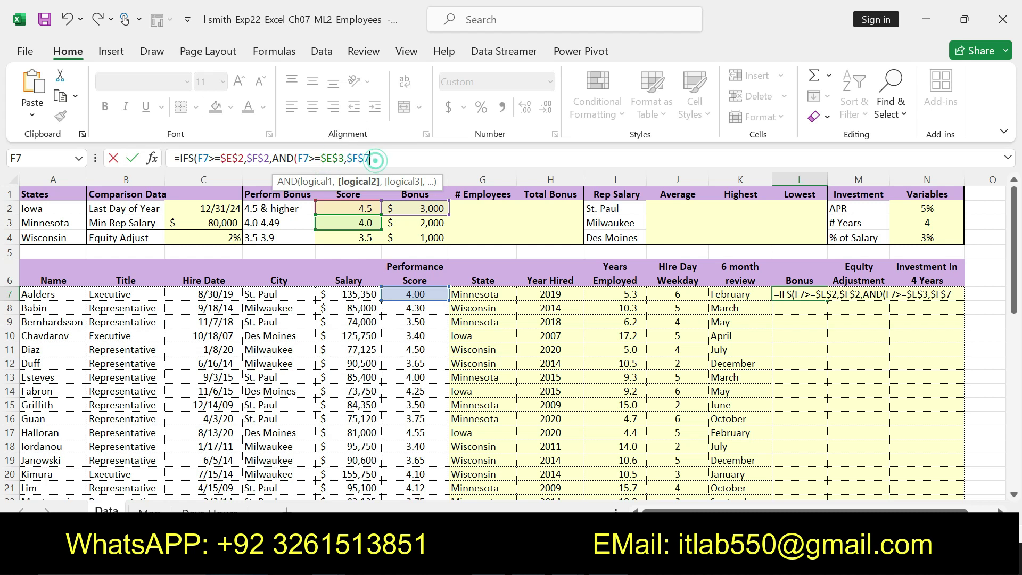
key("BackSpace")
key("BackSpace")
key("BackSpace")
key("BackSpace")
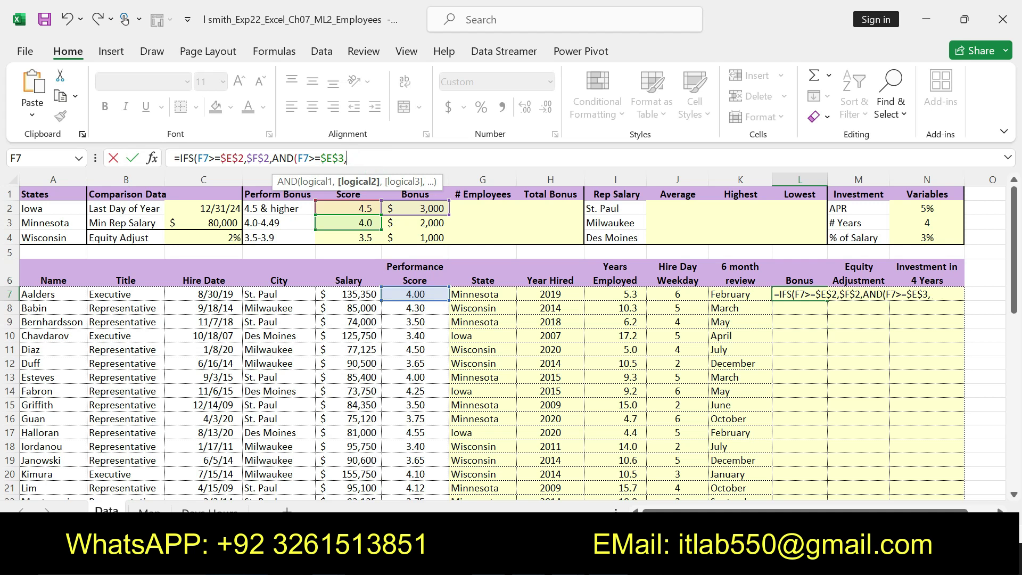
type("F7")
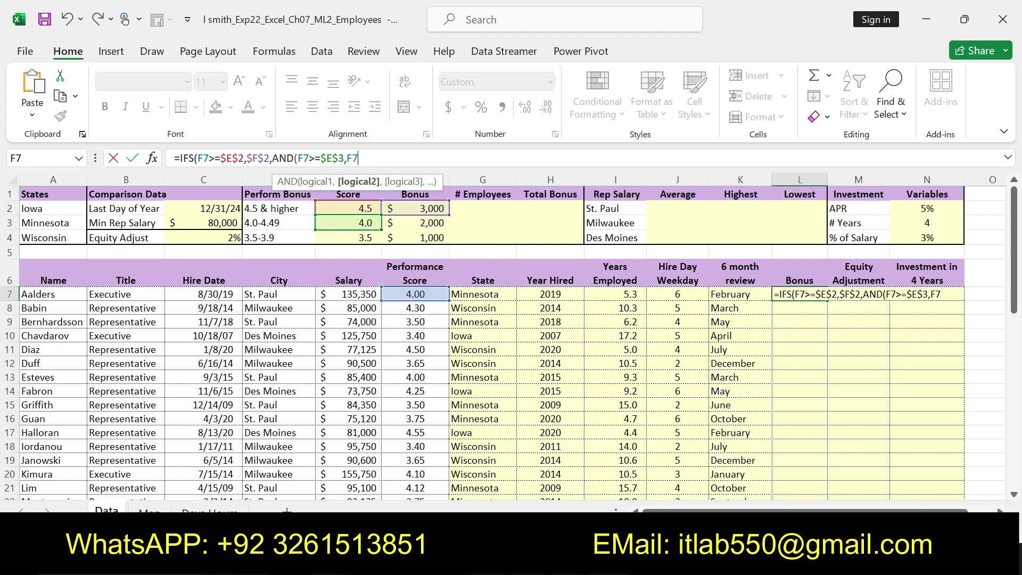
type("<")
type("$E$2")
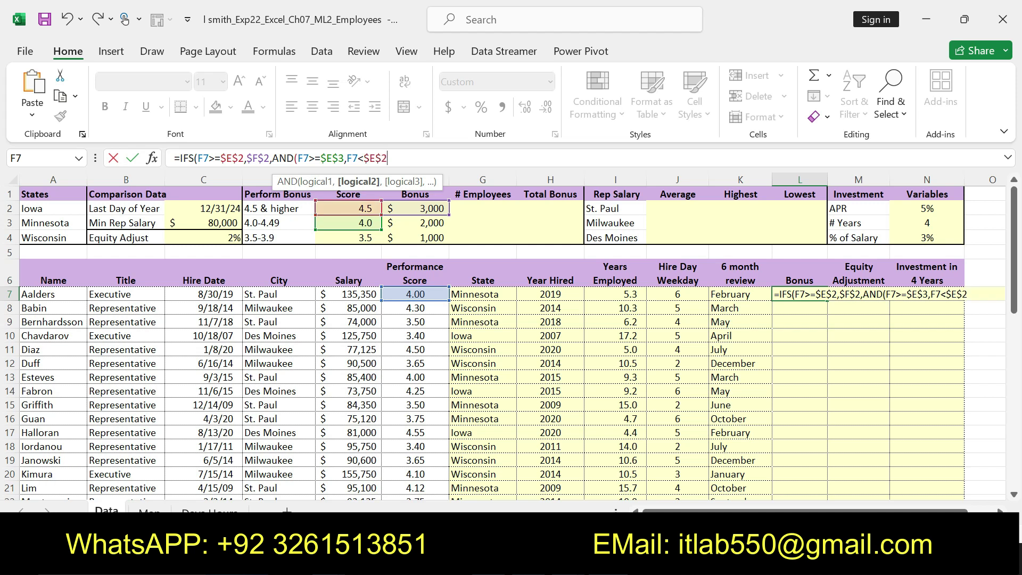
type(")")
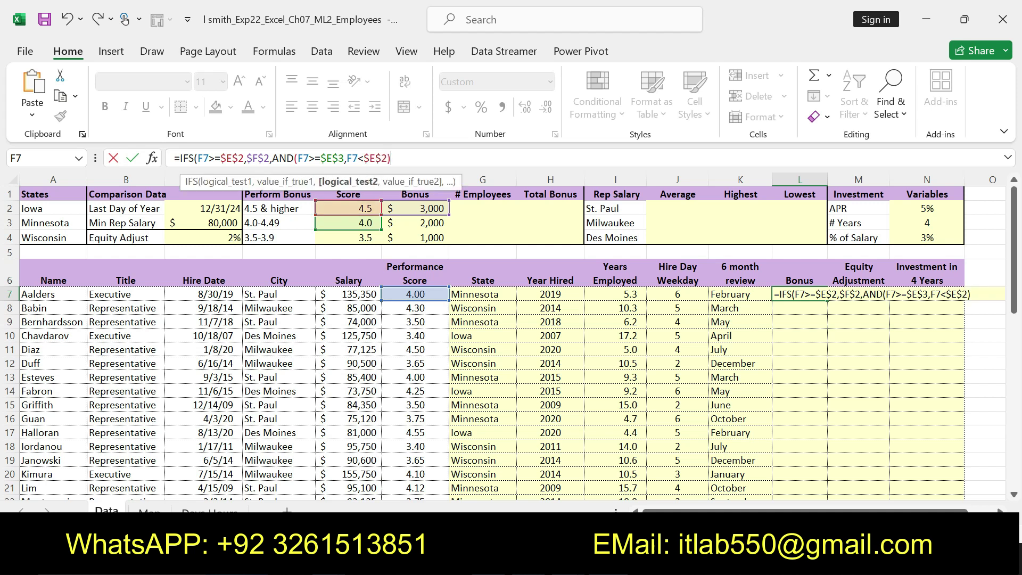
type(",")
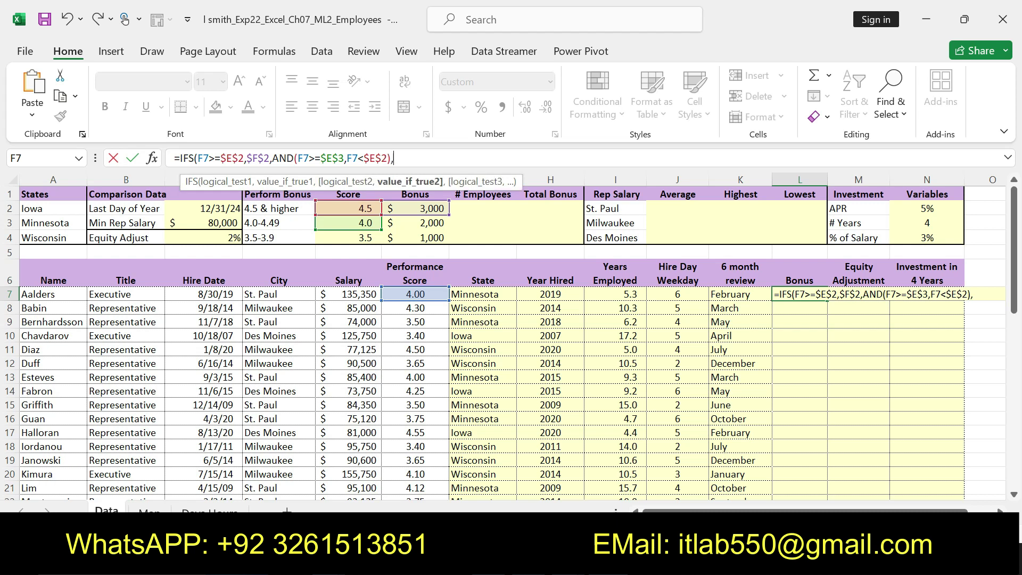
type("$F$3")
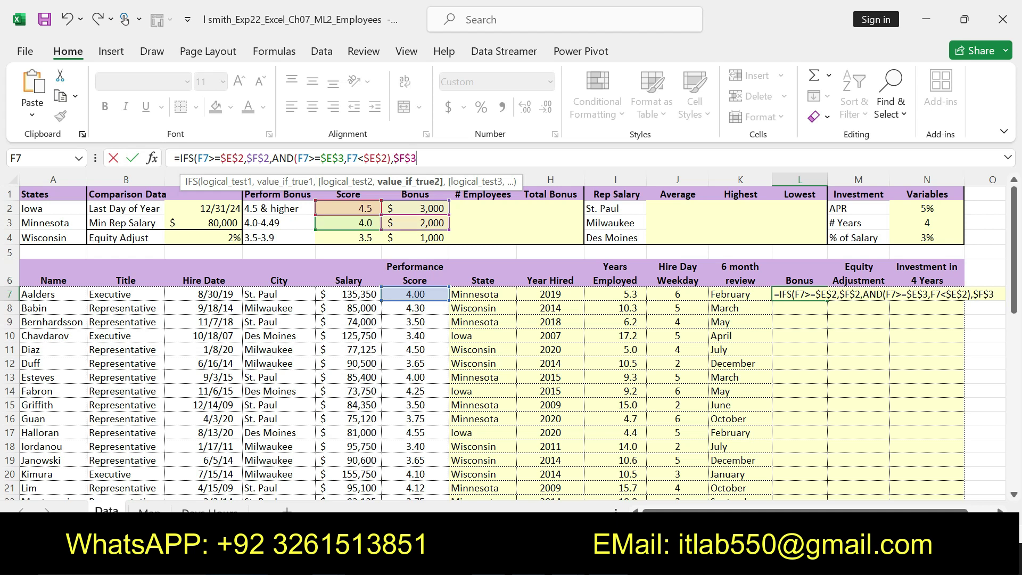
type(",")
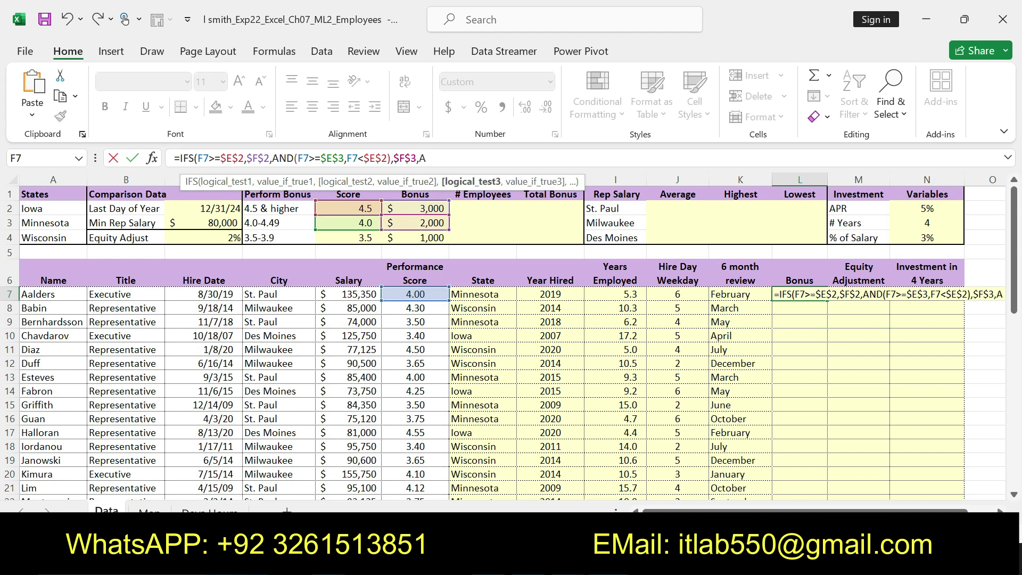
type("AND")
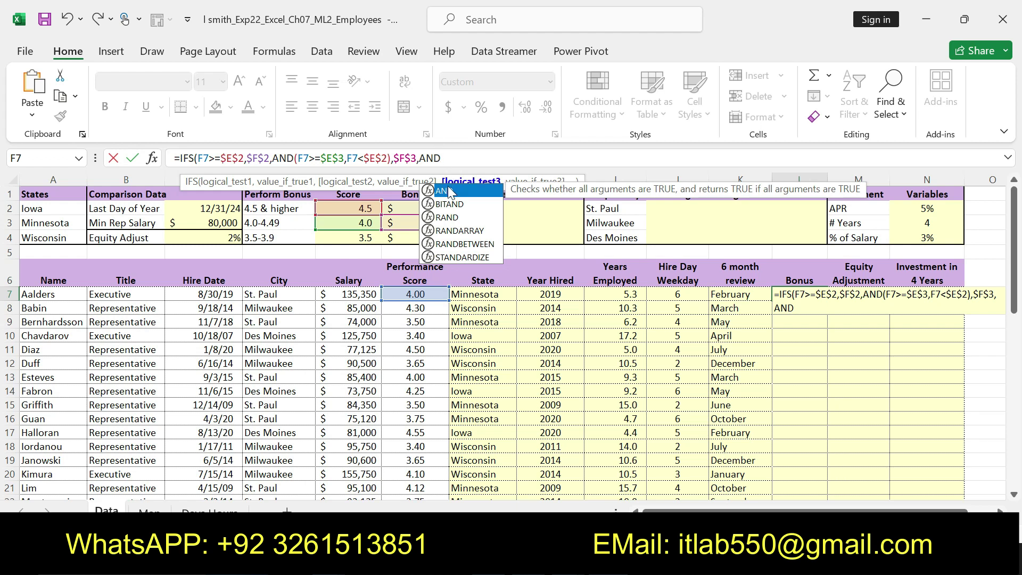
Add the third tier AND(F7>=$E$4,F7<$E$3) returning $F$4 to the L7 formula.
double_click(448, 188)
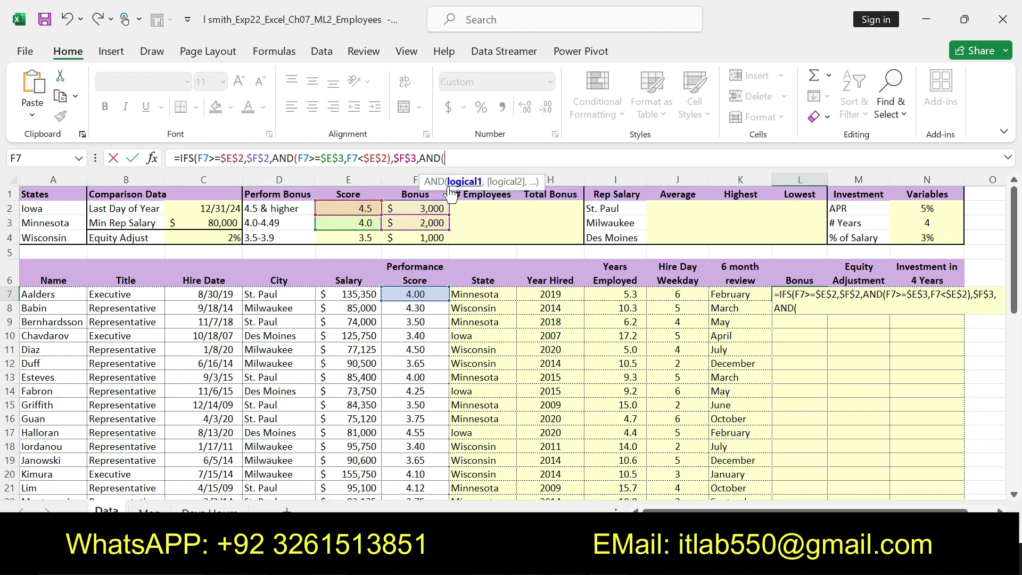
type("F")
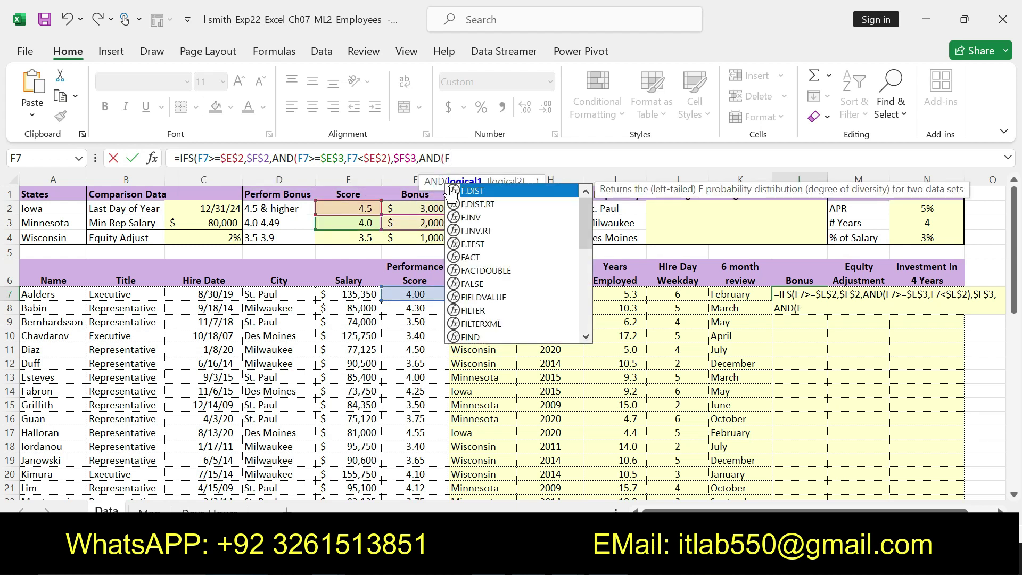
type("7")
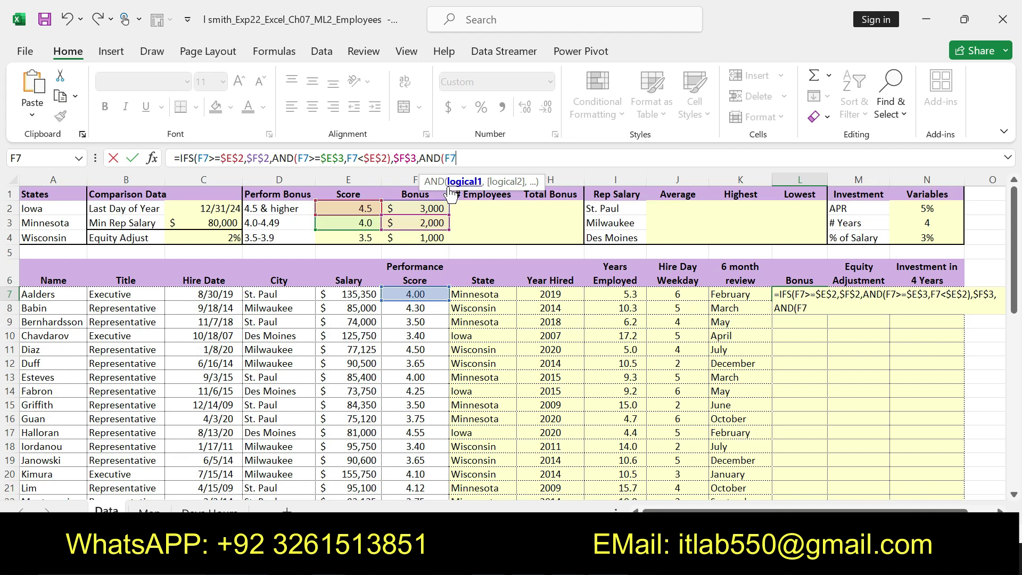
type(">=")
type("E4")
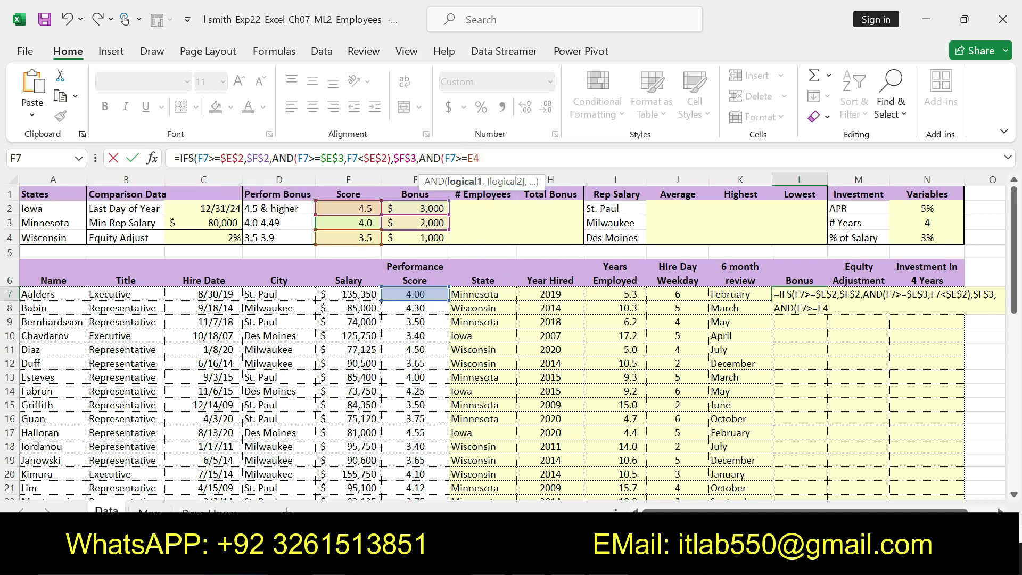
key("F5")
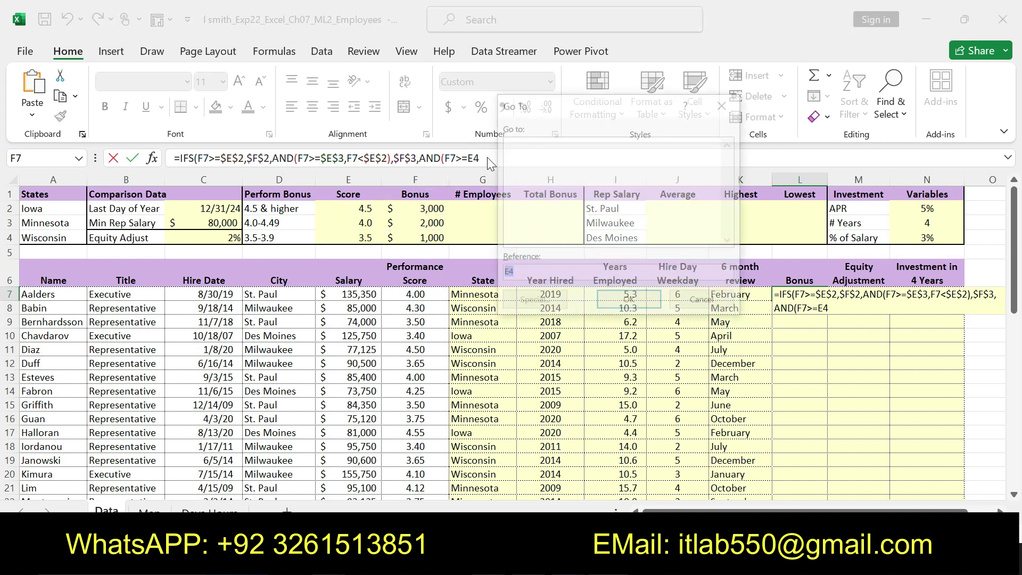
left_click(725, 104)
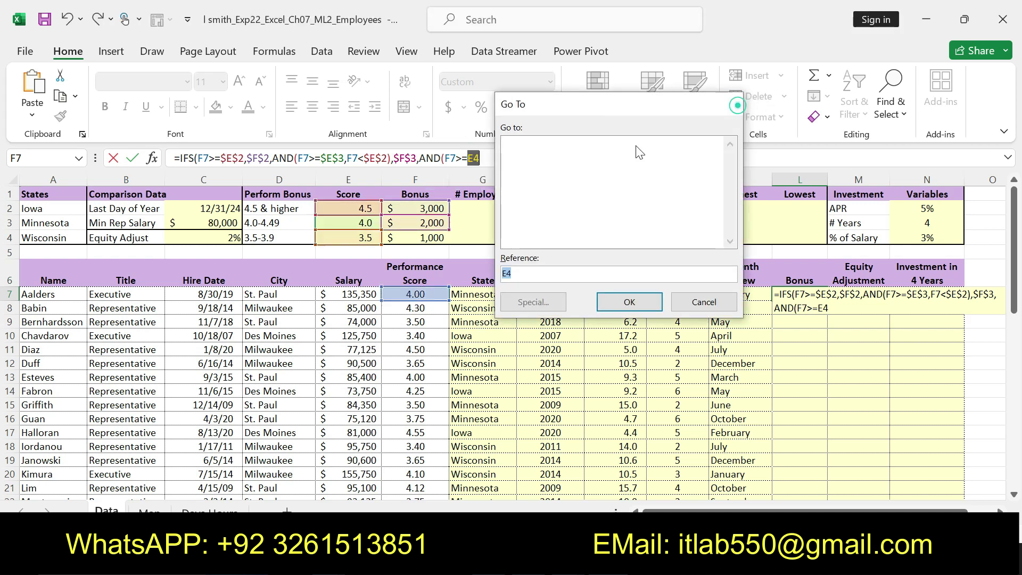
key("F4")
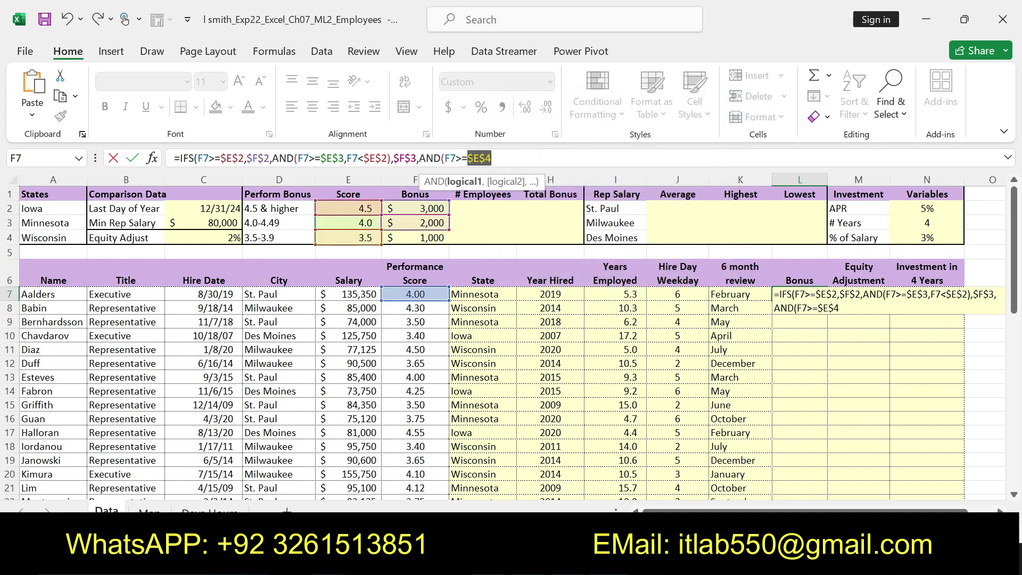
left_click(492, 158)
type(",F7<")
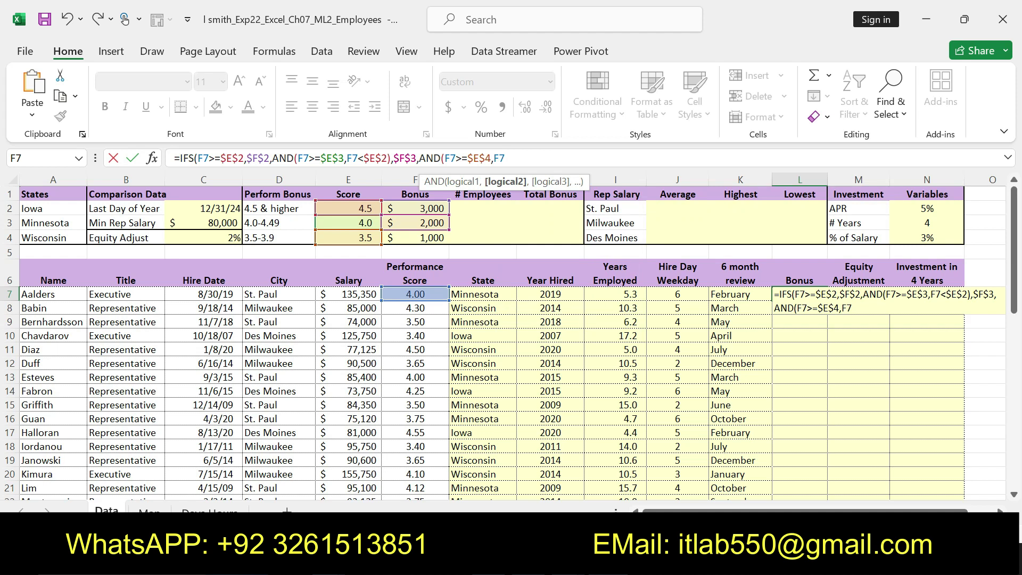
type("$")
type("E$3")
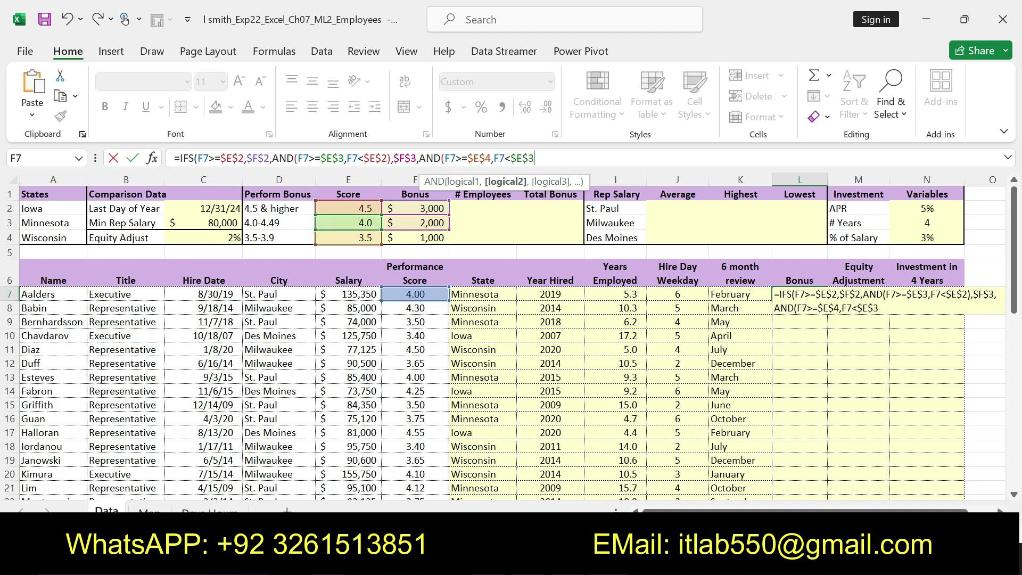
type(")")
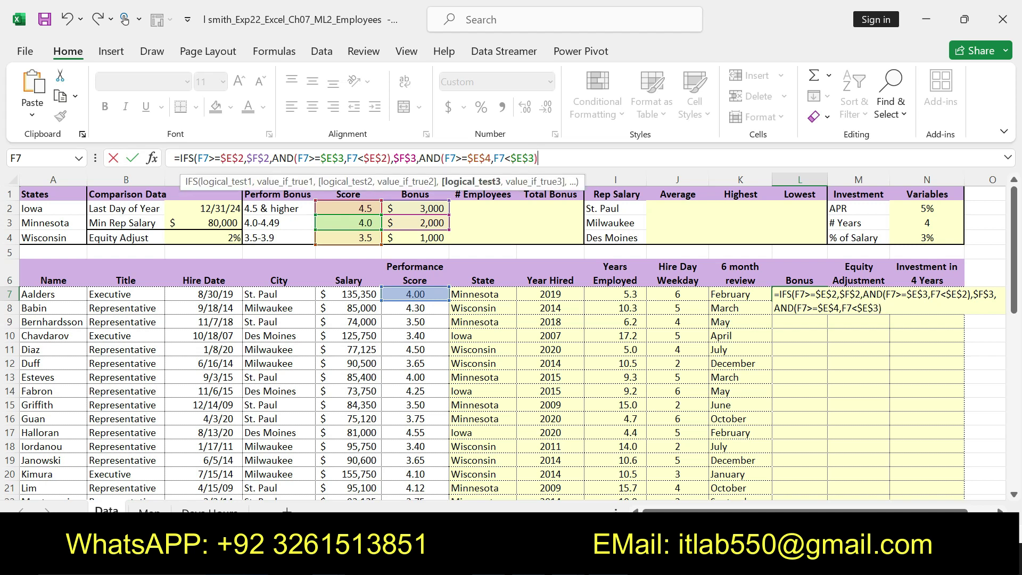
type(",")
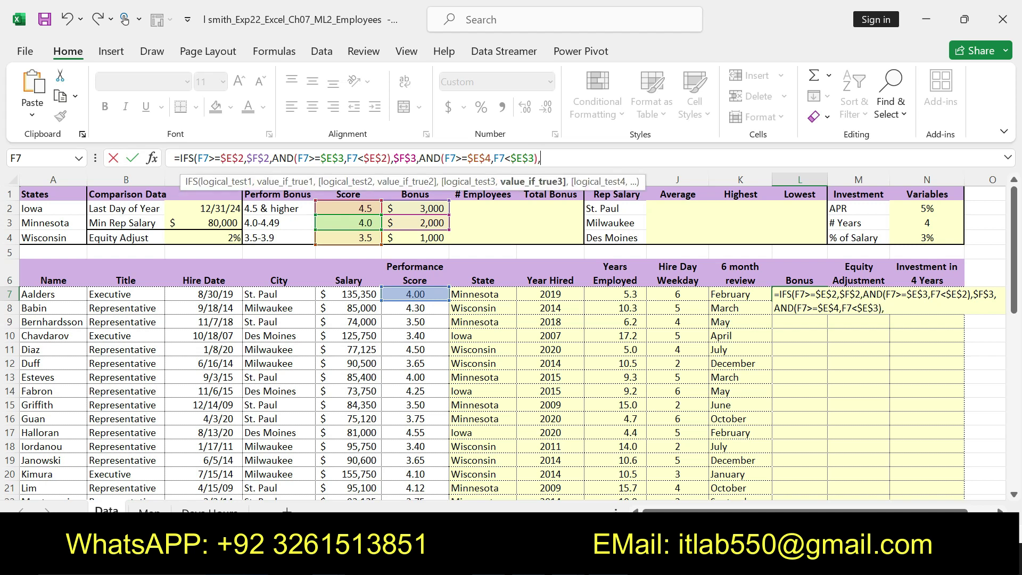
type("$F")
type("$")
type("4")
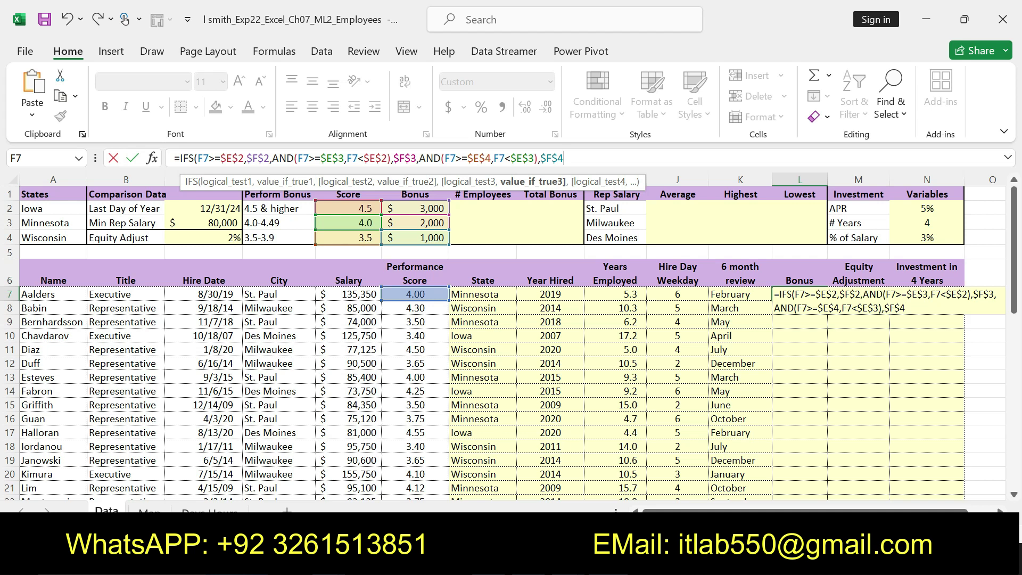
End the formula with F7<$E$4 returning "0" and commit it in L7.
type(",F7<")
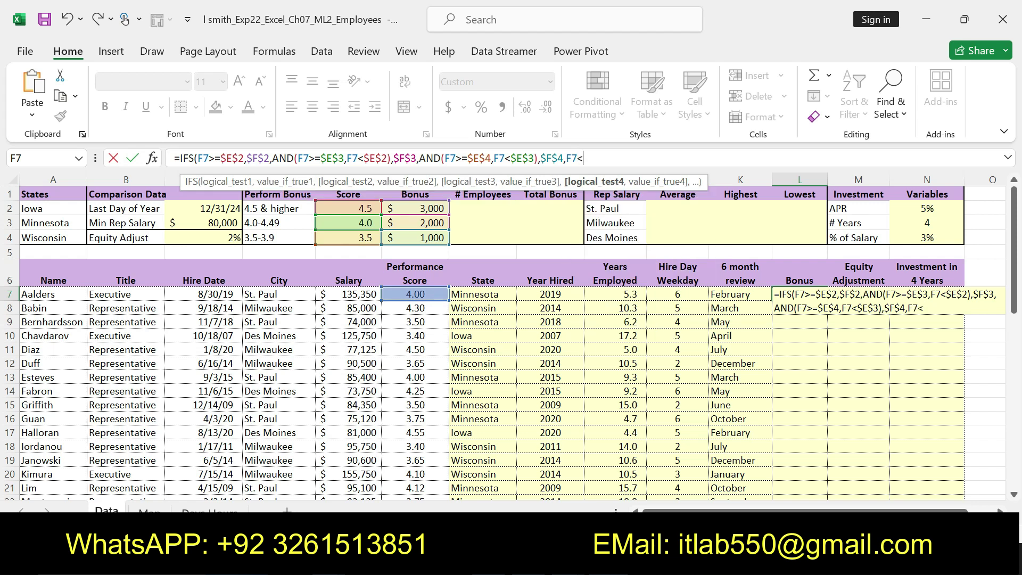
type("$")
type("E$")
type("4")
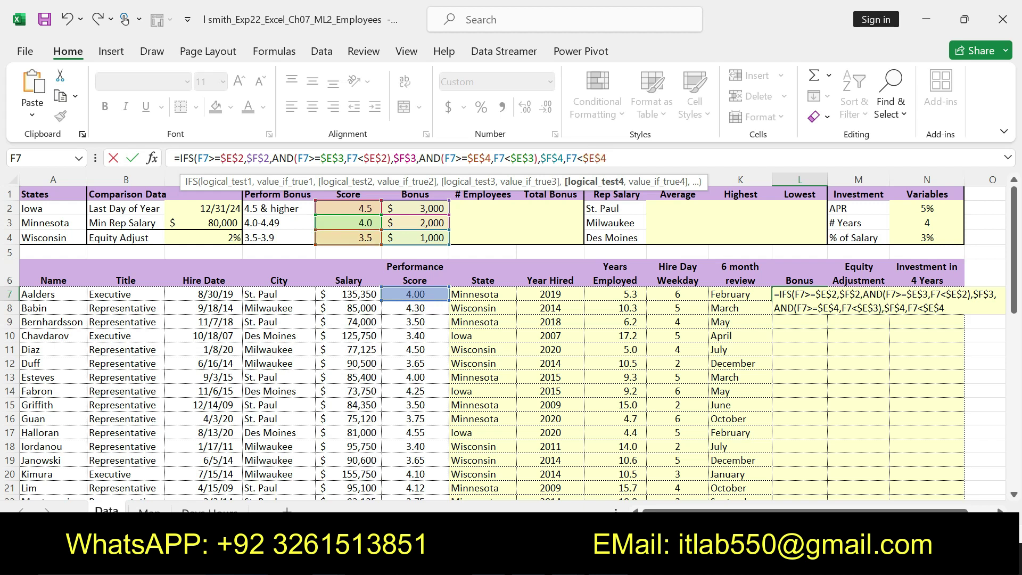
type(",\"0\"")
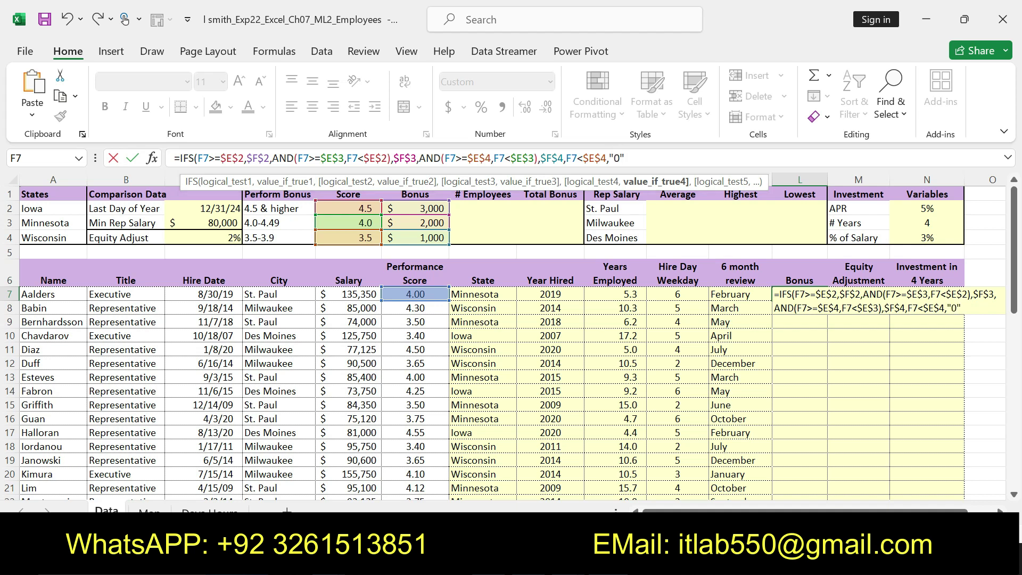
key("Return")
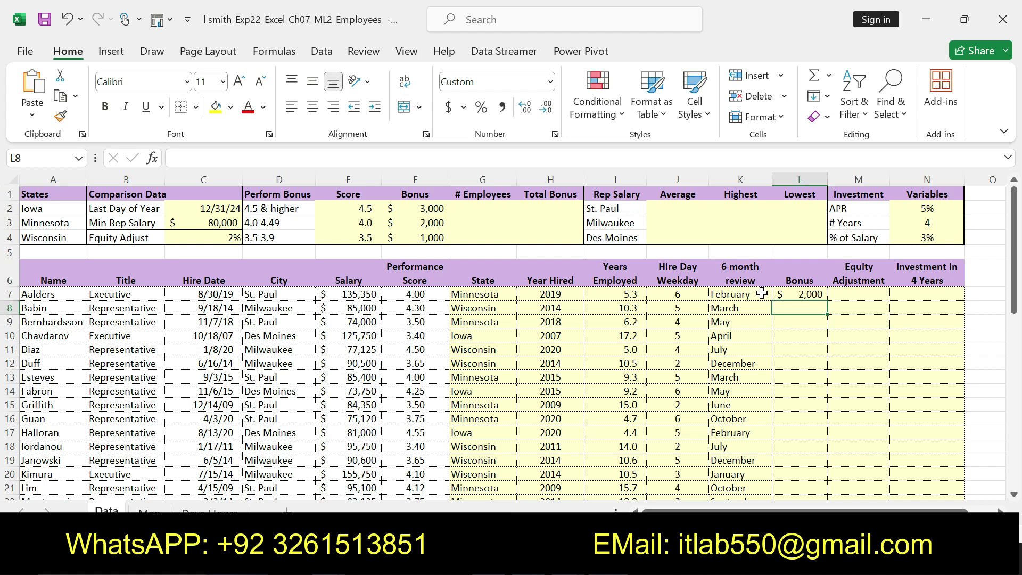
Select L7 and highlight its formula text from the end back to $E$3.
left_click(777, 295)
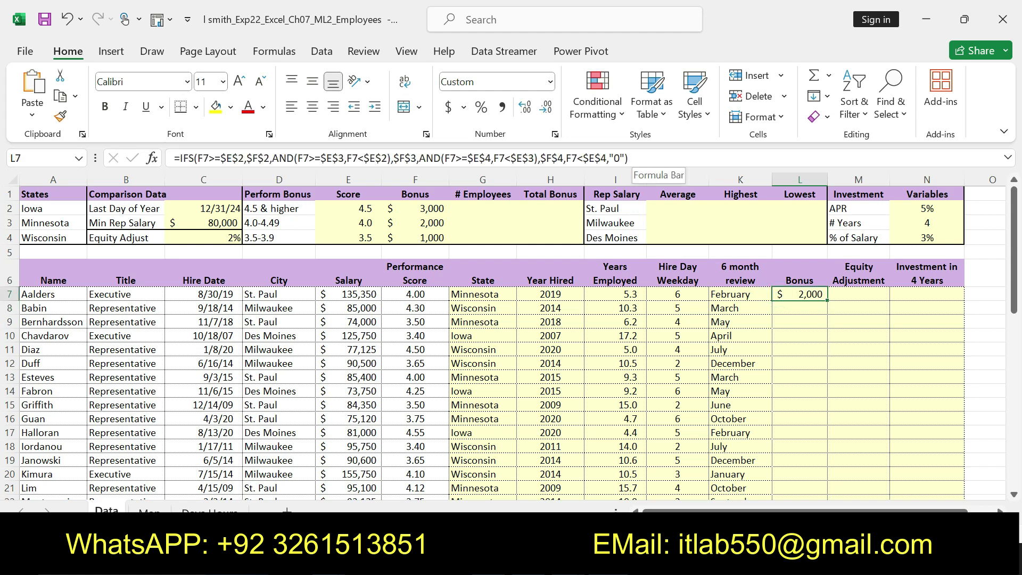
left_click_drag(636, 158, 174, 158)
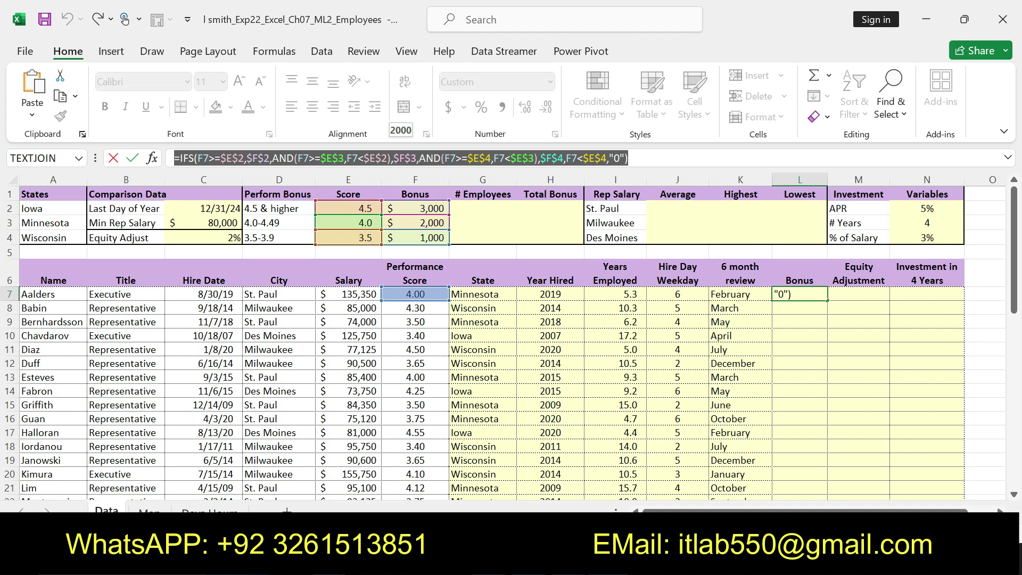
Commit the IFS bonus formula in L7 and fill it down through L31.
key("Return")
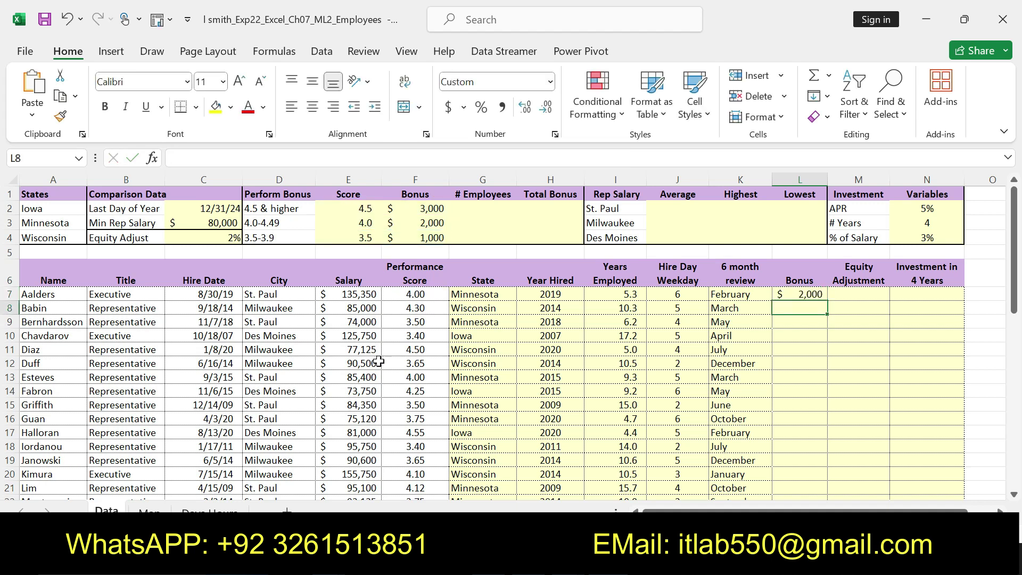
key("alt+Tab")
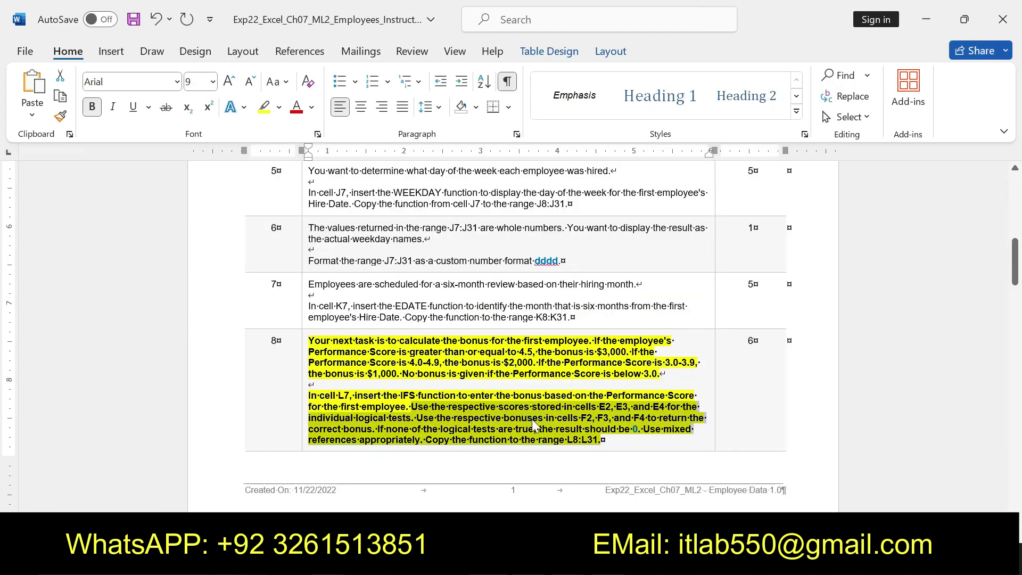
left_click_drag(426, 440, 600, 439)
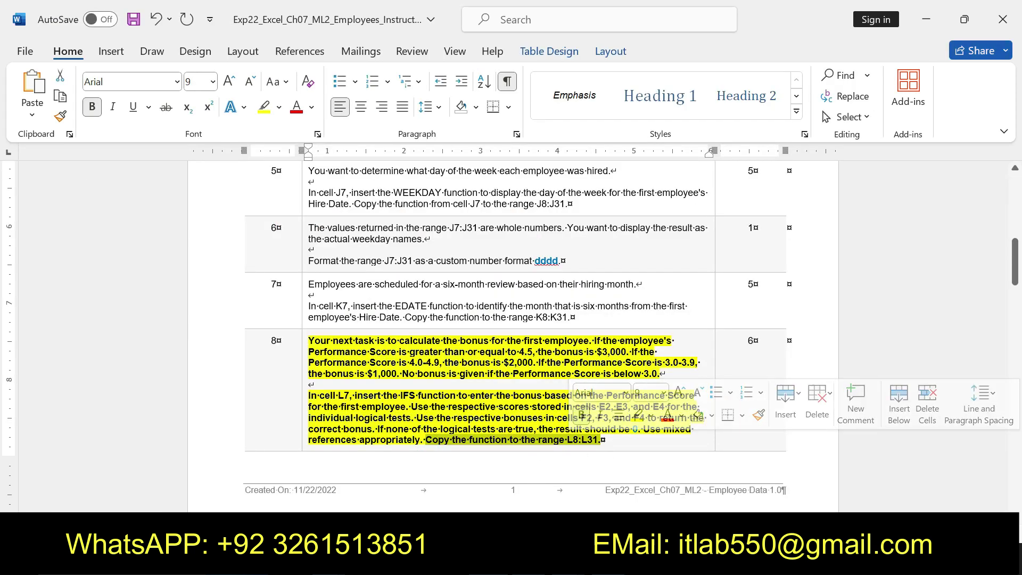
key("alt+Tab")
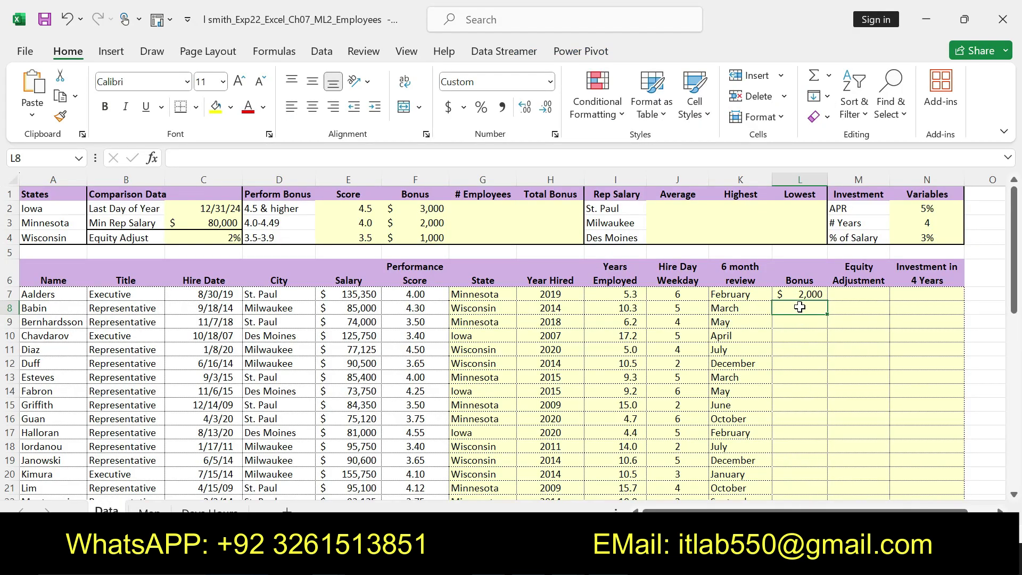
left_click(795, 297)
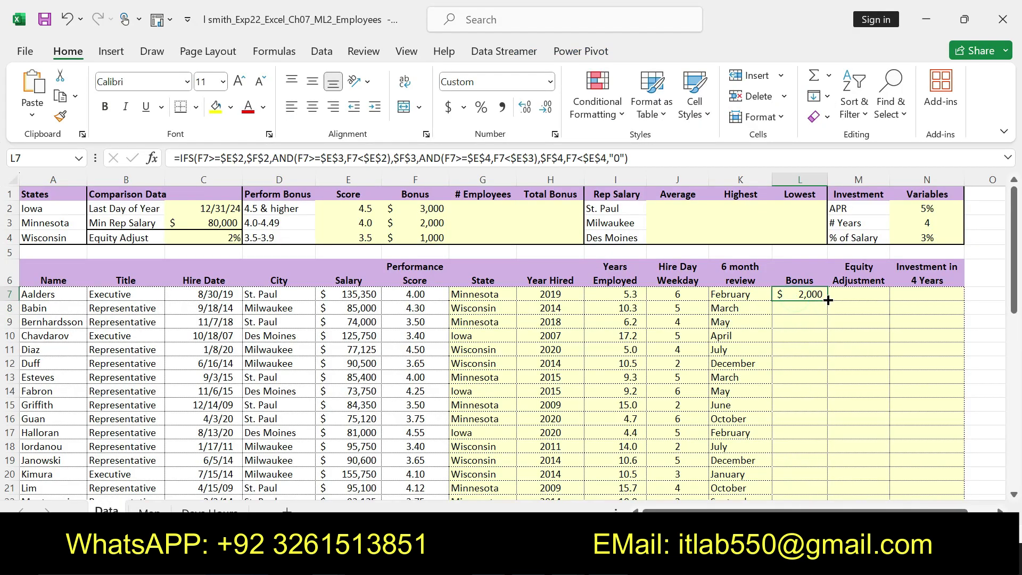
double_click(828, 301)
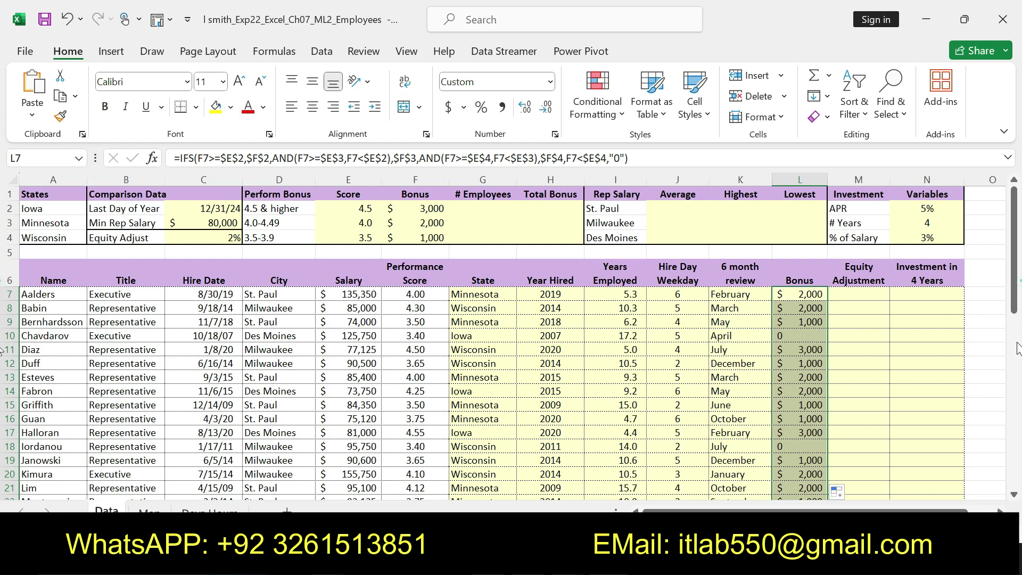
mouse_move(1014, 287)
left_mouse_down()
mouse_move(1006, 467)
mouse_move(1014, 250)
left_mouse_up()
Bold and yellow-highlight the step 9 equity-adjustment text in Word, then return to Excel.
key("alt+Tab")
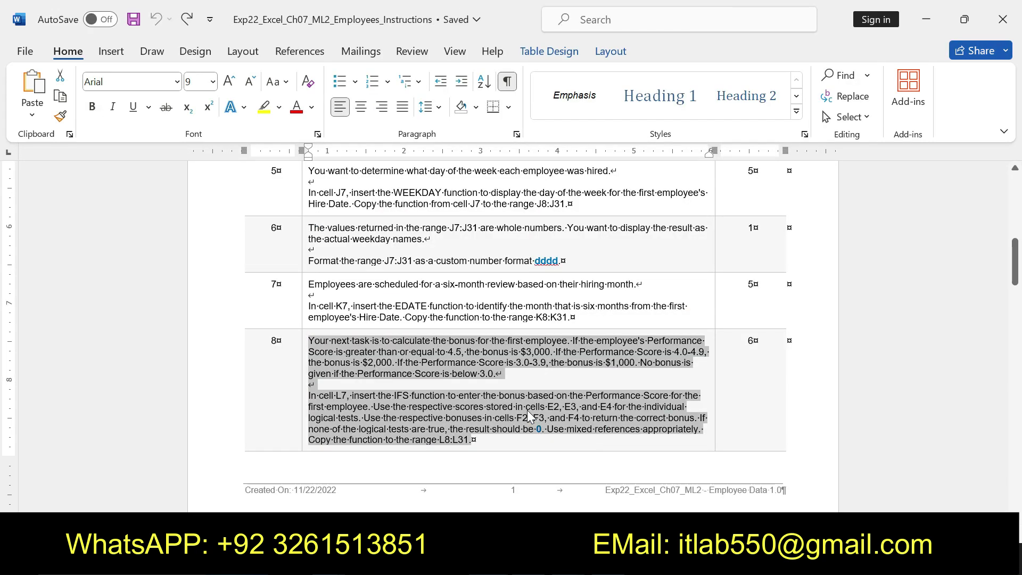
left_click_drag(1014, 279, 1015, 314)
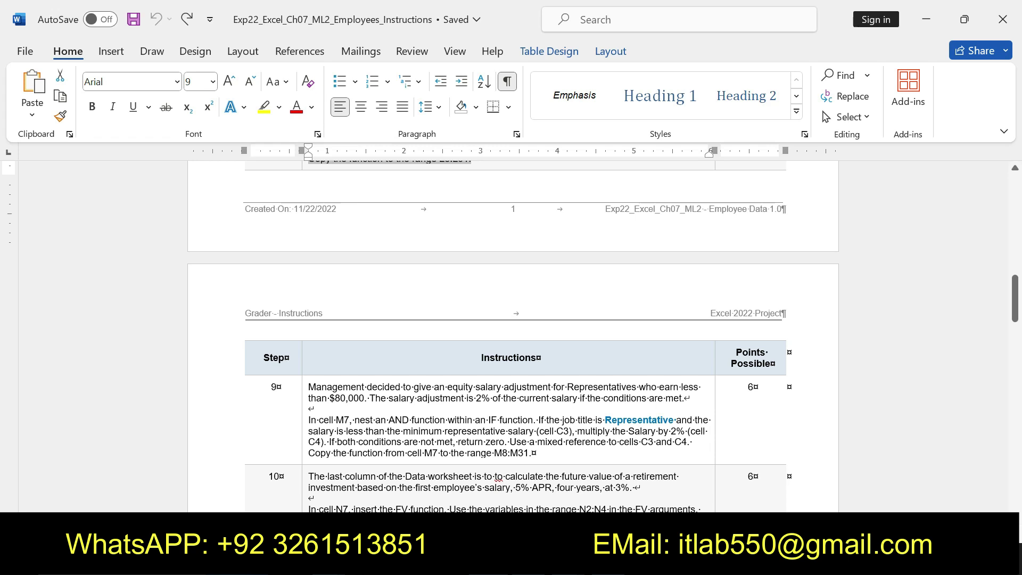
left_click_drag(308, 387, 534, 453)
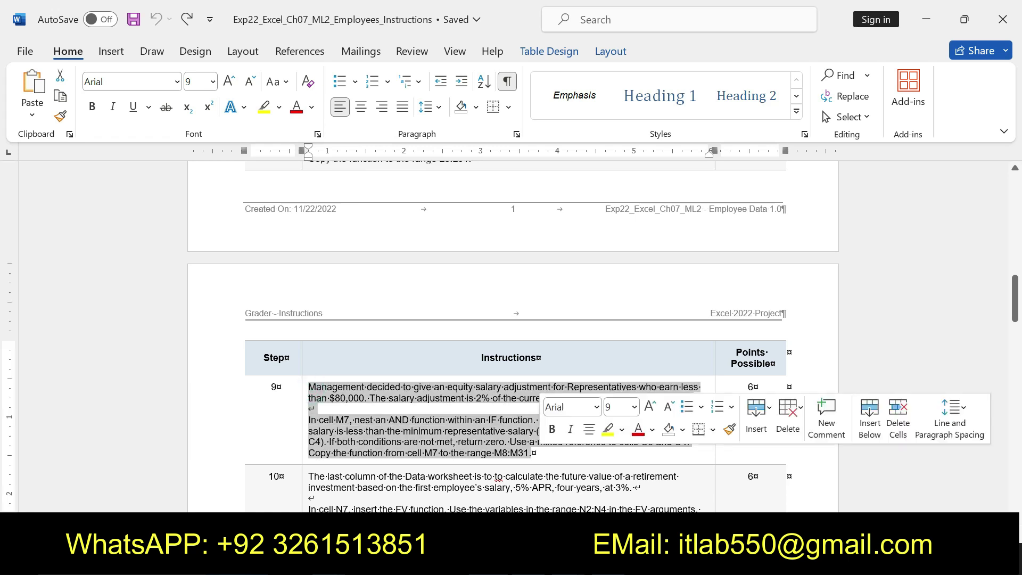
left_click(552, 429)
left_click(607, 429)
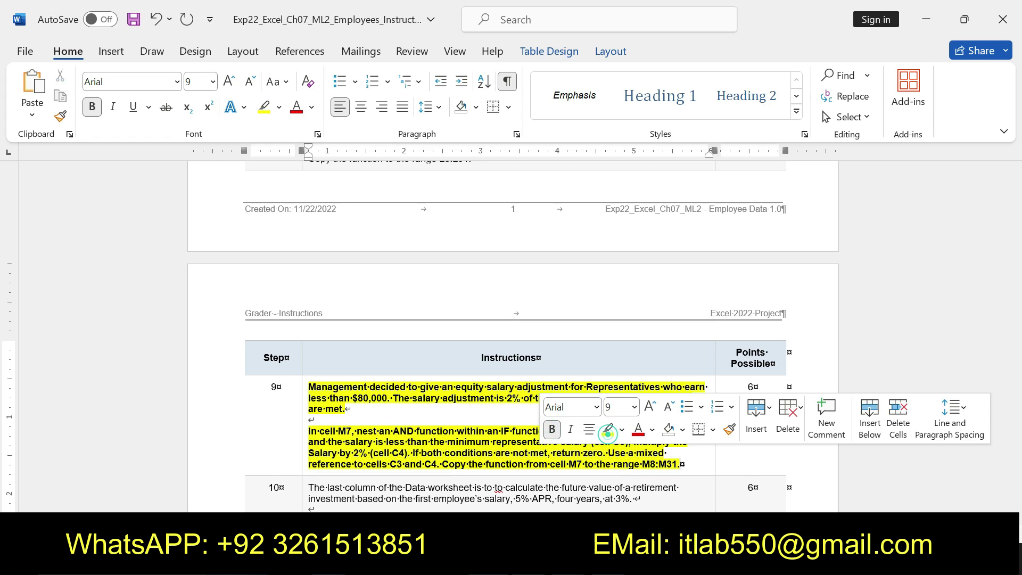
mouse_move(308, 430)
left_mouse_down()
mouse_move(579, 443)
mouse_move(681, 464)
left_mouse_up()
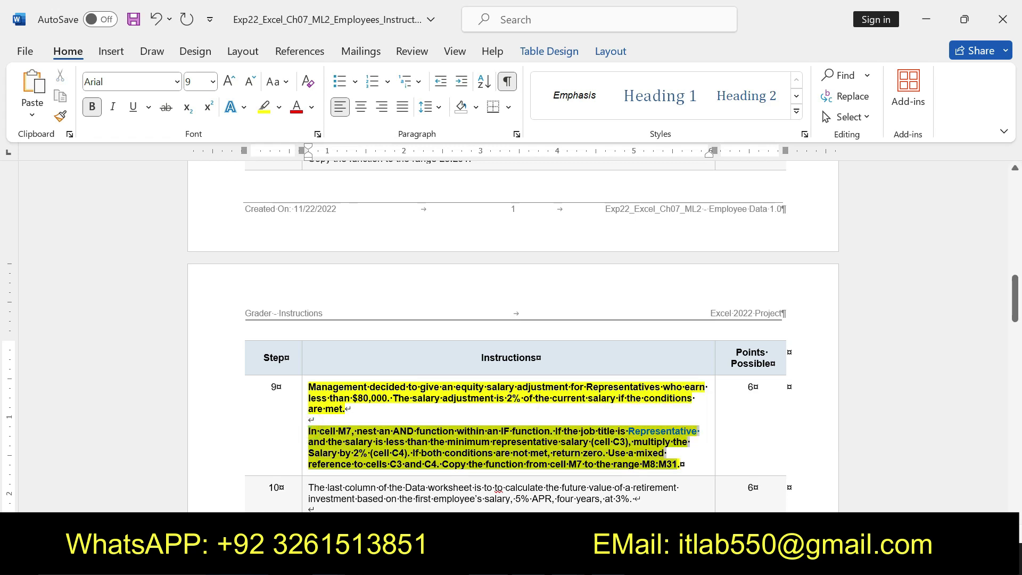
left_click(312, 432)
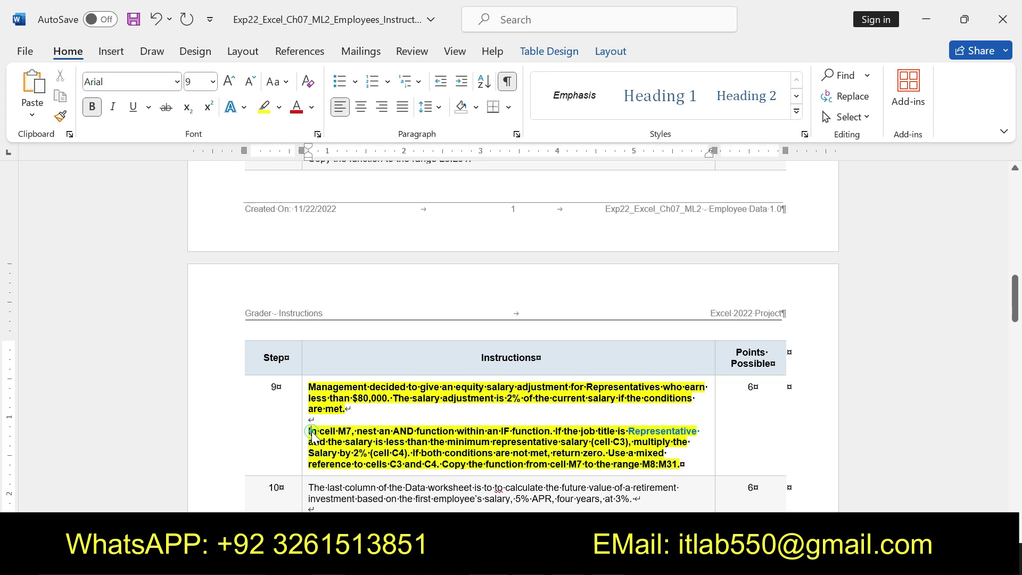
mouse_move(308, 430)
left_mouse_down()
mouse_move(699, 431)
mouse_move(681, 465)
left_mouse_up()
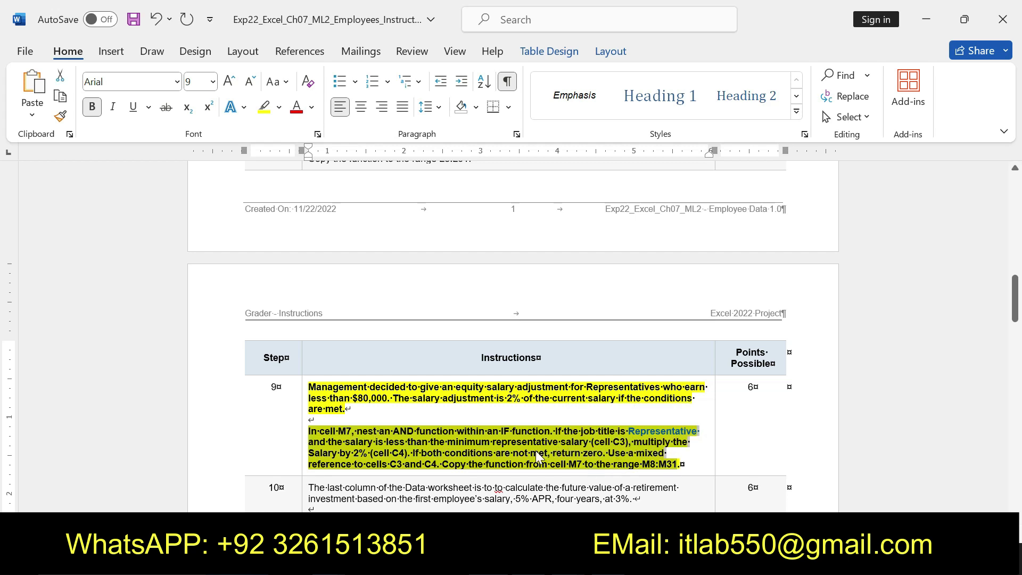
key("alt+Tab")
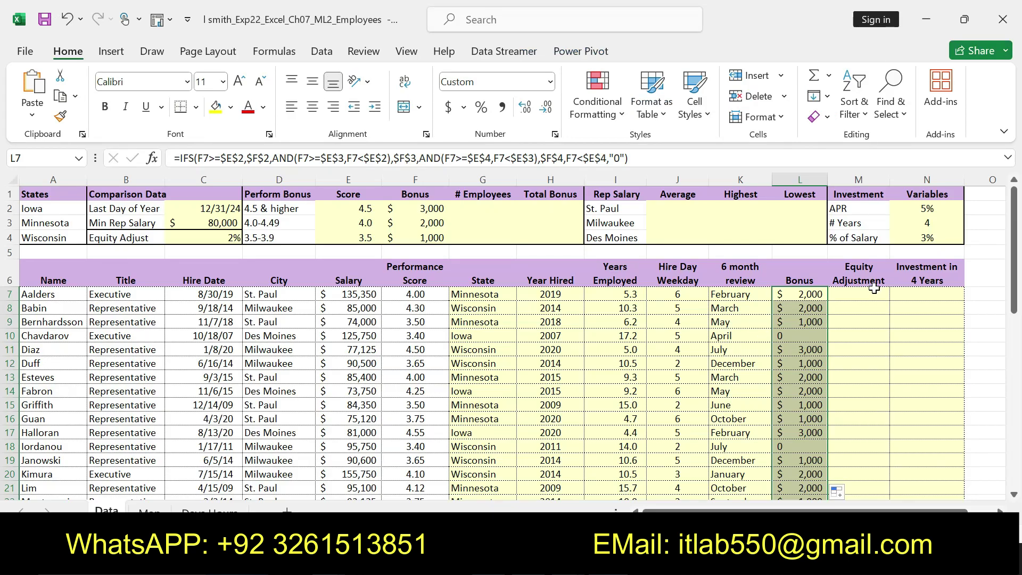
Start M7's formula as =IF(AND(B7="Representative", copying the job title from the instructions.
left_click(864, 297)
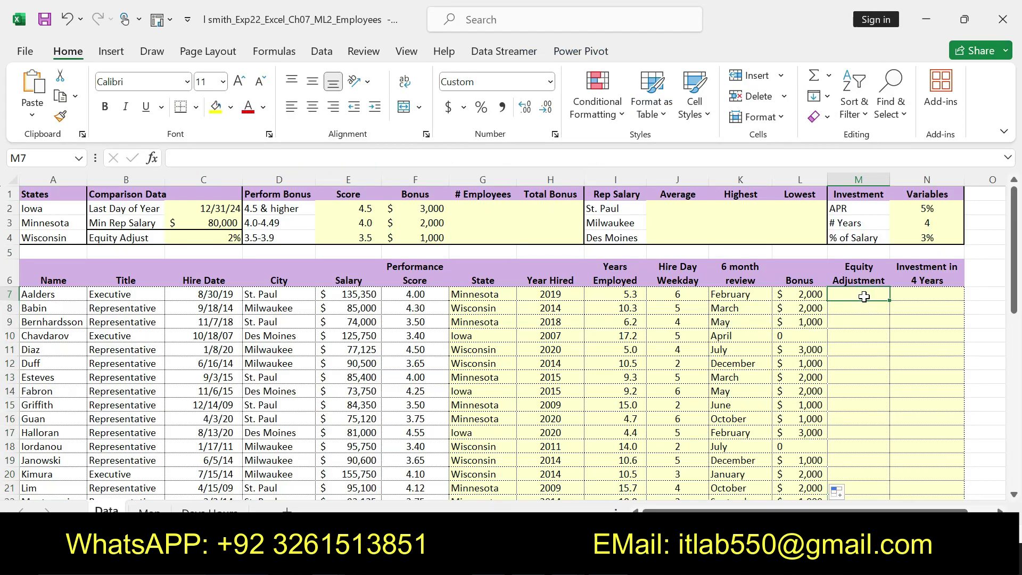
type("=IF")
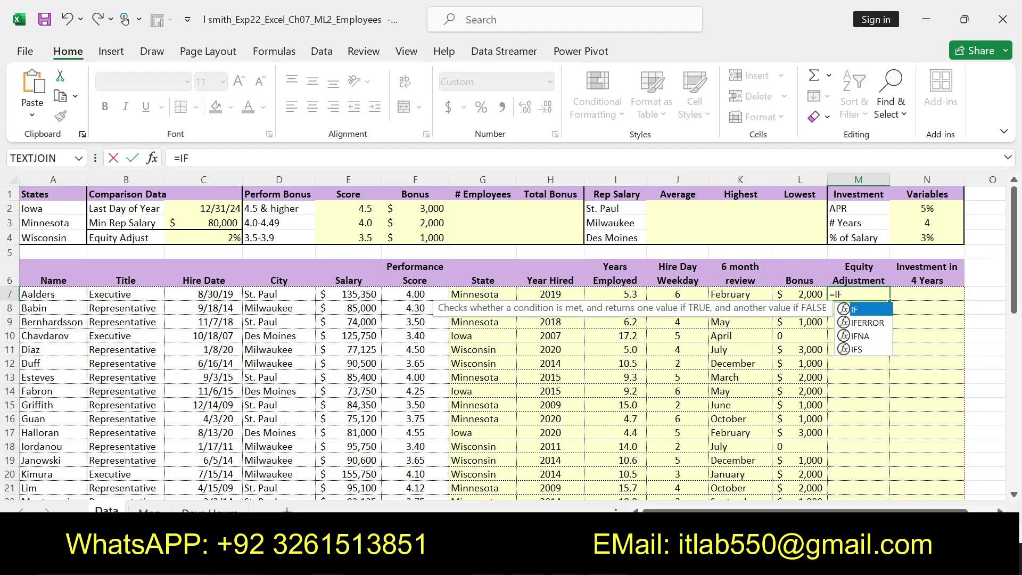
double_click(862, 310)
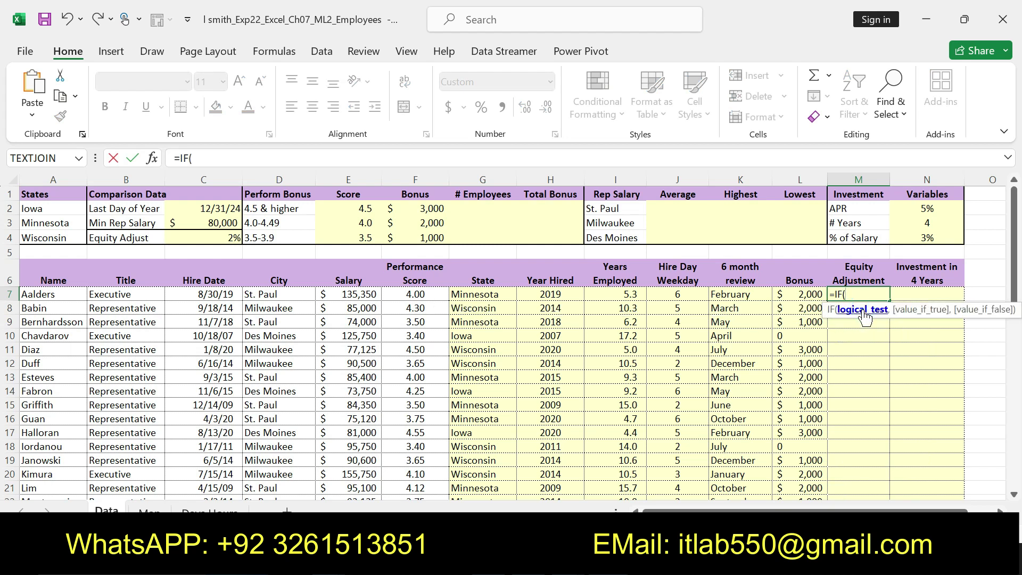
type("AND")
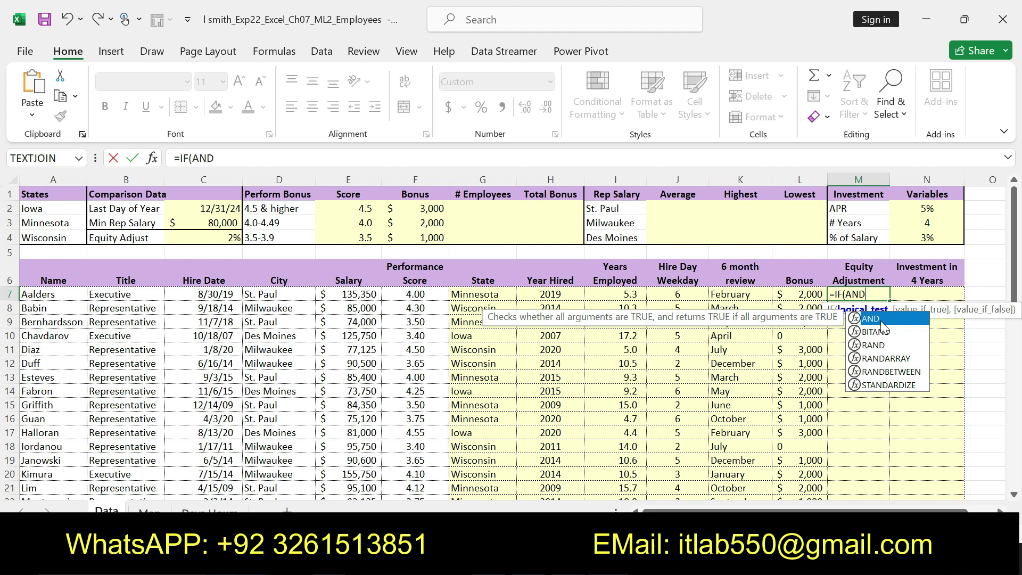
double_click(881, 321)
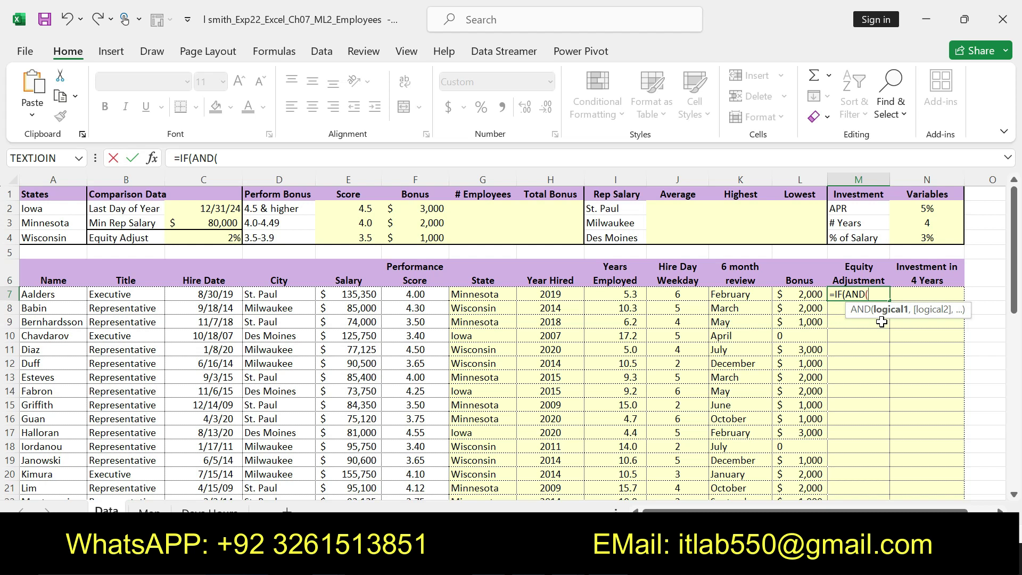
type("B7=")
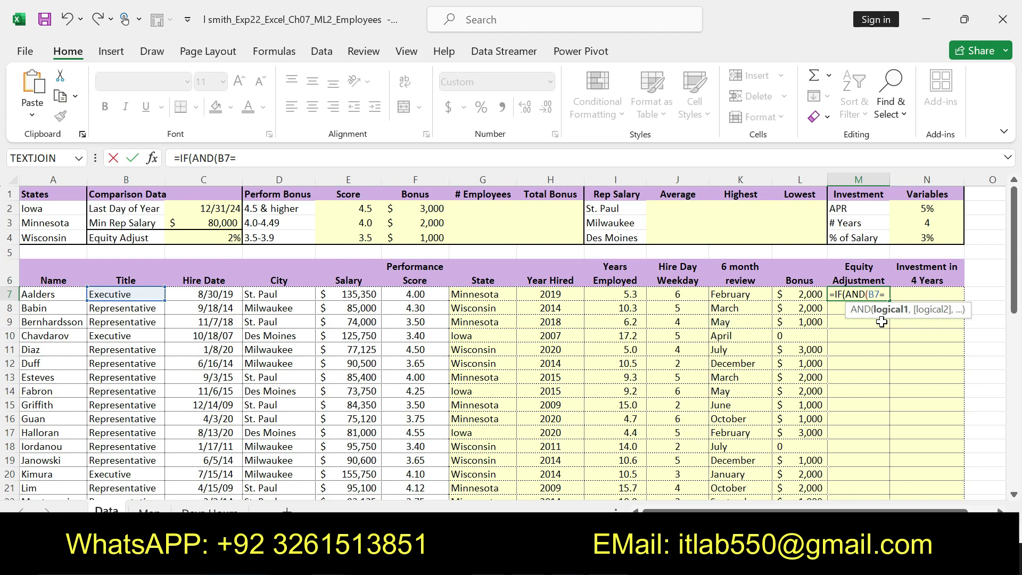
type("\"")
key("alt+Tab")
left_click(636, 432)
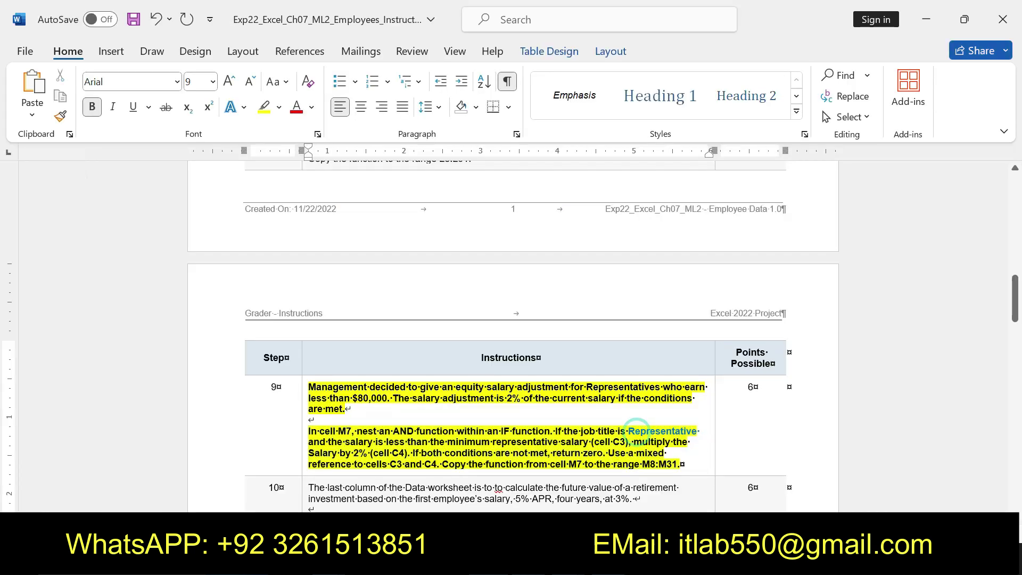
double_click(636, 431)
key("ctrl+c")
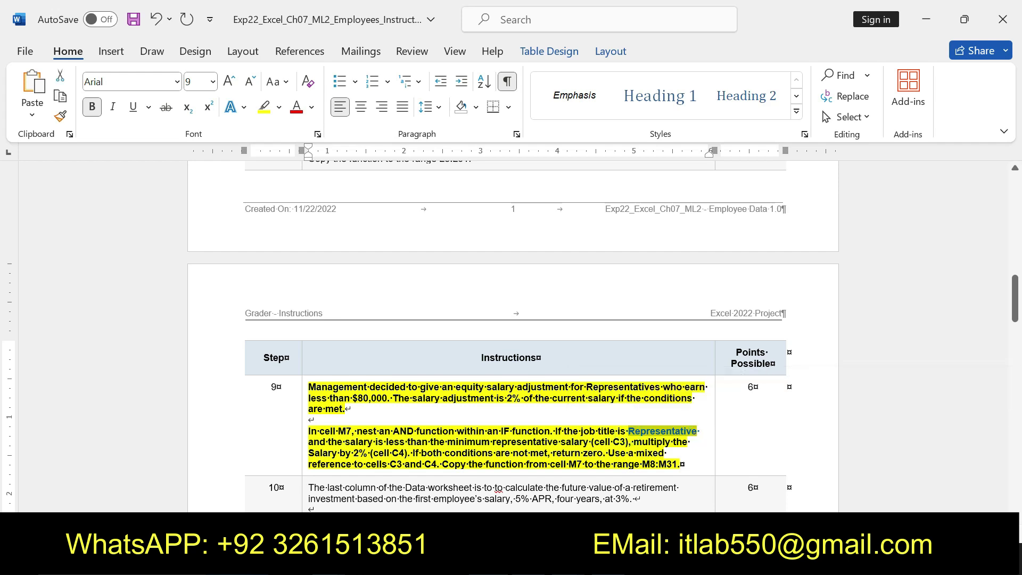
key("alt+Tab")
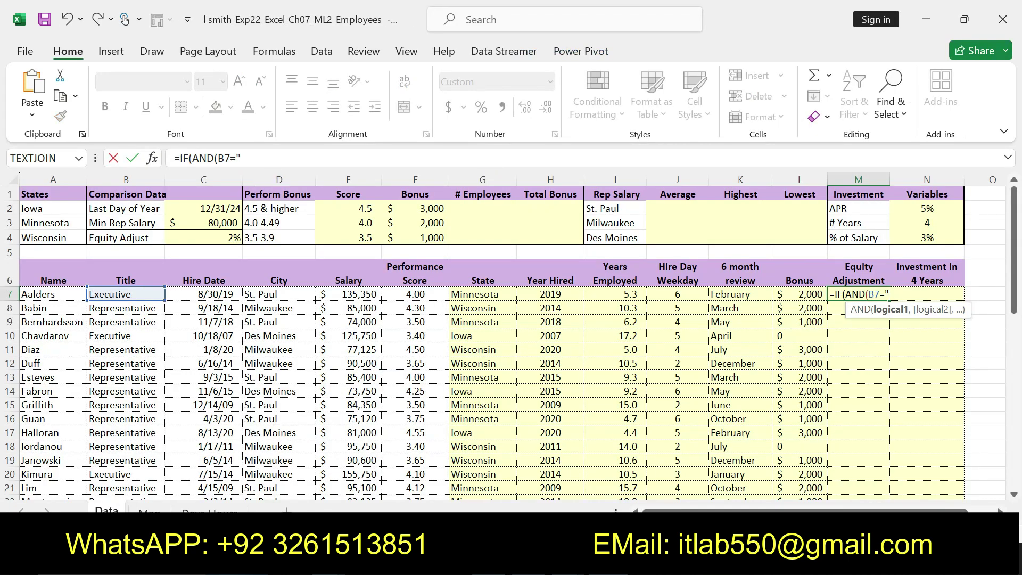
key("ctrl+v")
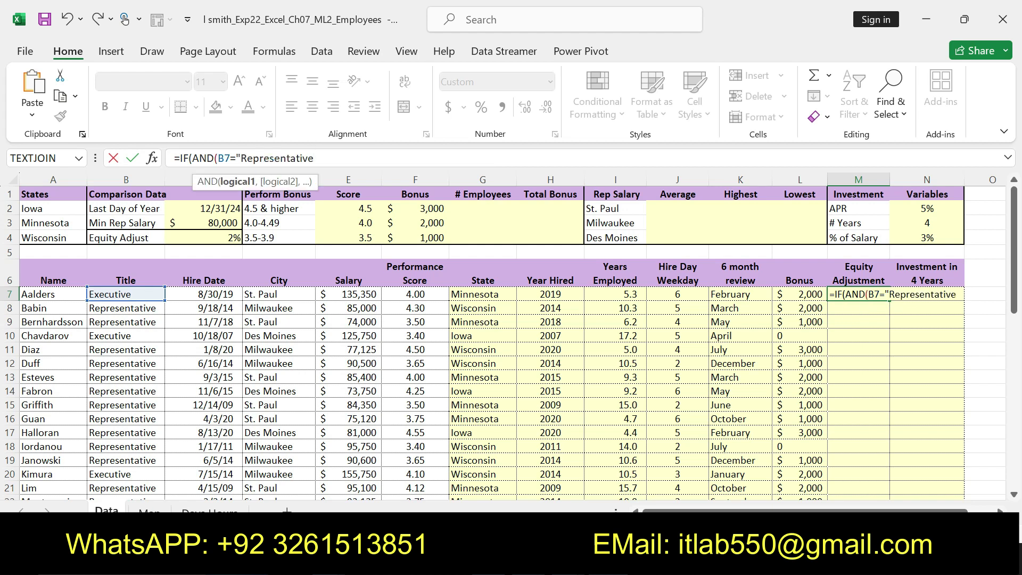
Complete the formula with E7<$C$3, E7*$C$4 and "0", fixing typos, and commit it.
type("\",")
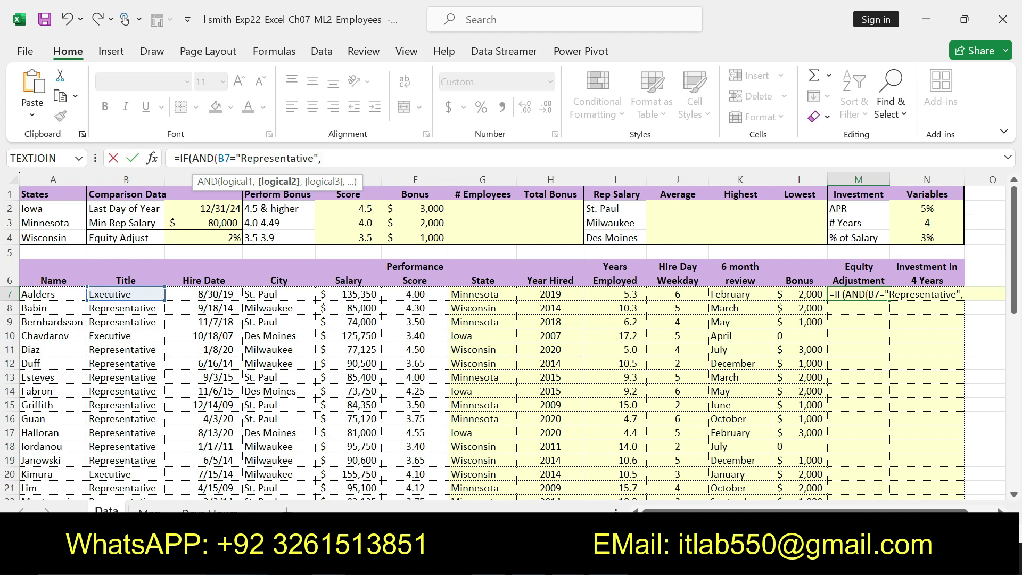
type("E7")
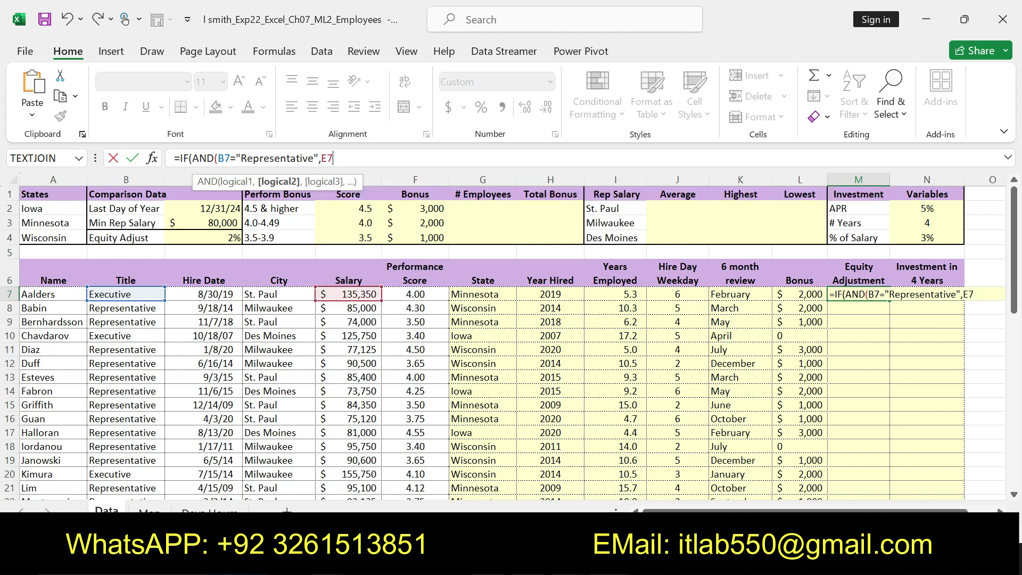
type("<")
type("$C$3")
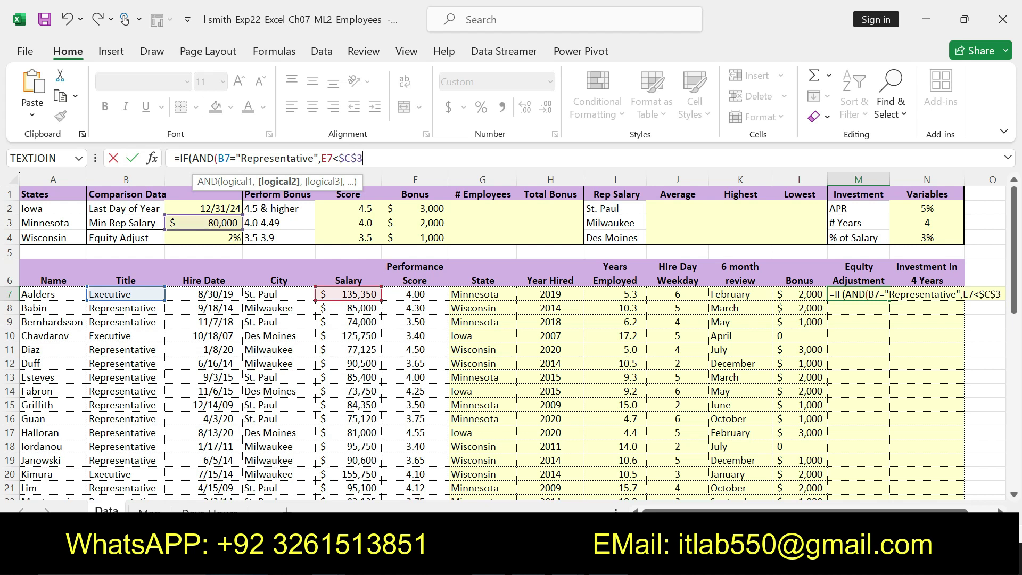
type("),")
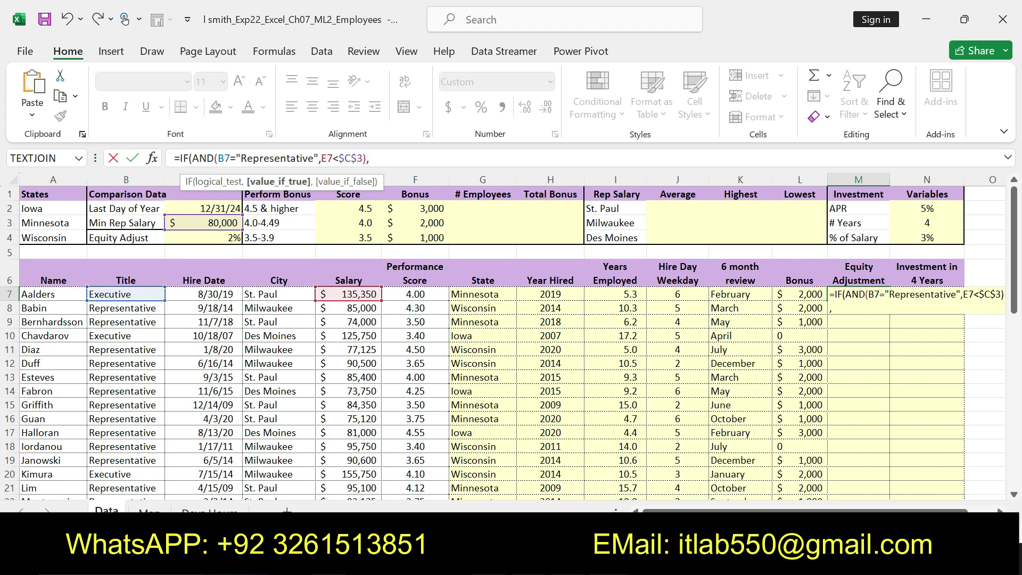
type("F=")
key("BackSpace")
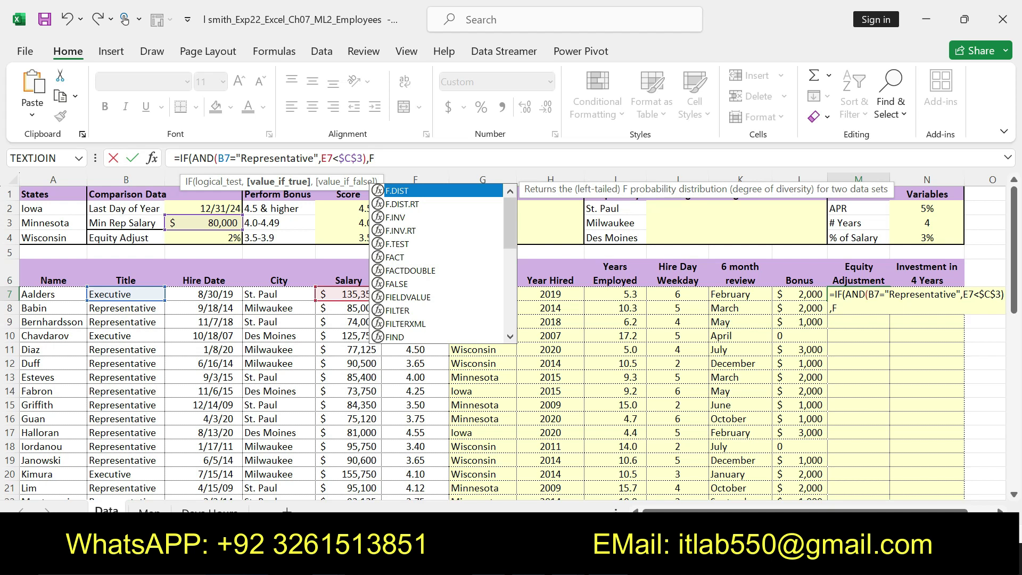
key("BackSpace")
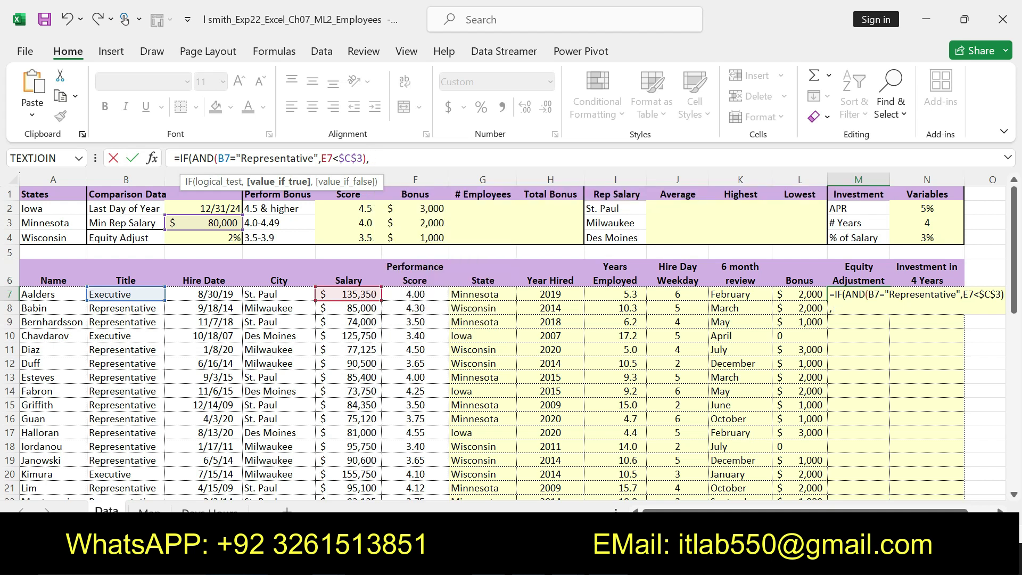
type("E7")
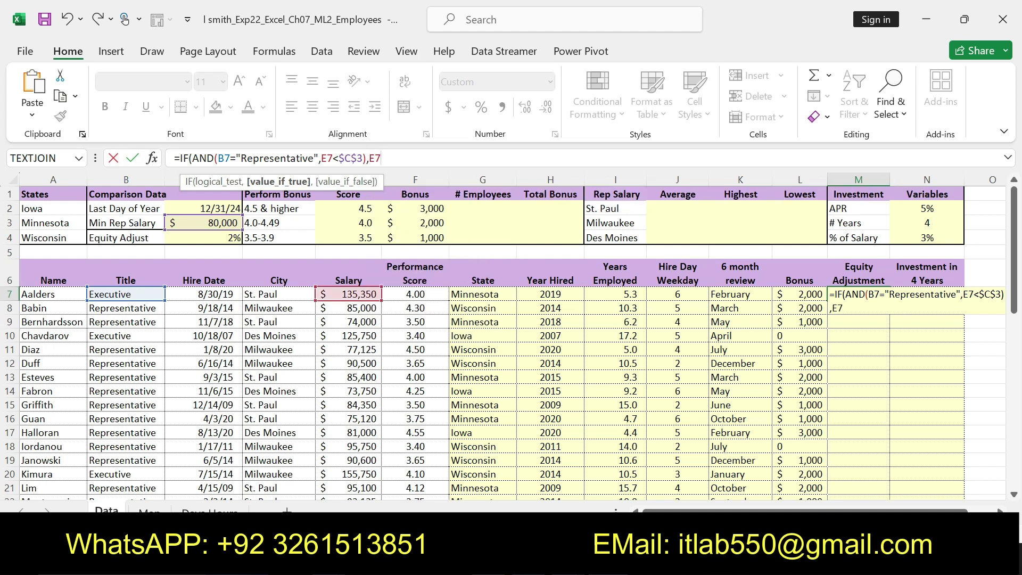
type("&")
key("BackSpace")
type("$C")
type("$4")
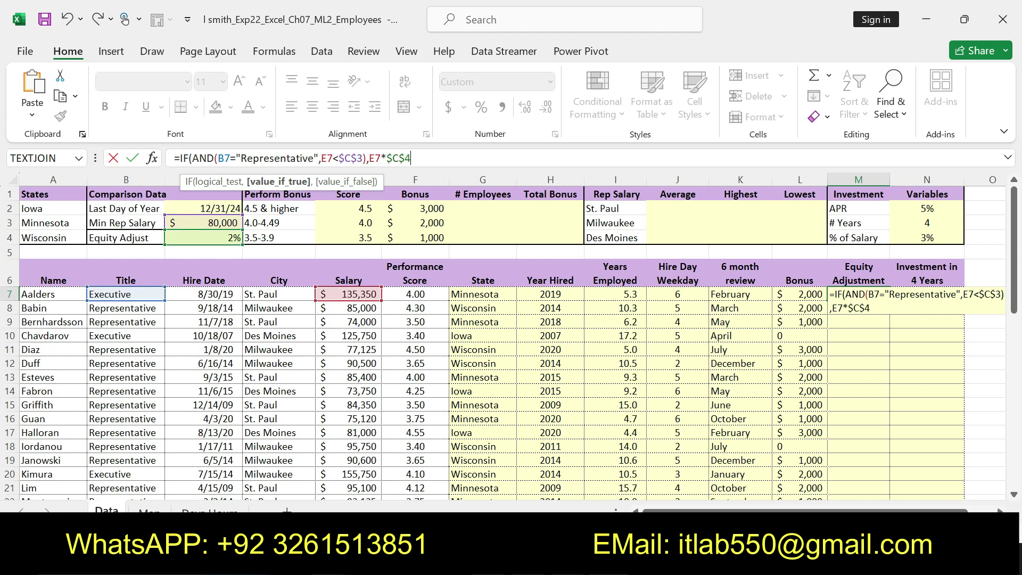
type(",\"0\"")
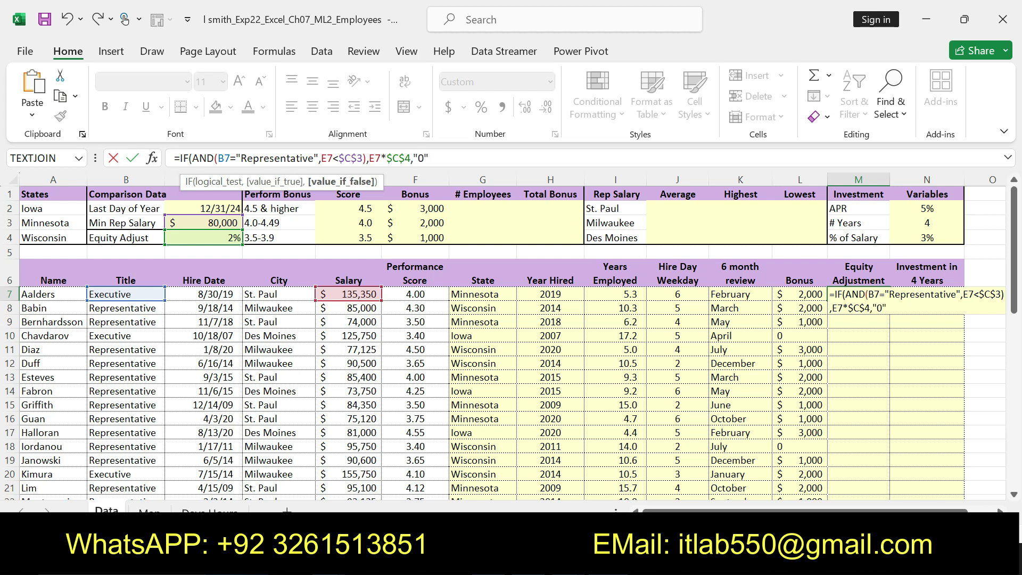
key("Return")
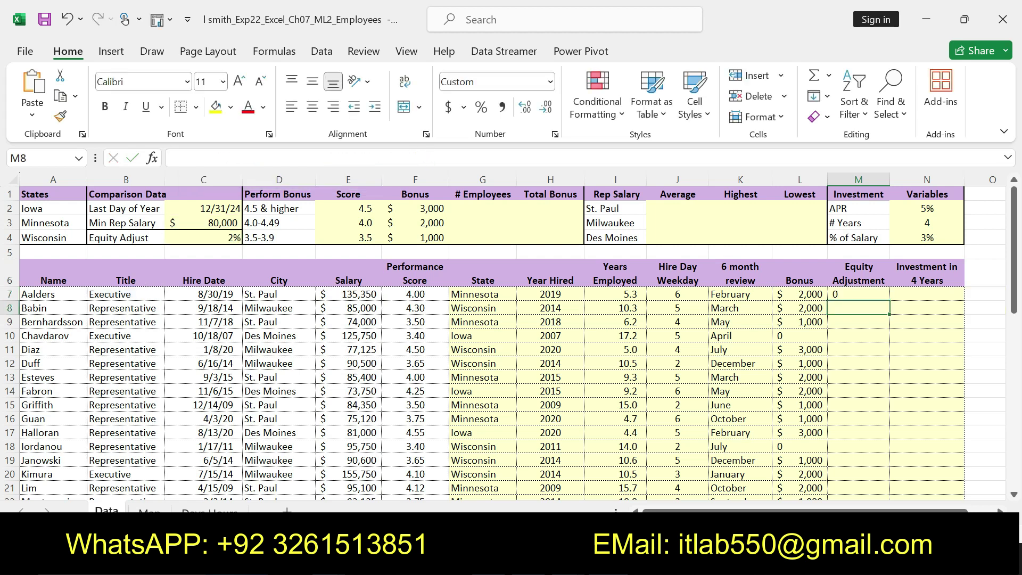
Review M7's equity formula, then copy it down through M31 and bring Word back.
left_click(856, 296)
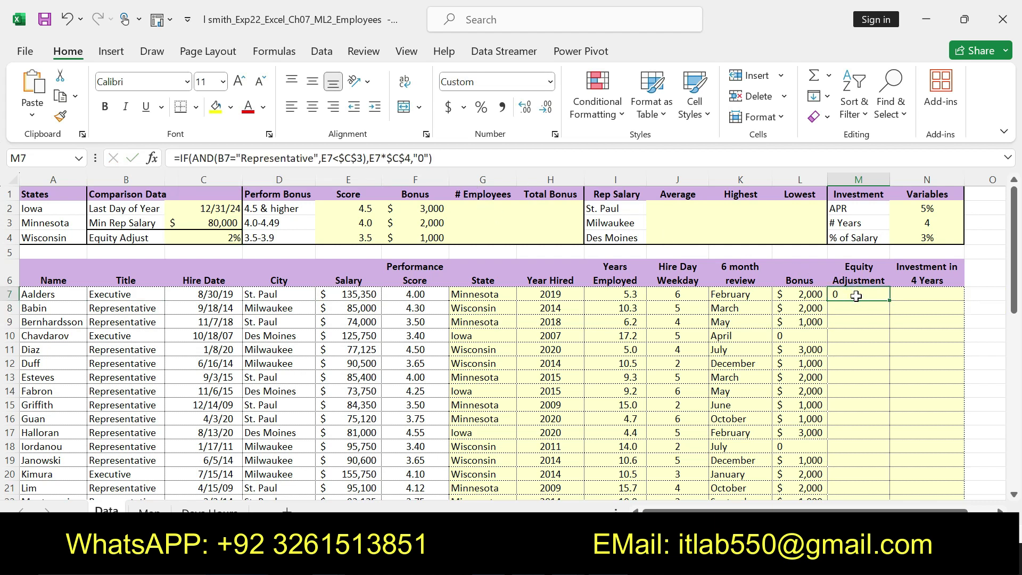
left_click_drag(439, 158, 174, 158)
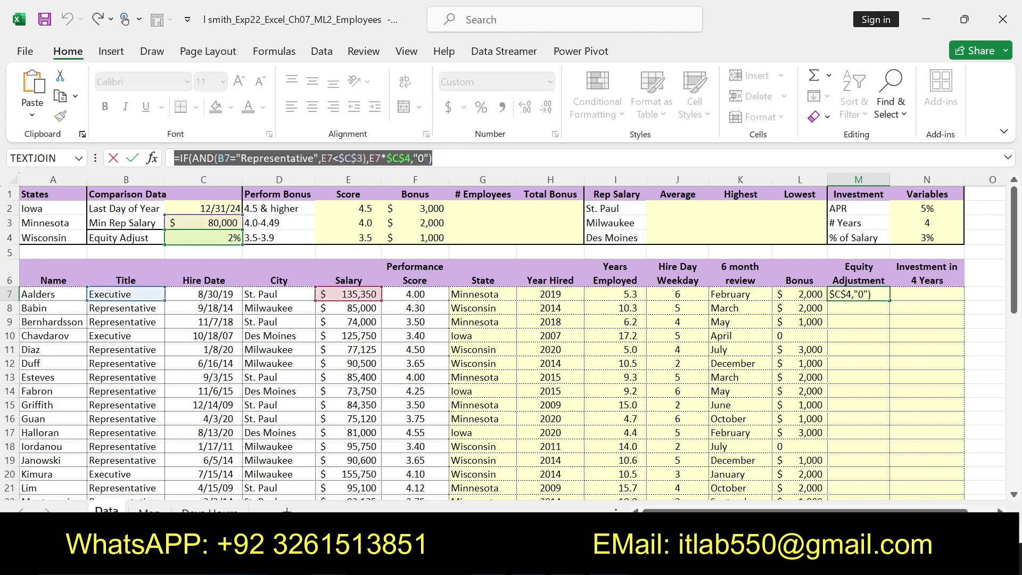
key("Return")
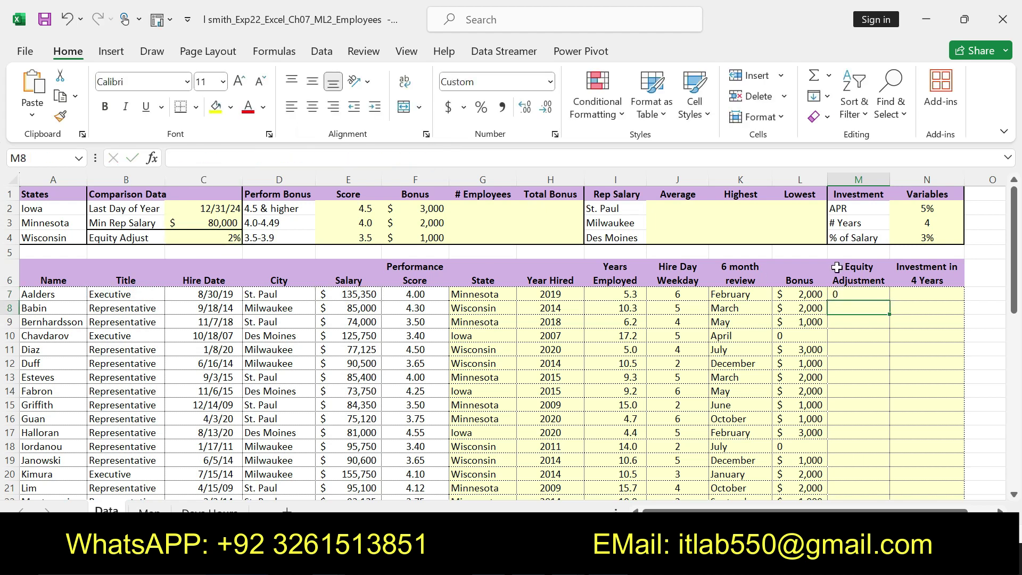
left_click(845, 294)
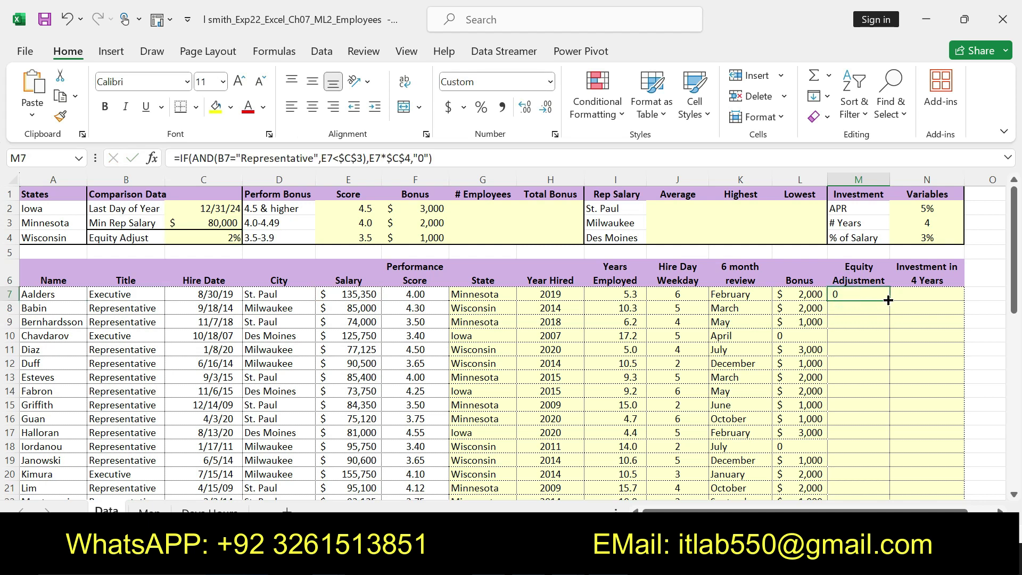
double_click(888, 300)
mouse_move(1013, 273)
left_mouse_down()
mouse_move(1011, 309)
mouse_move(1011, 192)
left_mouse_up()
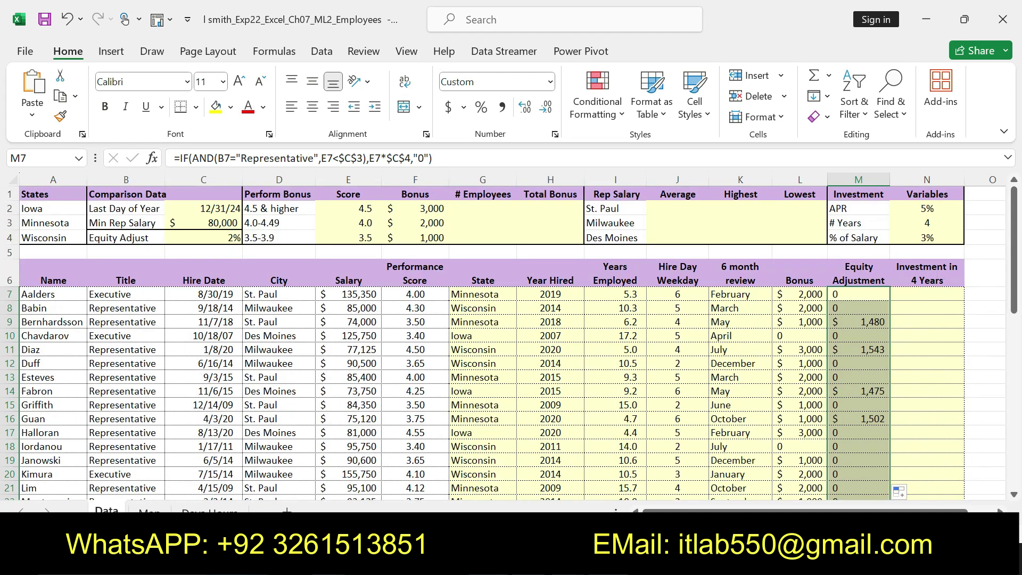
key("alt+Tab")
Remove step 9's bold and make step 10's FV instructions bold with yellow highlight.
triple_click(538, 434)
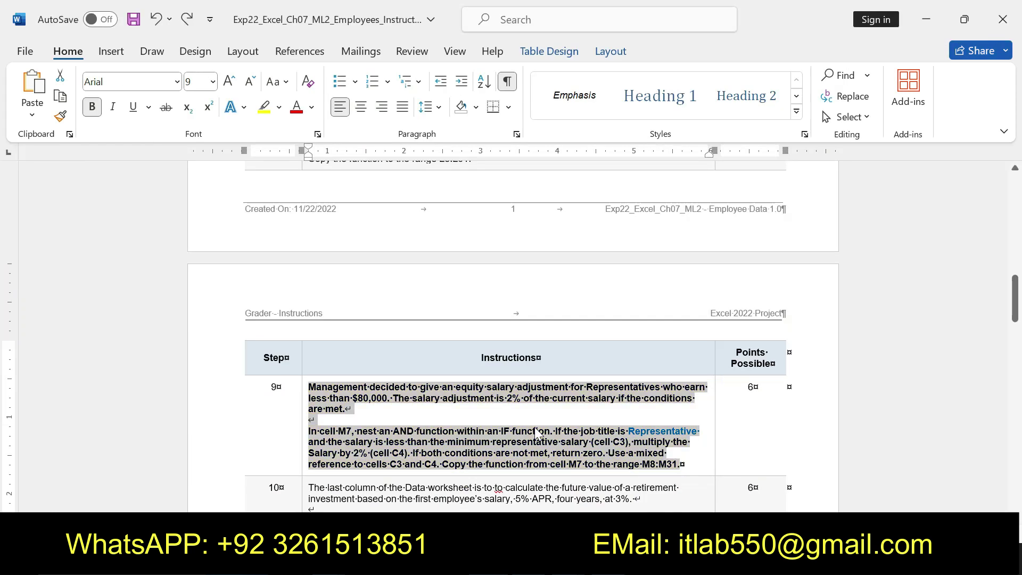
key("ctrl+z")
left_click_drag(1014, 298, 1015, 315)
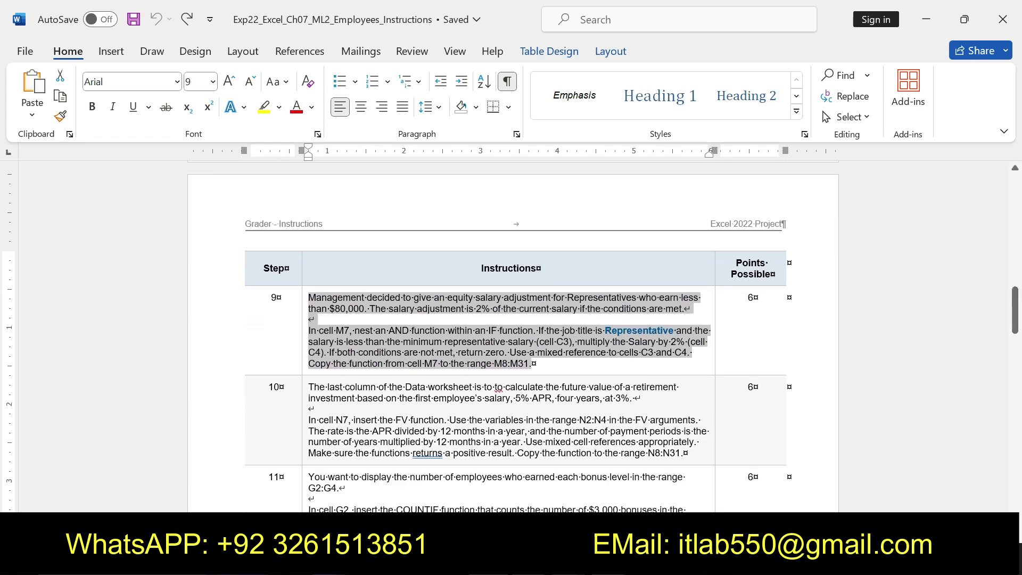
left_click_drag(309, 387, 684, 453)
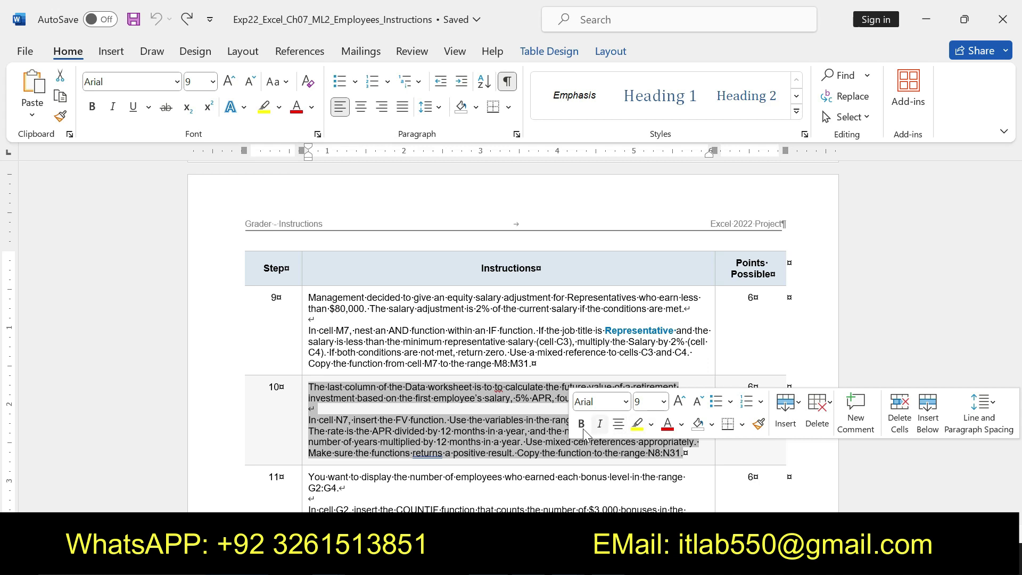
left_click(582, 424)
left_click(637, 424)
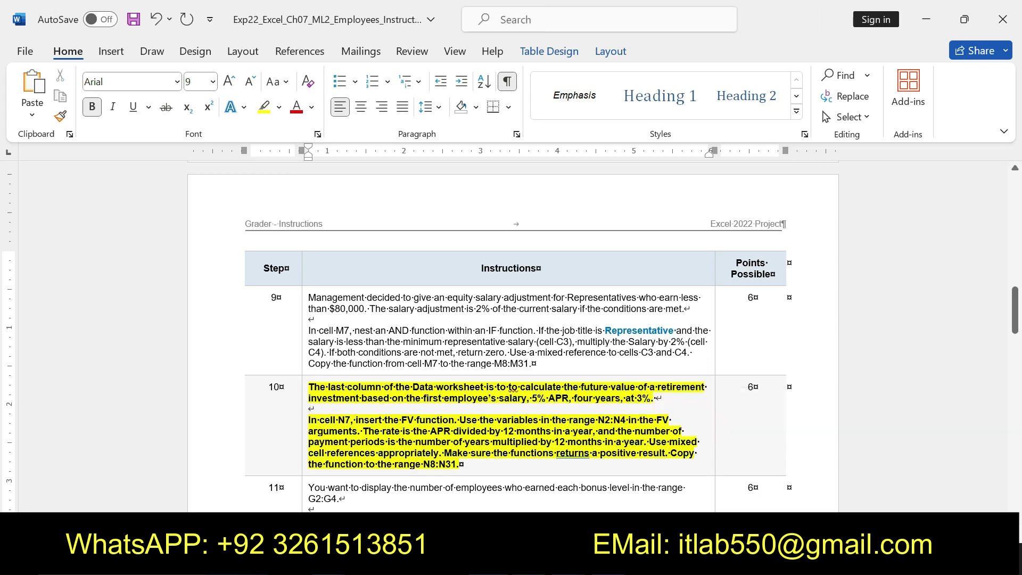
left_click_drag(308, 387, 461, 464)
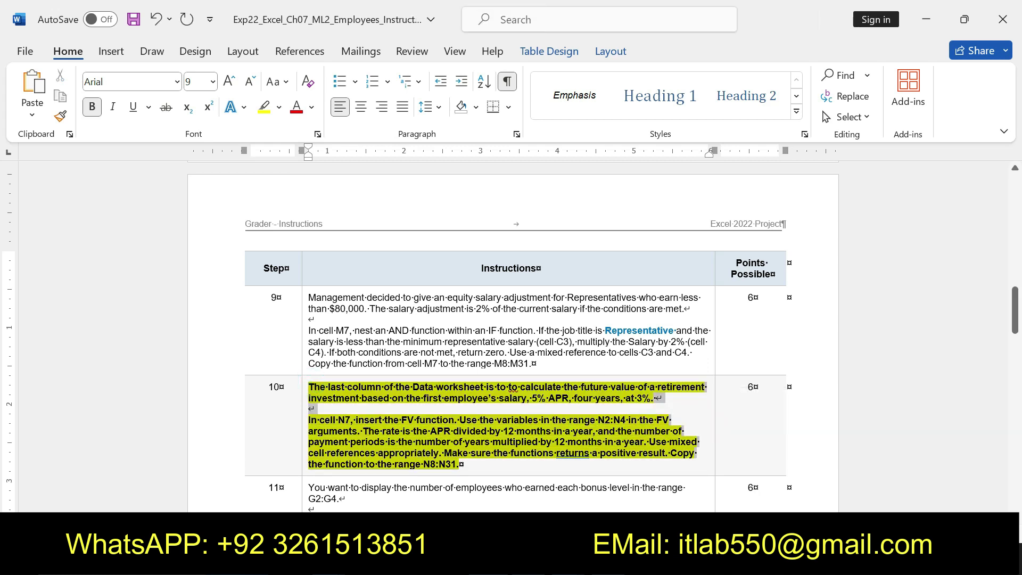
left_click(393, 431)
mouse_move(308, 420)
left_mouse_down()
mouse_move(540, 420)
mouse_move(461, 464)
left_mouse_up()
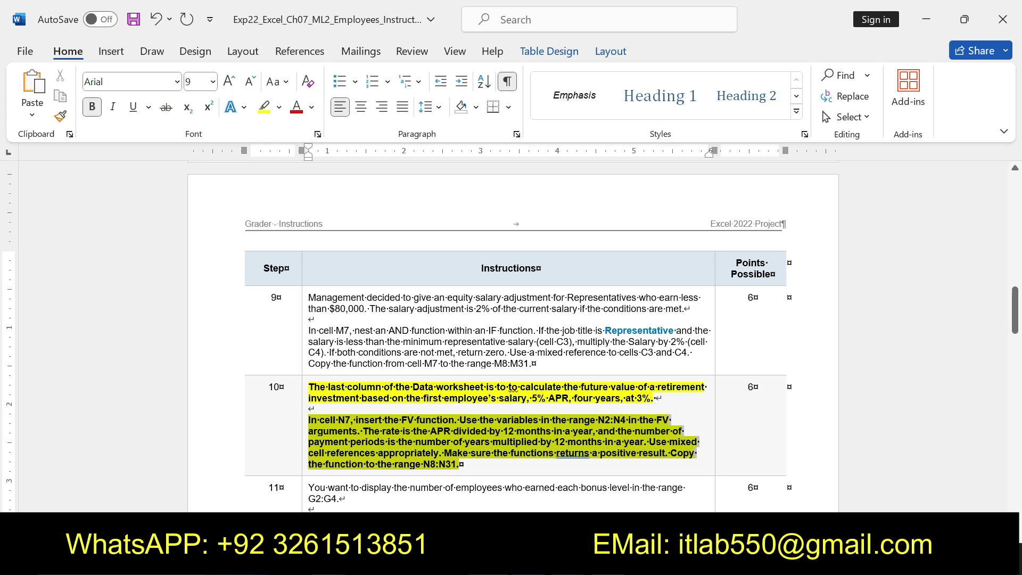
key("alt+Tab")
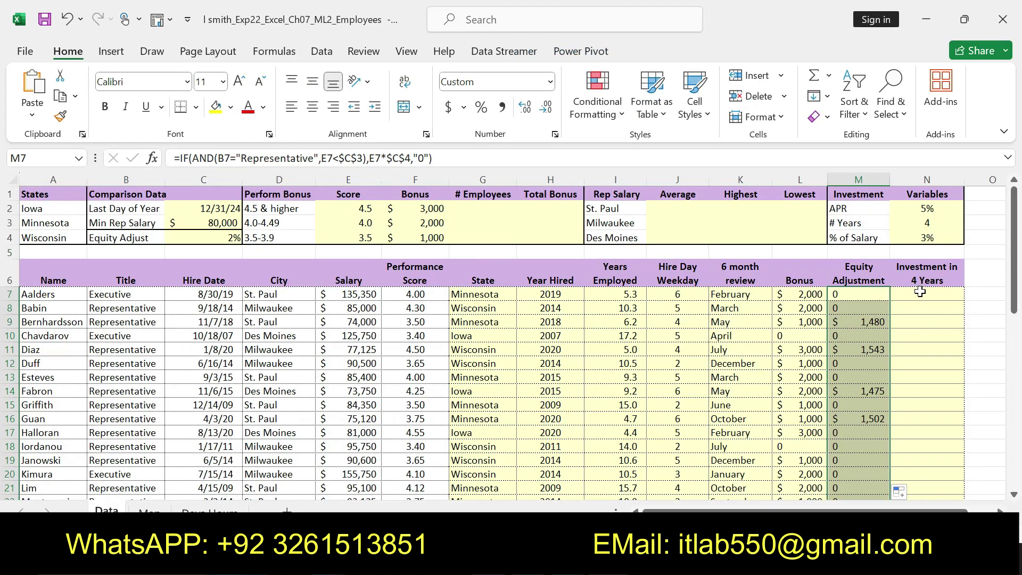
Begin N7's formula as =FV($N$2/12, with the APR reference made absolute.
left_click(919, 294)
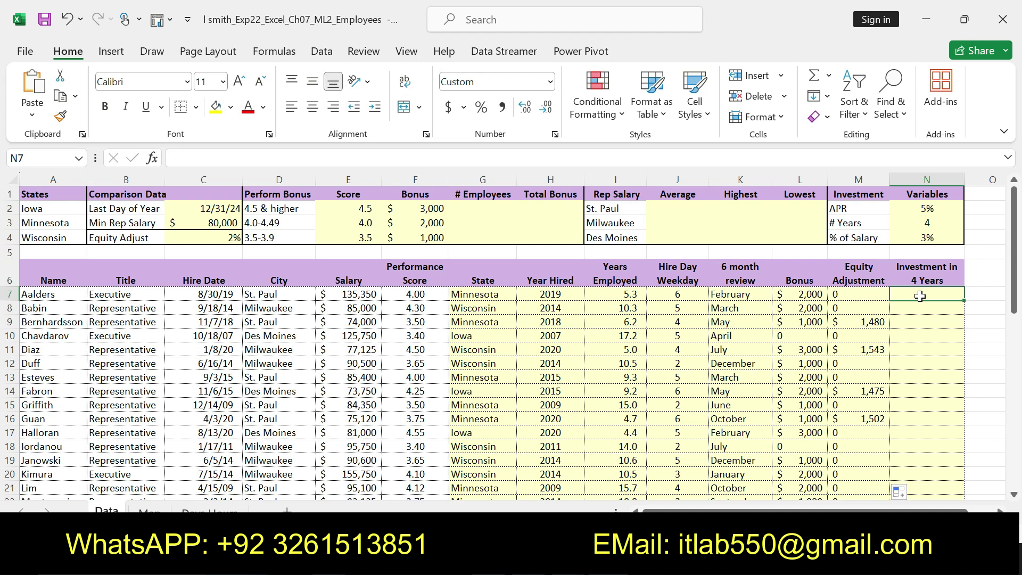
type("=")
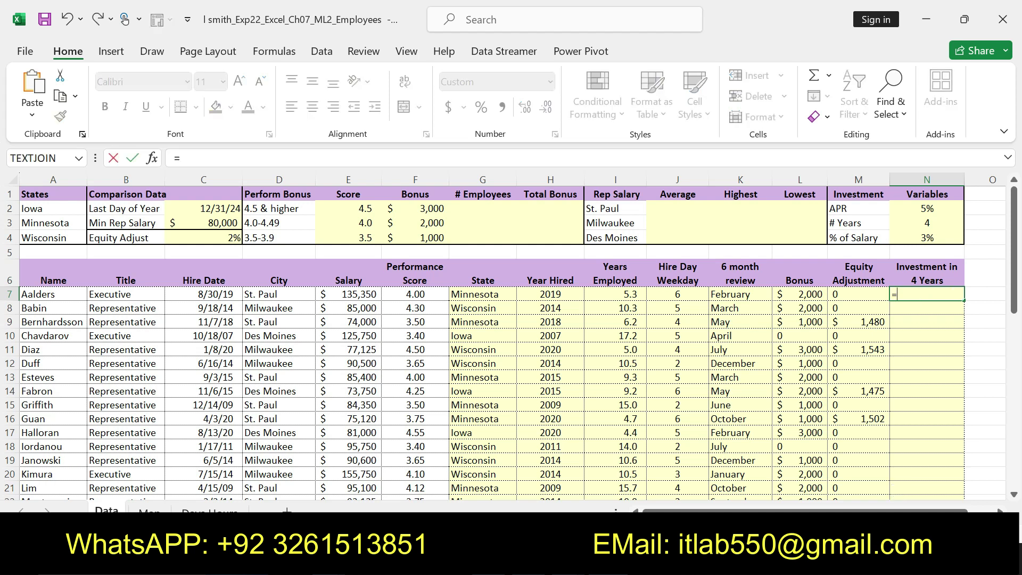
type("F")
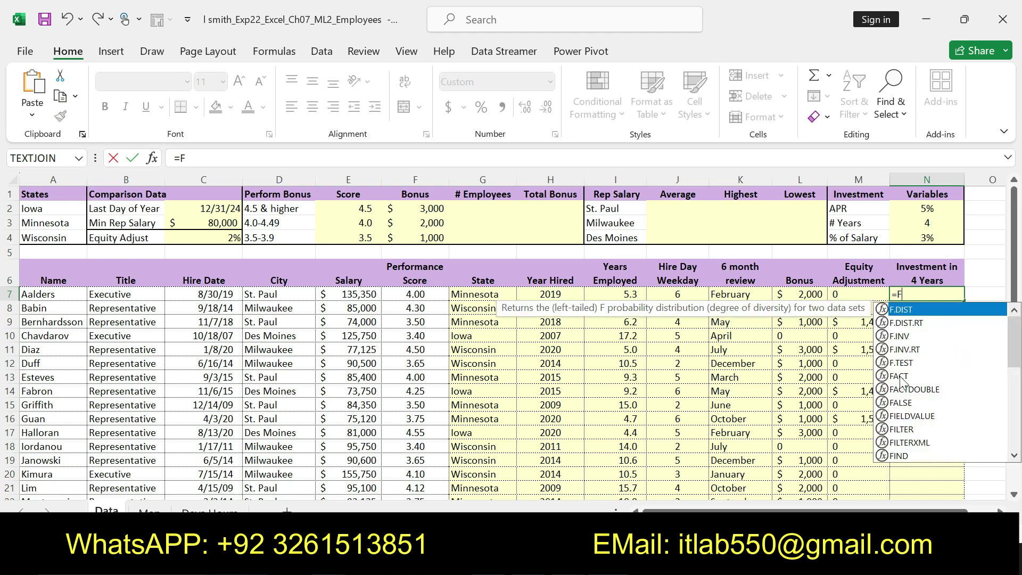
type("V")
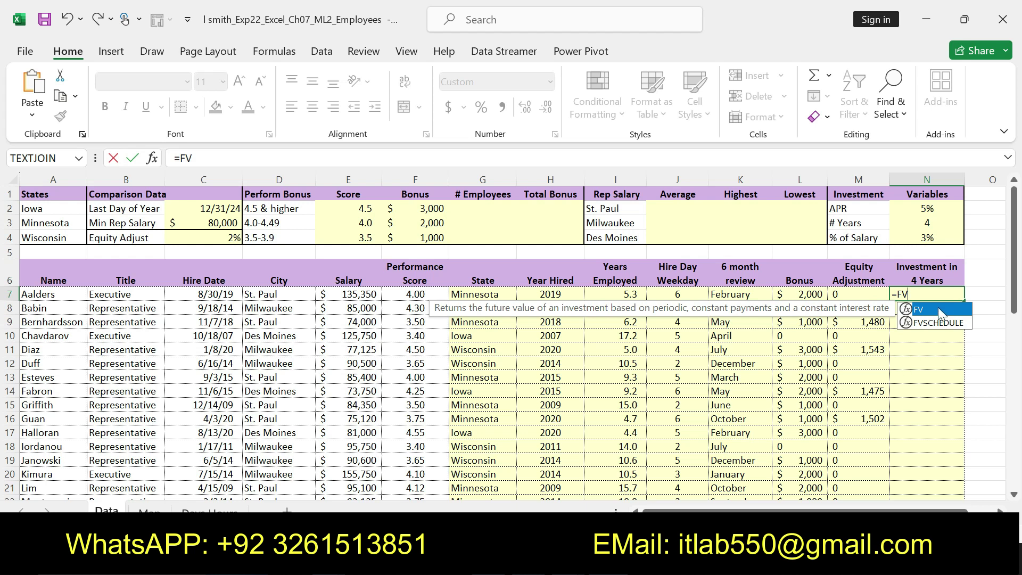
double_click(938, 308)
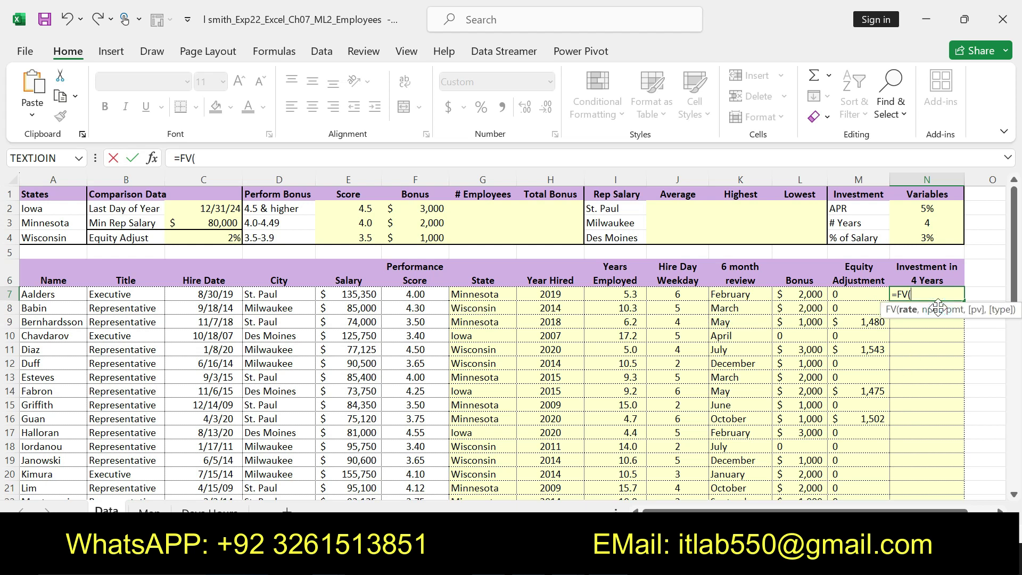
type("N2/12")
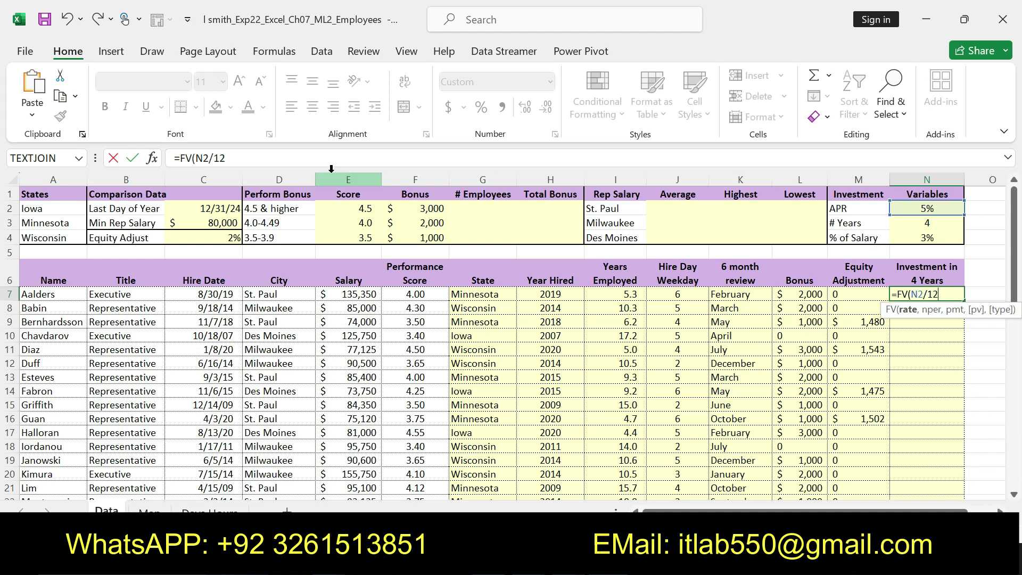
double_click(202, 158)
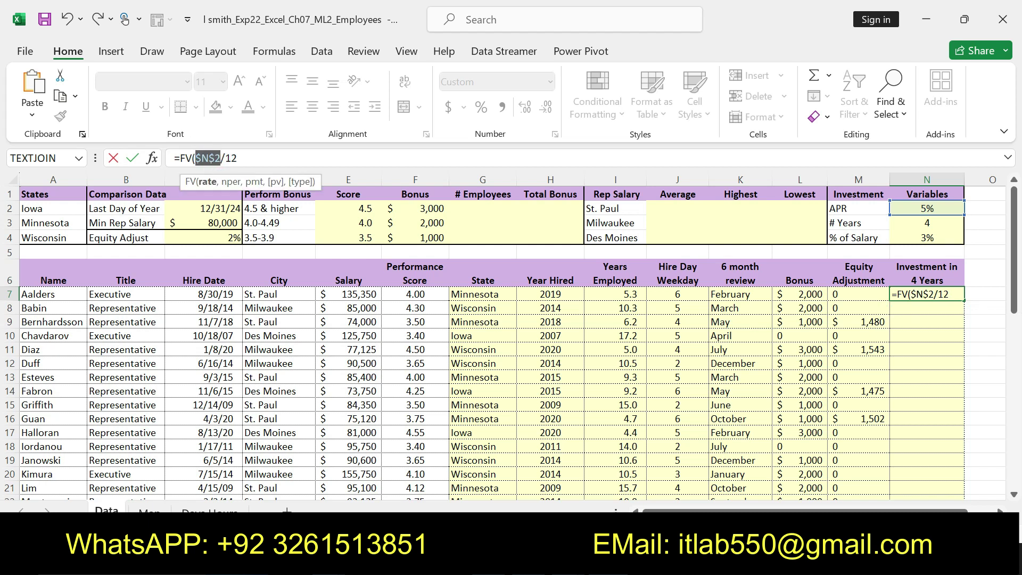
key("F4")
left_click(239, 158)
Add $N$3*12 periods and $N$4*E7 payment, then commit, showing $(215,267).
type(",")
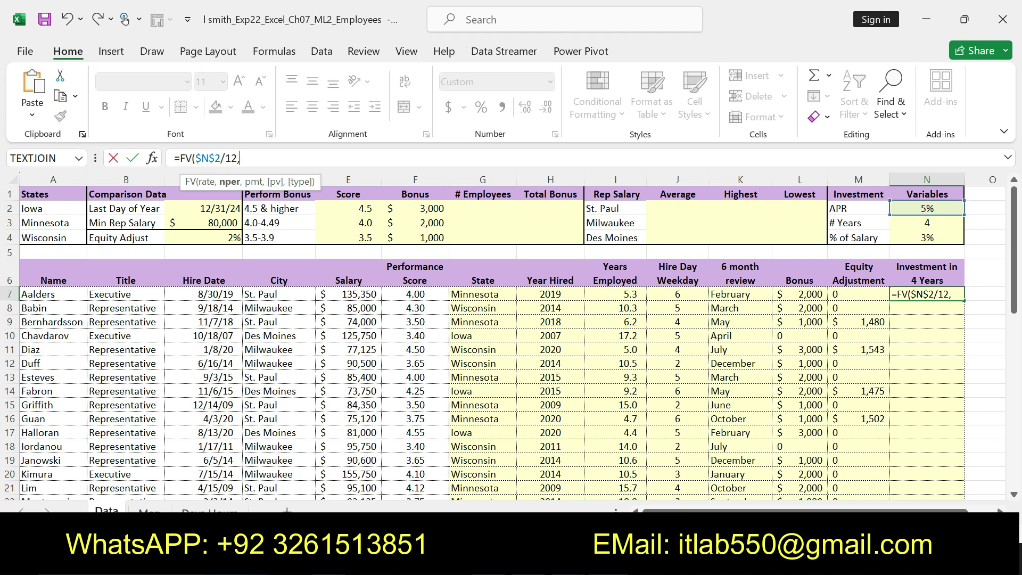
type("N3")
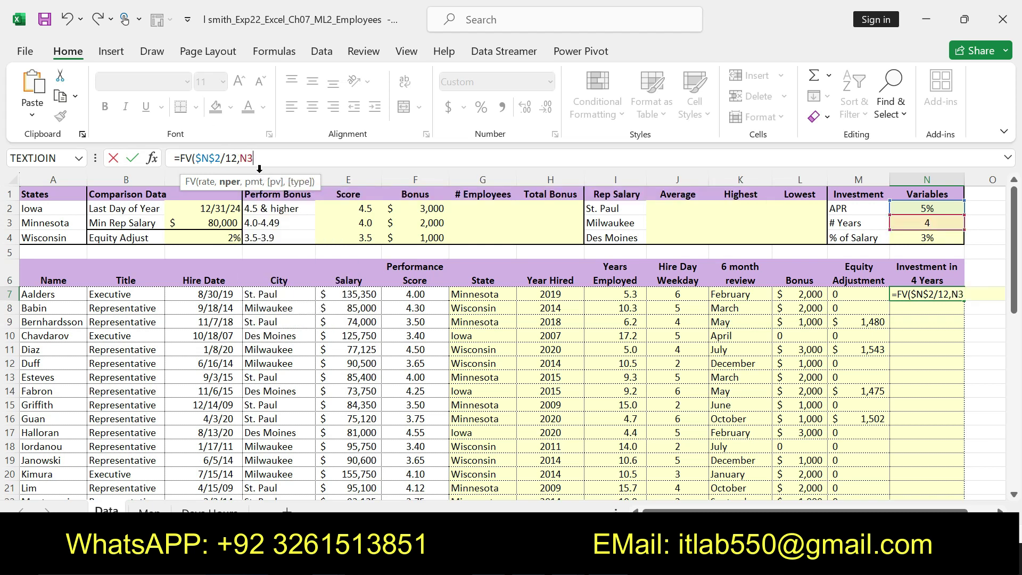
key("F4")
left_click(270, 158)
type("*1")
type("2")
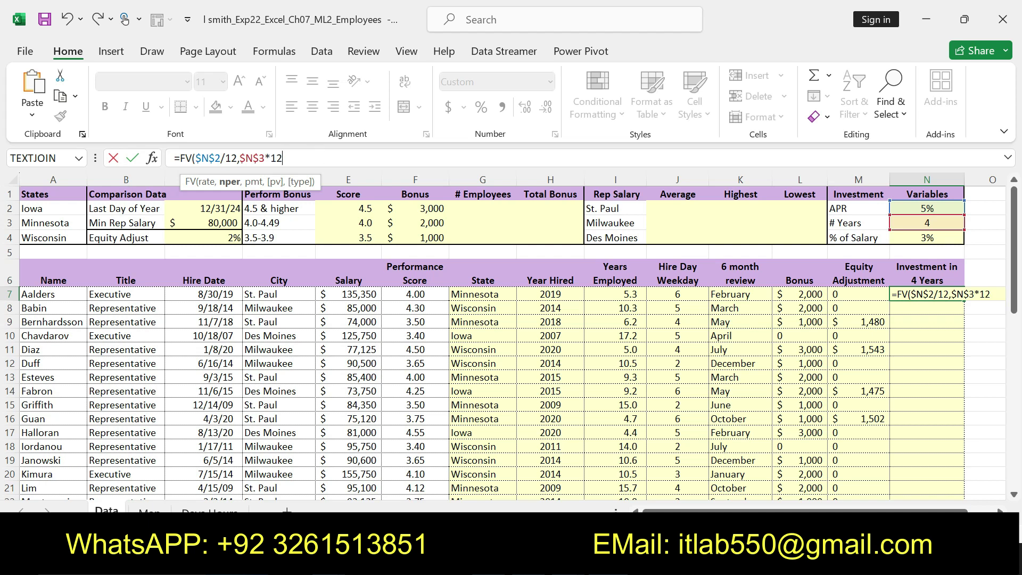
type(",")
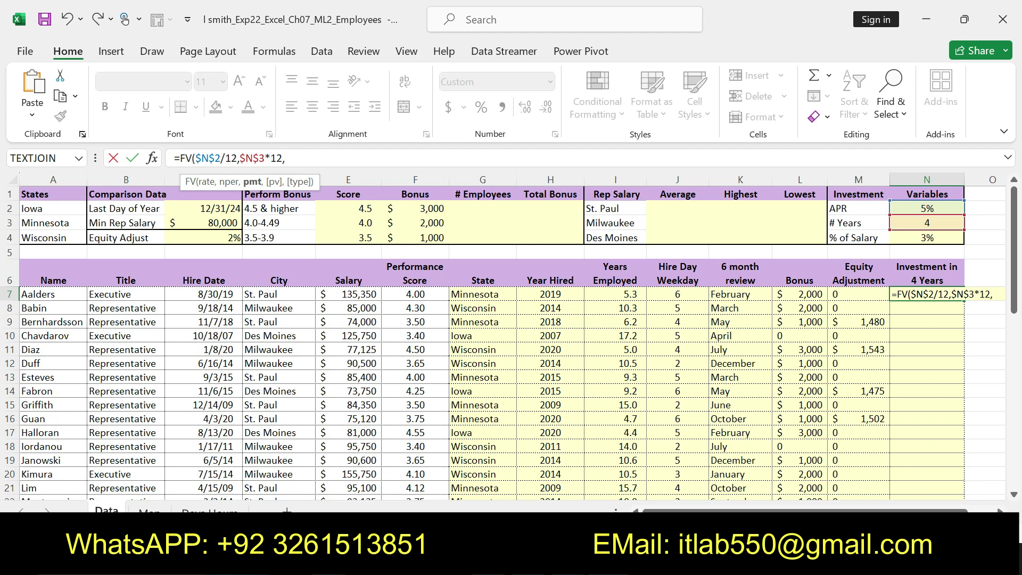
type("N4")
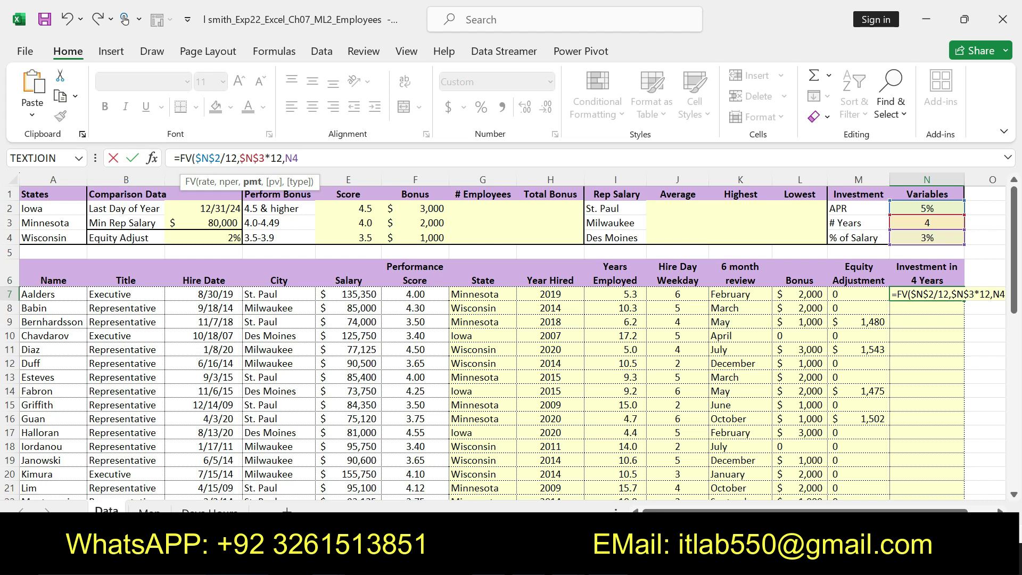
key("F4")
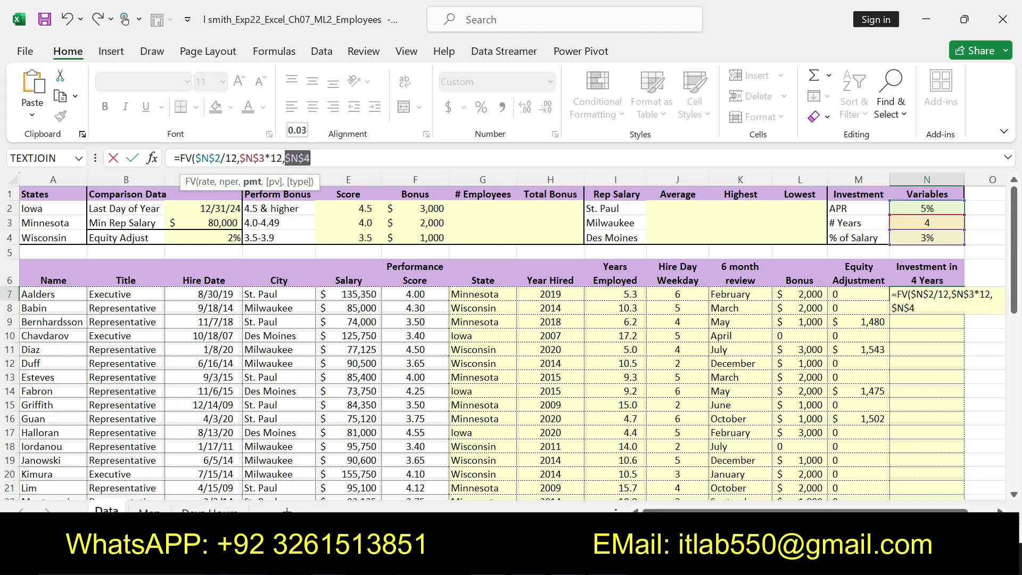
key("Right")
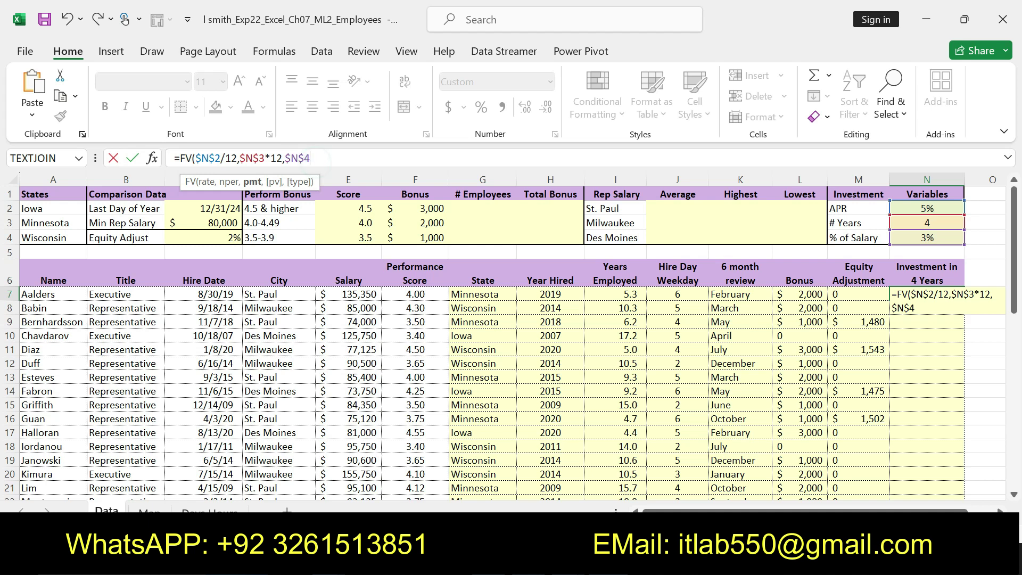
type("*E7")
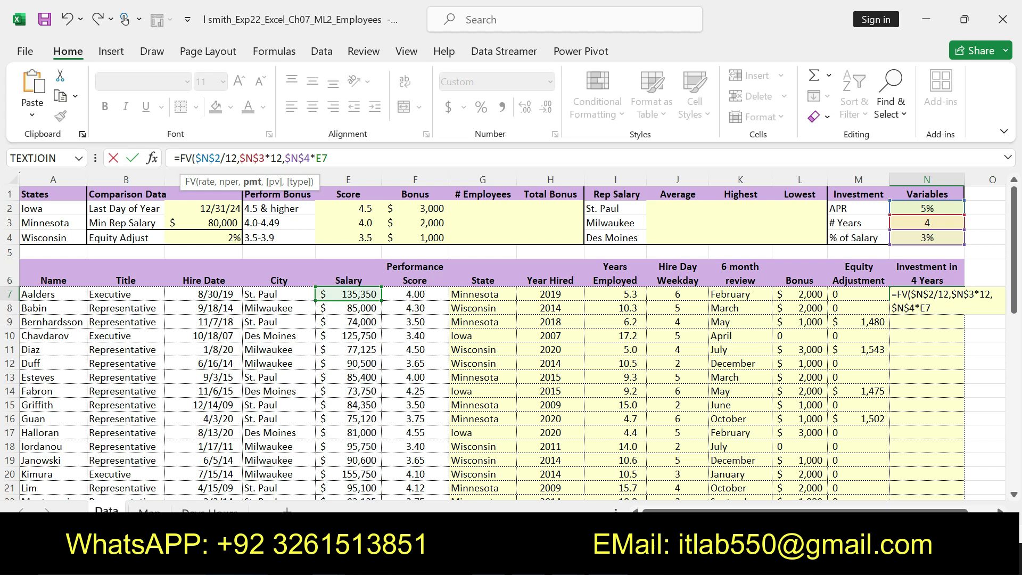
key("Return")
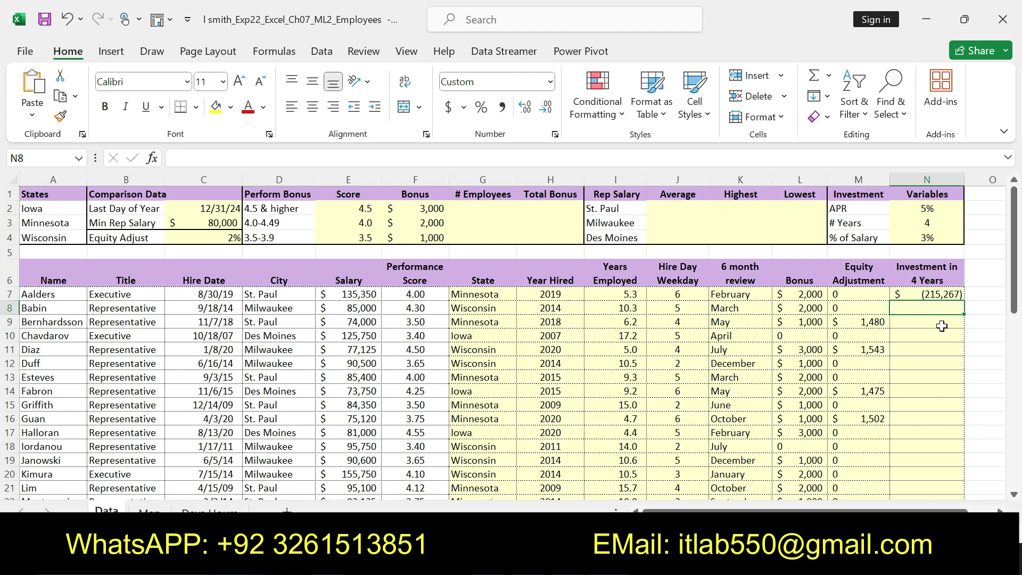
Fill N7's FV formula down column N for every employee.
left_click(922, 293)
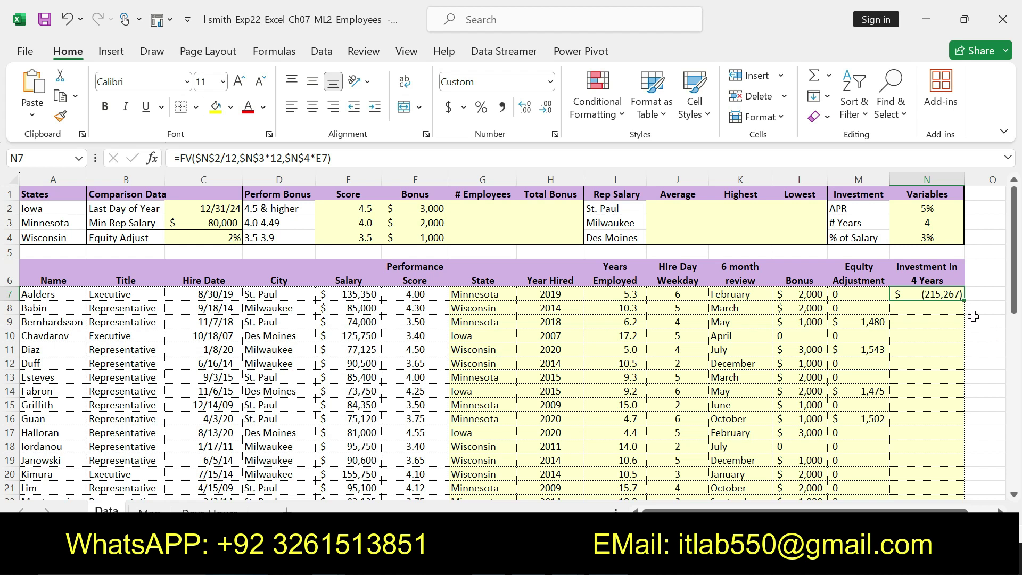
double_click(963, 302)
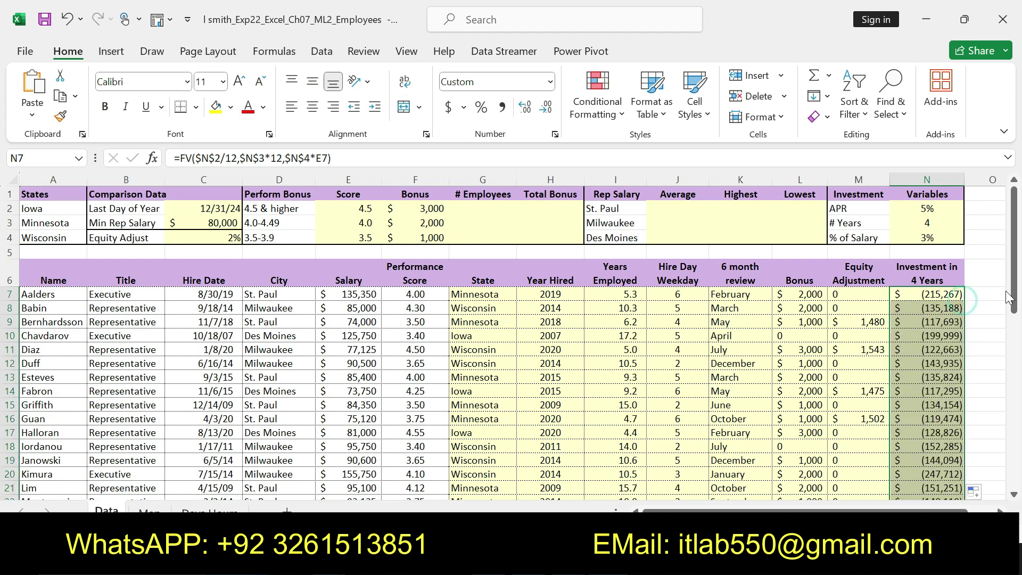
mouse_move(1013, 274)
left_mouse_down()
mouse_move(1012, 284)
mouse_move(1013, 274)
left_mouse_up()
Undo step 10's marking and make step 11's COUNTIF instructions bold and yellow-highlighted.
left_click(527, 565)
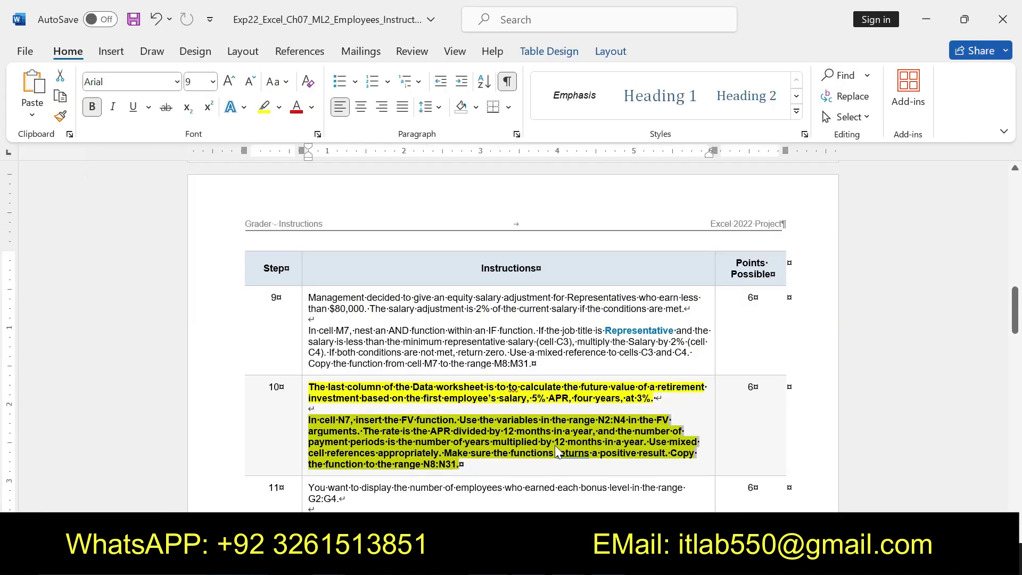
left_click(509, 462)
key("ctrl+z")
key("ctrl+z")
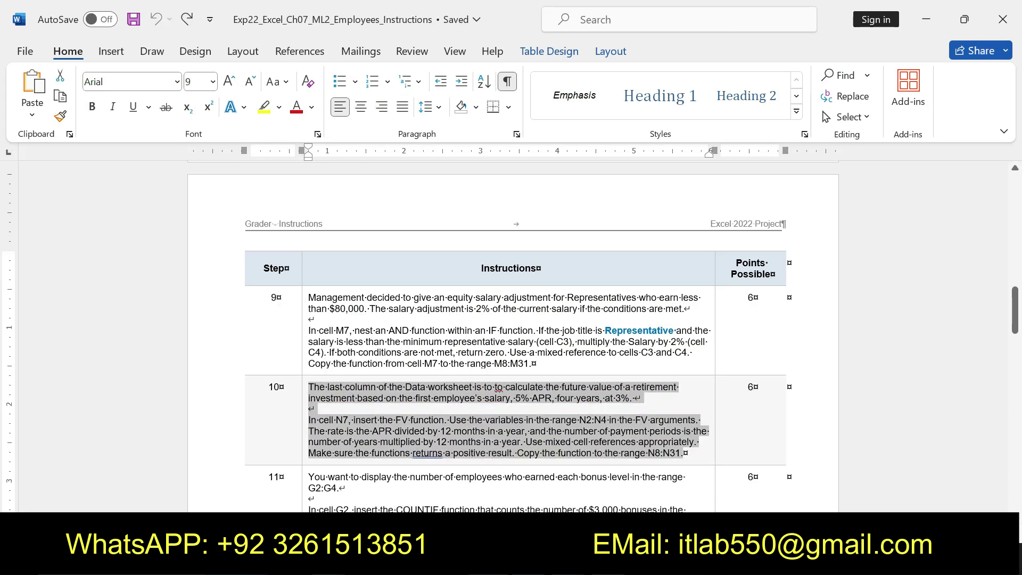
left_click_drag(1015, 310, 1015, 324)
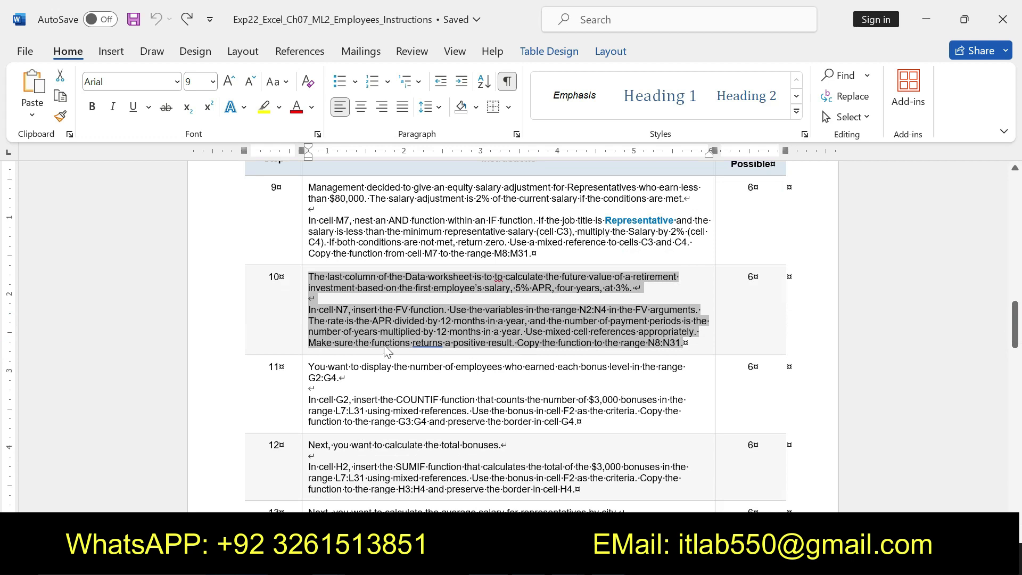
left_click_drag(308, 367, 576, 420)
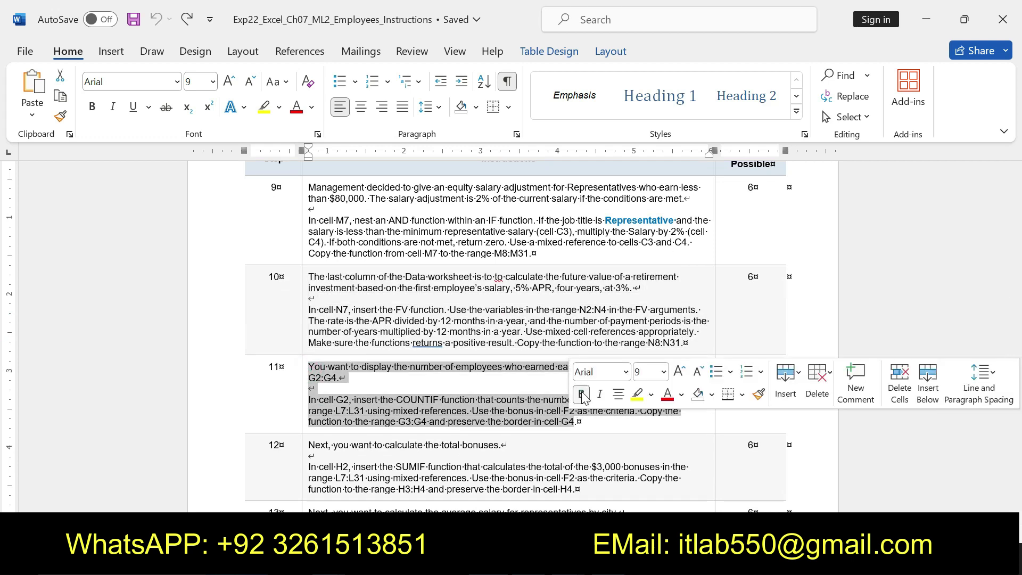
left_click(581, 394)
left_click(636, 394)
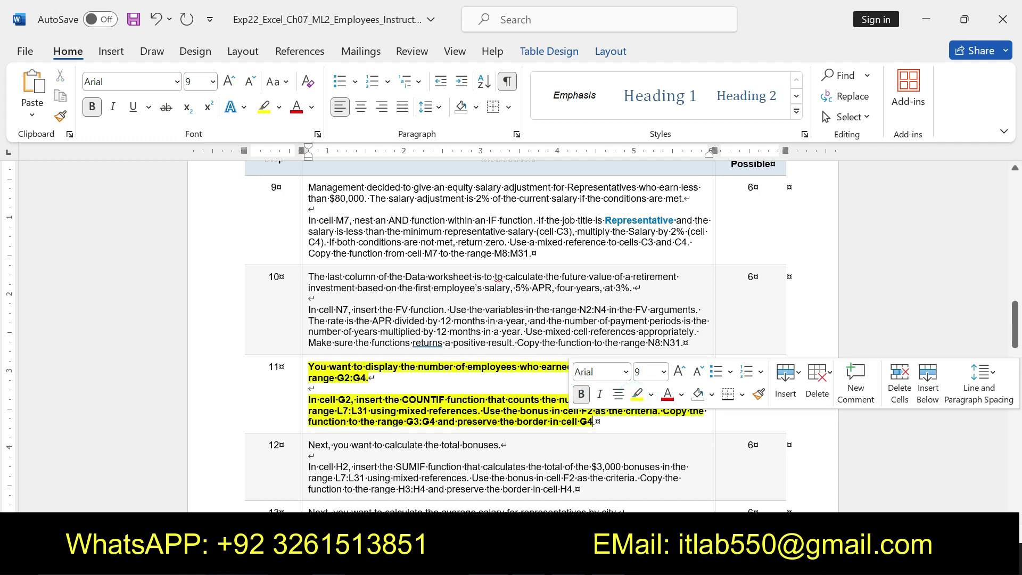
left_click_drag(308, 399, 596, 401)
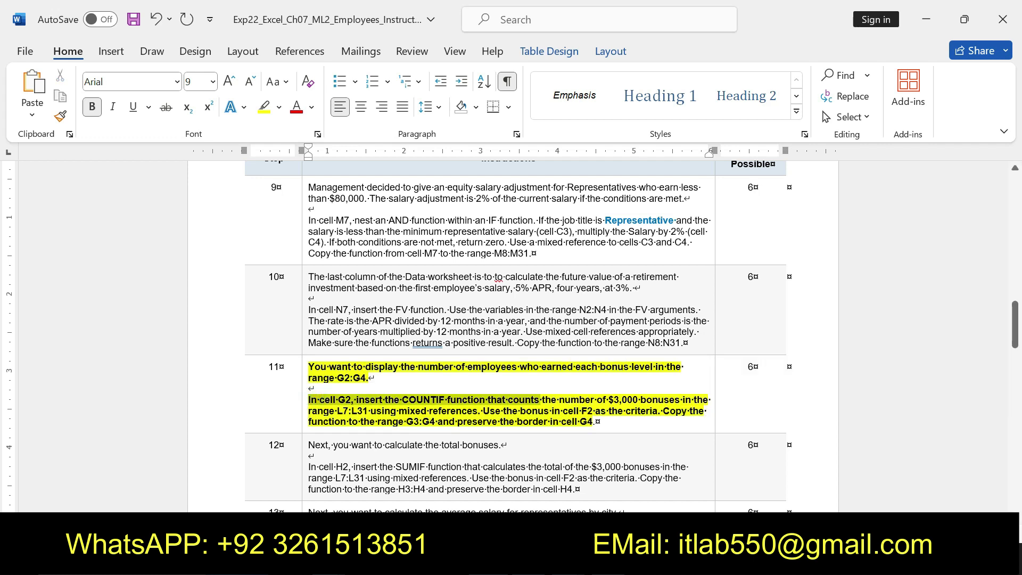
left_click_drag(596, 400, 594, 421)
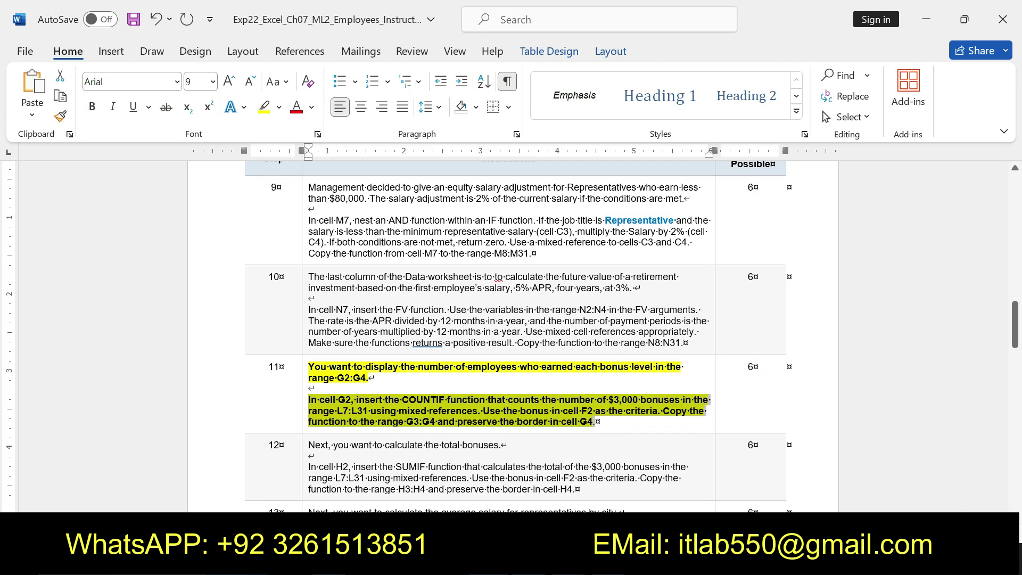
left_click(325, 414)
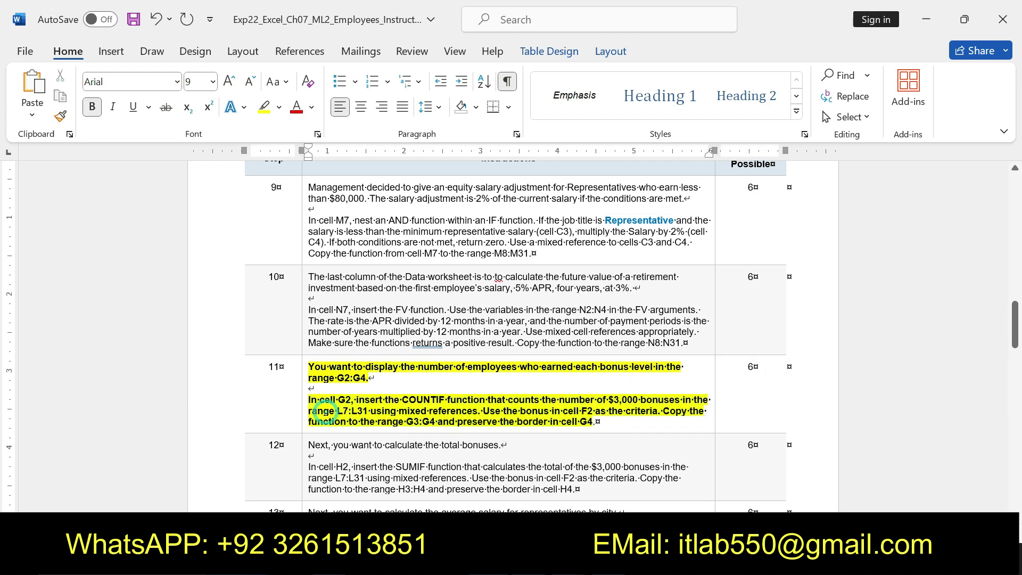
mouse_move(308, 399)
left_mouse_down()
mouse_move(484, 400)
mouse_move(594, 422)
left_mouse_up()
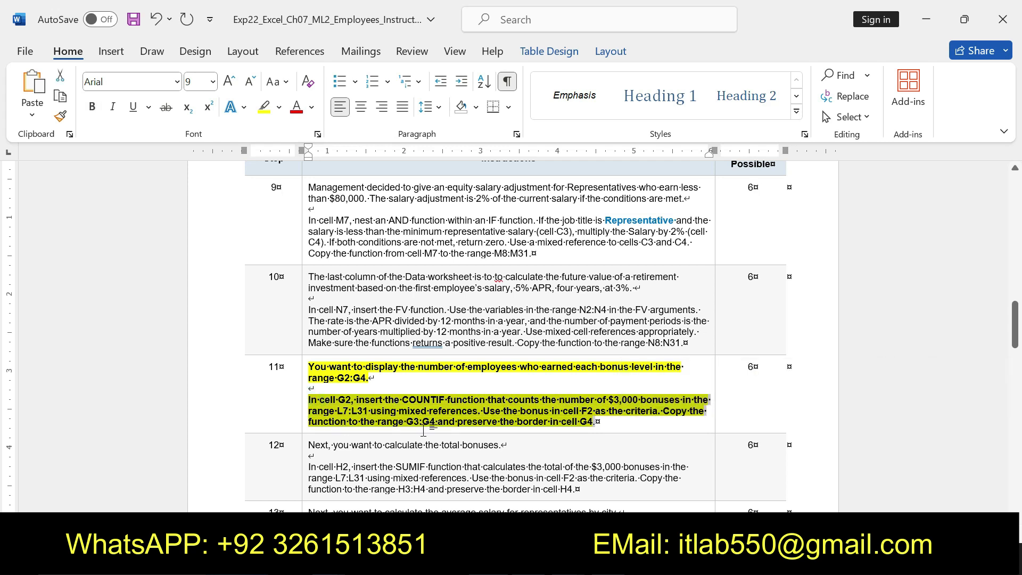
key("alt+Tab")
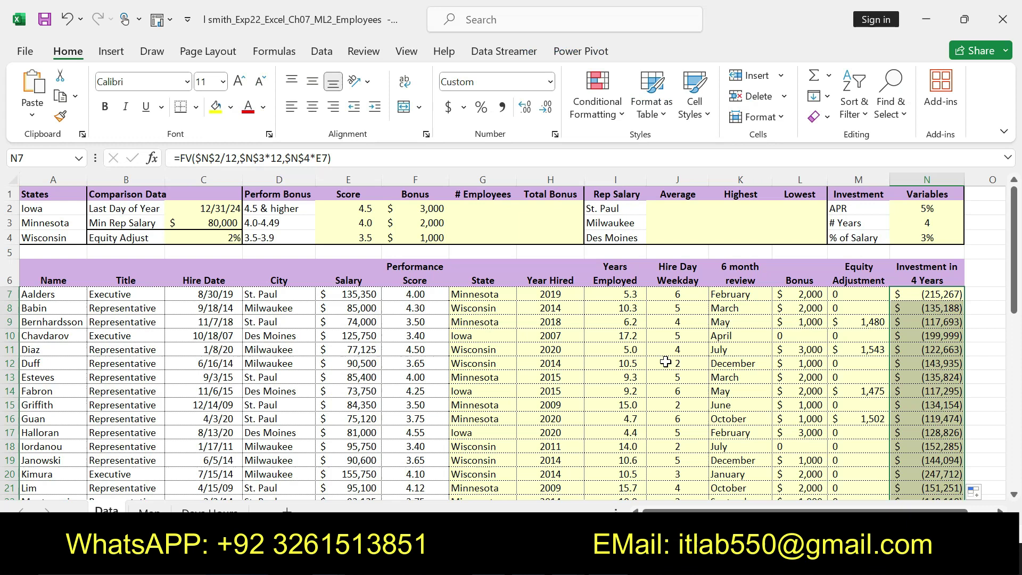
Enter =COUNTIF($L$7:$L$31,3000) in G2, which shows 3, and verify it.
left_click(486, 208)
type("=")
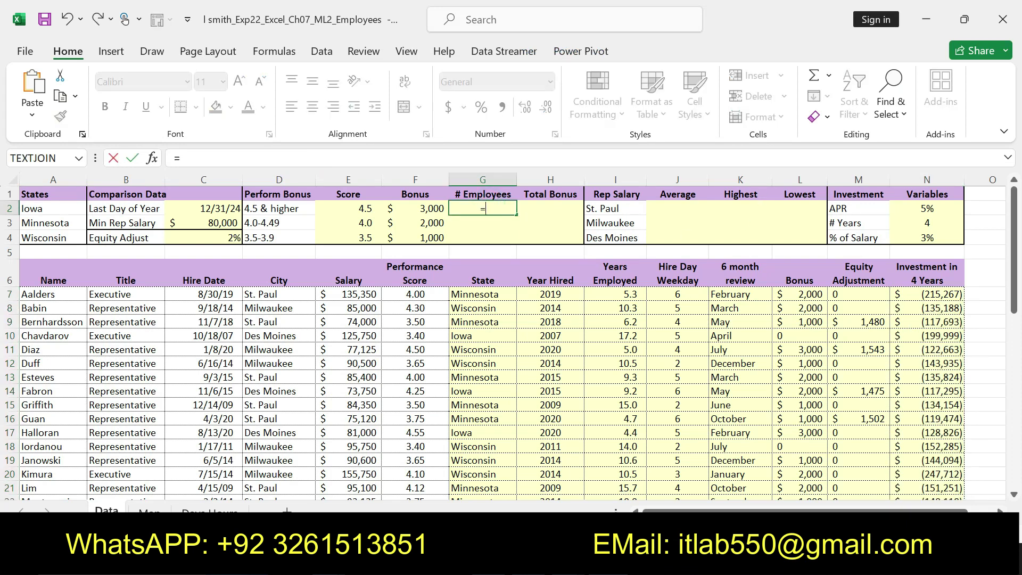
type("C")
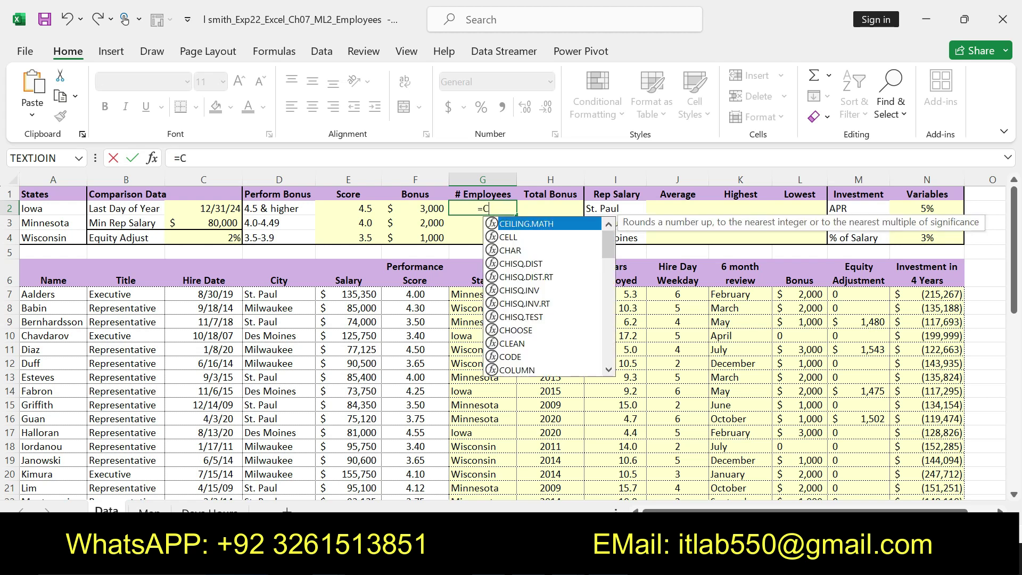
type("O")
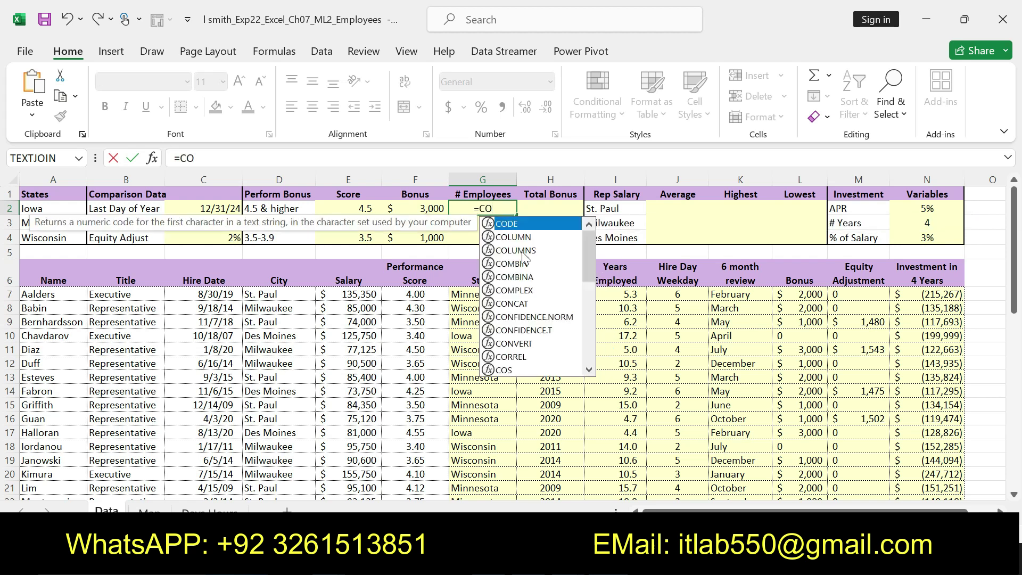
type("U")
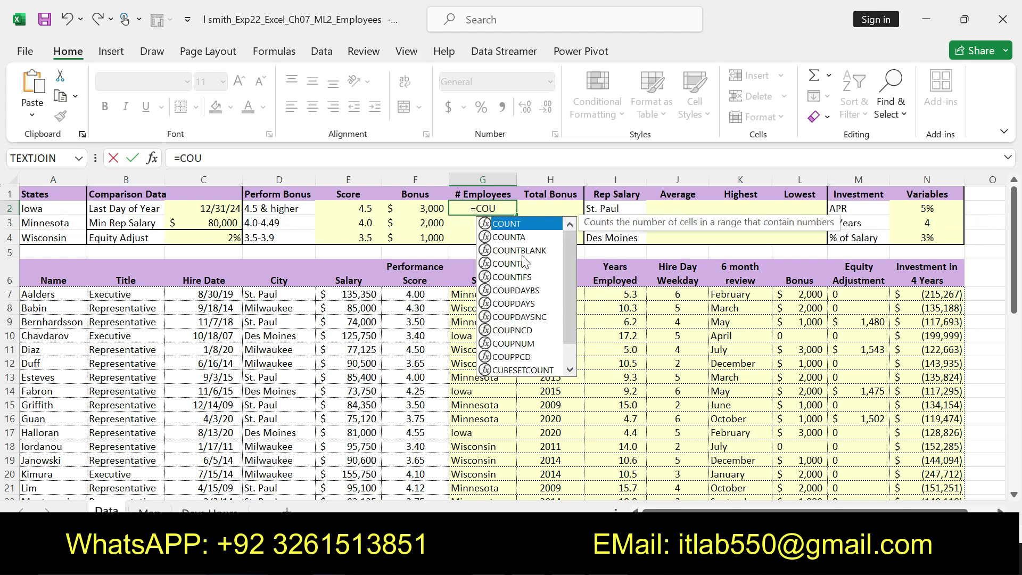
double_click(523, 266)
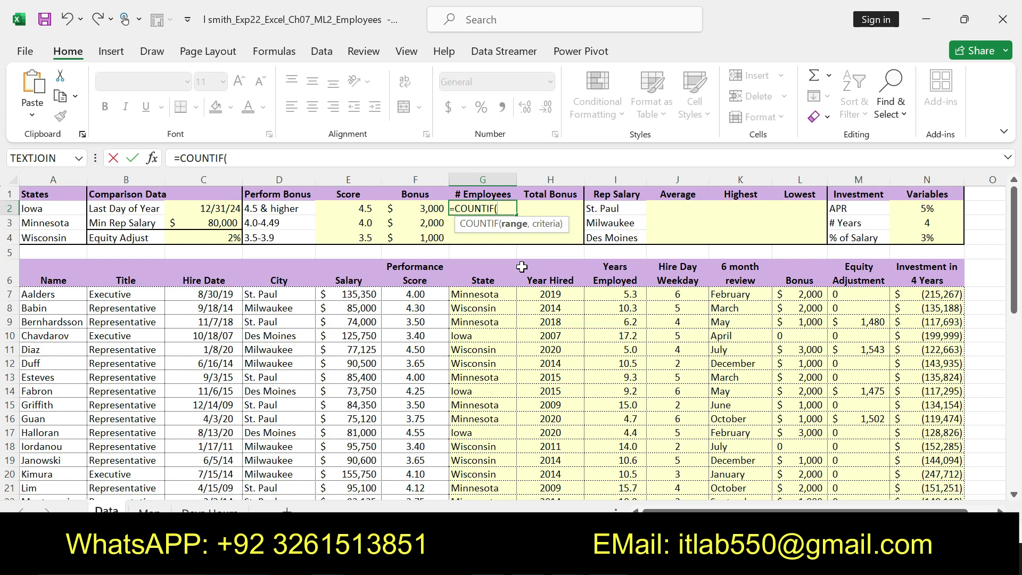
type("$L$7")
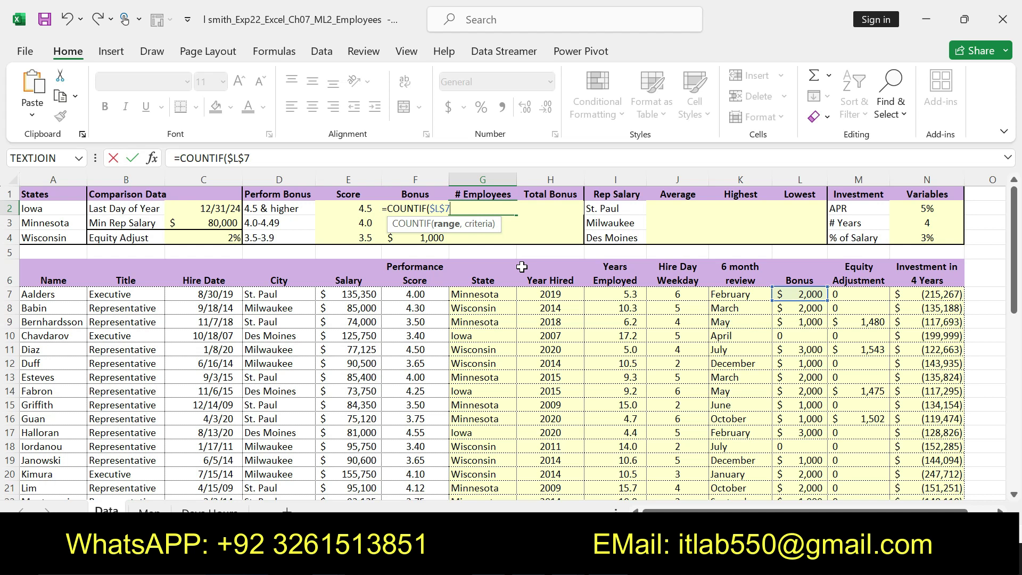
type(":$L$")
type("31")
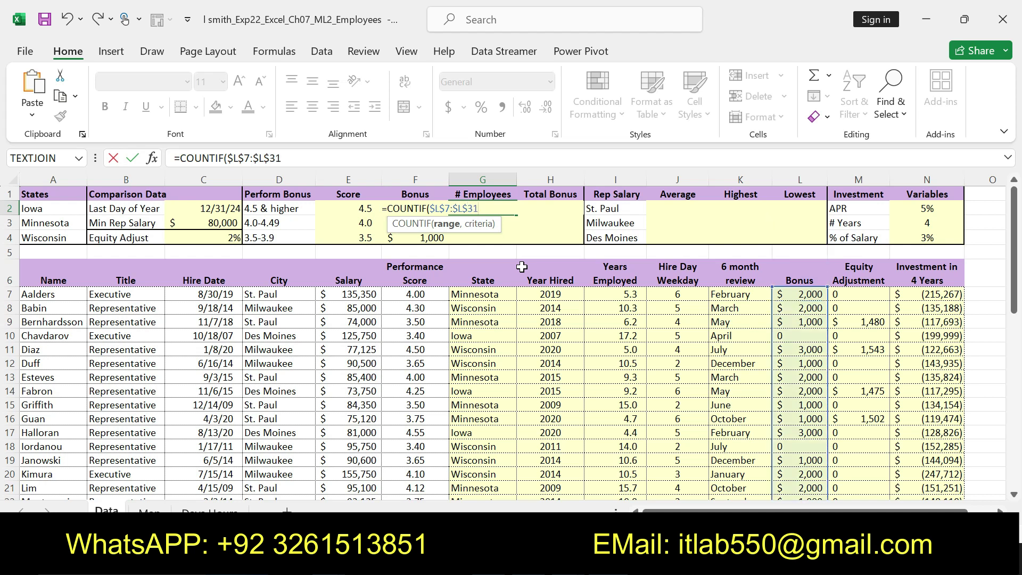
type(",3000")
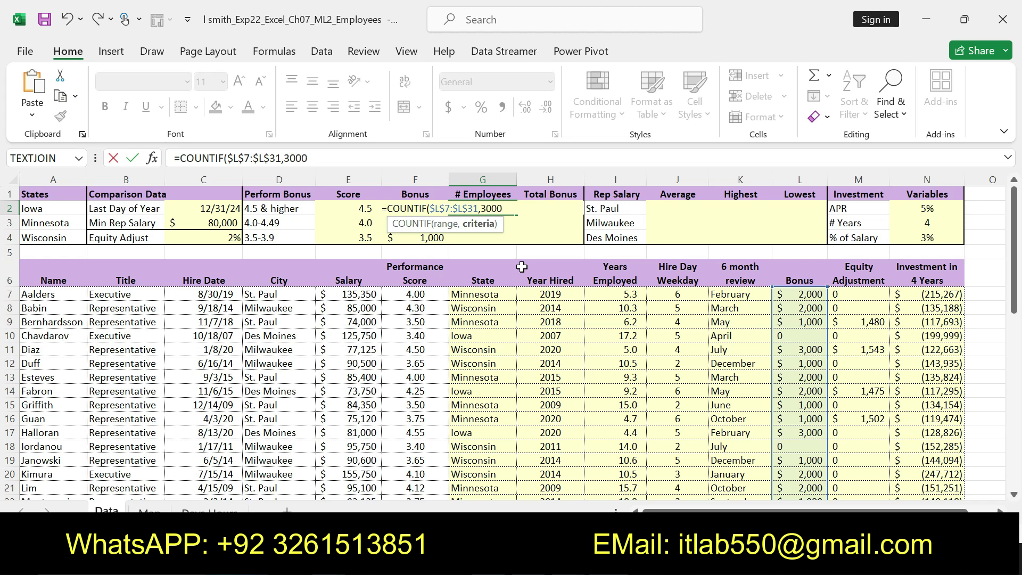
key("Return")
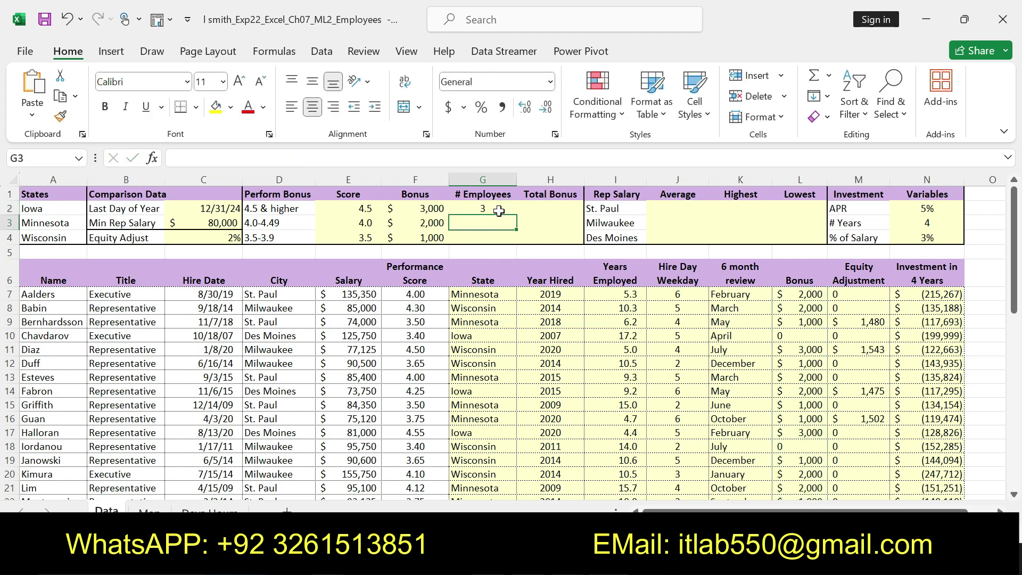
left_click(499, 211)
key("alt+Tab")
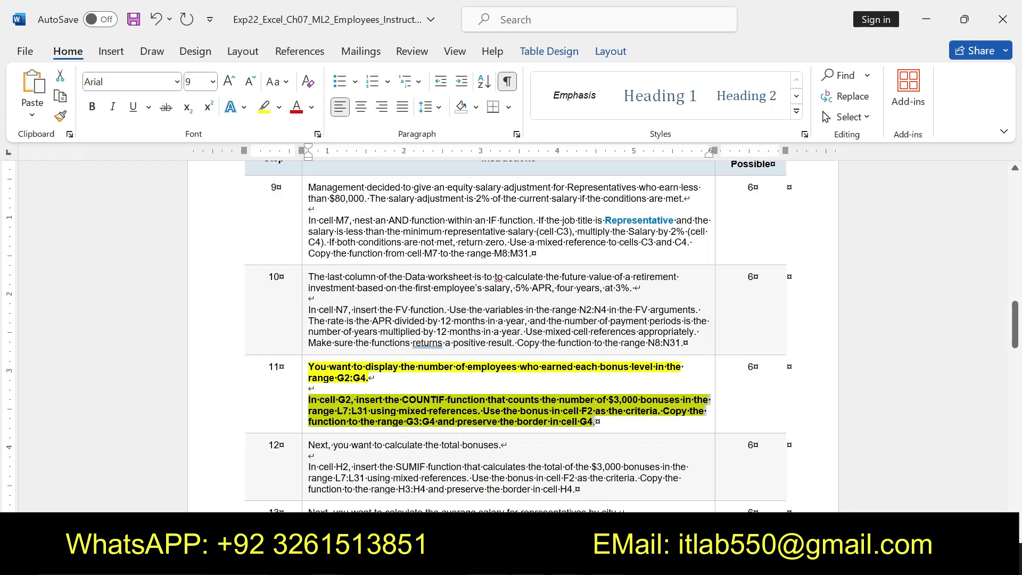
left_click(462, 429)
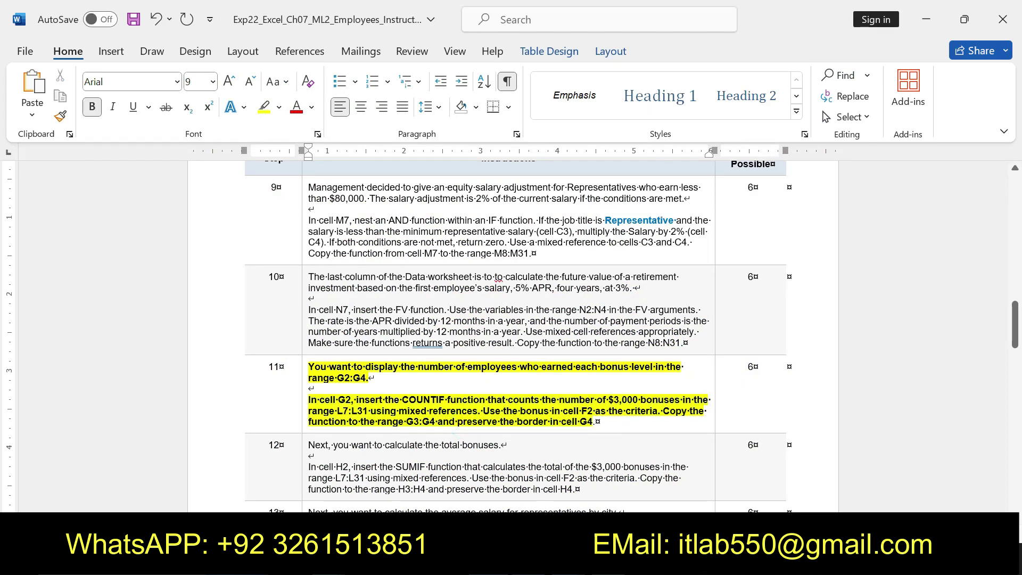
left_click_drag(663, 411, 595, 422)
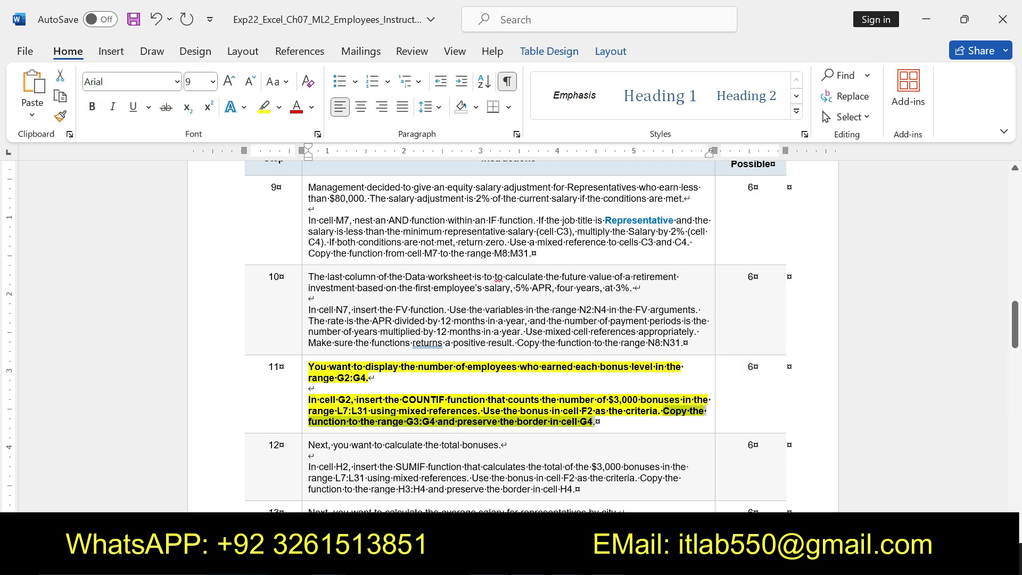
key("alt+Tab")
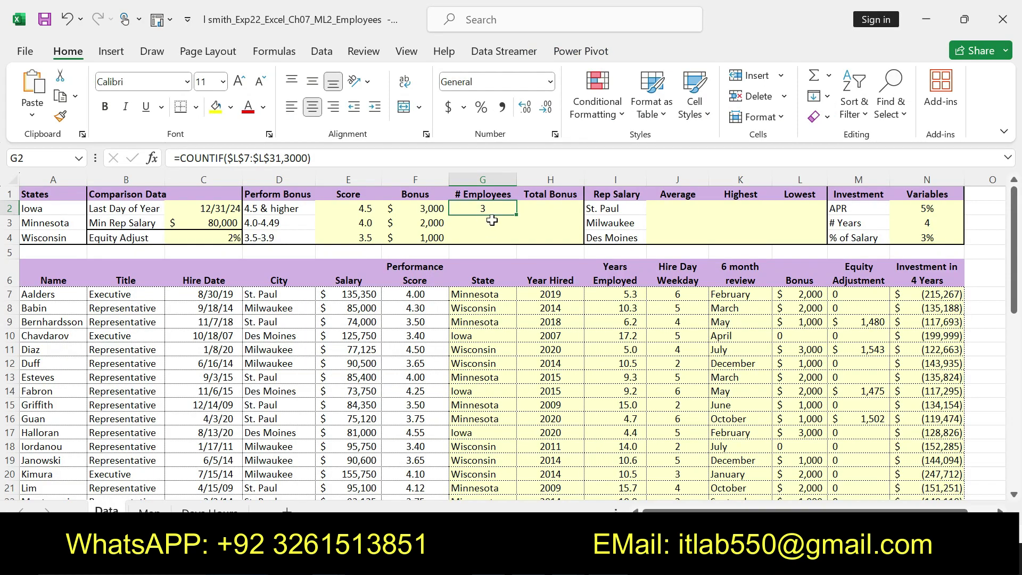
left_click_drag(517, 215, 510, 239)
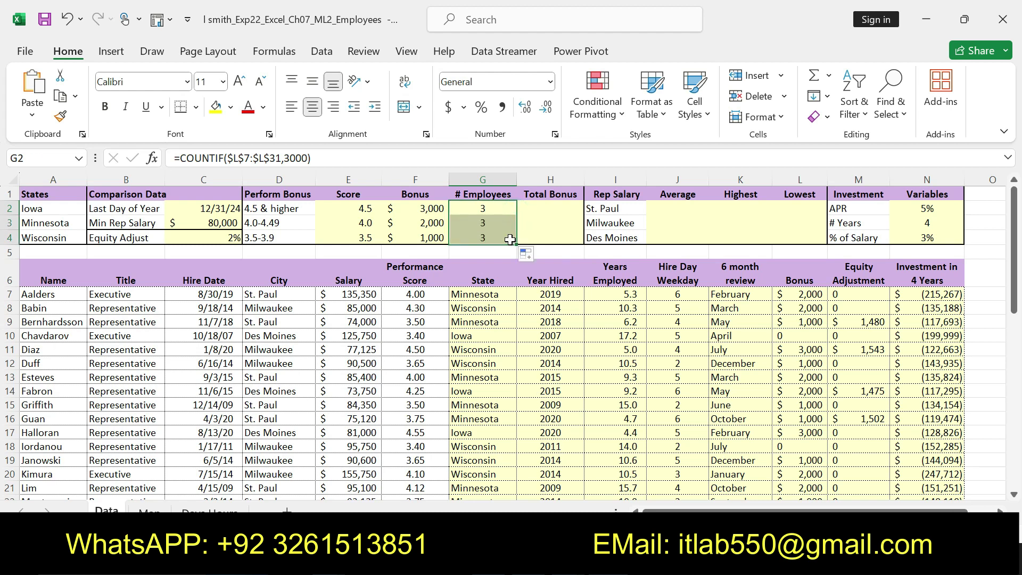
key("ctrl+z")
key("ctrl+c")
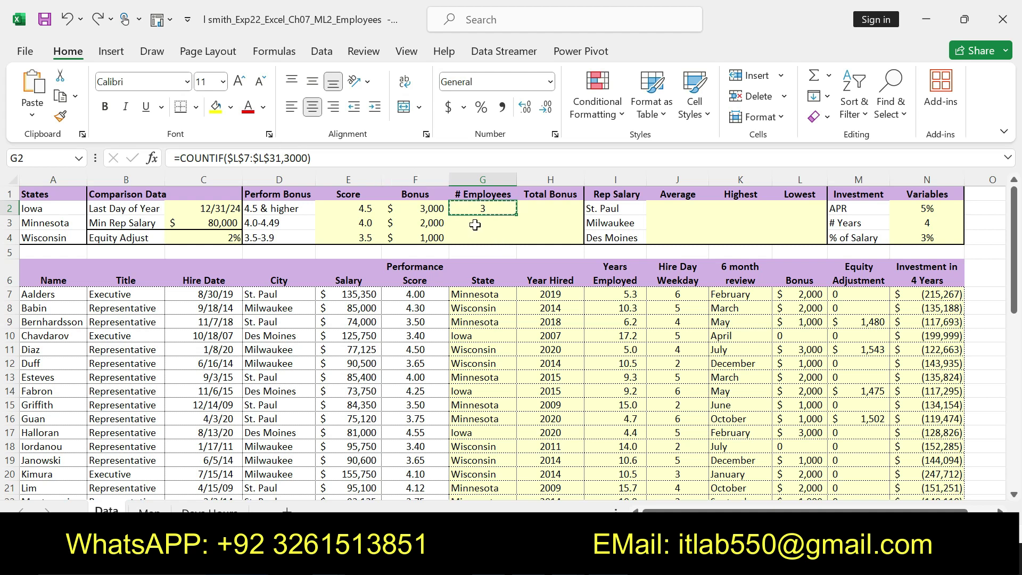
left_click_drag(476, 225, 479, 239)
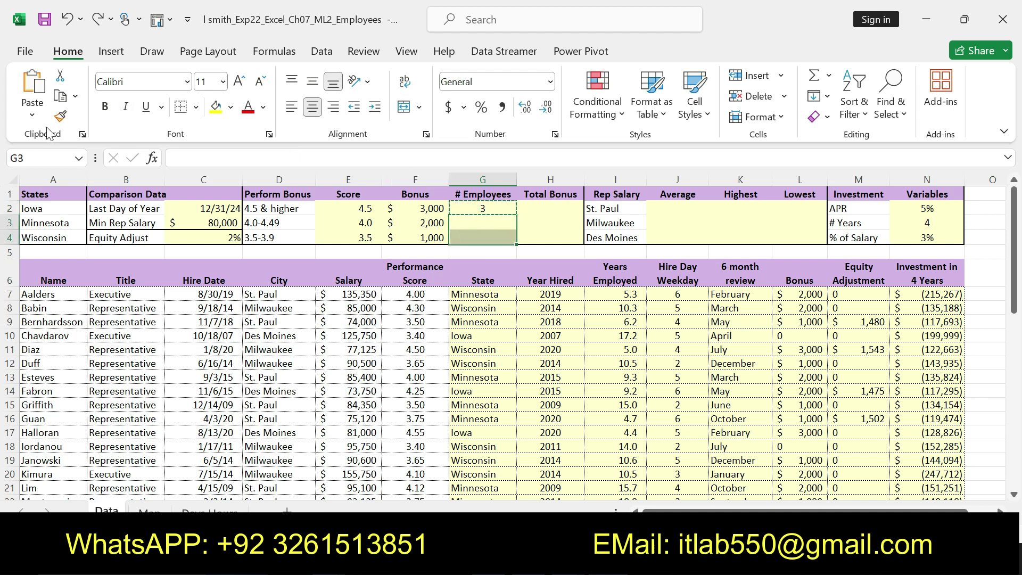
left_click(32, 115)
left_click(71, 160)
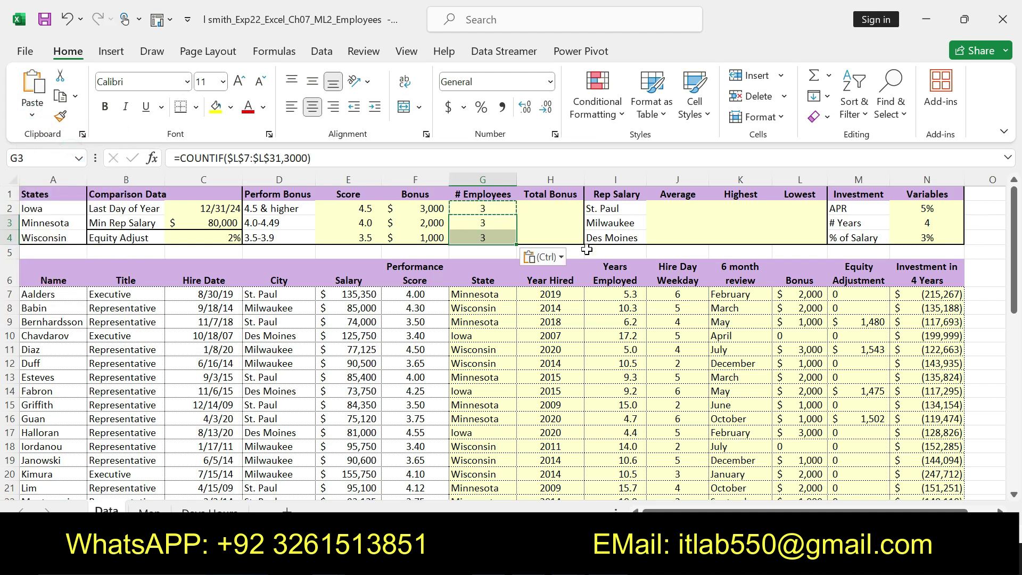
key("ctrl+z")
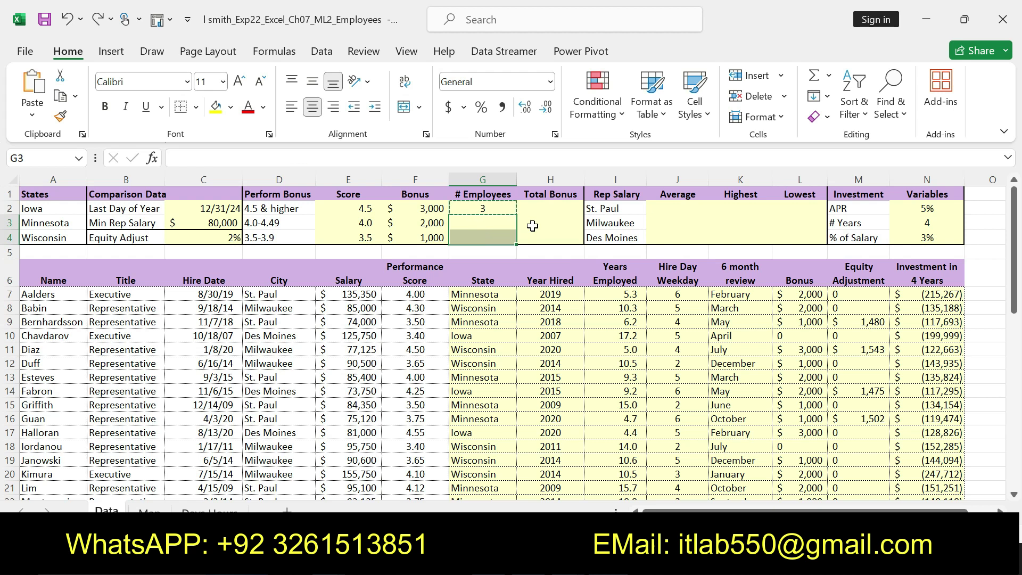
key("Escape")
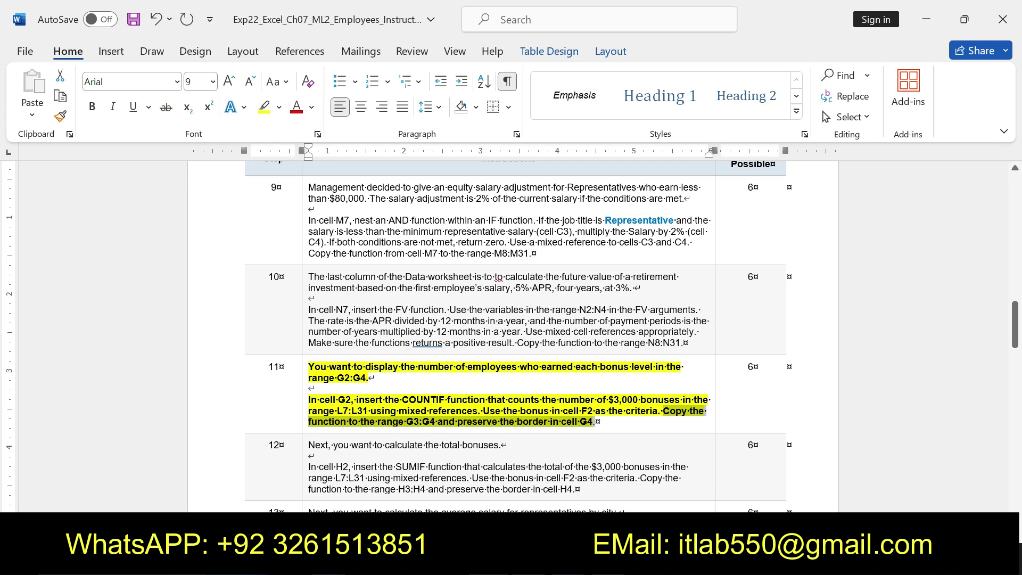
key("alt+Tab")
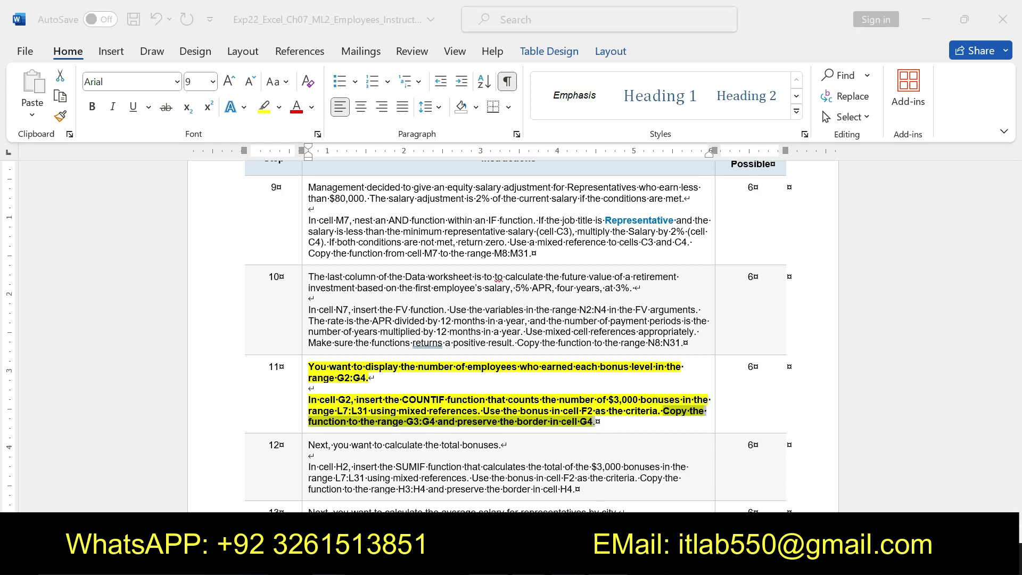
left_click(482, 227)
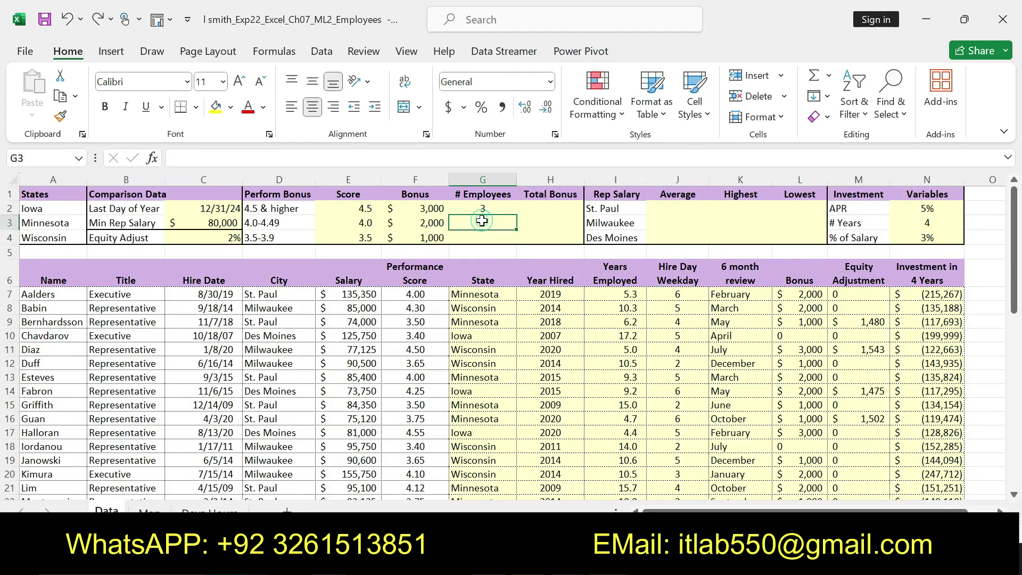
left_click(480, 237)
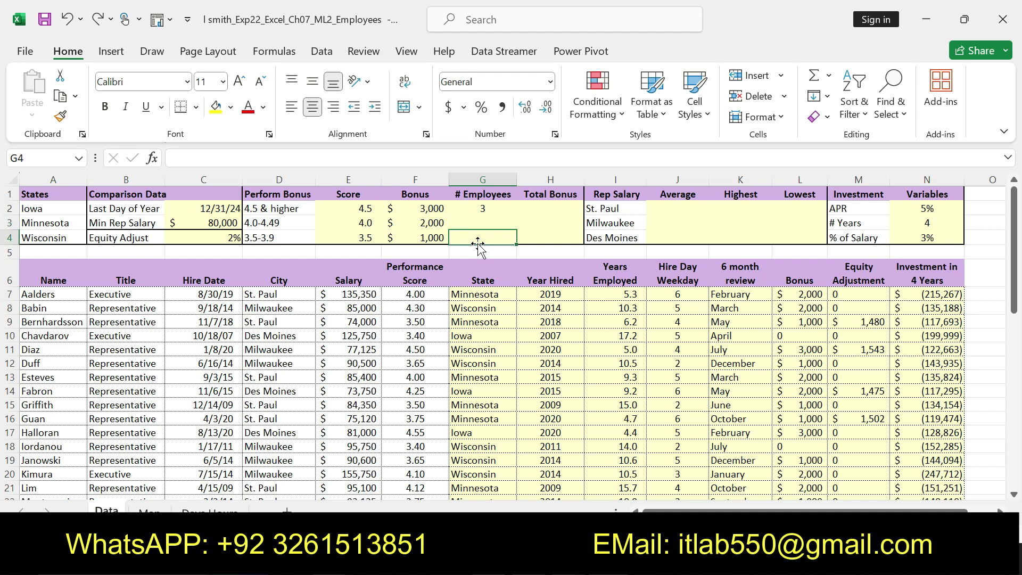
left_click(486, 210)
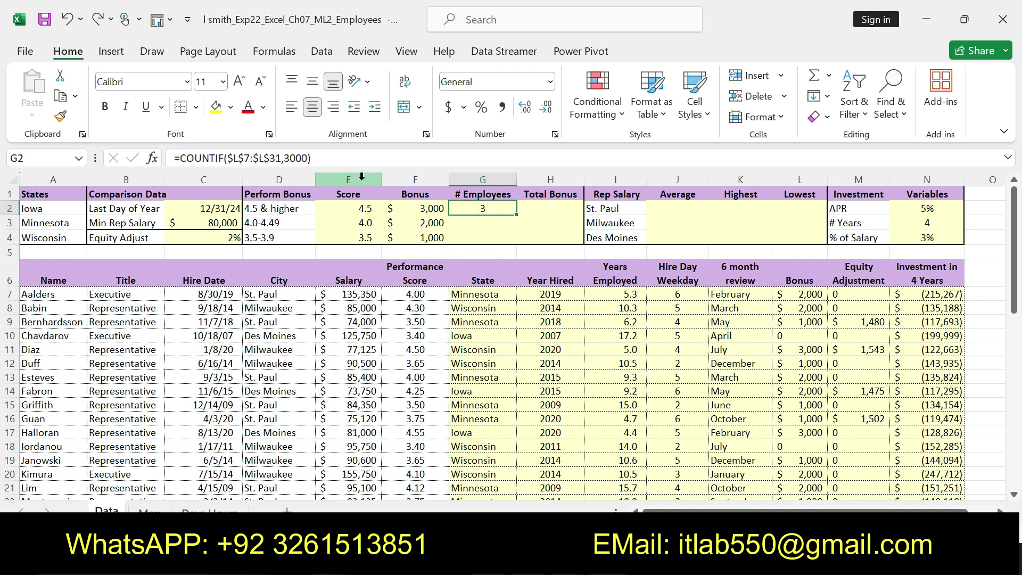
key("ctrl+c")
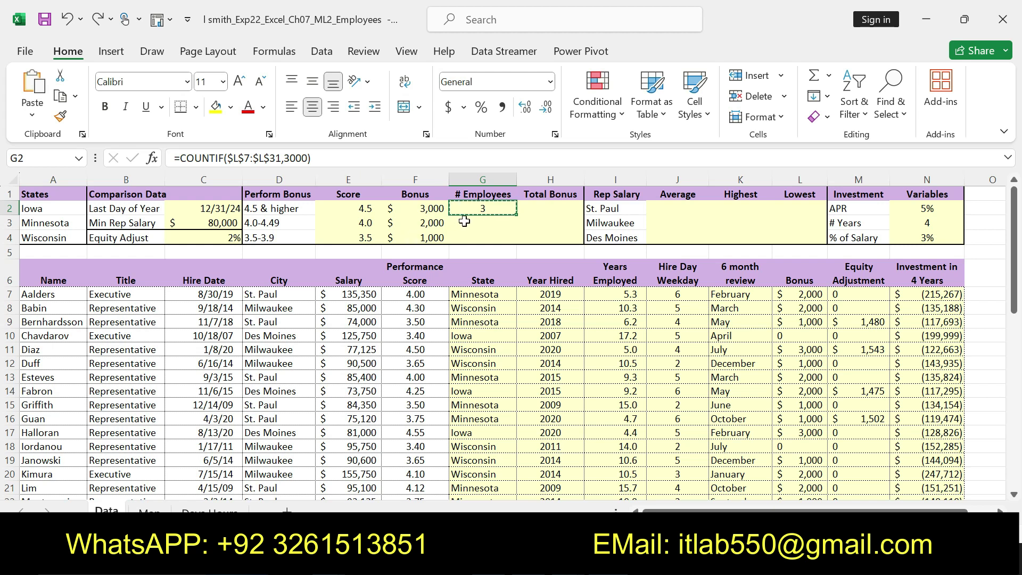
left_click_drag(463, 224, 463, 236)
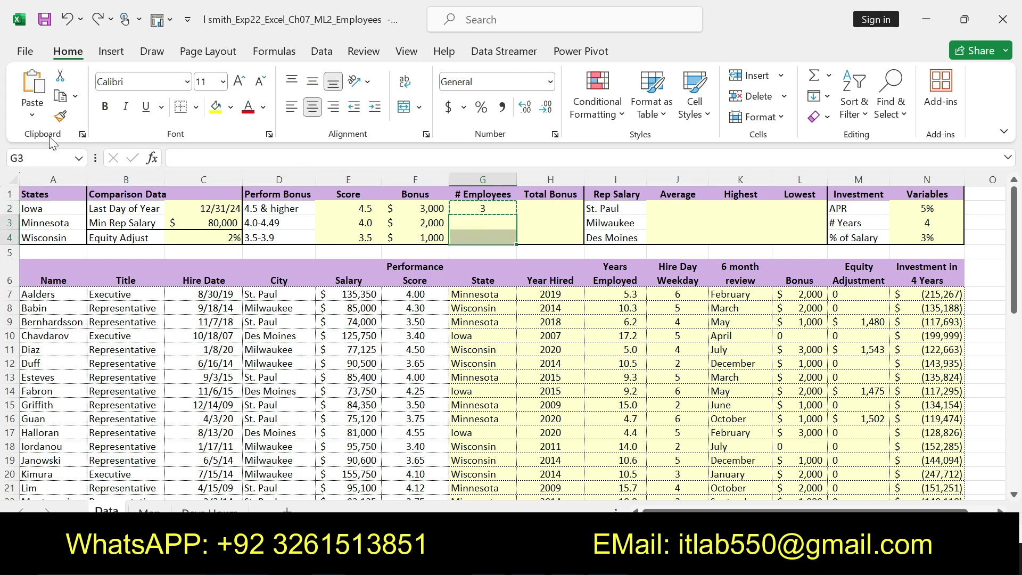
left_click(32, 115)
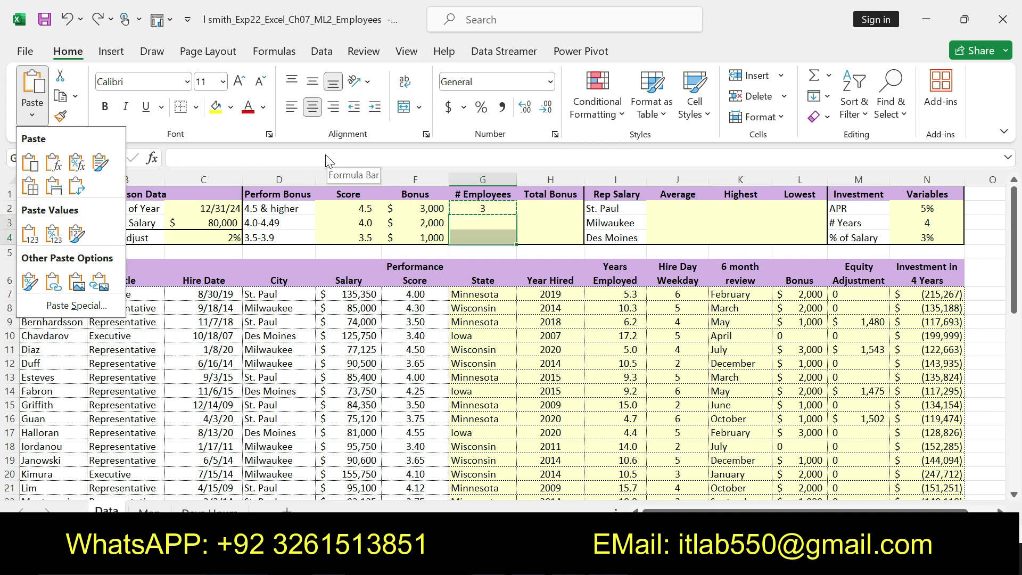
left_click(305, 162)
left_click(305, 159)
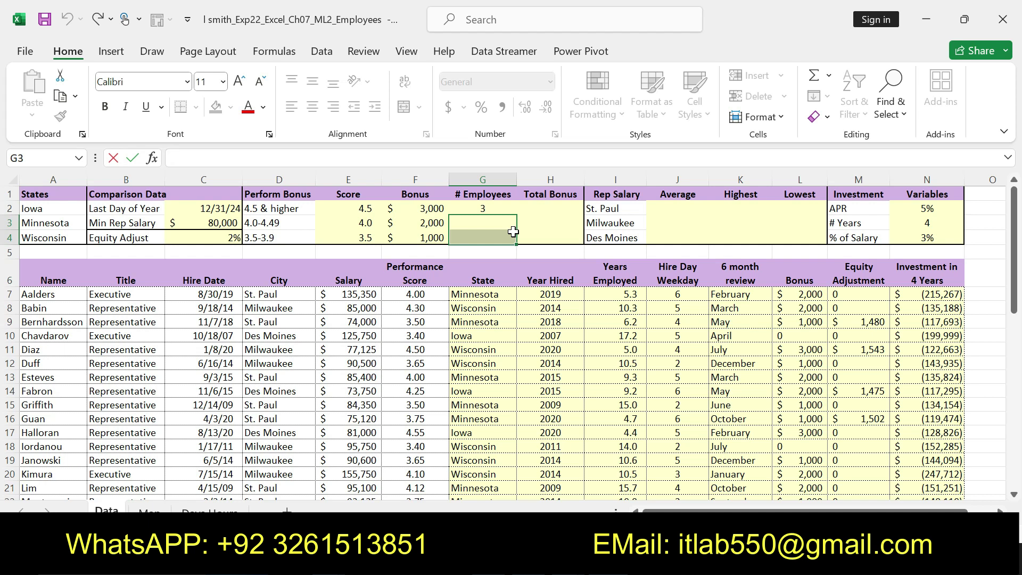
left_click_drag(513, 232, 502, 210)
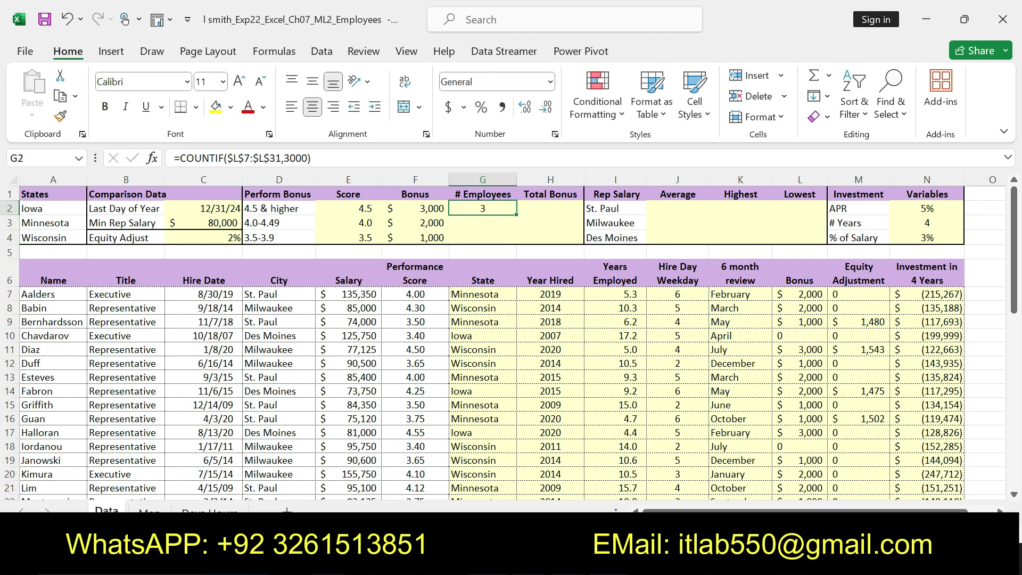
key("alt+Tab")
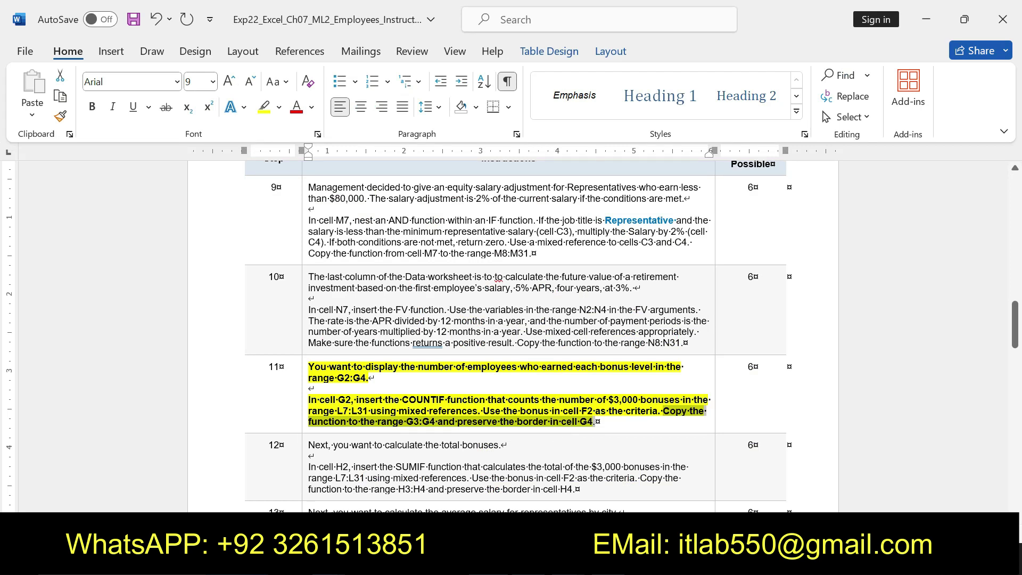
key("alt+Tab")
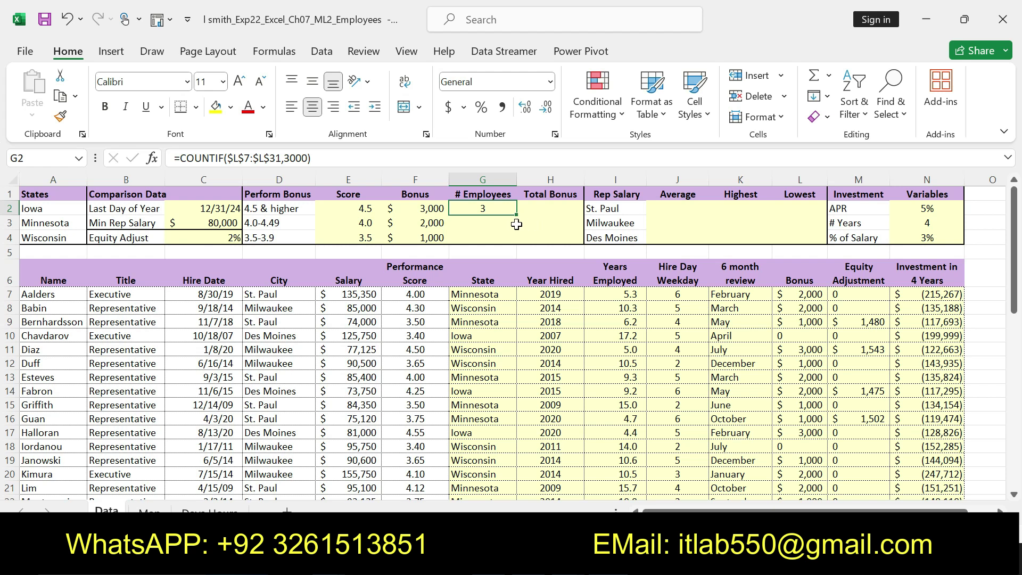
key("alt+Tab")
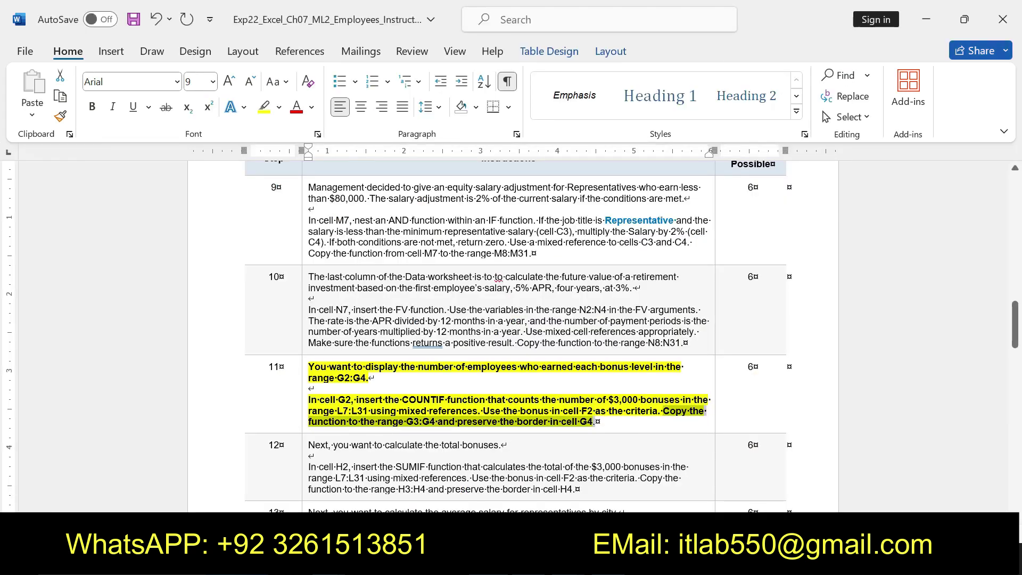
left_click(548, 426)
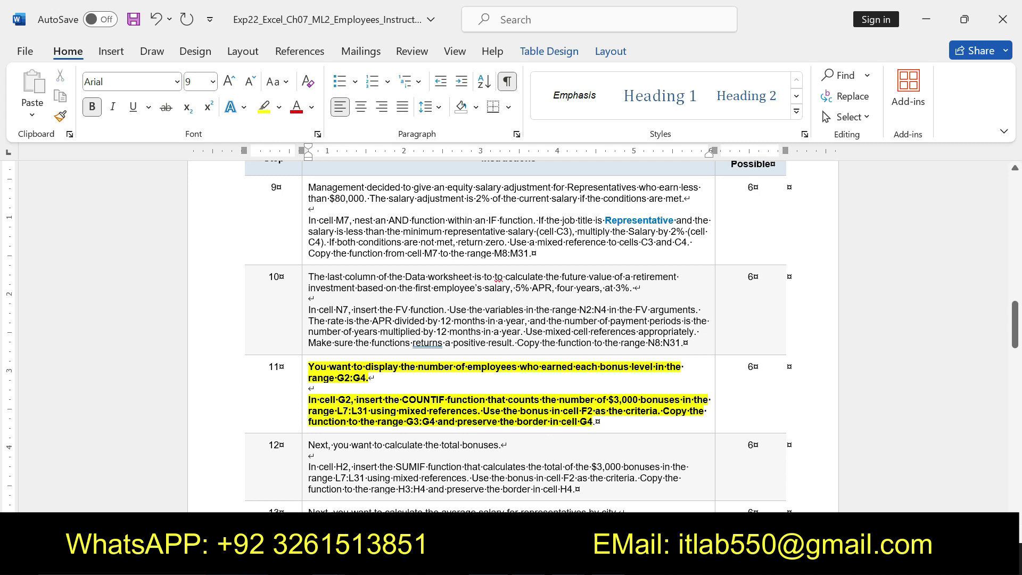
left_click_drag(487, 406, 438, 429)
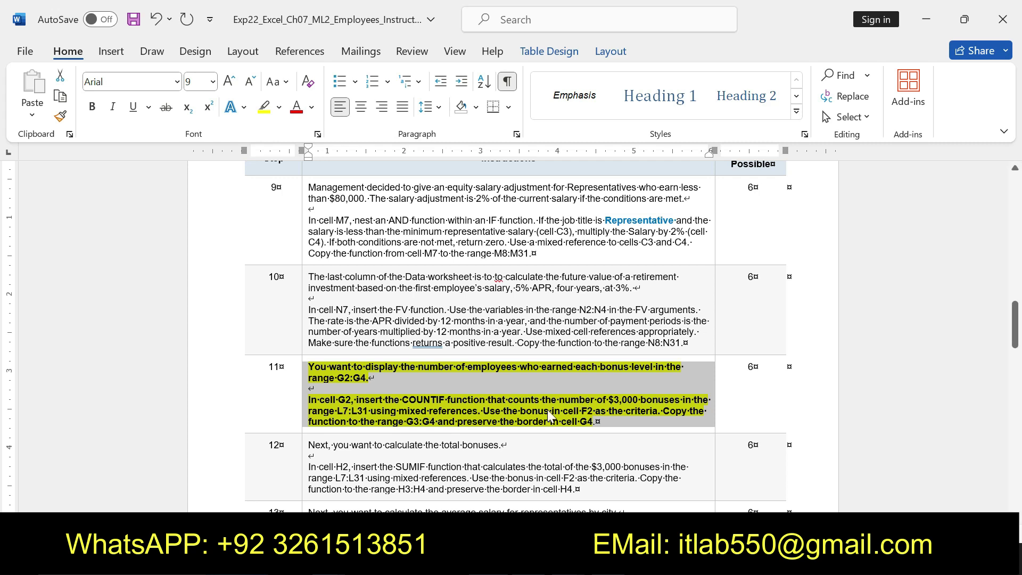
left_click(455, 422)
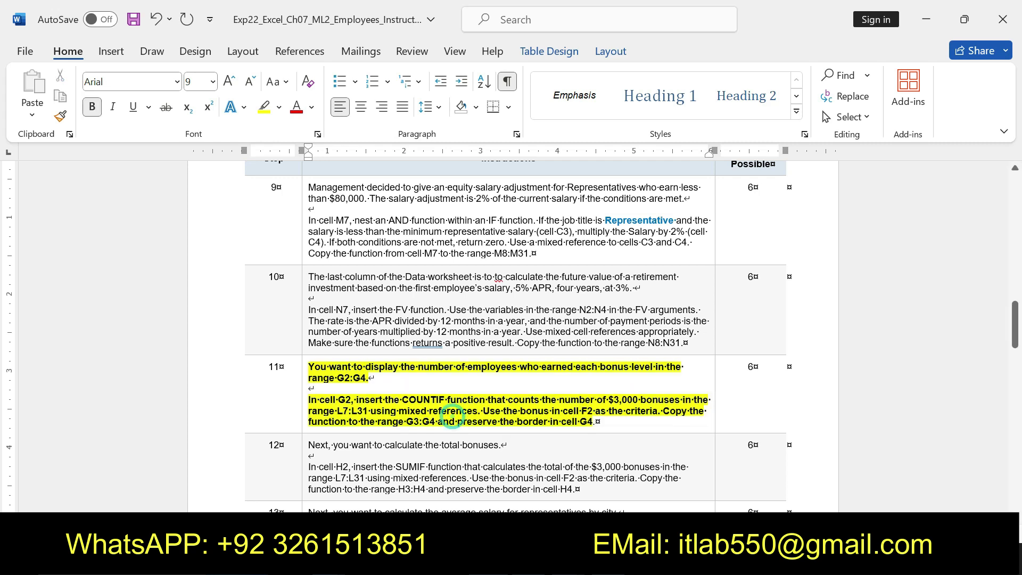
left_click_drag(406, 421, 593, 421)
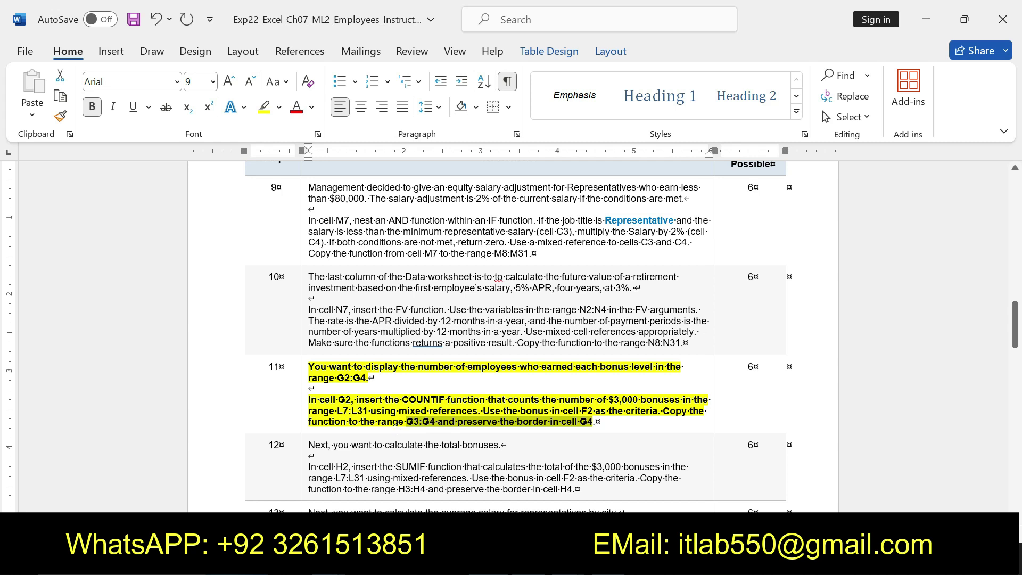
left_click_drag(308, 421, 593, 421)
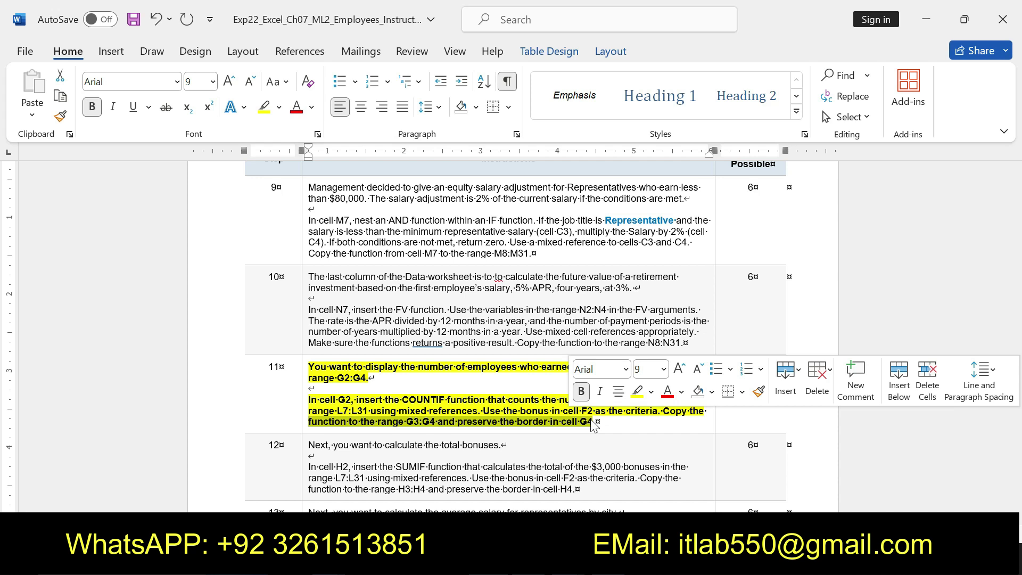
left_click(505, 422)
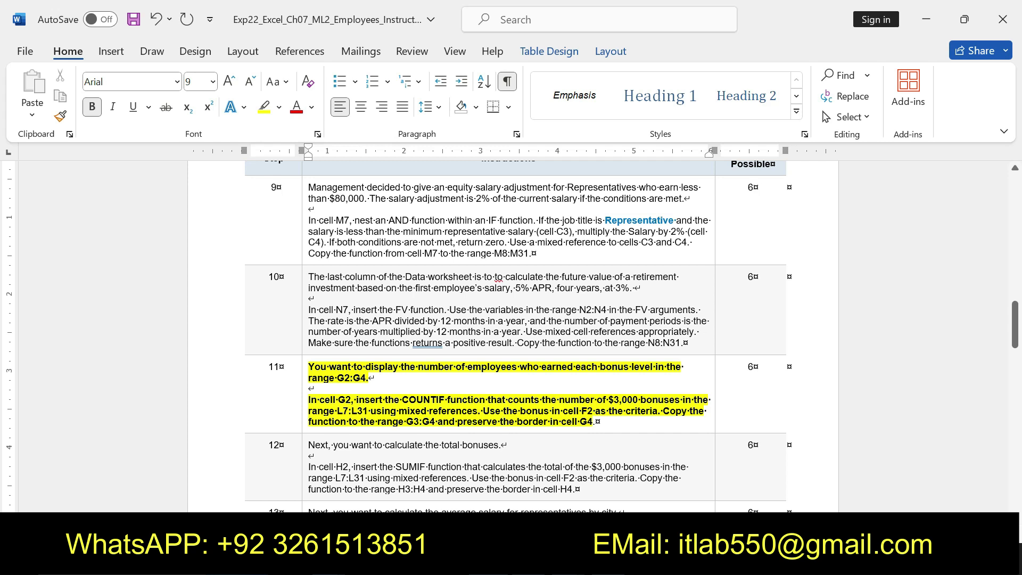
Undo step 11's marking and make step 12's SUMIF instructions bold with yellow highlight.
key("ctrl+z")
key("ctrl+z")
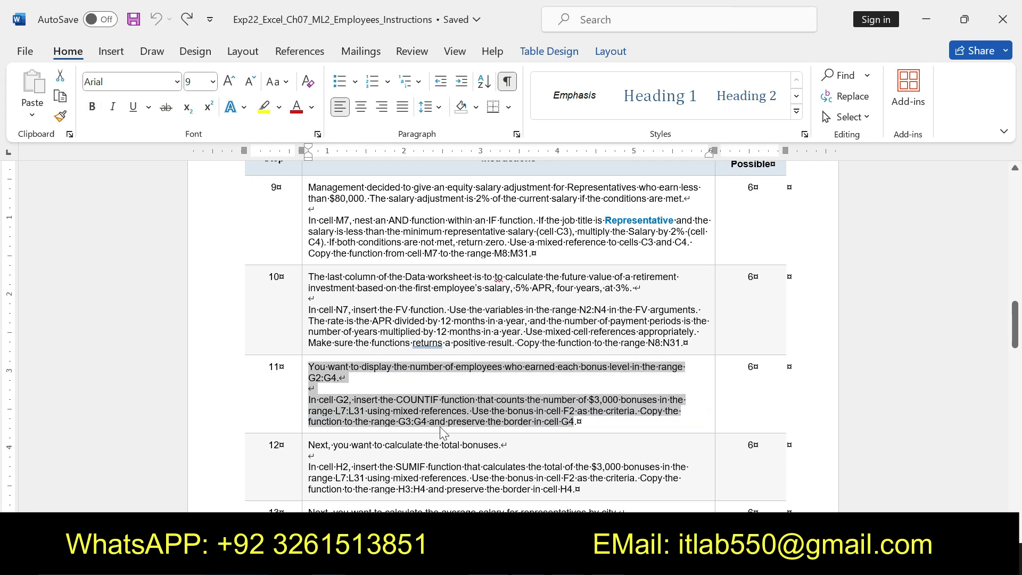
left_click_drag(308, 444, 615, 489)
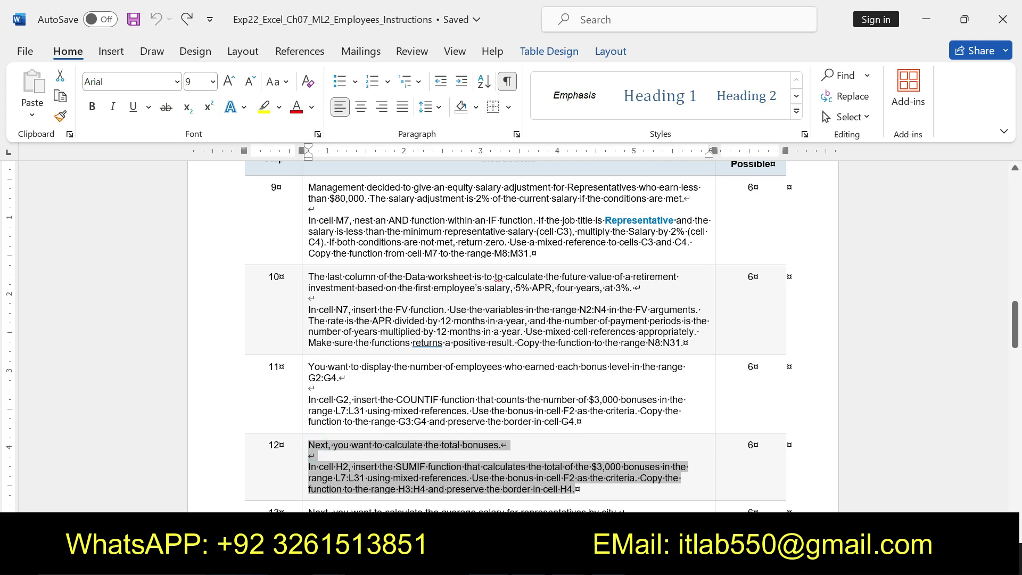
left_click(580, 463)
left_click(641, 464)
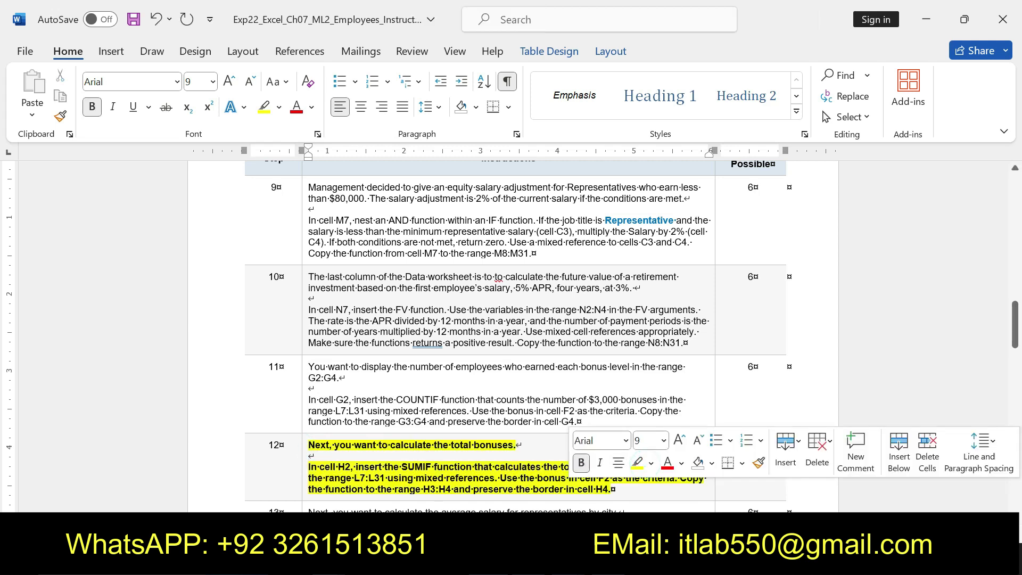
left_click_drag(309, 445, 611, 488)
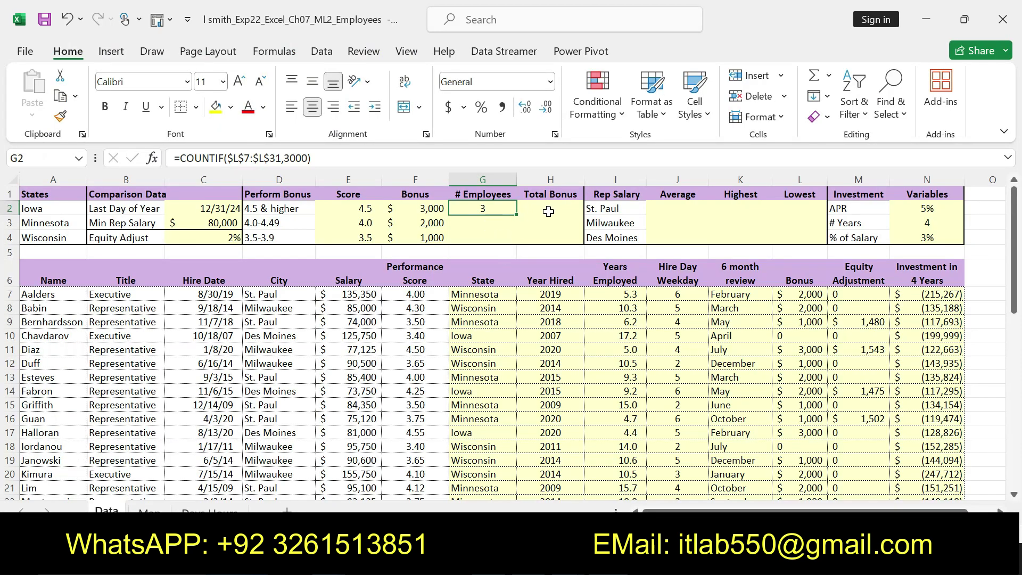
left_click(551, 209)
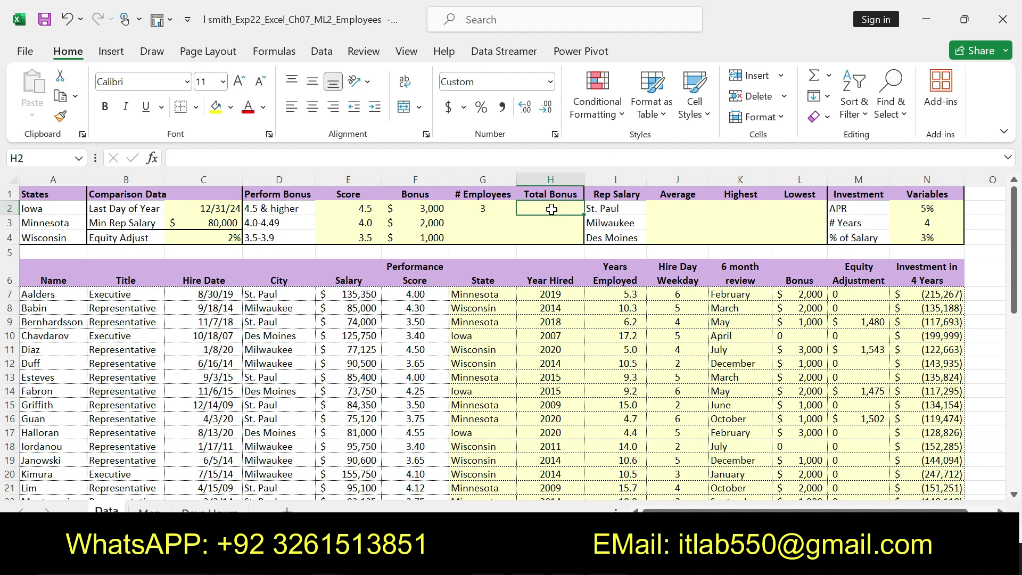
Enter =SUMIF($L$7:$L$31,3000) in H2 to total the $3,000 bonuses as $9,000.
type("=")
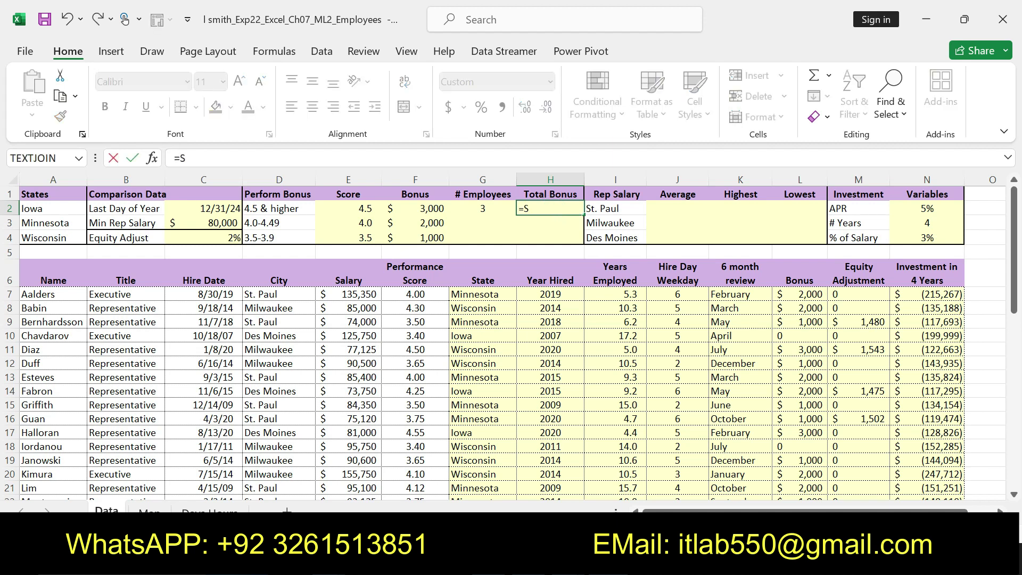
type("SUM")
left_click(553, 237)
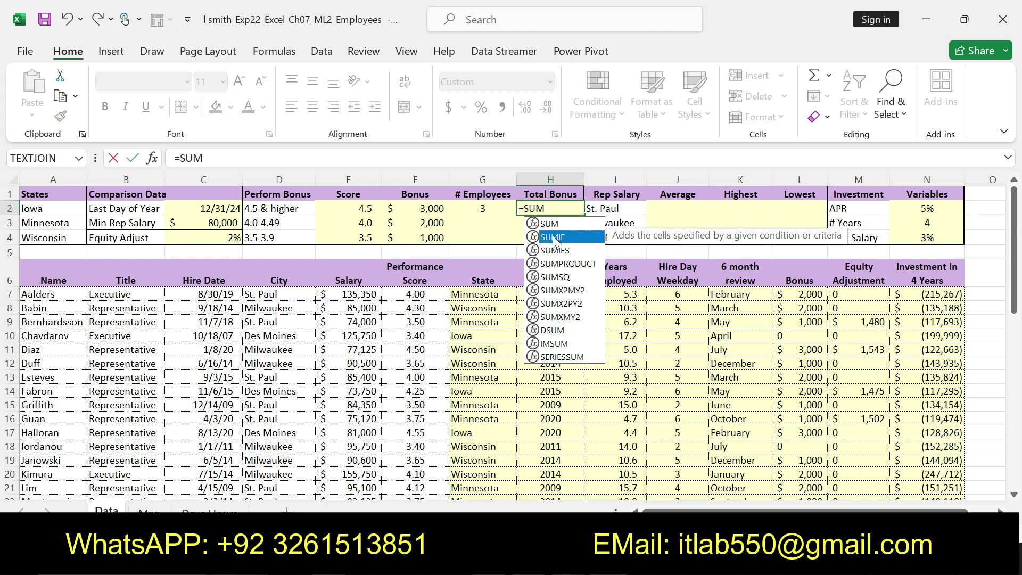
double_click(552, 237)
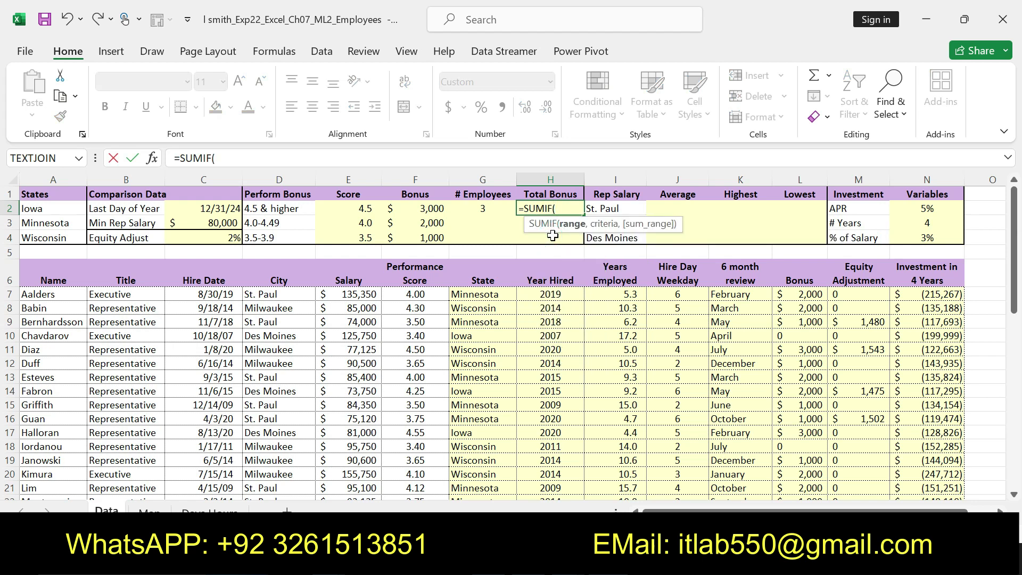
type("L")
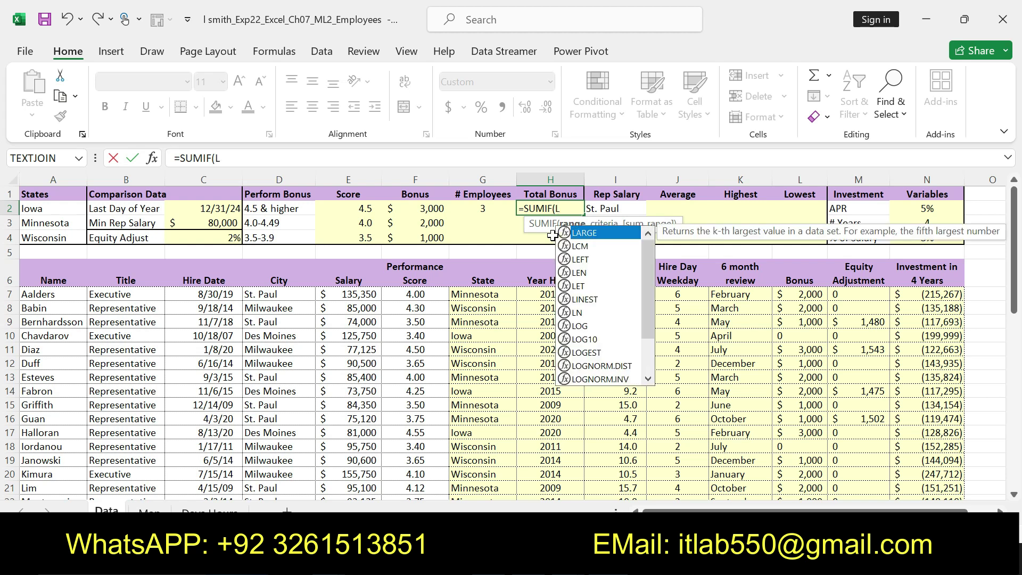
type("7:L31")
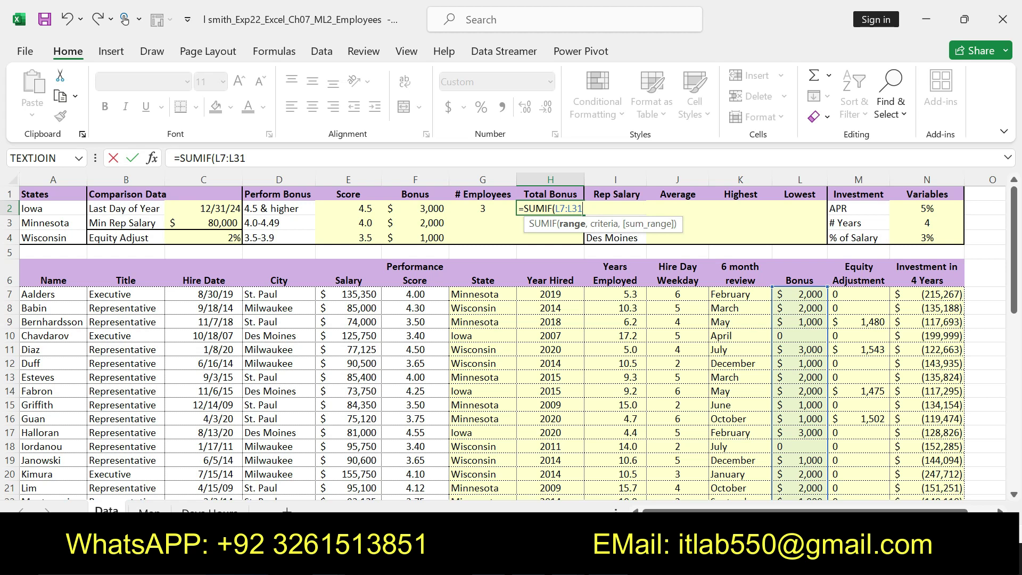
left_click_drag(215, 158, 245, 158)
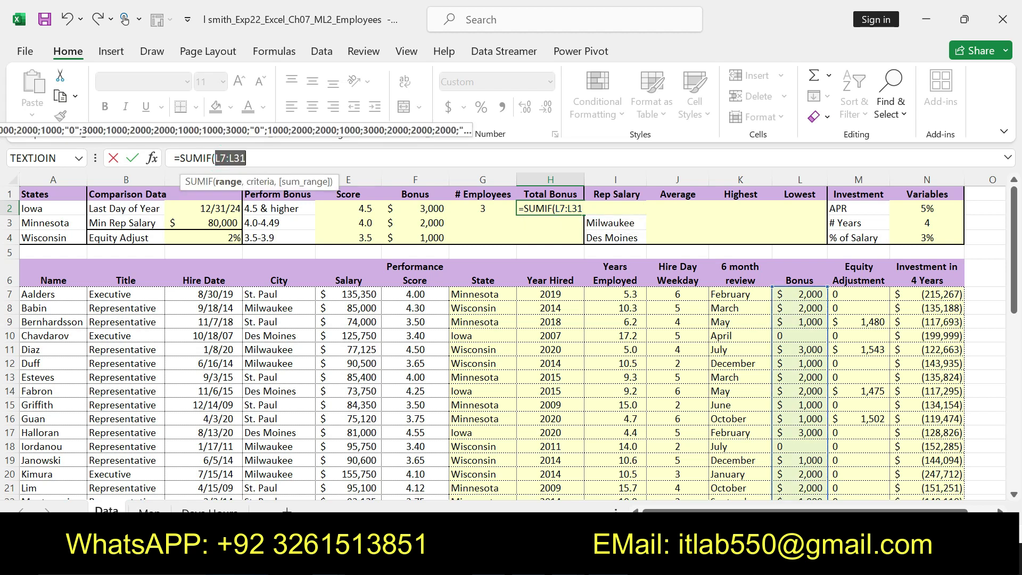
key("F4")
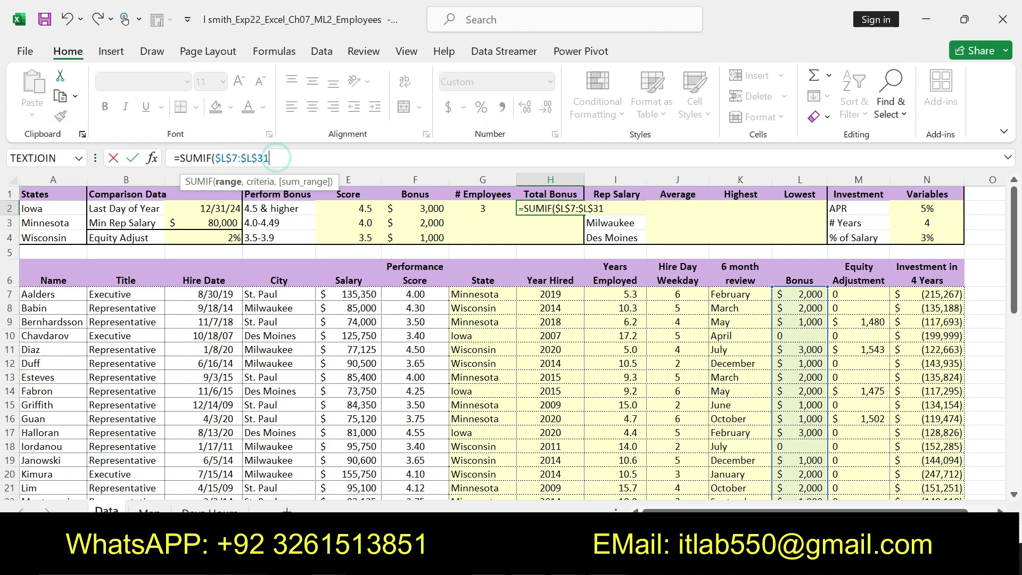
type(",3000")
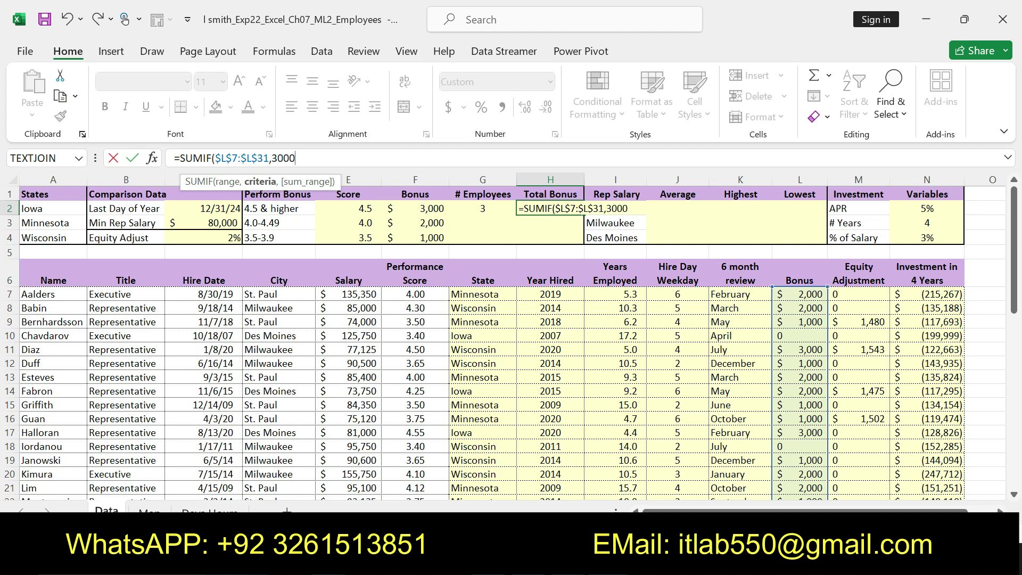
key("Return")
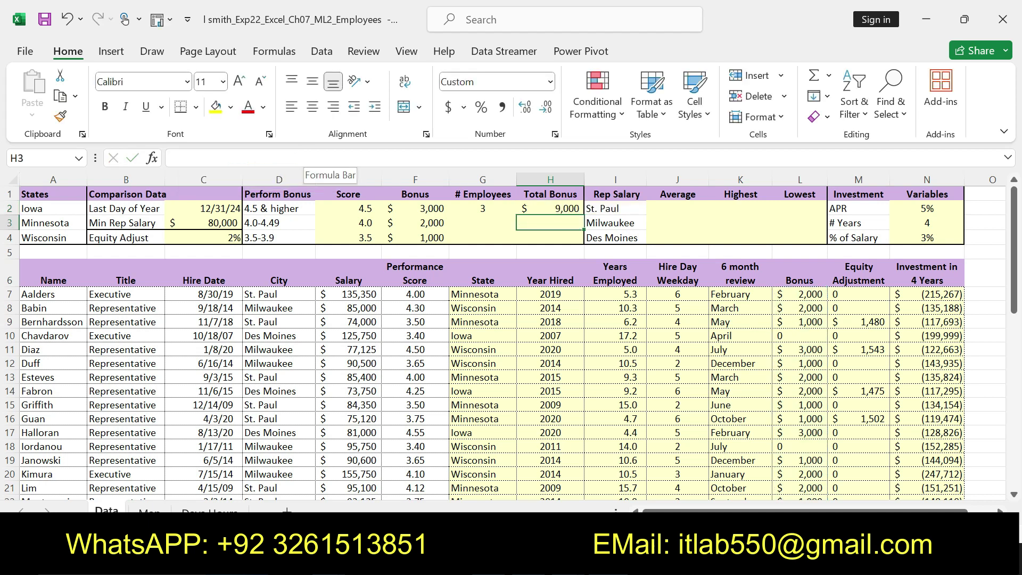
left_click(548, 205)
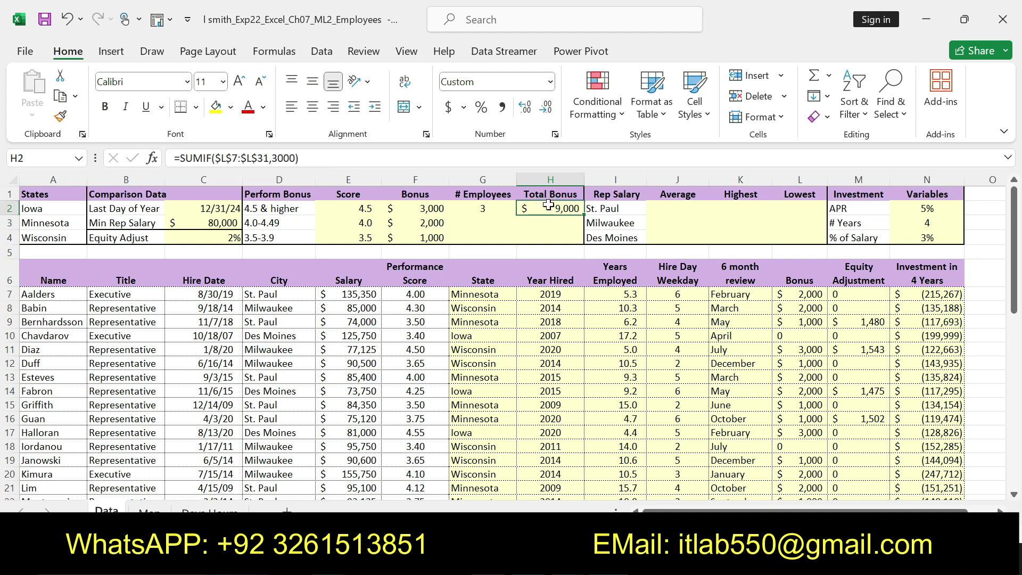
key("ctrl+c")
left_click_drag(542, 223, 542, 237)
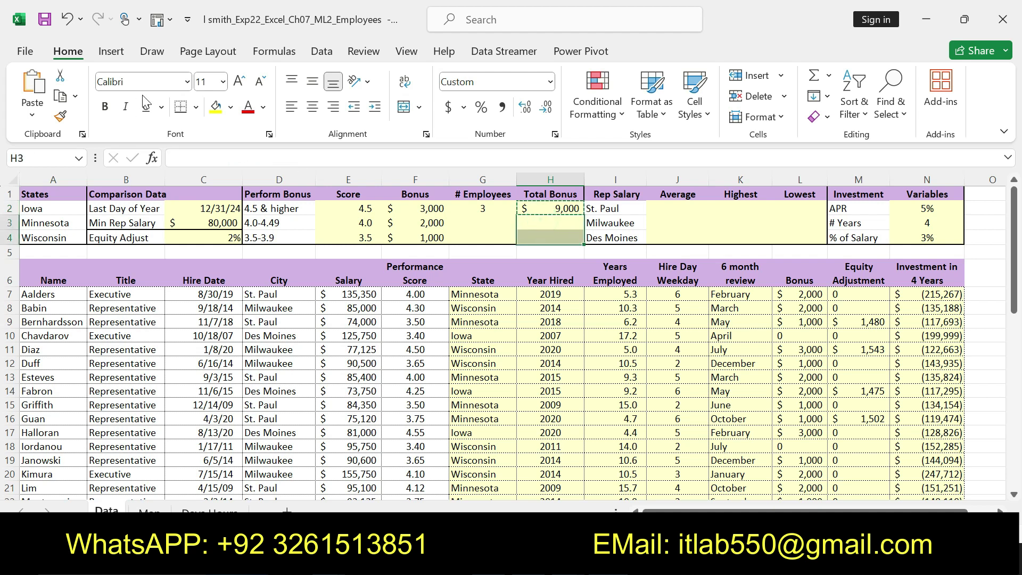
left_click(38, 113)
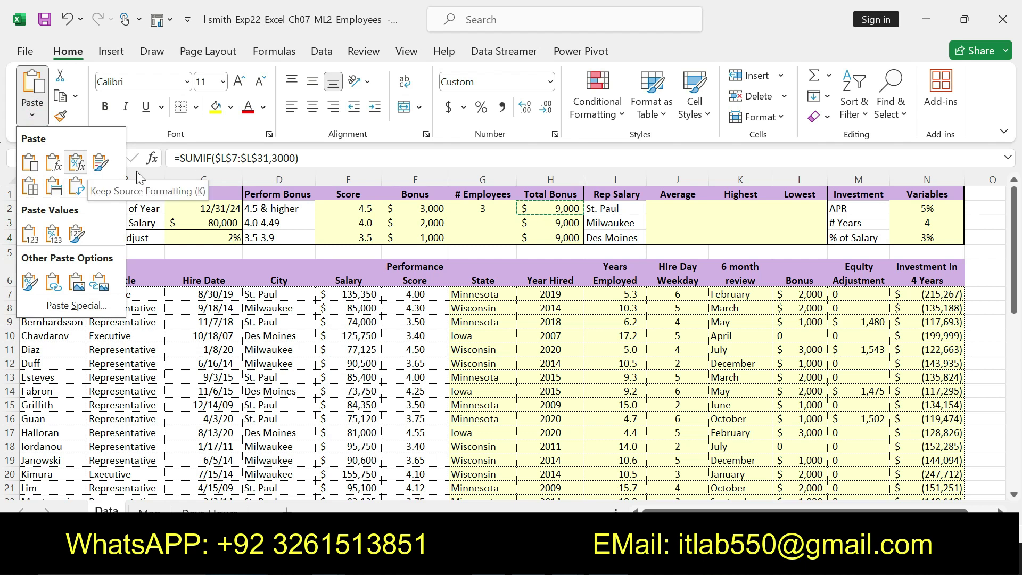
left_click(81, 165)
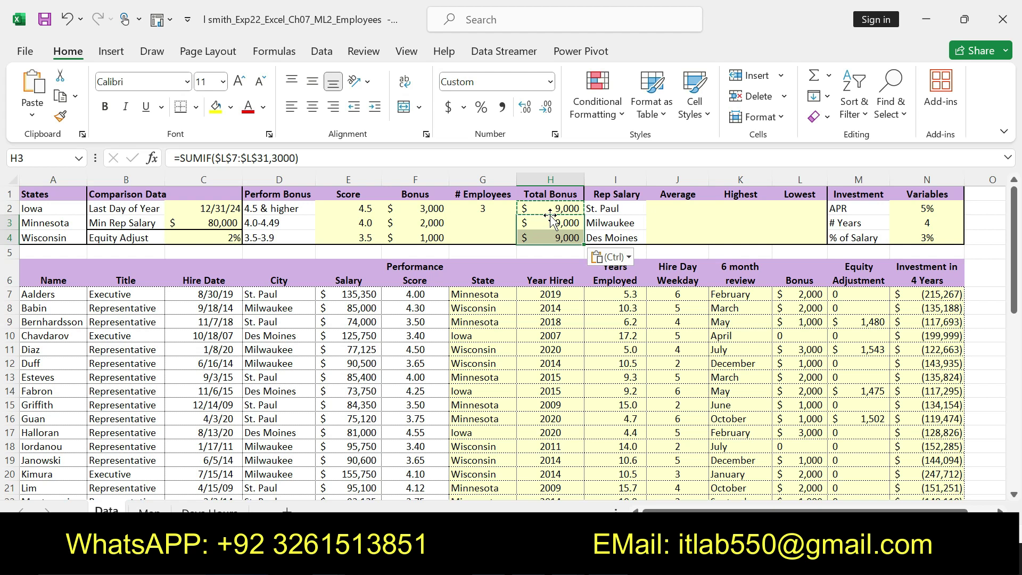
key("ctrl+z")
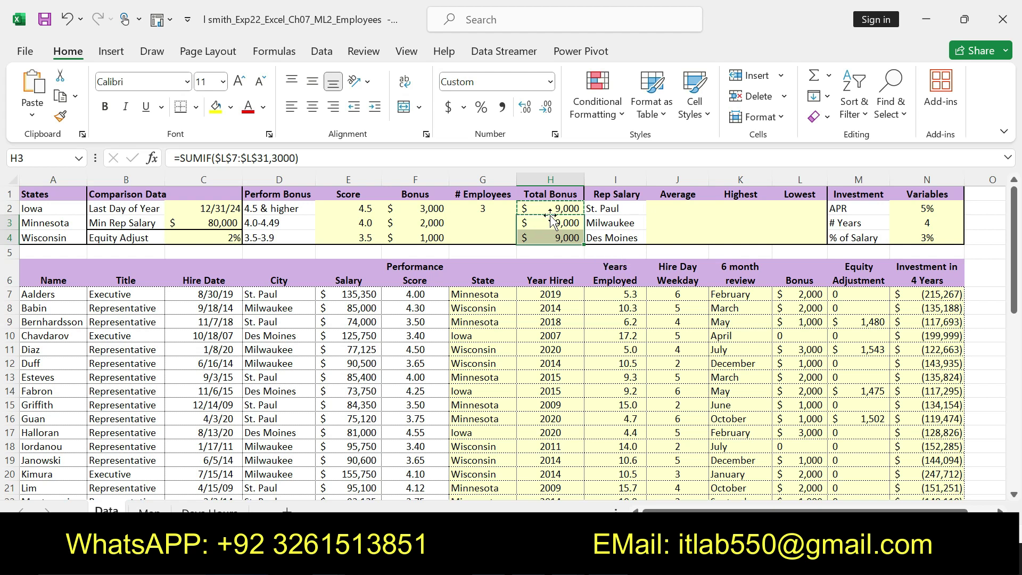
key("Escape")
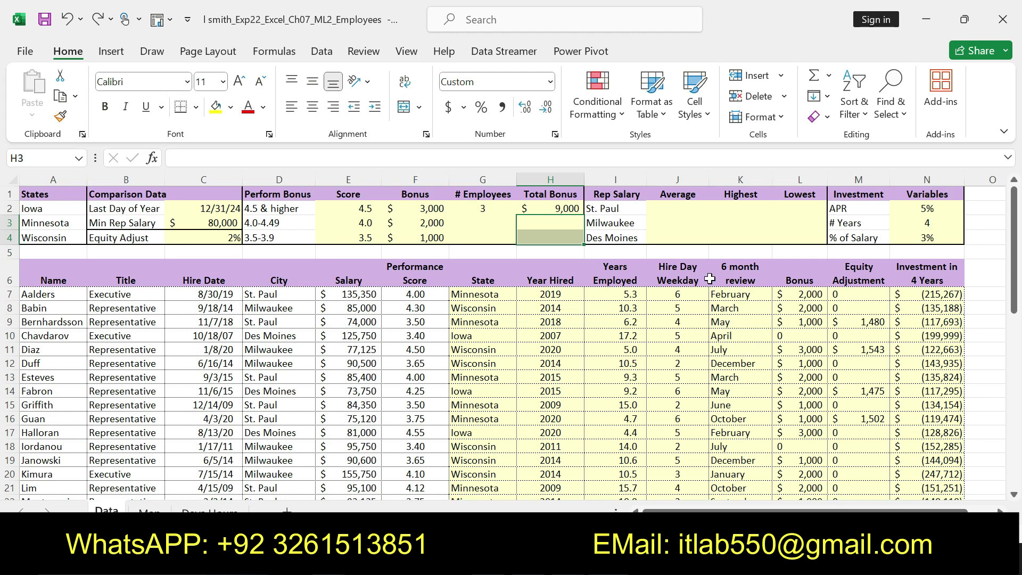
key("alt+Tab")
Undo step 12's emphasis and make step 13's AVERAGEIFS instructions bold with yellow highlight.
key("ctrl+z")
key("ctrl+z")
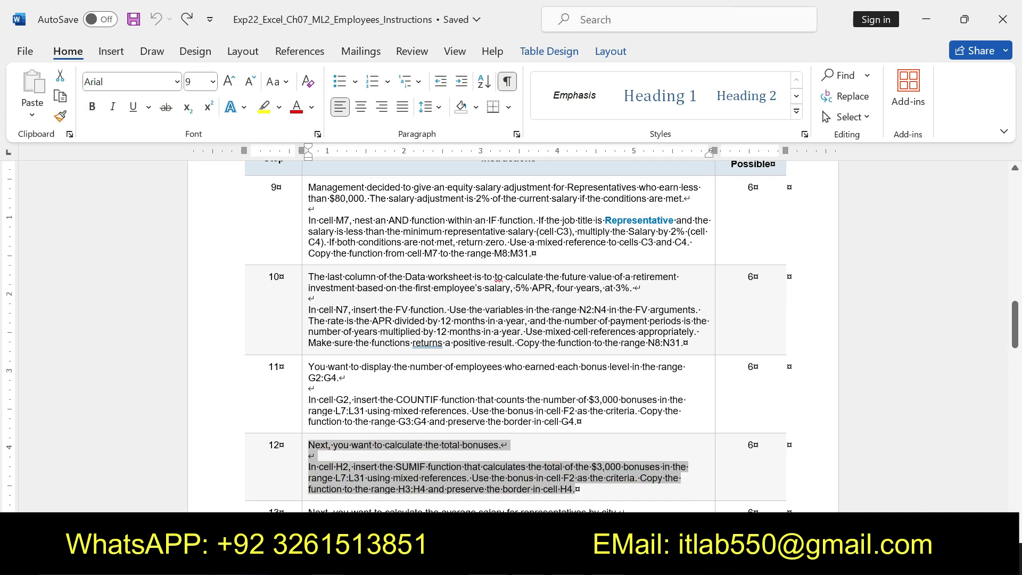
left_click_drag(1015, 325, 1015, 343)
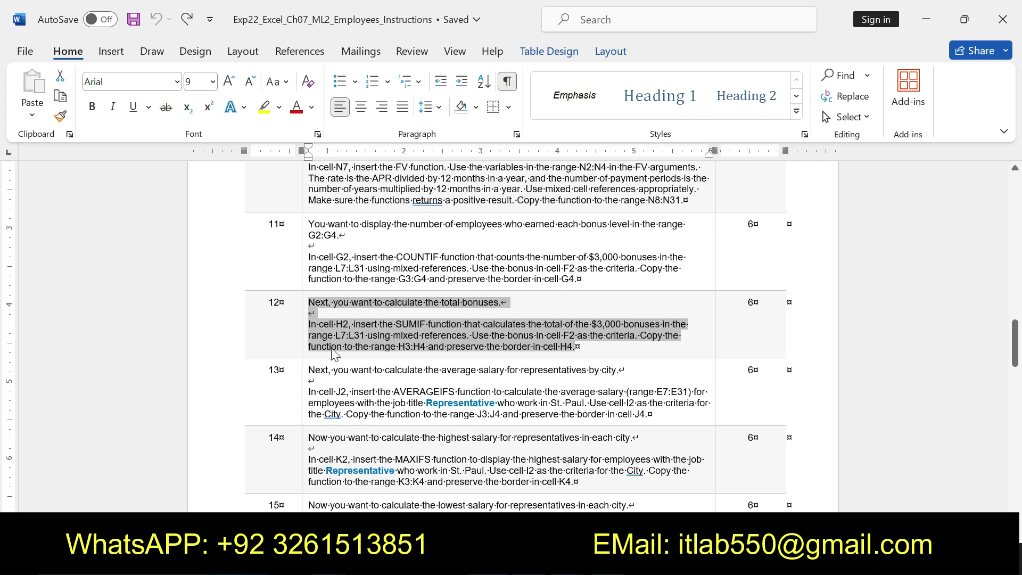
left_click_drag(308, 370, 644, 415)
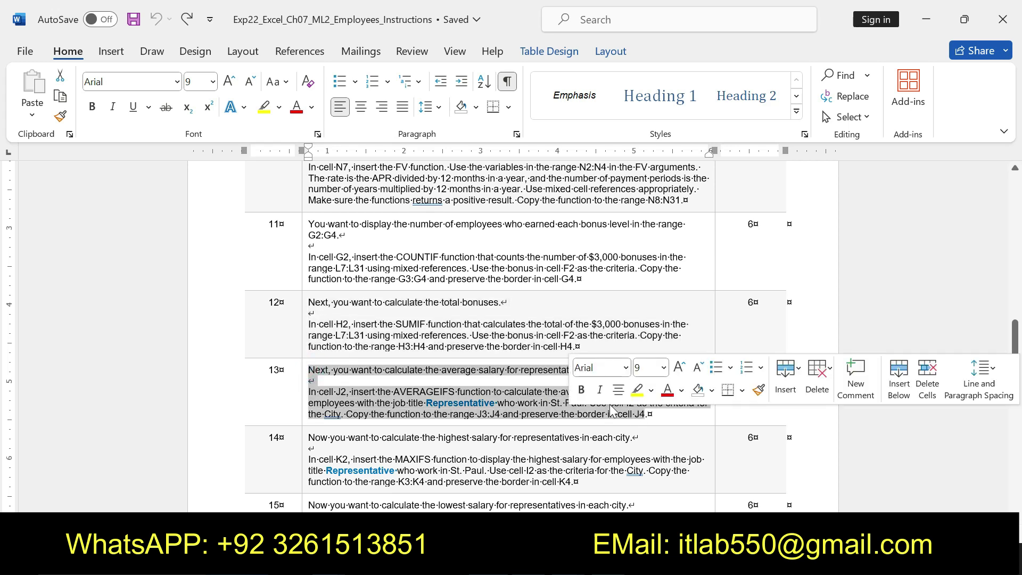
left_click(582, 390)
left_click(637, 392)
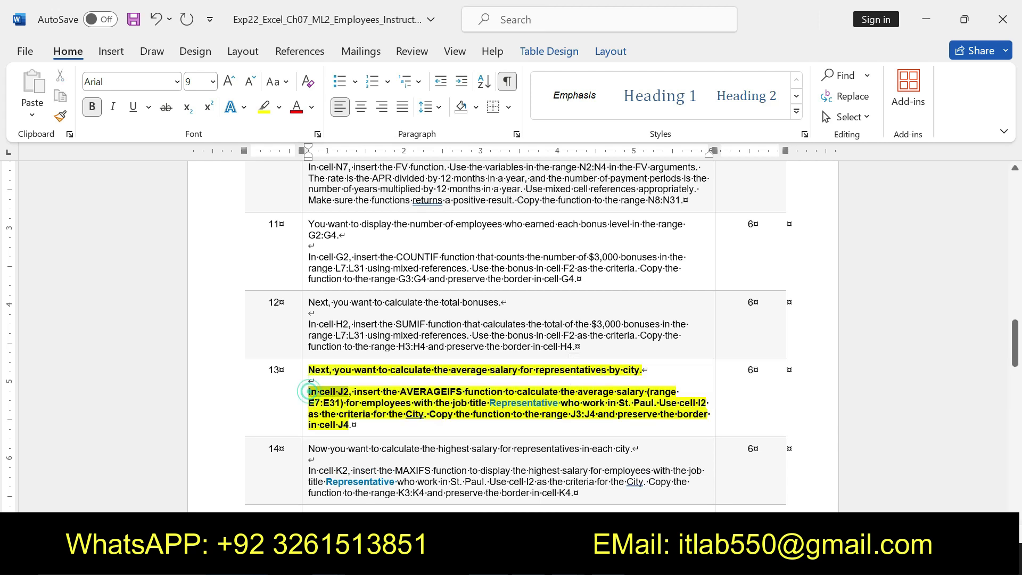
left_click_drag(308, 391, 349, 424)
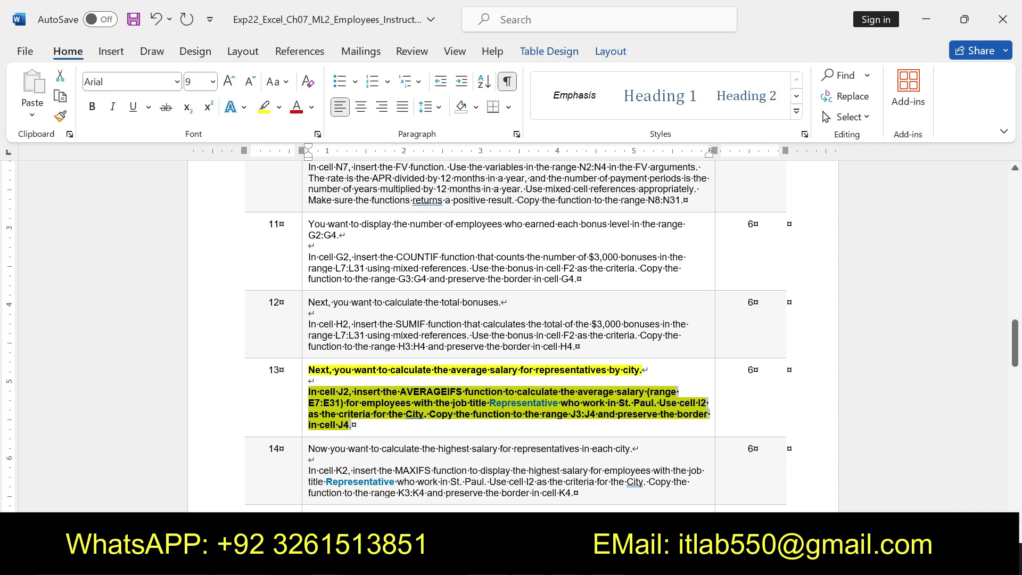
Reread the start of step 13's J2 instruction, then return to the Excel workbook.
left_click_drag(313, 392, 455, 414)
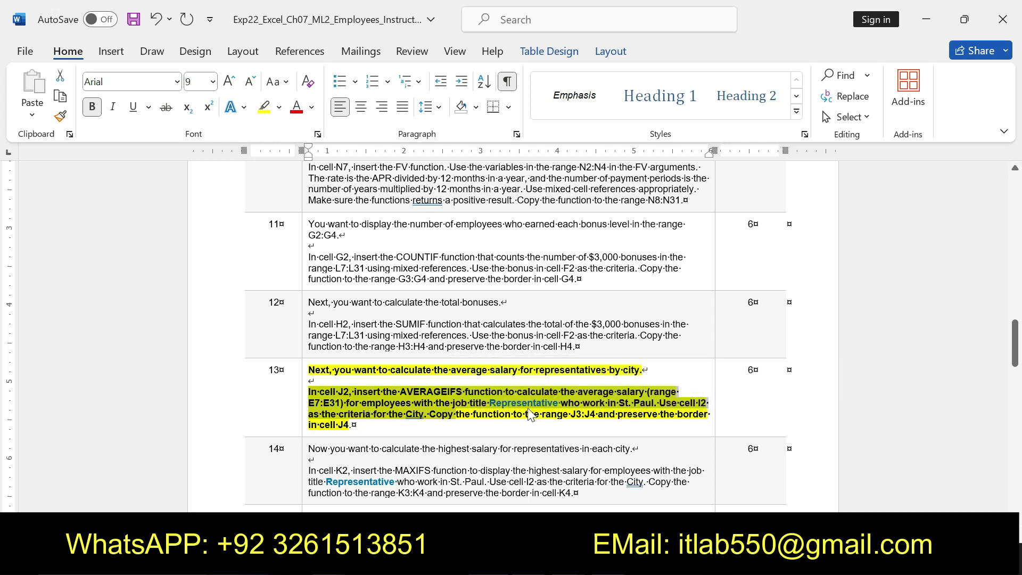
key("alt+Tab")
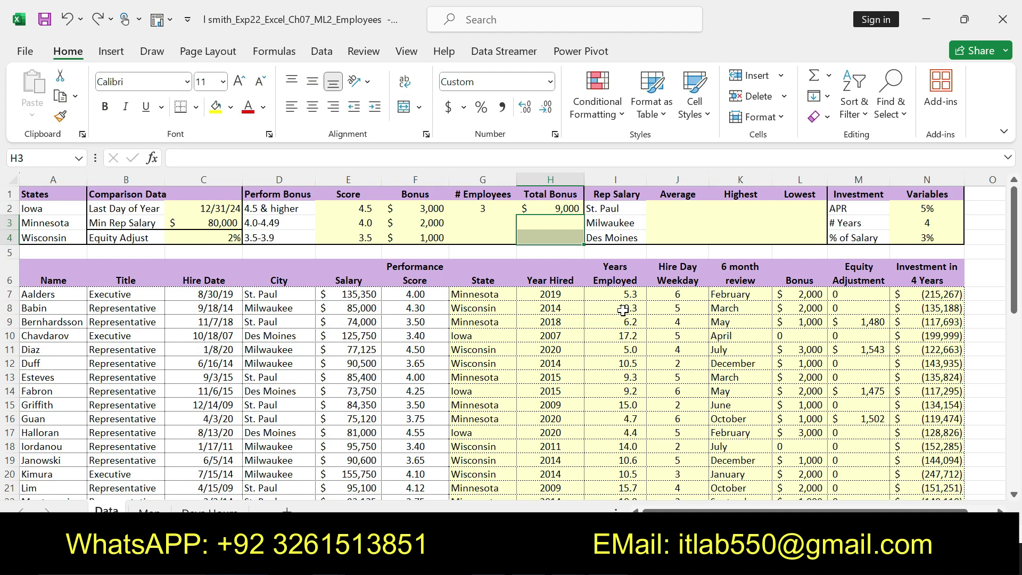
Start an AVERAGEIFS formula in J2 with salary range $E$7:$E$31 and title range $B$7:$B$31.
left_click(670, 212)
key("alt+Tab")
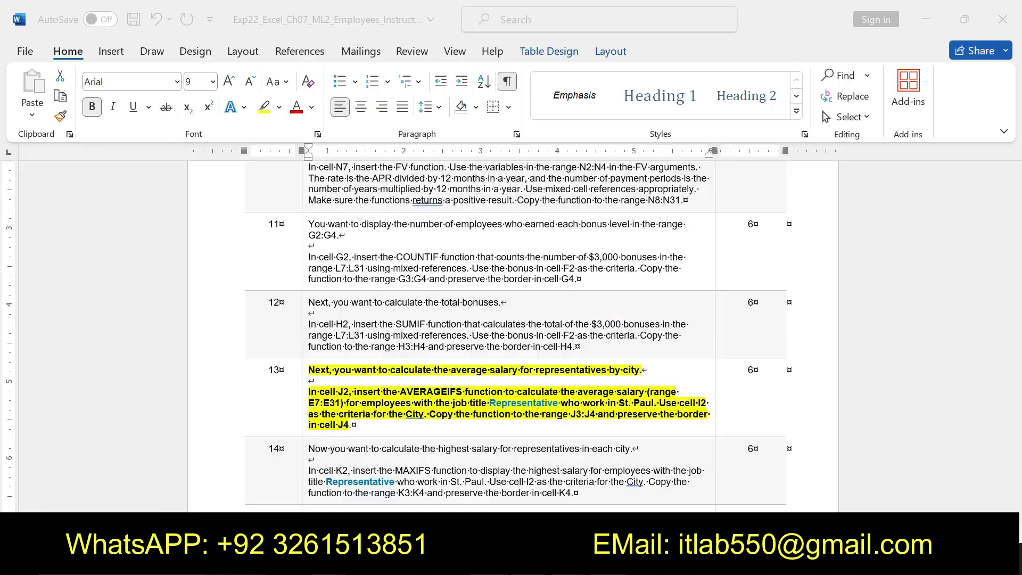
key("alt+Tab")
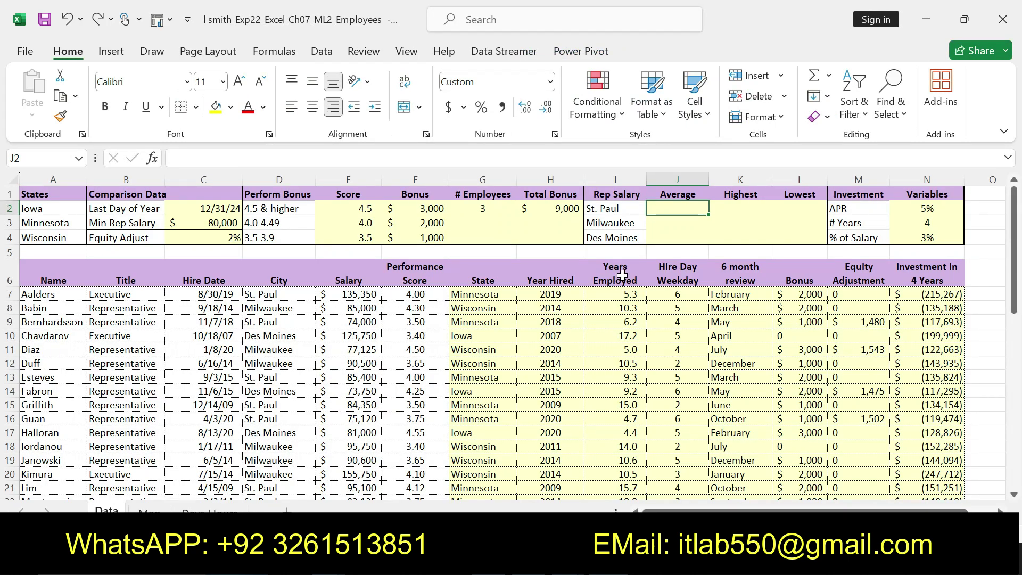
type("-")
key("BackSpace")
type("=AVE")
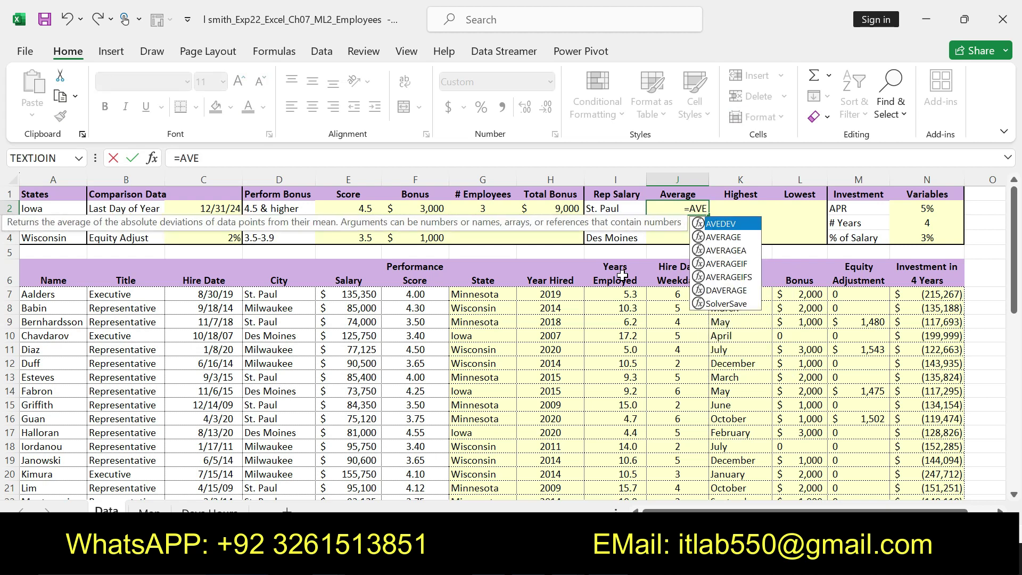
double_click(728, 275)
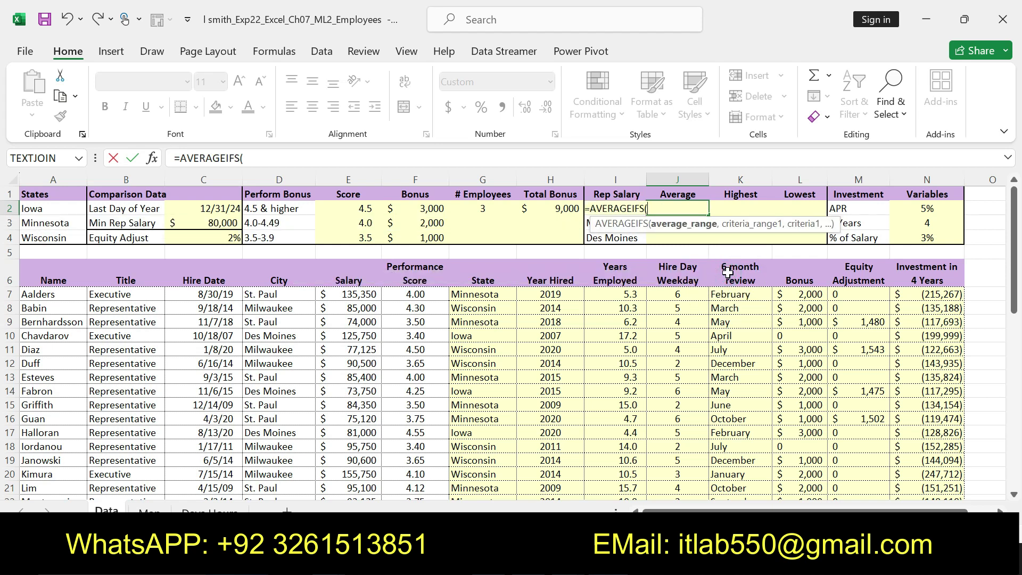
type("$E$7:")
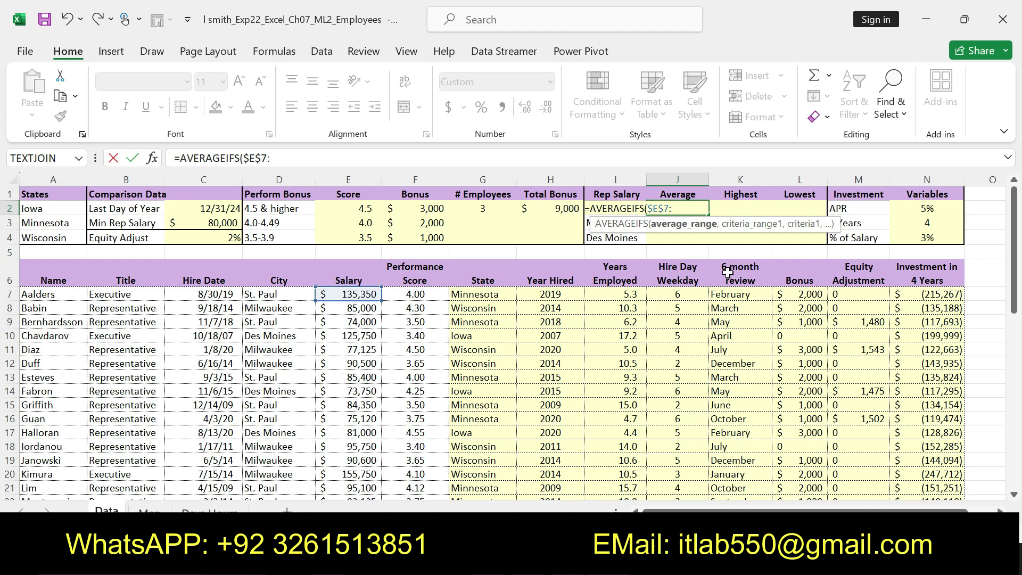
type("$E$")
type("31")
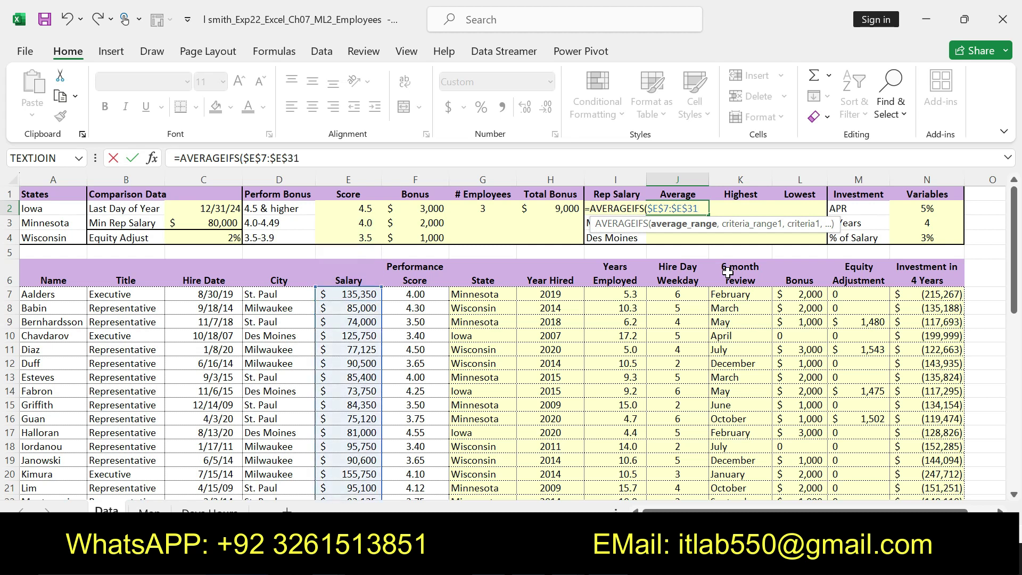
type(",$B$7")
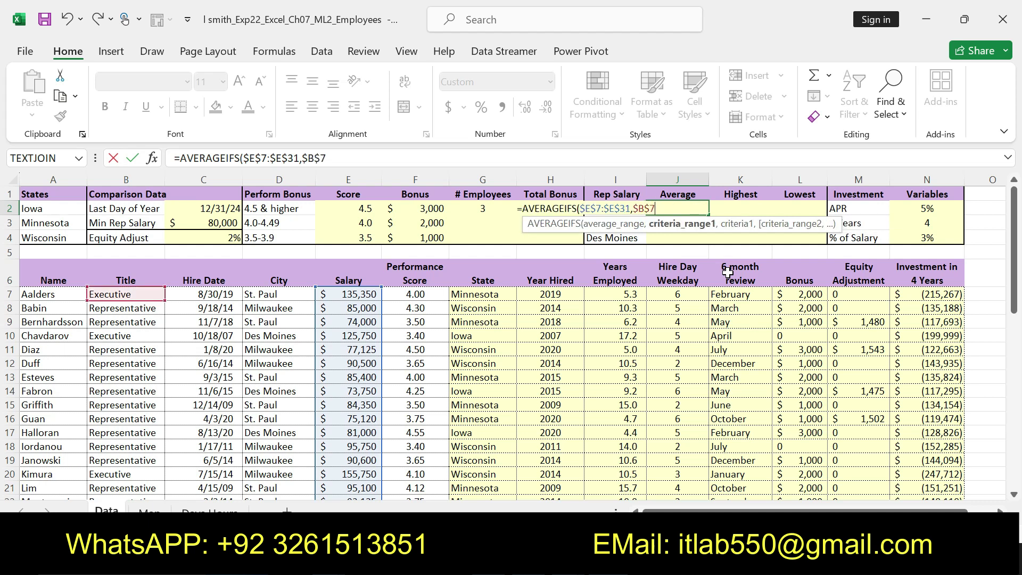
type(":$B$3")
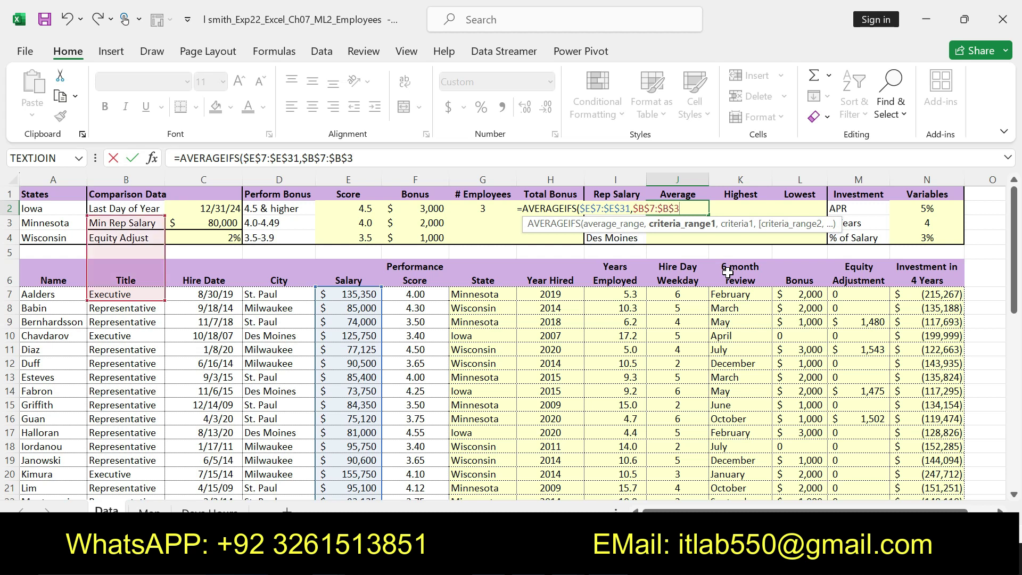
type("1")
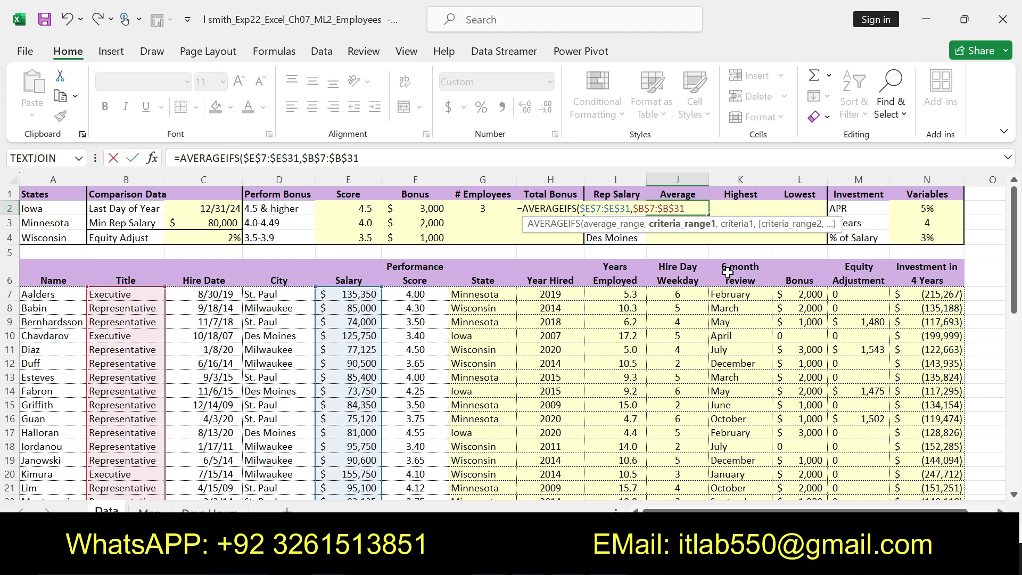
type(",")
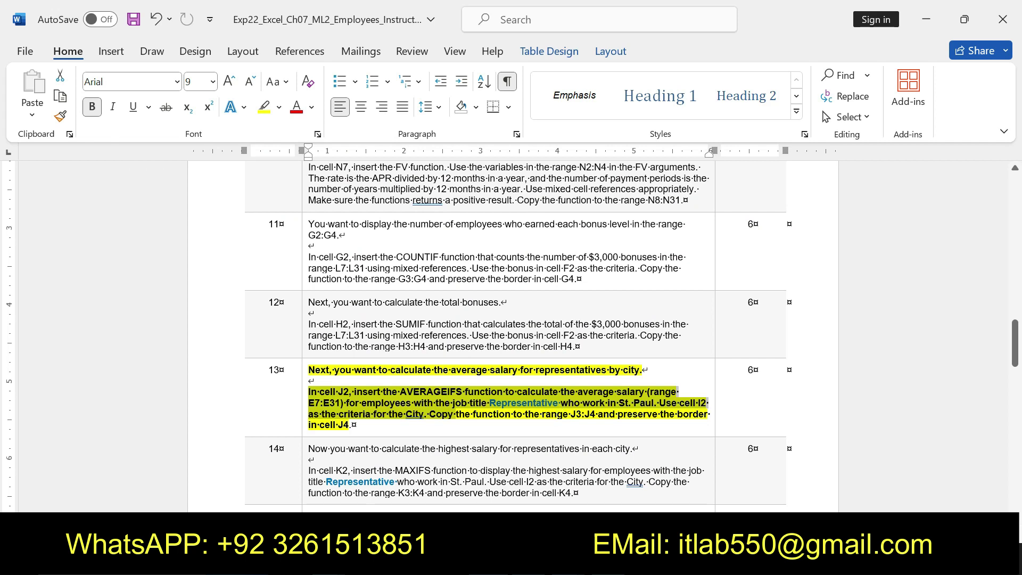
Copy 'Representative' from step 13, paste it, and add the city range with criterion I2.
left_click(531, 410)
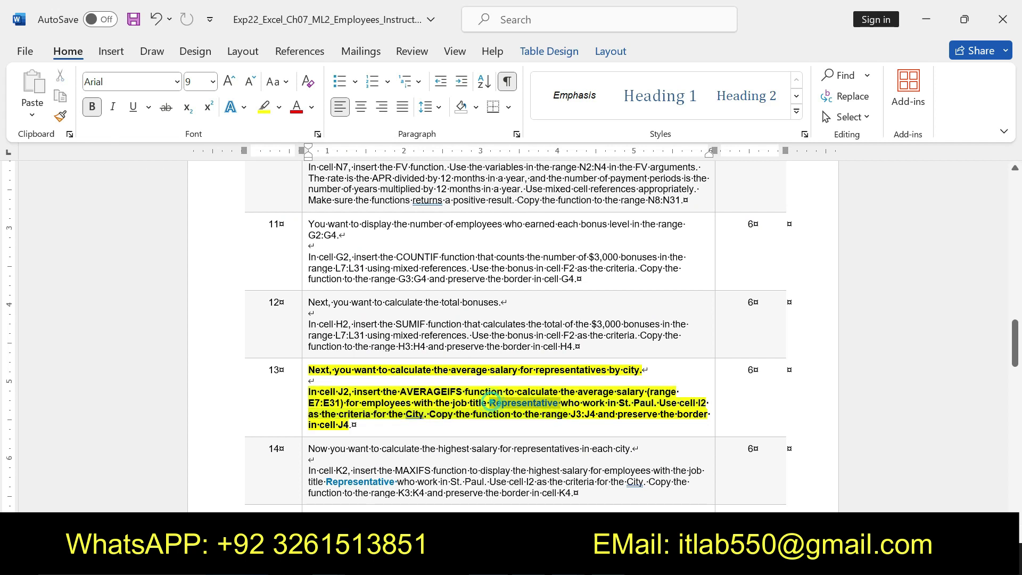
left_click_drag(489, 403, 558, 408)
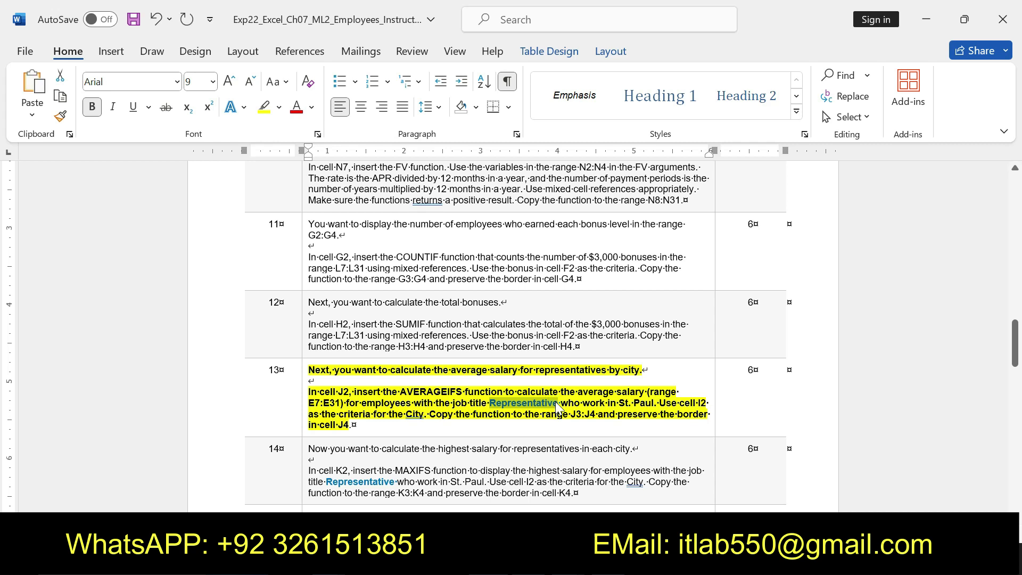
key("alt+Tab")
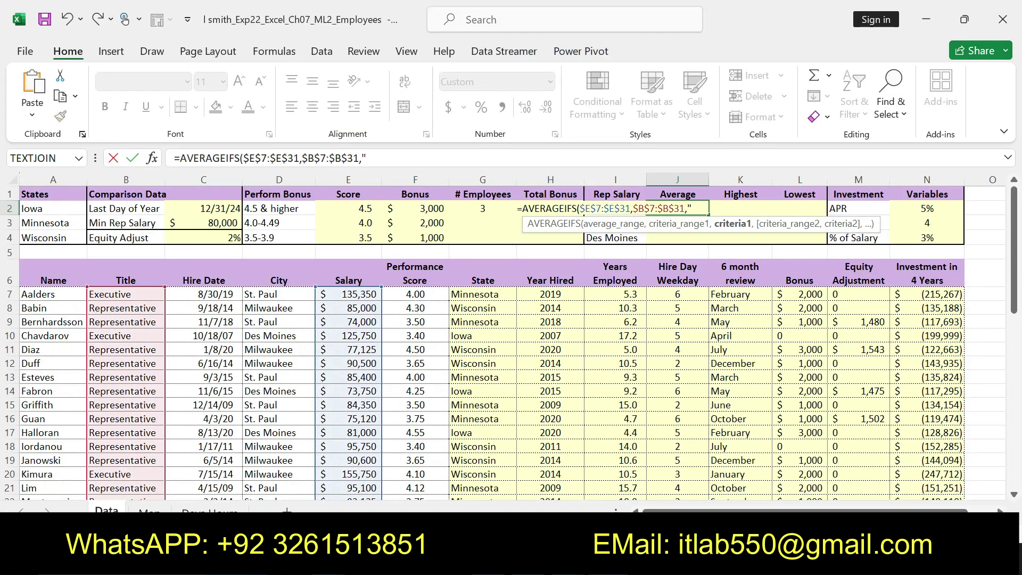
left_click(381, 159)
key("ctrl+v")
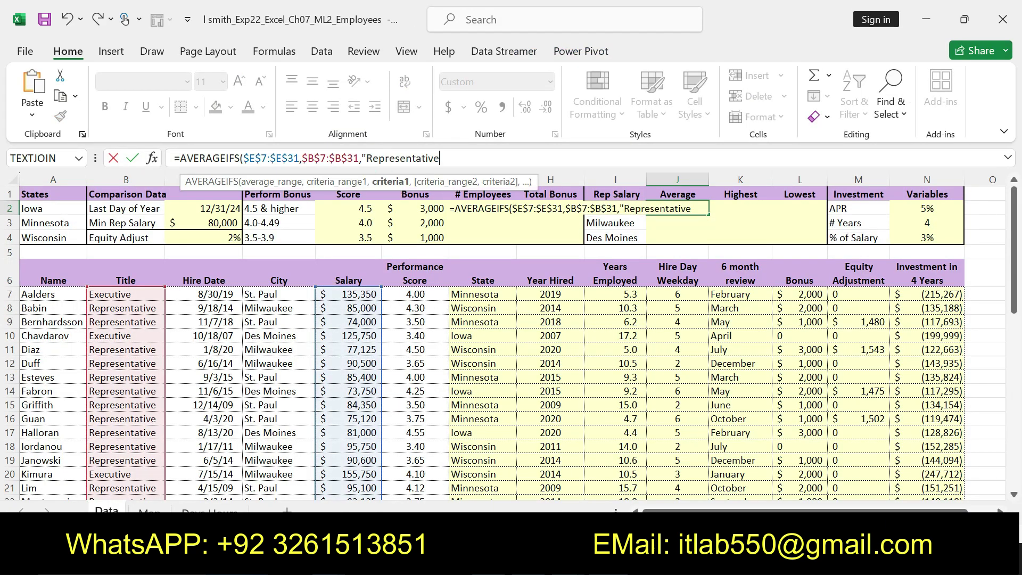
type("\",")
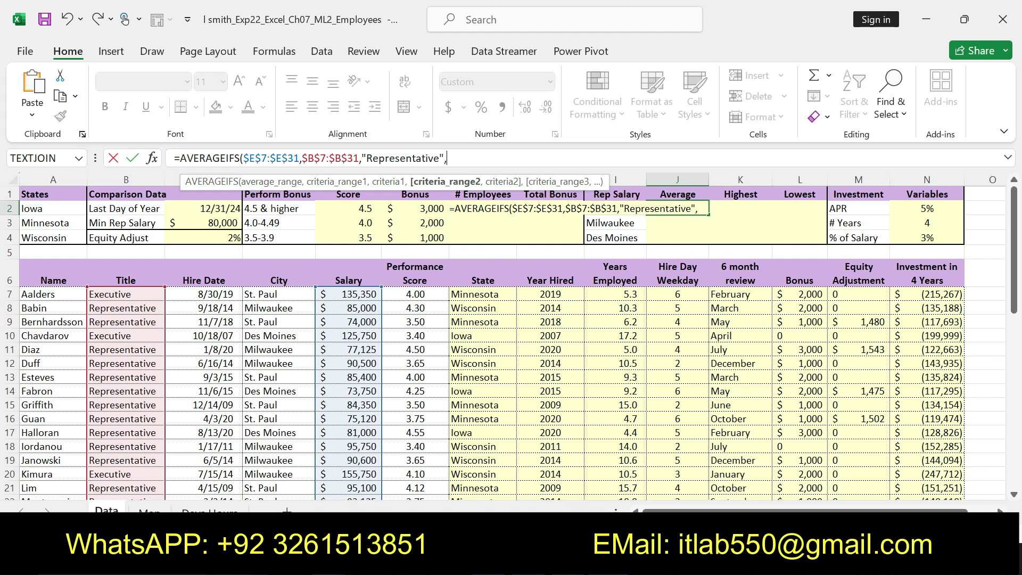
type("$D")
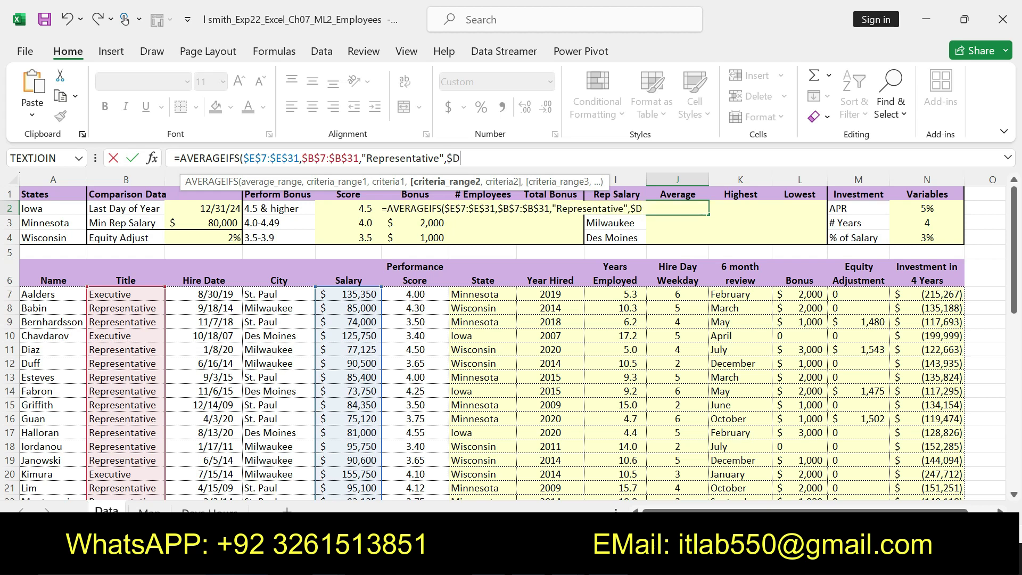
type("$7:")
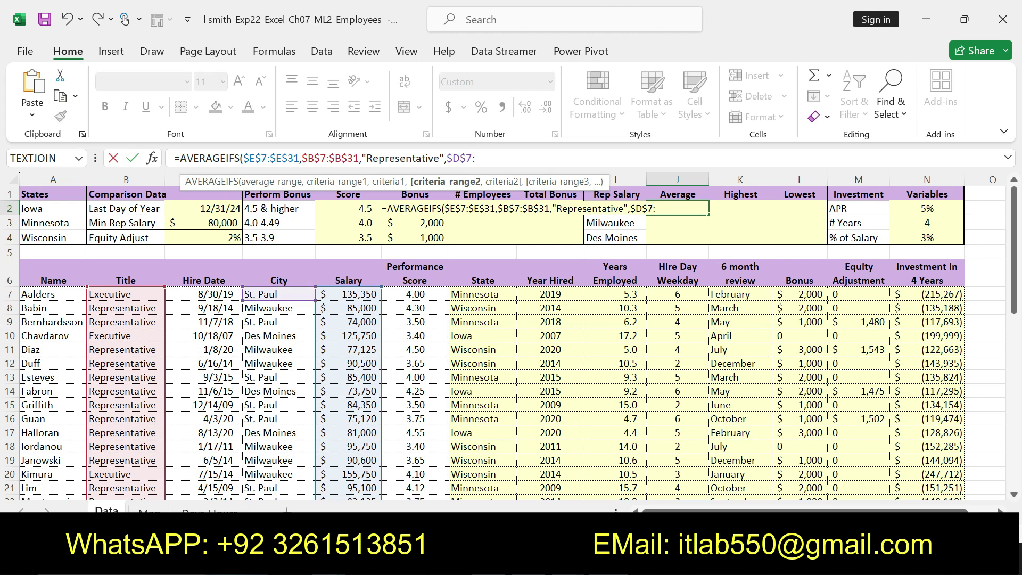
type("$D$31")
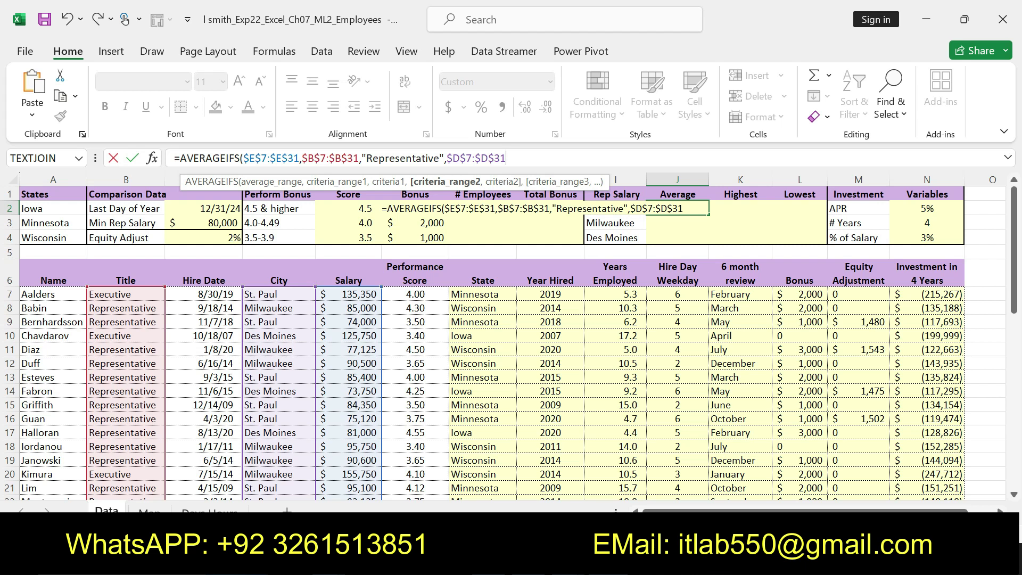
type(",I2)")
Commit J2's St. Paul average formula and unbold the end of step 13's instruction.
key("Return")
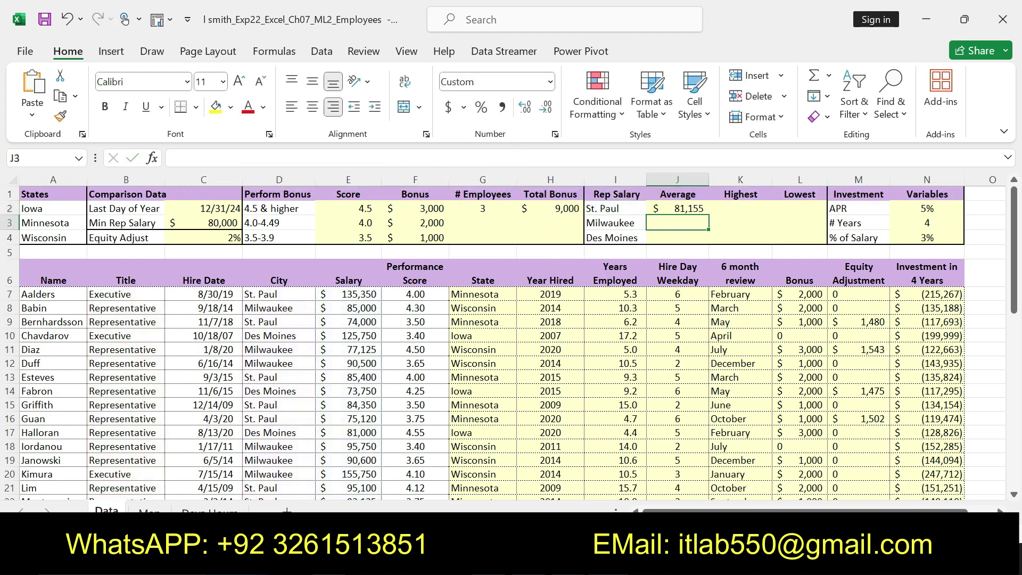
left_click(674, 209)
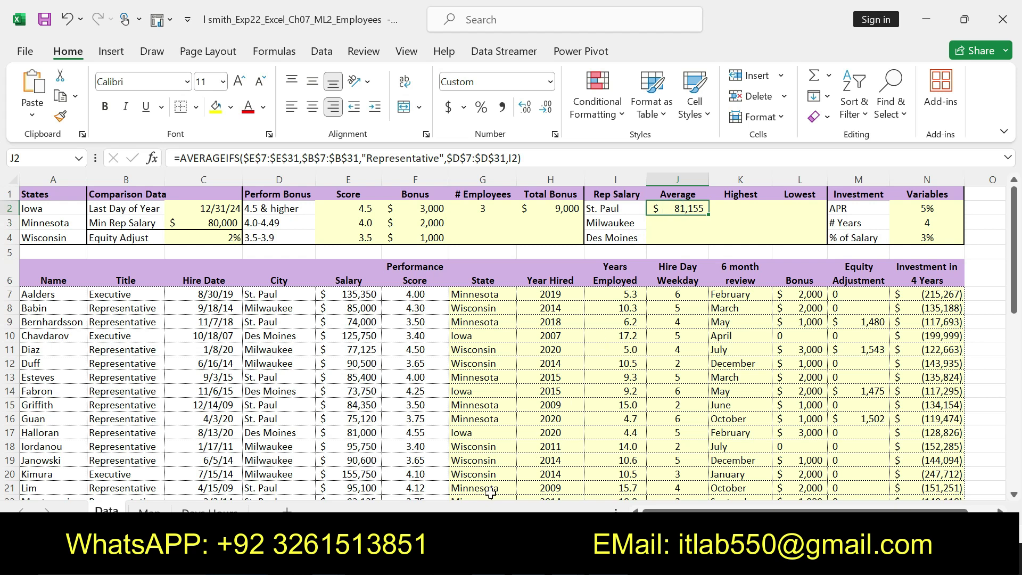
key("alt+Tab")
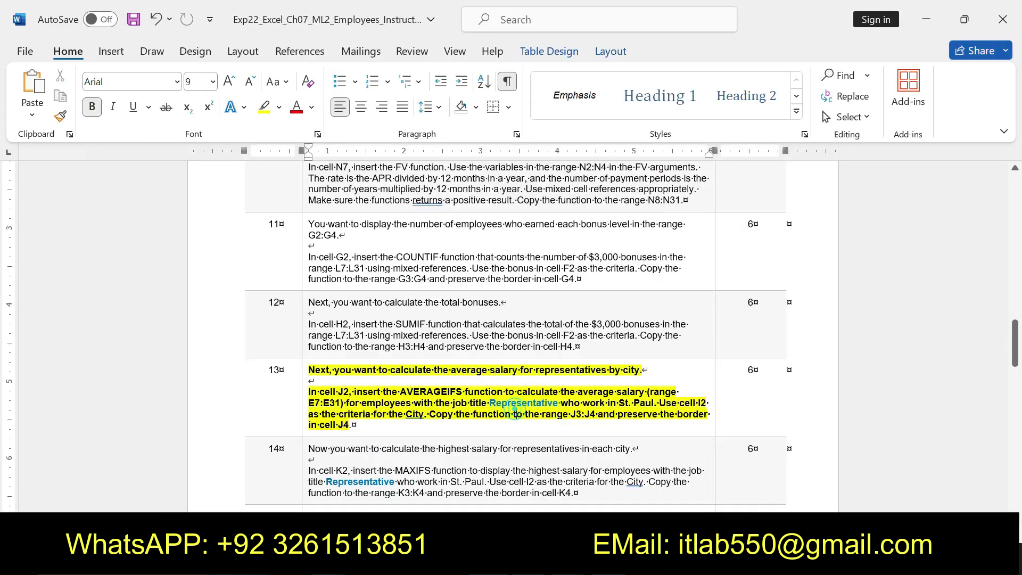
left_click_drag(570, 414, 349, 424)
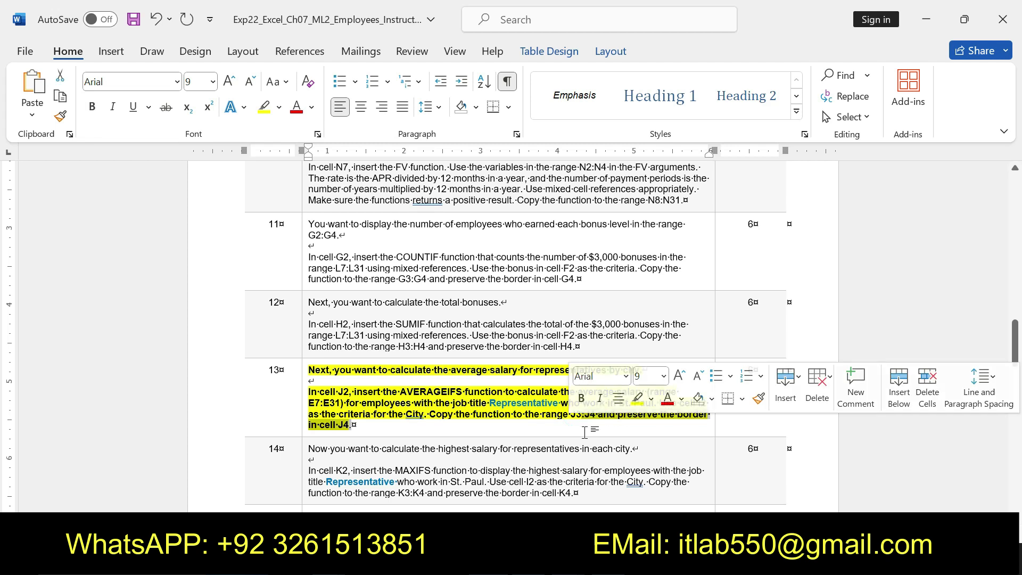
left_click(581, 398)
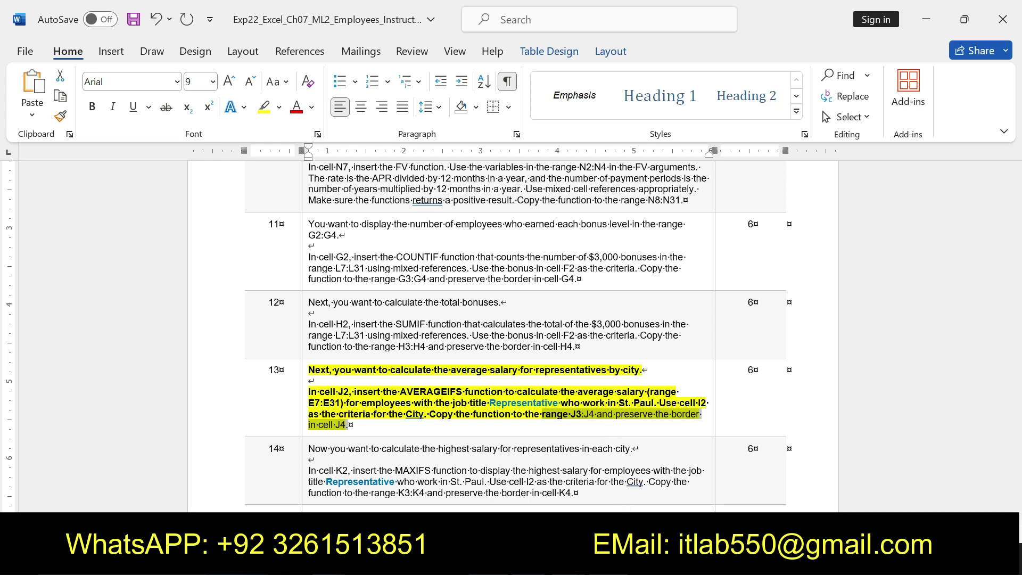
Fill the AVERAGEIFS formula down to J3:J4, giving $88,757 and $78,968.
key("alt+Tab")
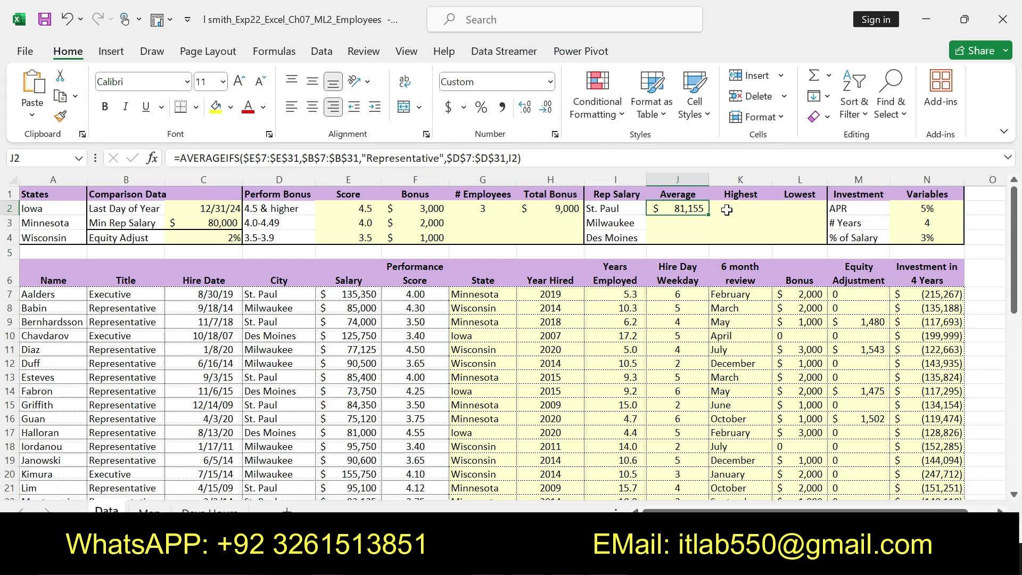
mouse_move(707, 213)
left_mouse_down()
mouse_move(704, 242)
mouse_move(714, 237)
left_mouse_up()
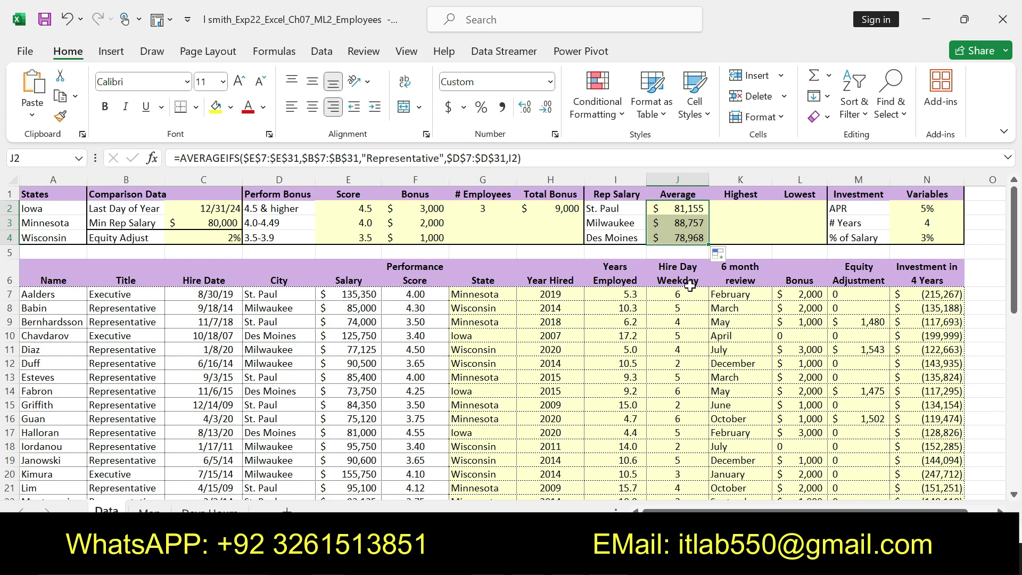
key("alt+Tab")
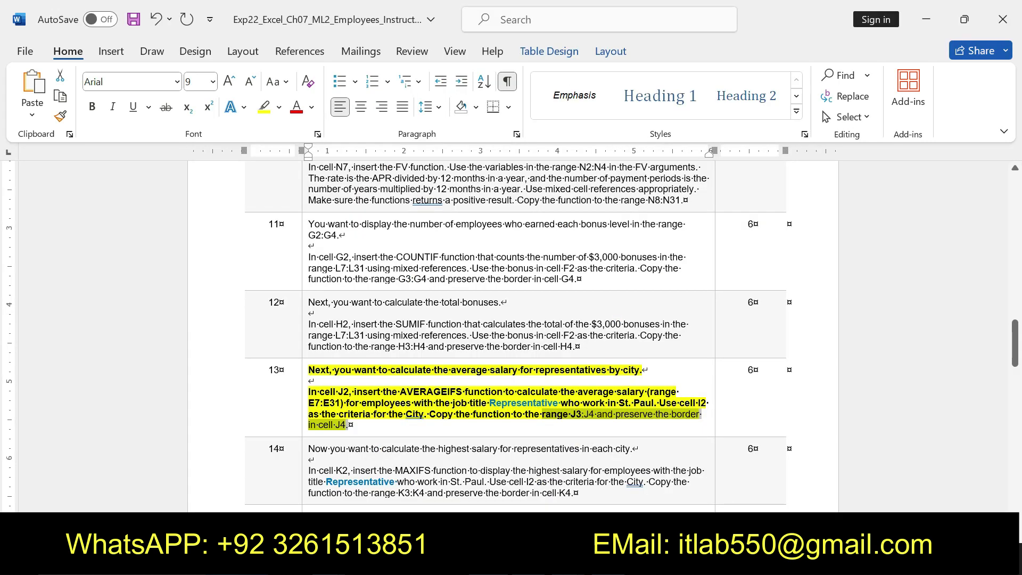
Remove step 13's bold and highlight, and make step 14's MAXIFS instructions bold and yellow-highlighted.
key("ctrl+z")
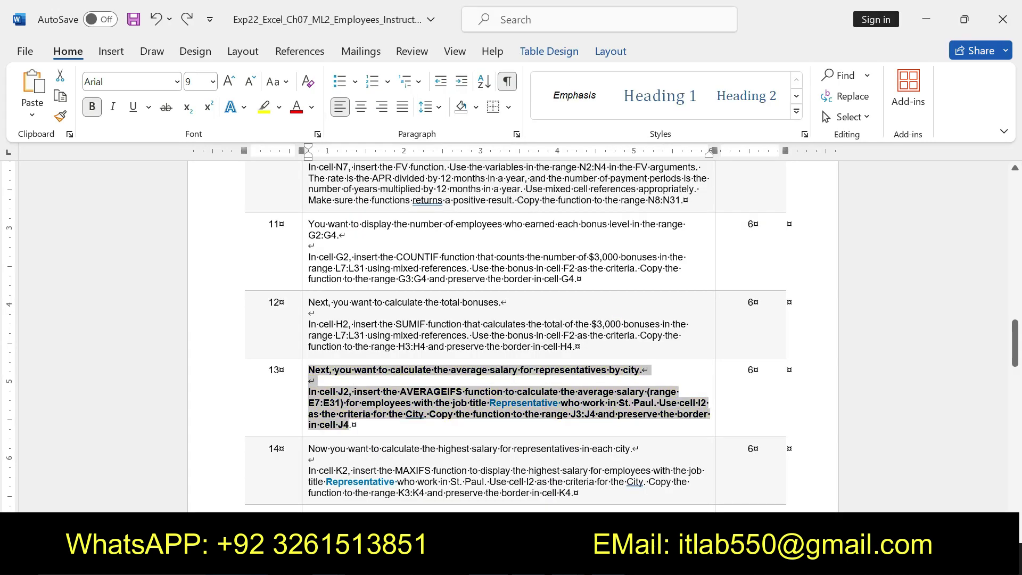
key("ctrl+z")
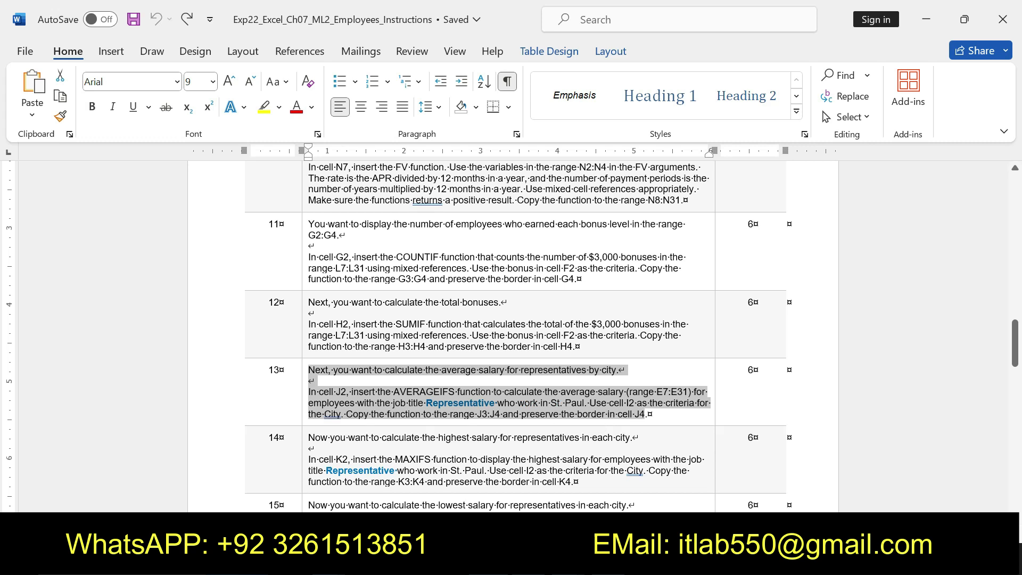
left_click_drag(309, 437, 543, 457)
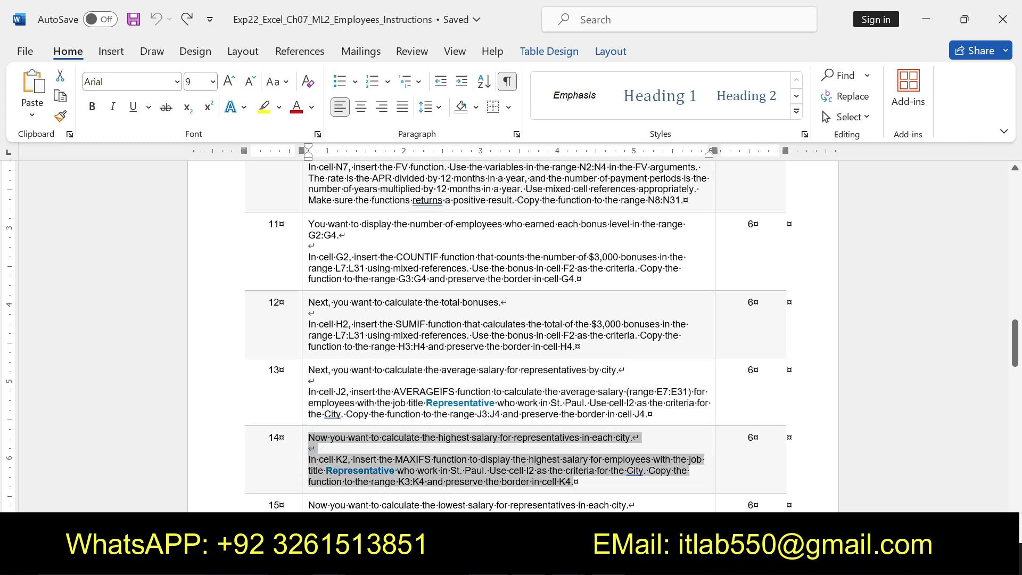
left_click(581, 457)
left_click(637, 457)
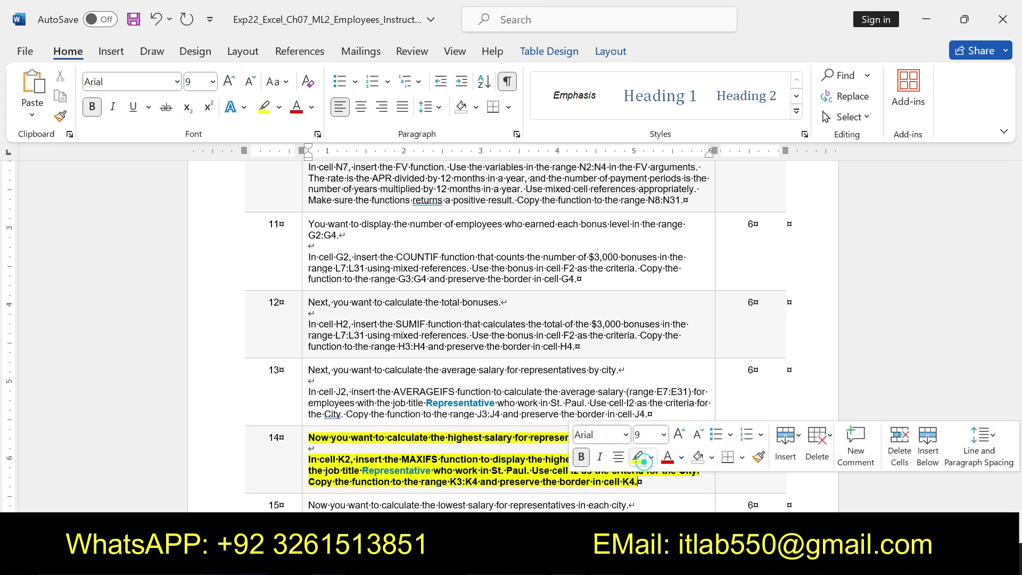
left_click_drag(308, 434, 639, 482)
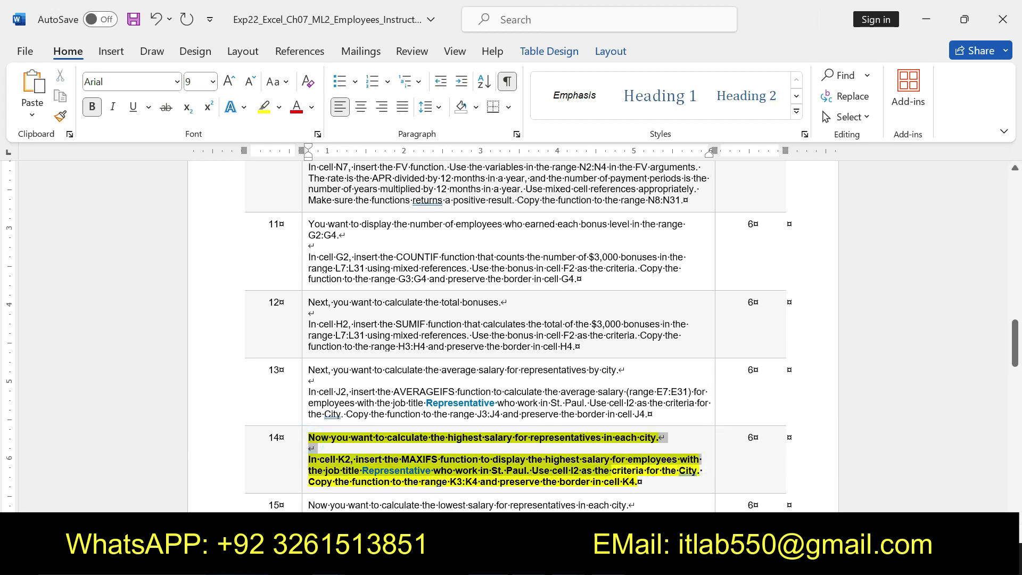
left_click_drag(309, 458, 638, 482)
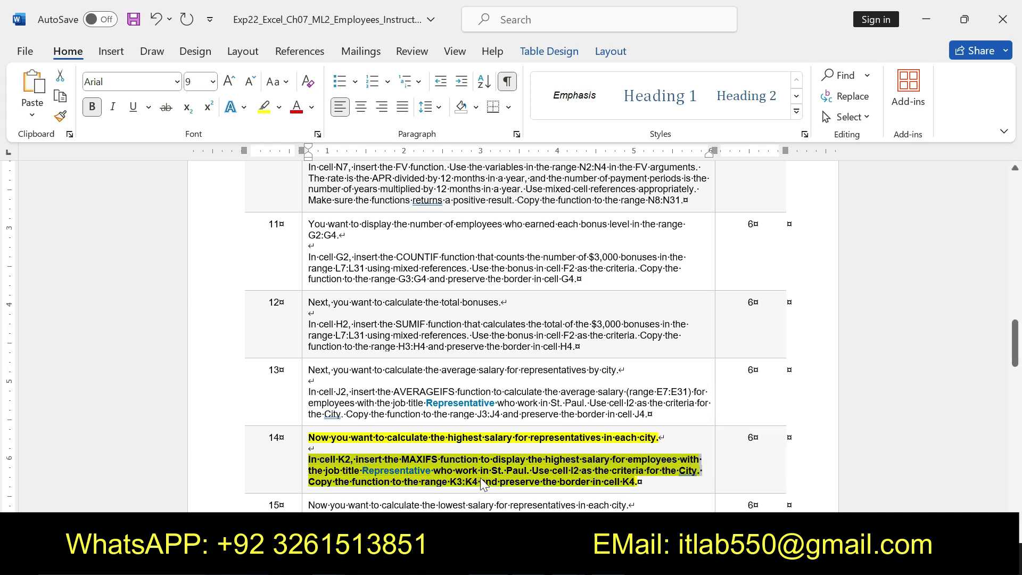
key("alt+Tab")
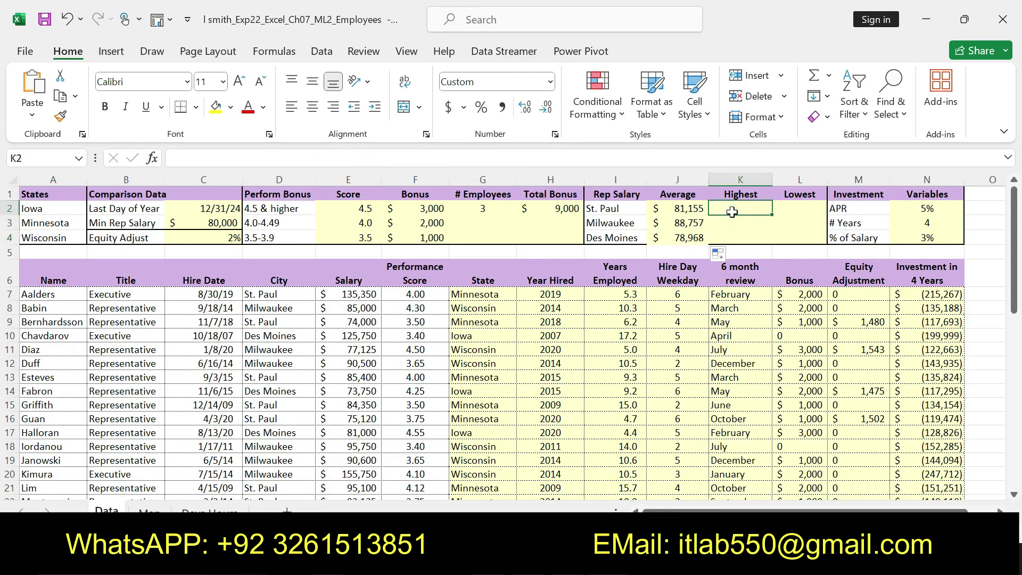
type("=MAX")
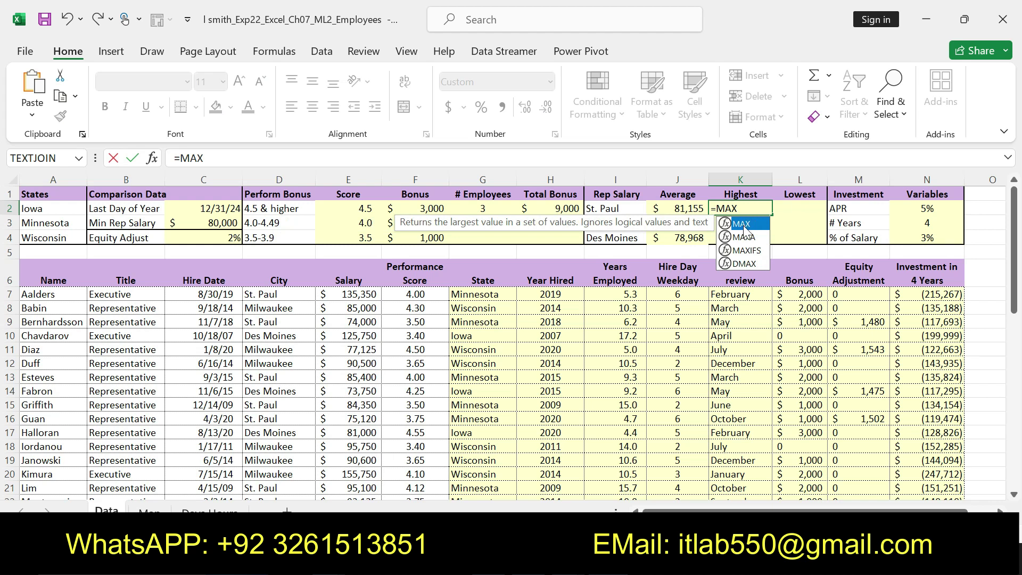
Start K2's MAXIFS formula with salary range $E7:$E$31 and title range $B$7:$B$31.
double_click(747, 250)
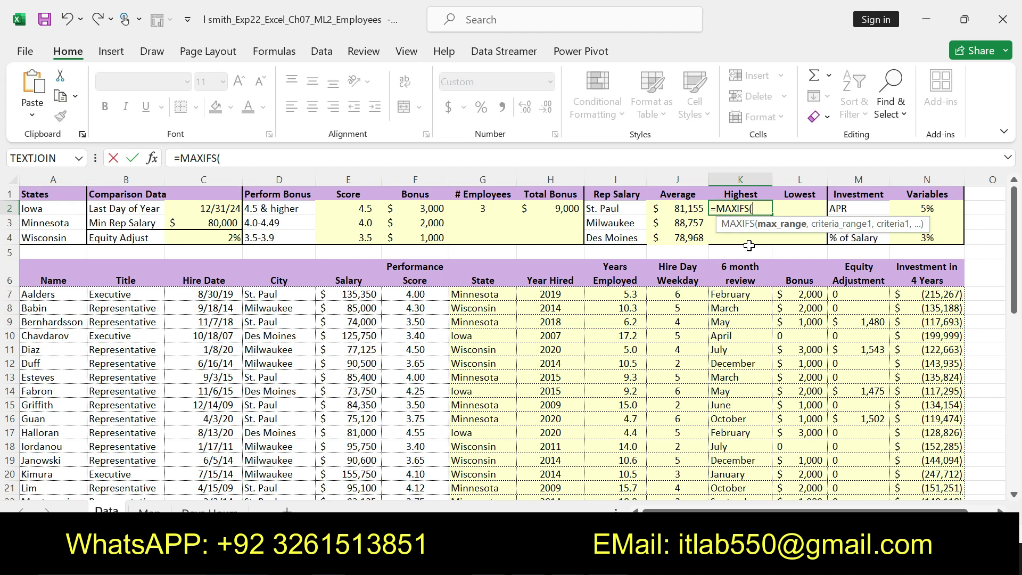
type("$E")
type("&")
key("BackSpace")
type("7")
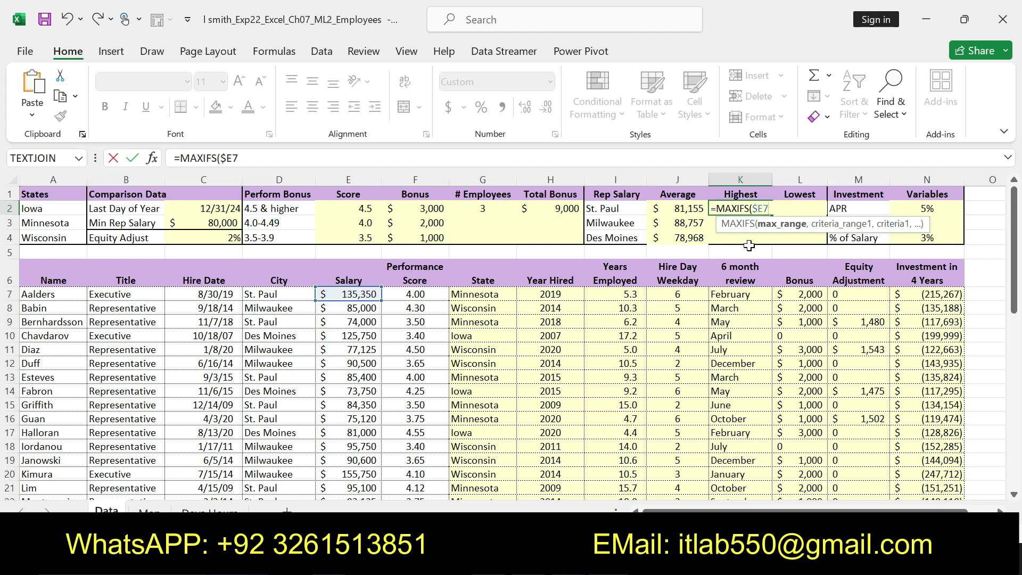
type(":$")
type("EZ")
key("BackSpace")
type("$31")
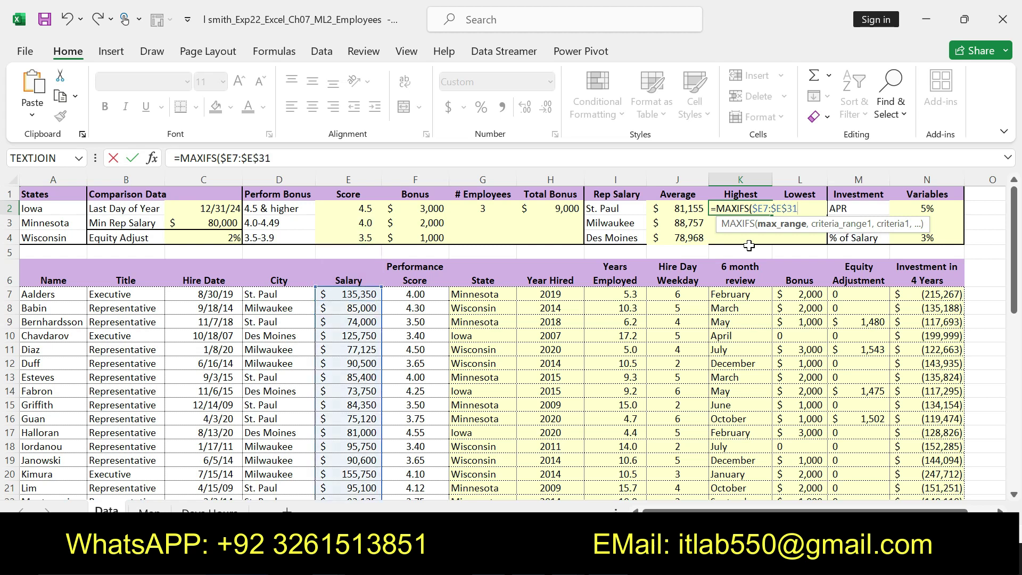
type(",")
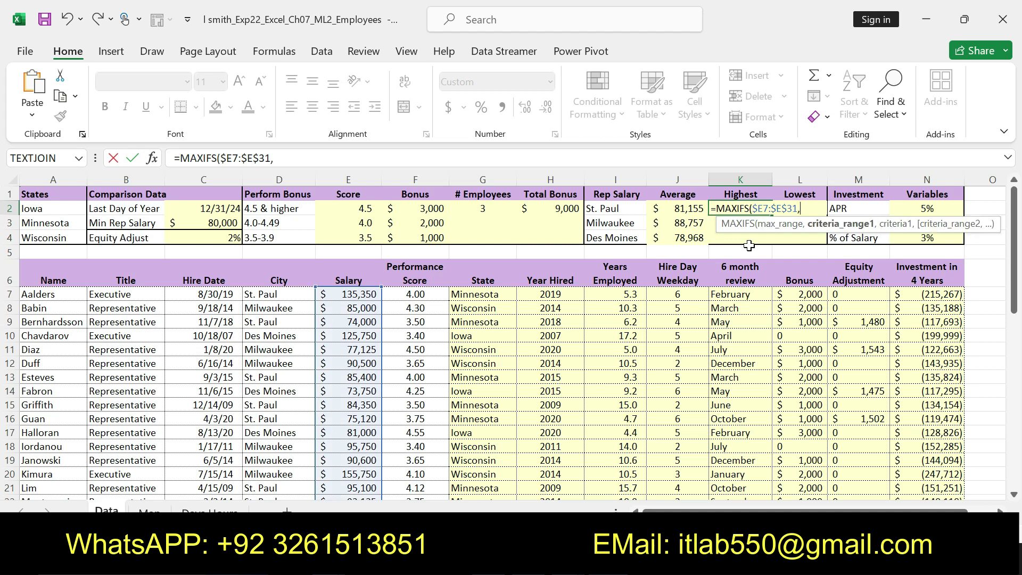
type("$B$")
type("7:")
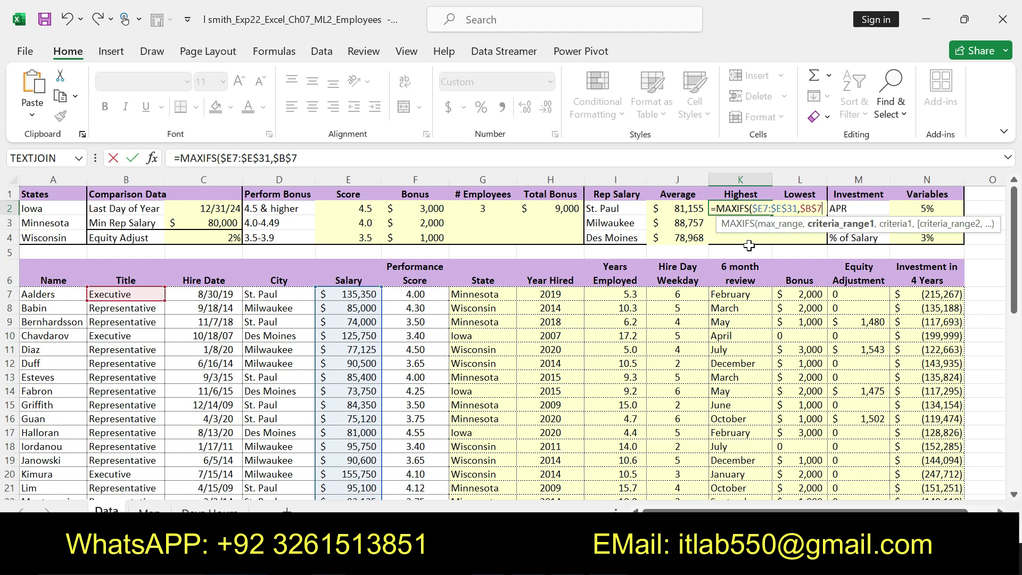
type("$B$31")
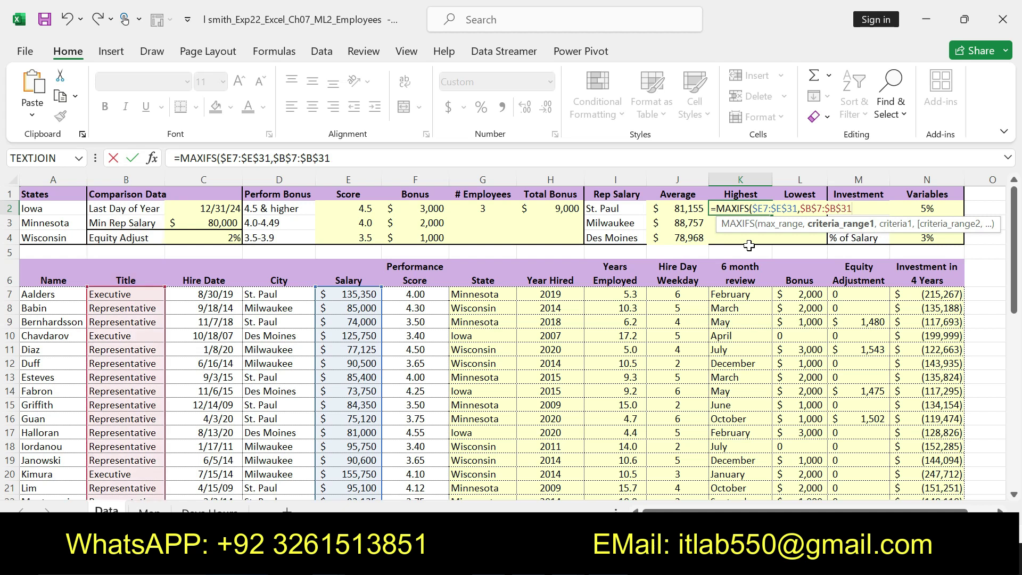
type(",")
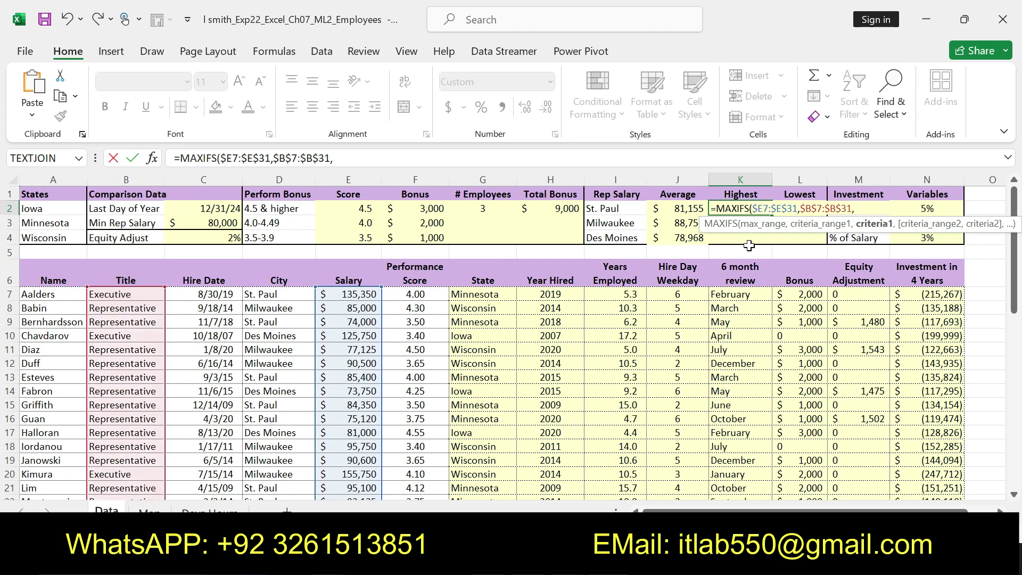
type("\"")
Copy the word 'Representative' from step 14 in the Word instructions.
key("alt+Tab")
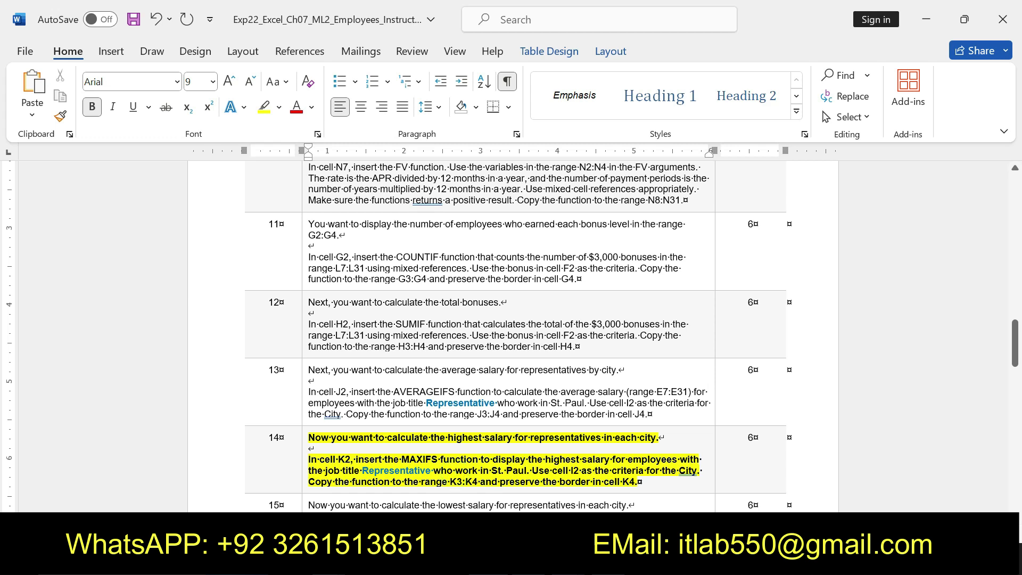
left_click_drag(430, 471, 362, 470)
key("ctrl+c")
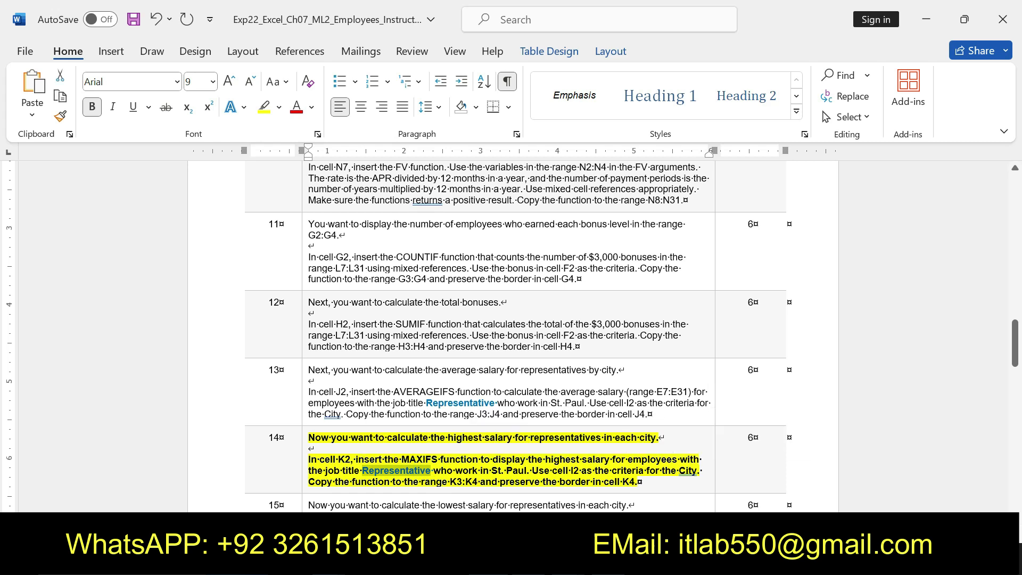
key("alt+Tab")
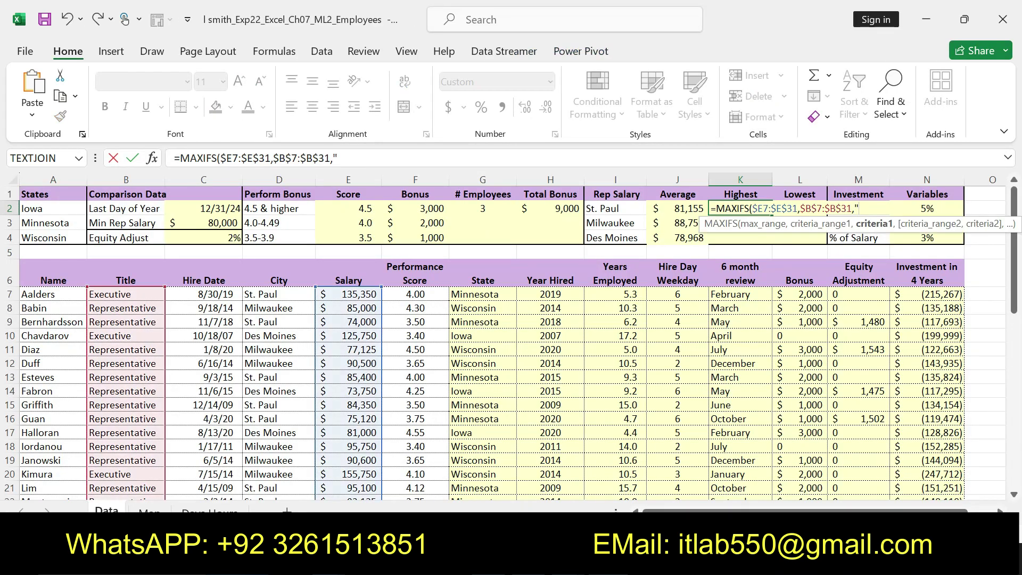
Paste 'Representative' and finish K2's MAXIFS with $D$7:$D$31 and I2, showing $95,100.
left_click(355, 158)
key("ctrl+v")
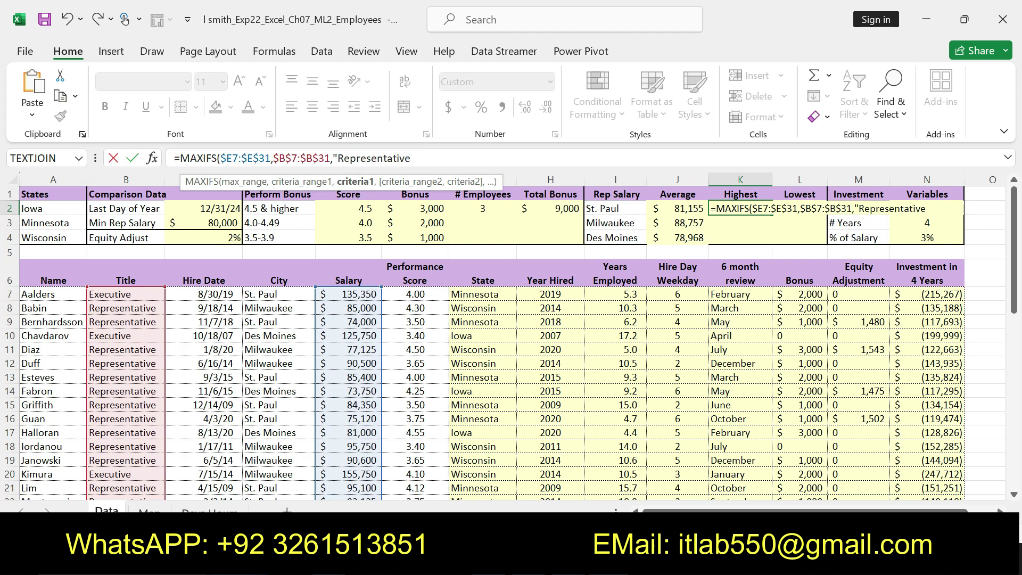
type("\",")
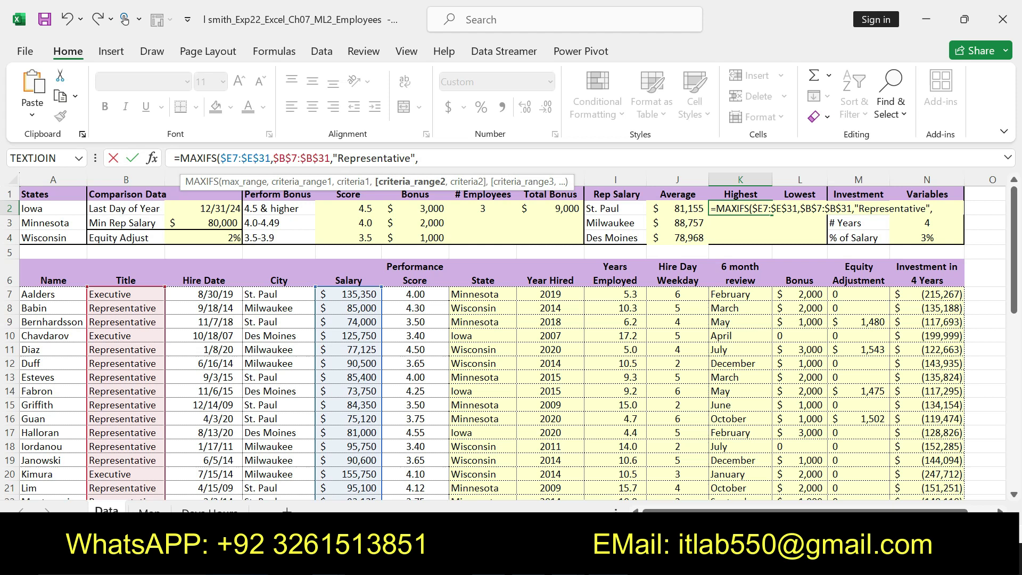
type("$D$")
type("7")
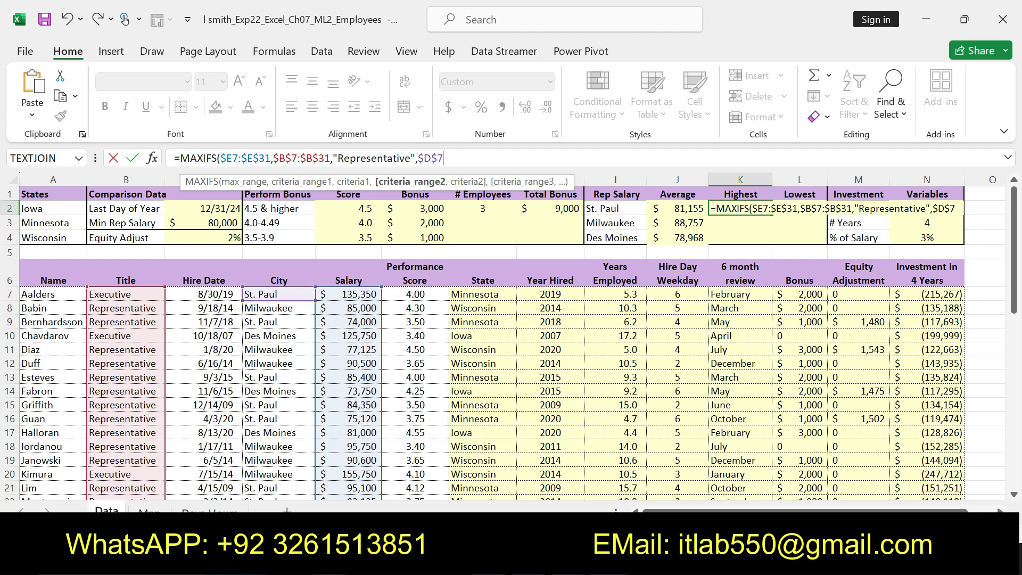
type(":$D$3")
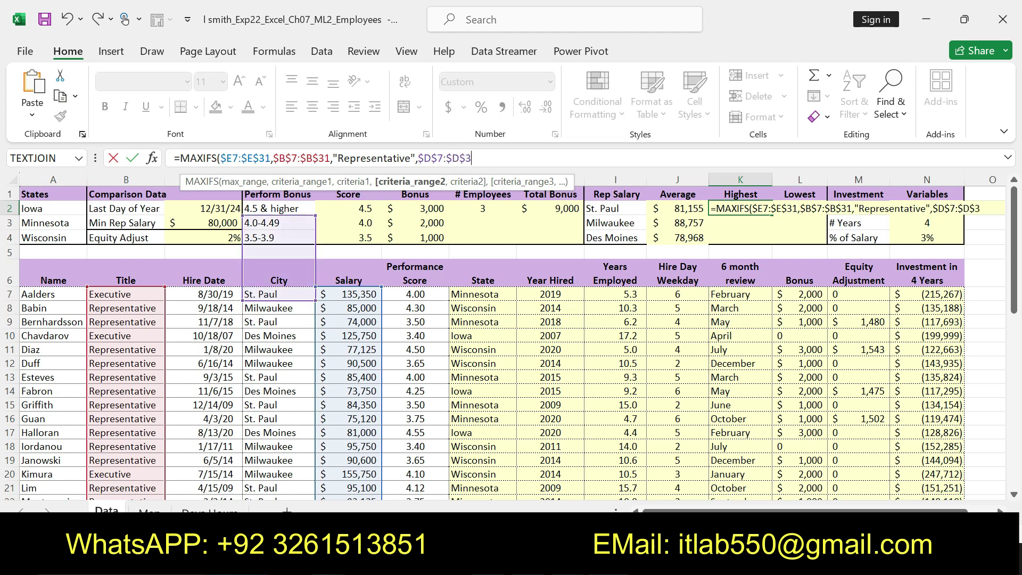
type("1")
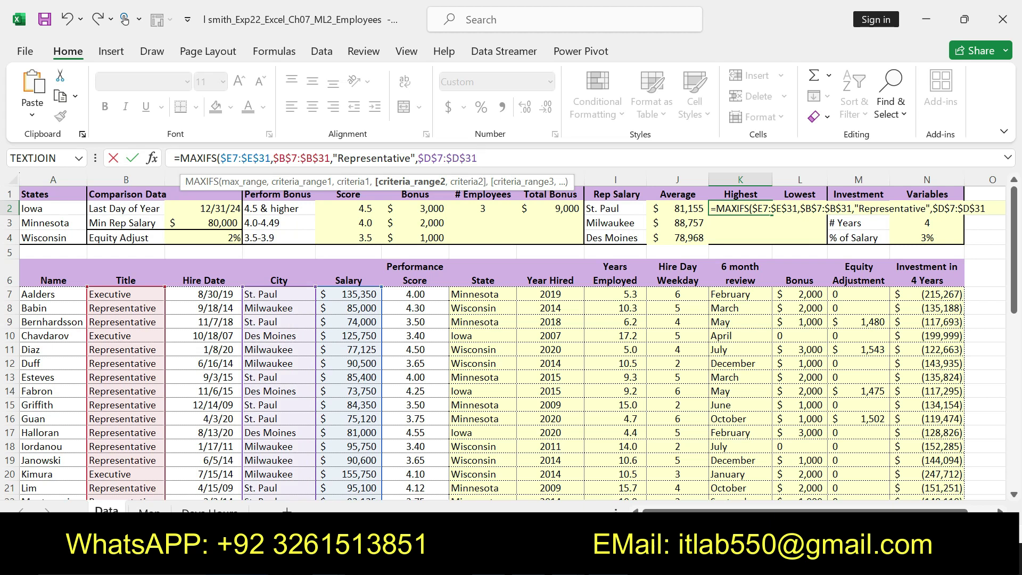
type(",I2)")
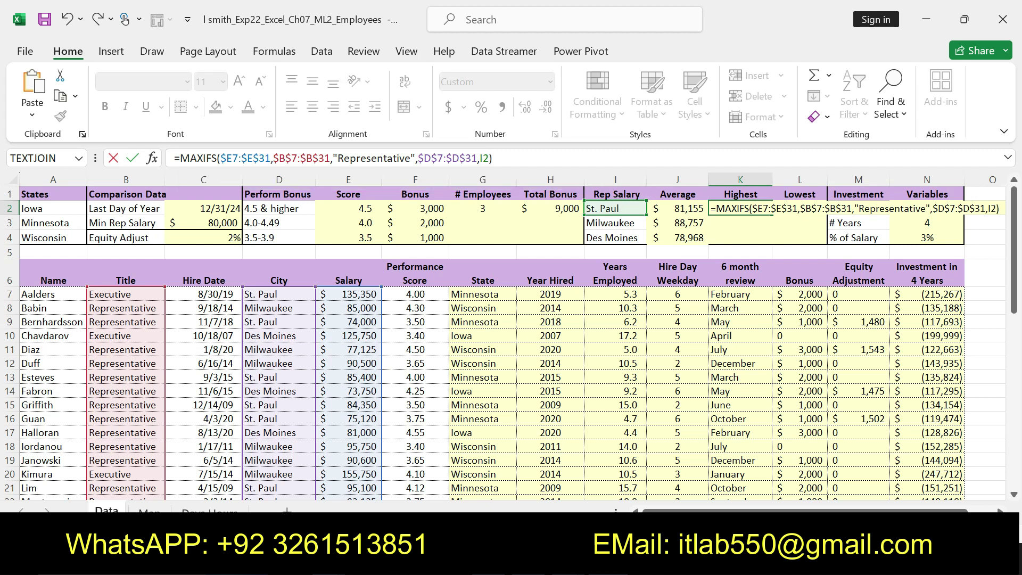
key("Return")
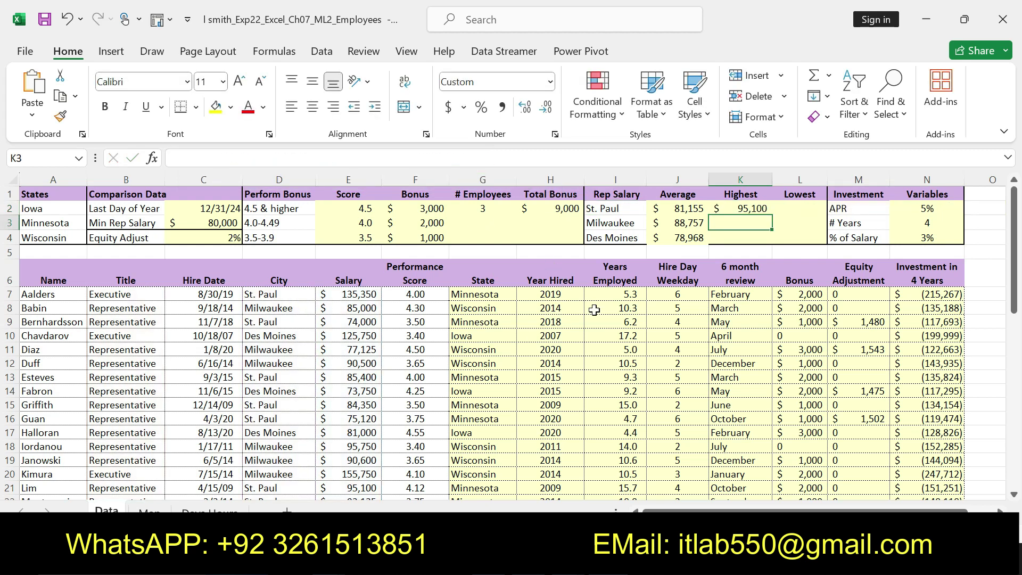
Review the end of step 14's instruction in Word and return to Excel.
key("alt+Tab")
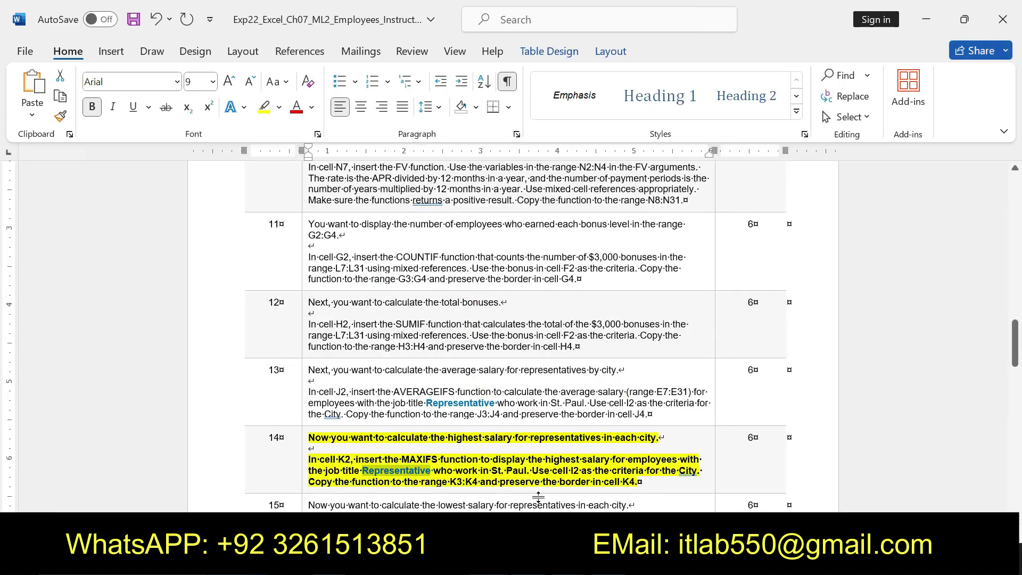
left_click_drag(491, 471, 638, 482)
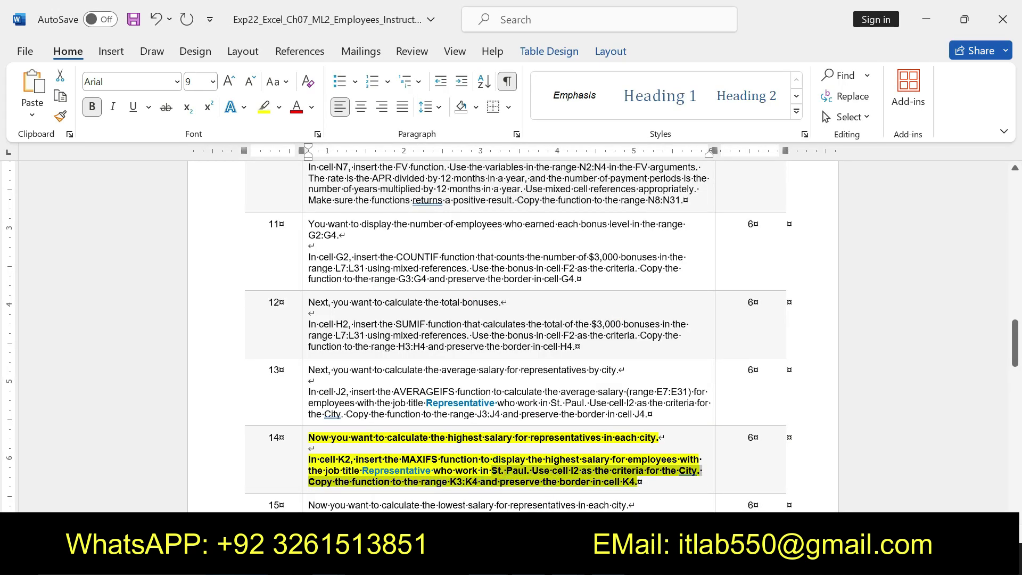
key("alt+Tab")
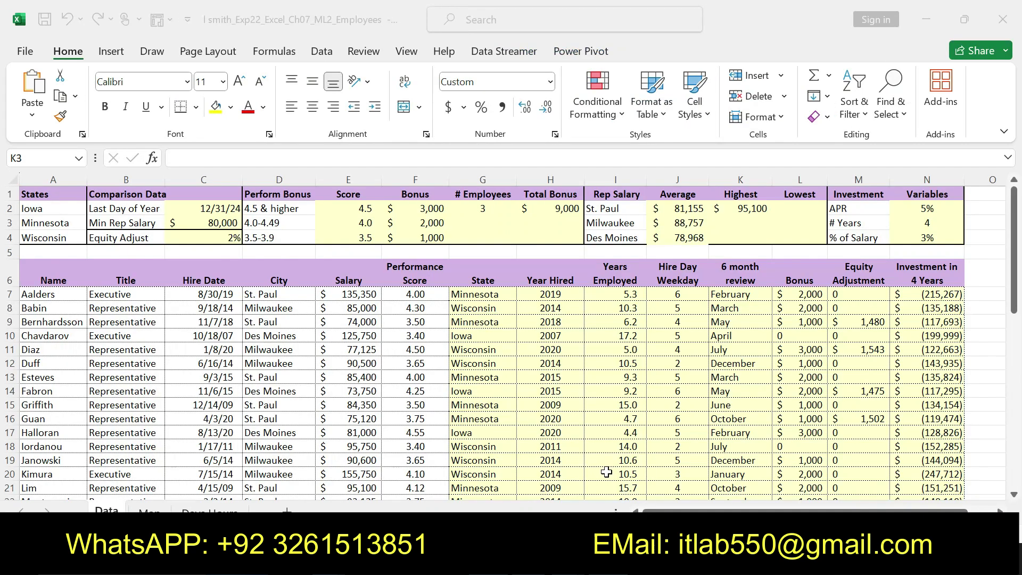
left_click(745, 208)
left_click_drag(772, 215, 766, 242)
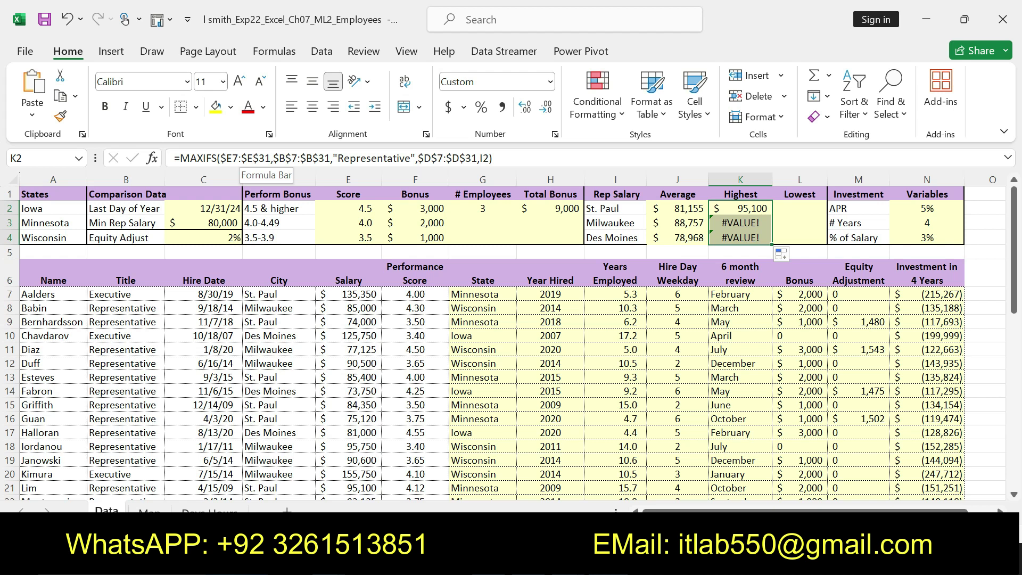
key("ctrl+z")
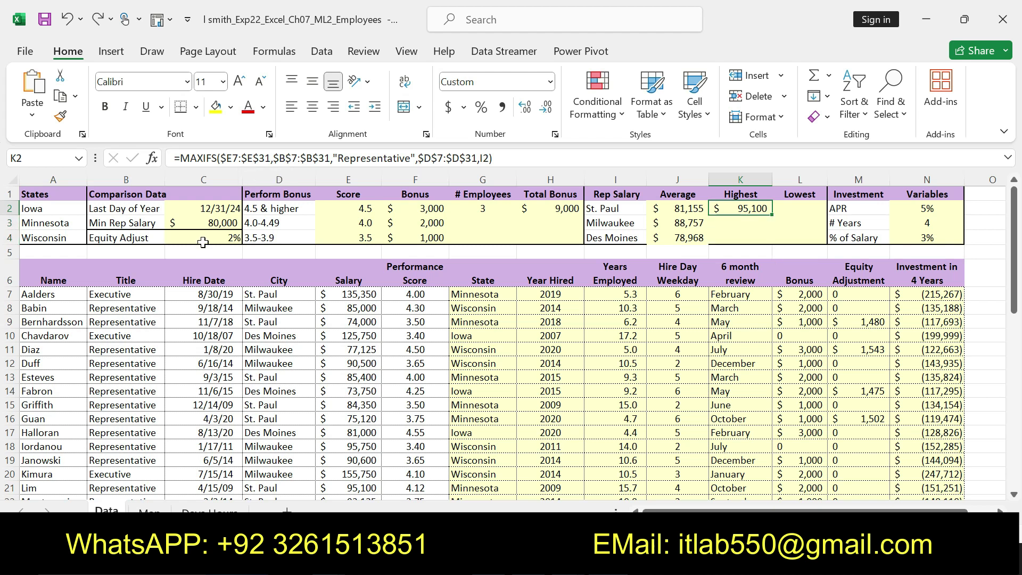
key("alt+Tab")
left_click(508, 481)
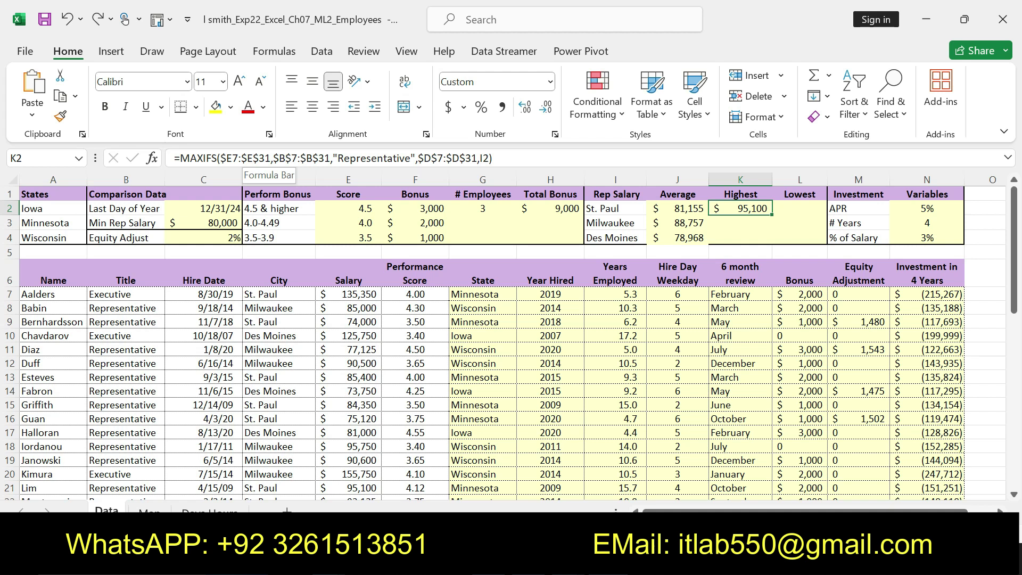
key("ctrl+c")
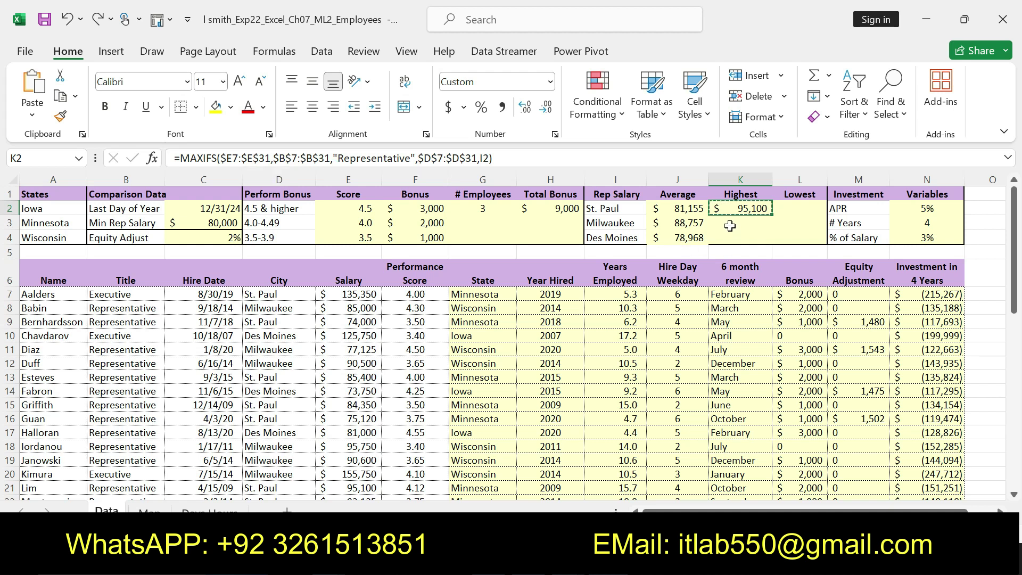
left_click_drag(729, 226, 732, 238)
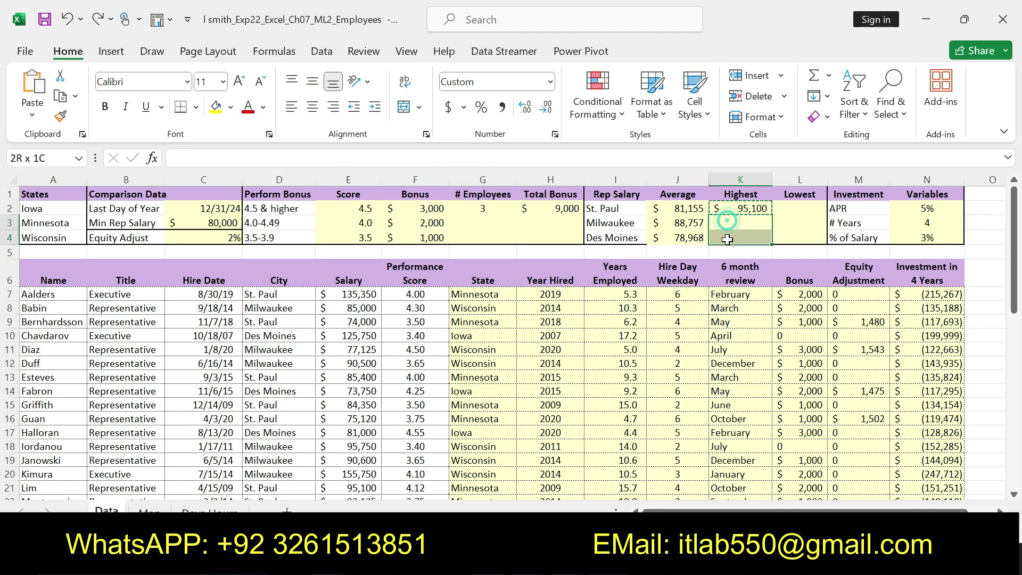
left_click(33, 121)
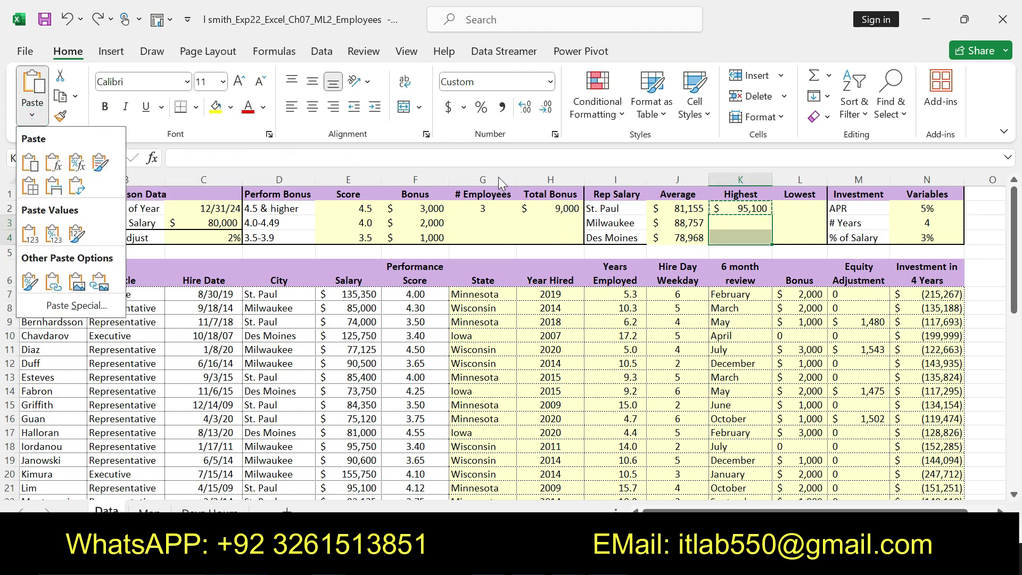
key("Escape")
key("Escape")
left_click(734, 206)
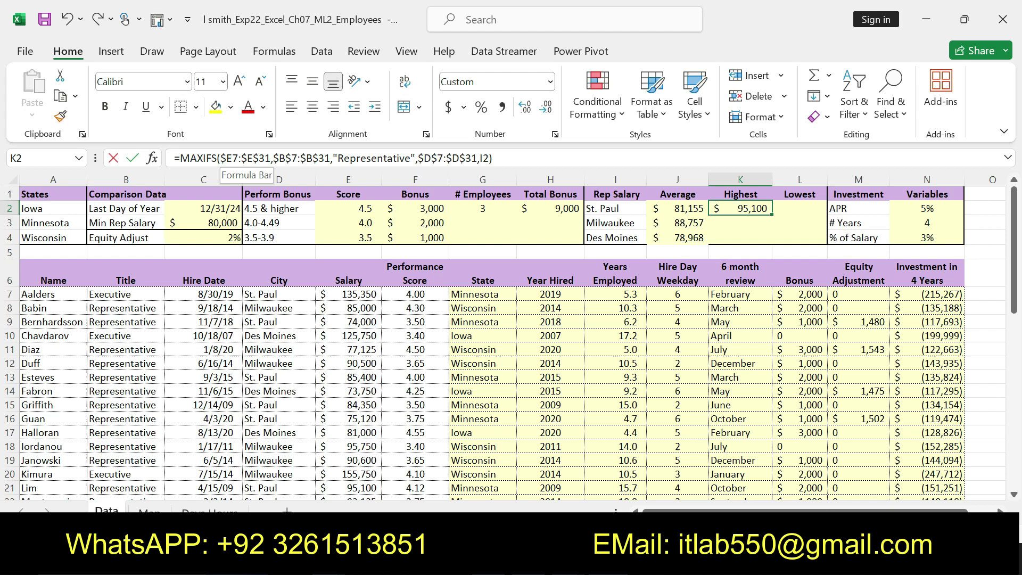
Change K2's $E7 to $E$7 and fill MAXIFS to K4: $95,100, $95,750, $90,420.
left_click(232, 158)
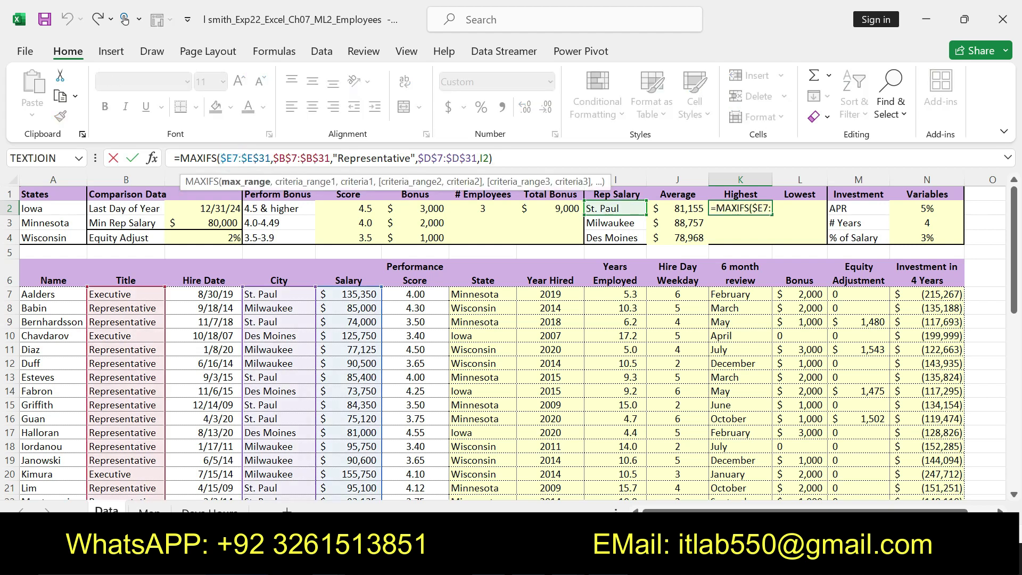
type("$")
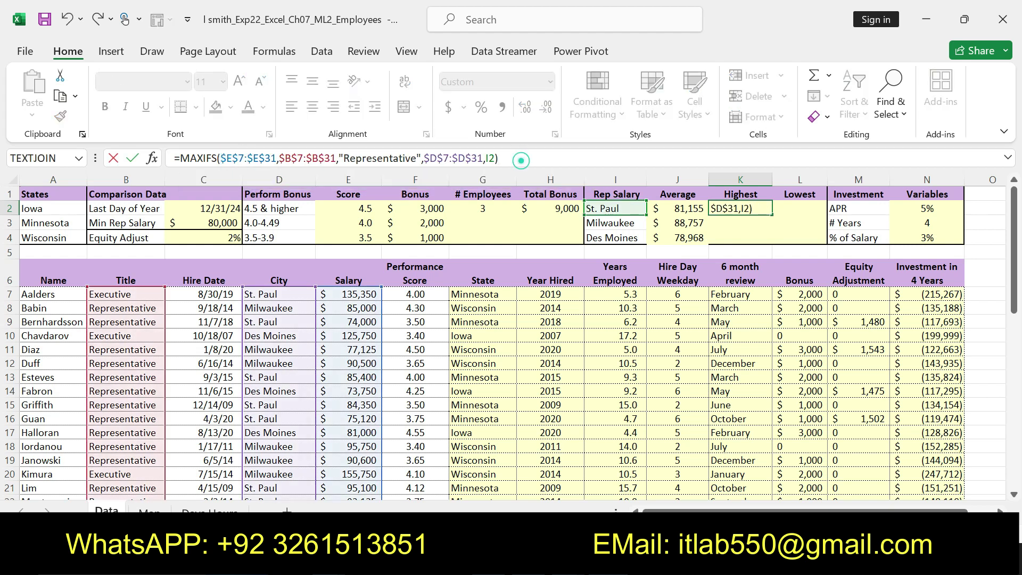
key("Return")
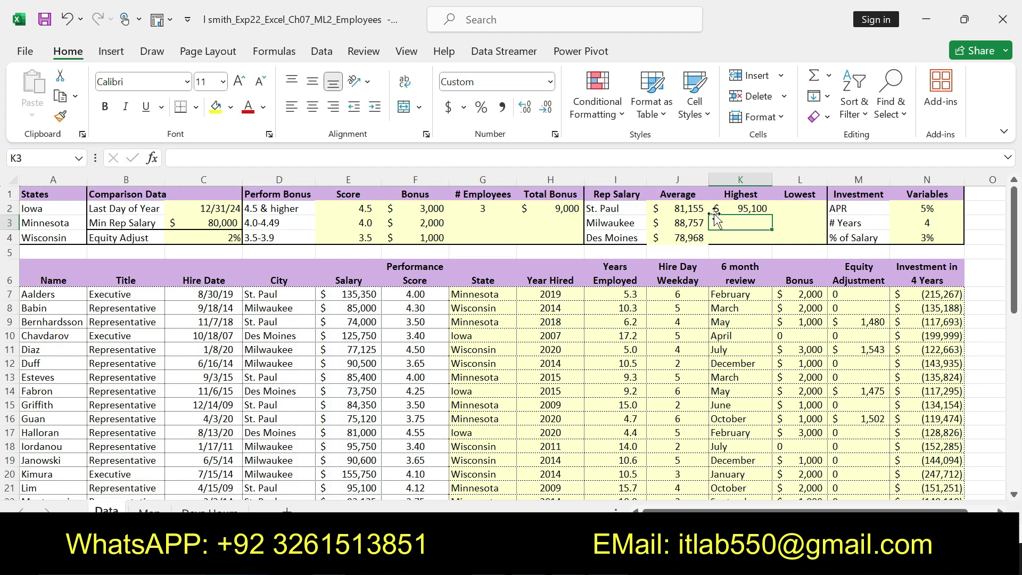
left_click(730, 209)
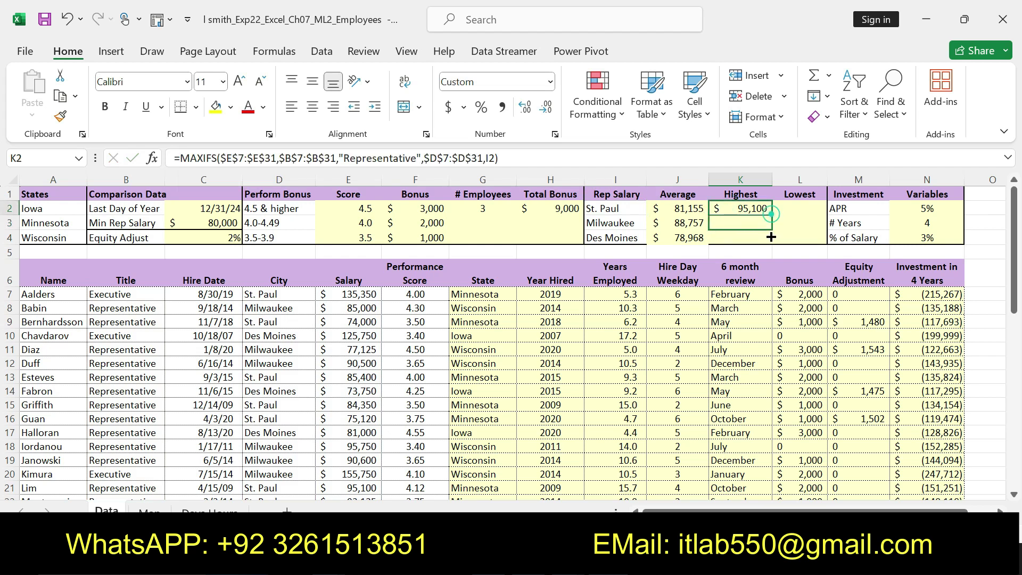
left_click_drag(774, 215, 773, 240)
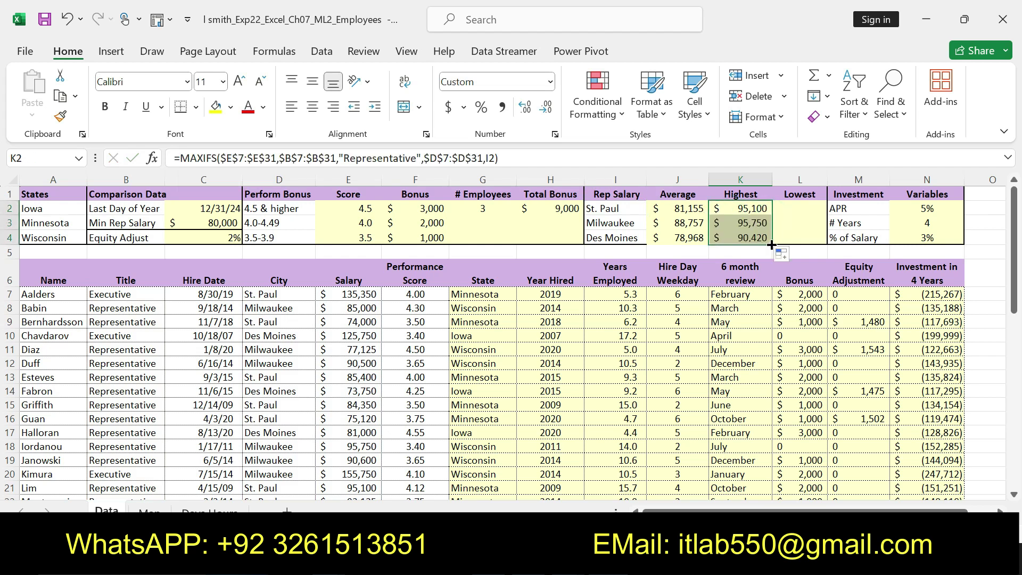
left_click(781, 210)
Clear step 14's formatting and make step 15's MINIFS instruction bold with yellow highlight.
key("alt+Tab")
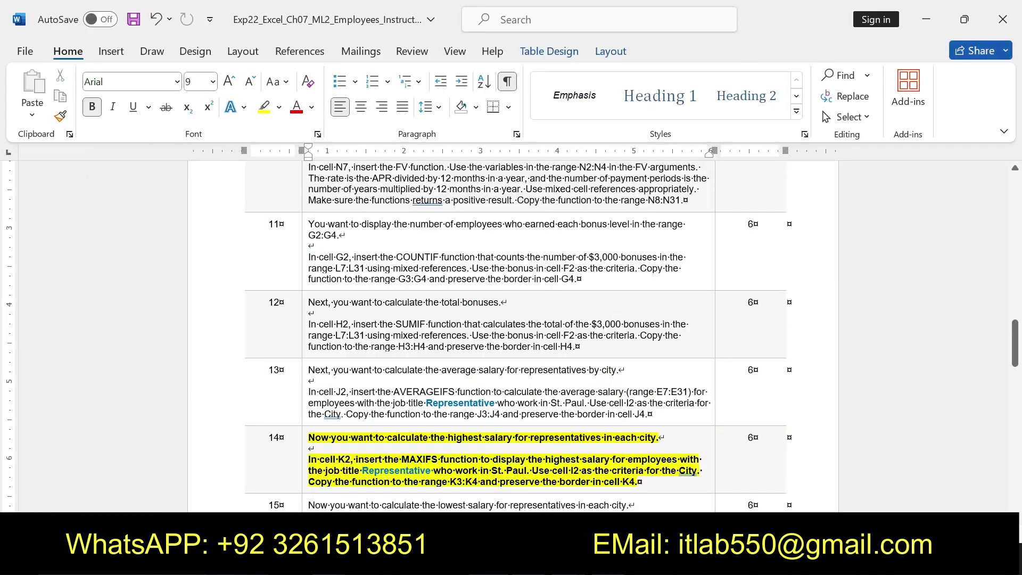
key("ctrl+z")
key("ctrl+z")
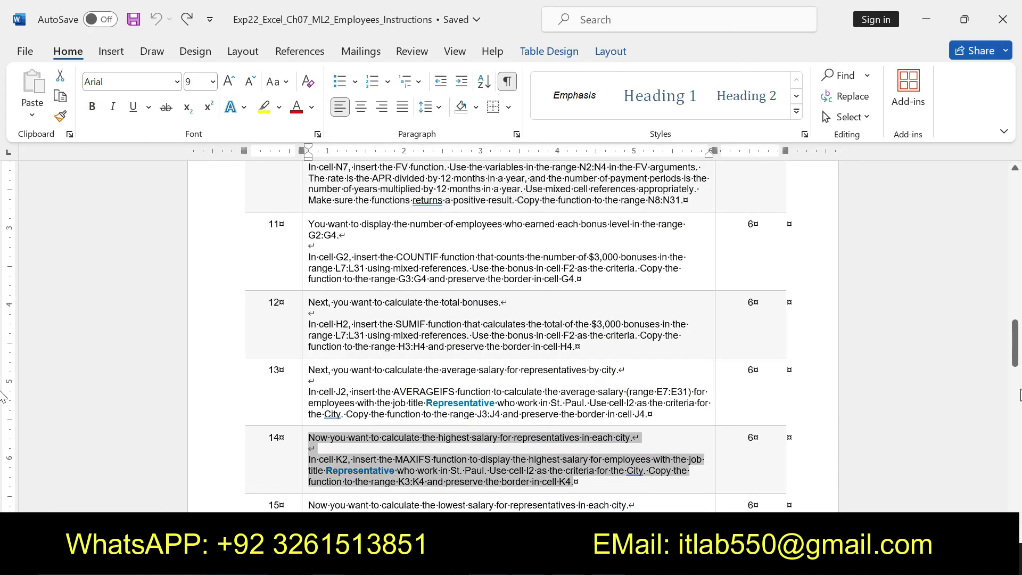
left_click_drag(1017, 371, 1017, 390)
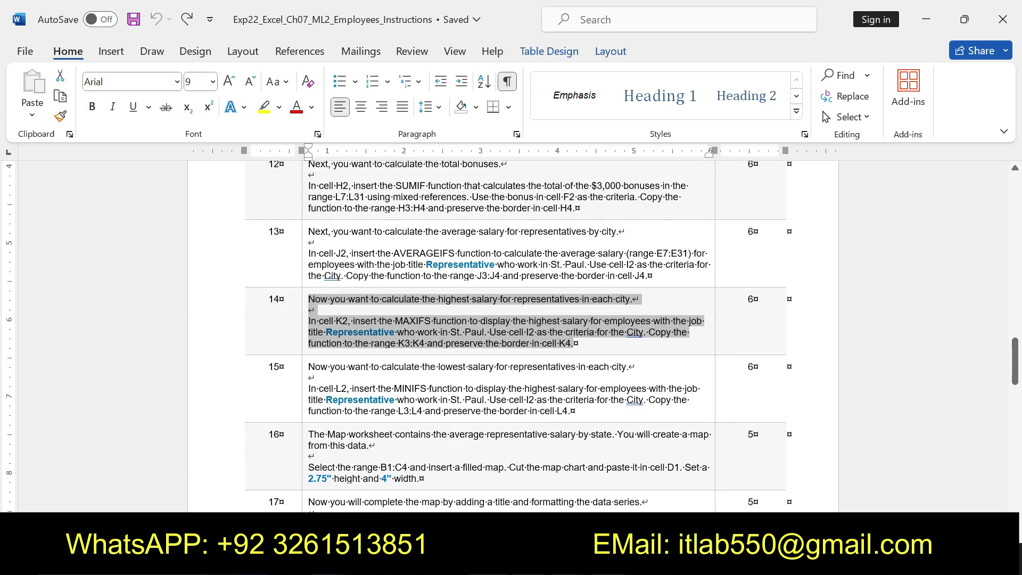
left_click_drag(308, 367, 574, 411)
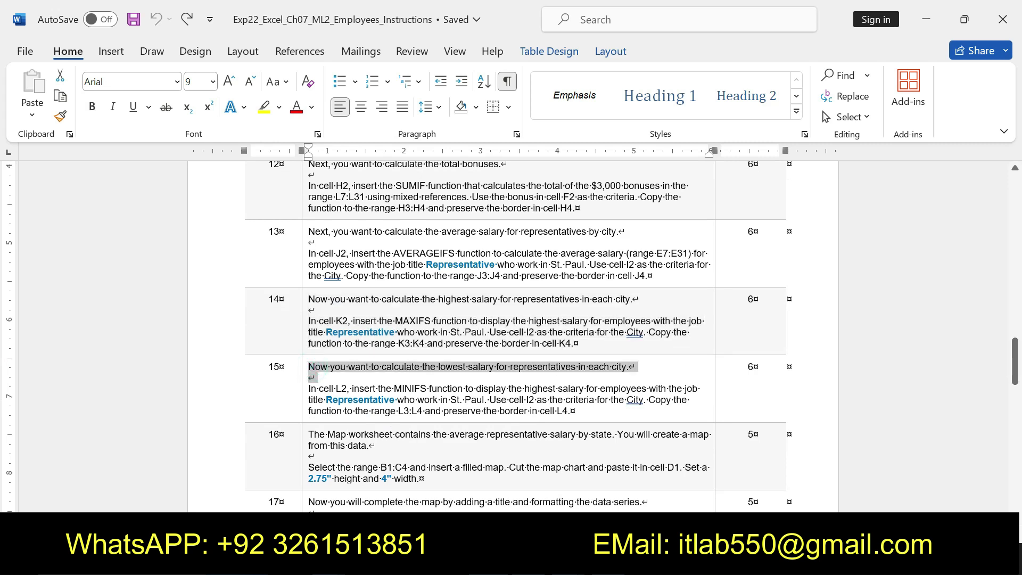
left_click(581, 386)
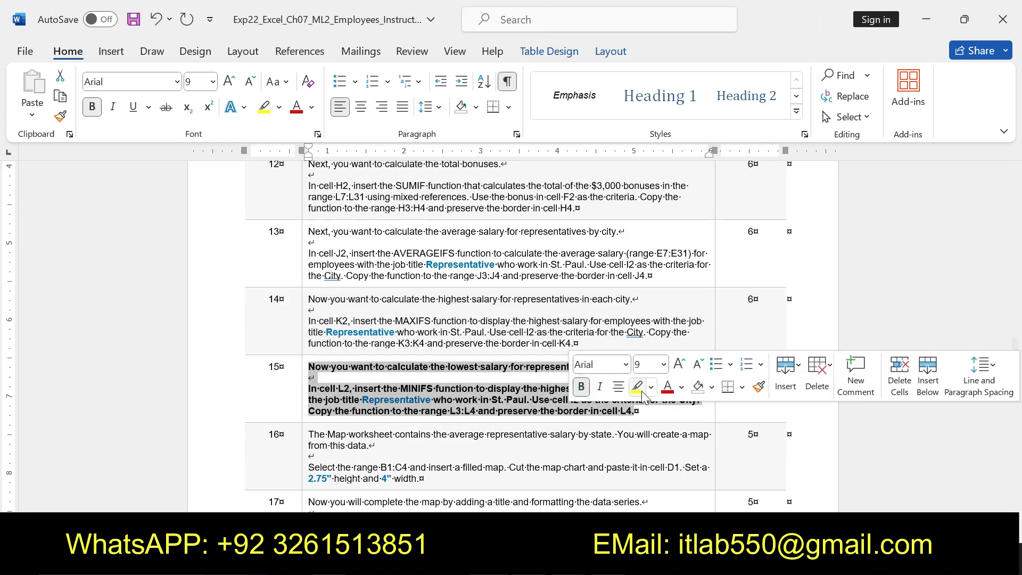
left_click(637, 386)
left_click_drag(308, 366, 538, 414)
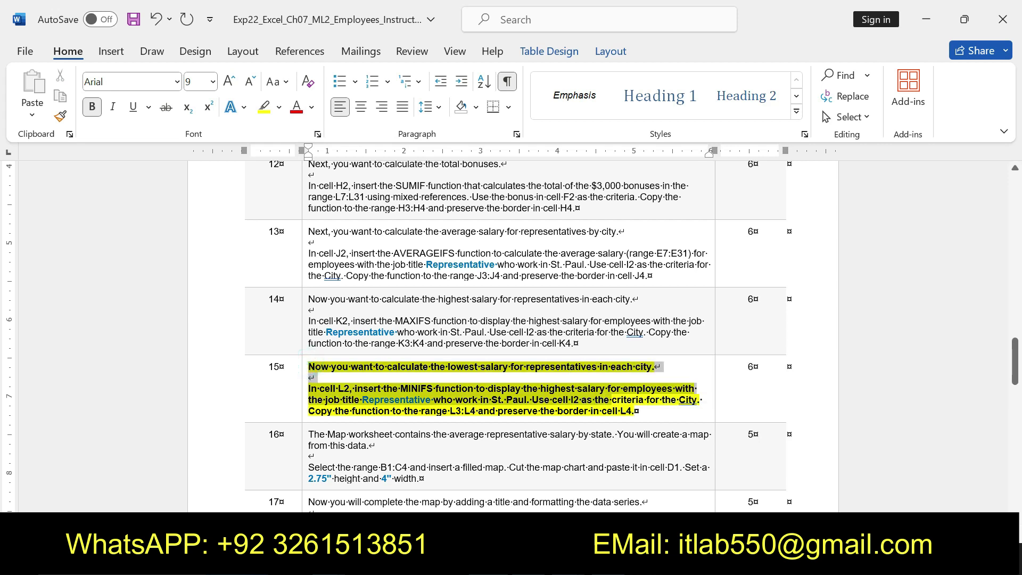
mouse_move(308, 388)
left_mouse_down()
mouse_move(524, 389)
mouse_move(636, 411)
left_mouse_up()
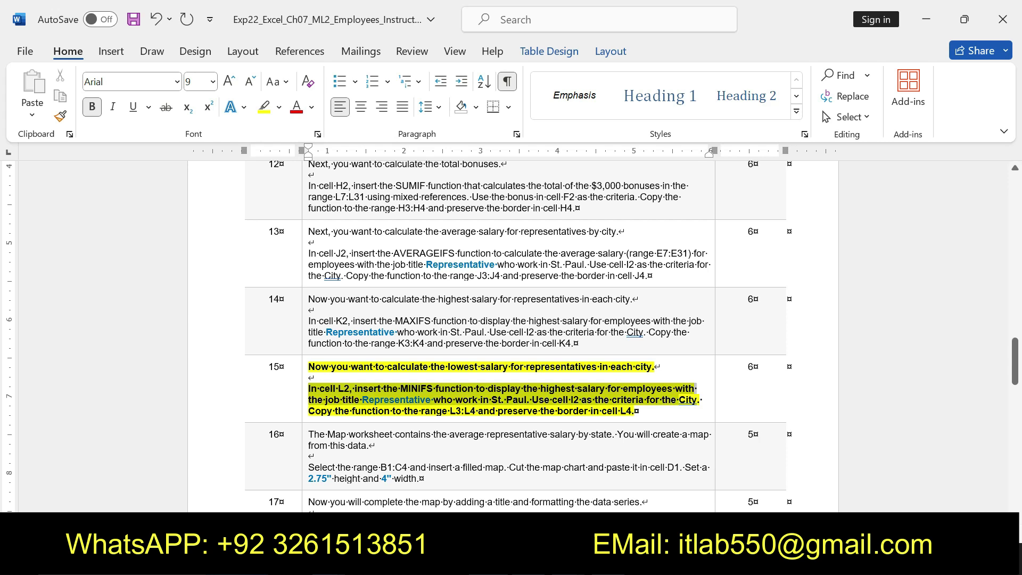
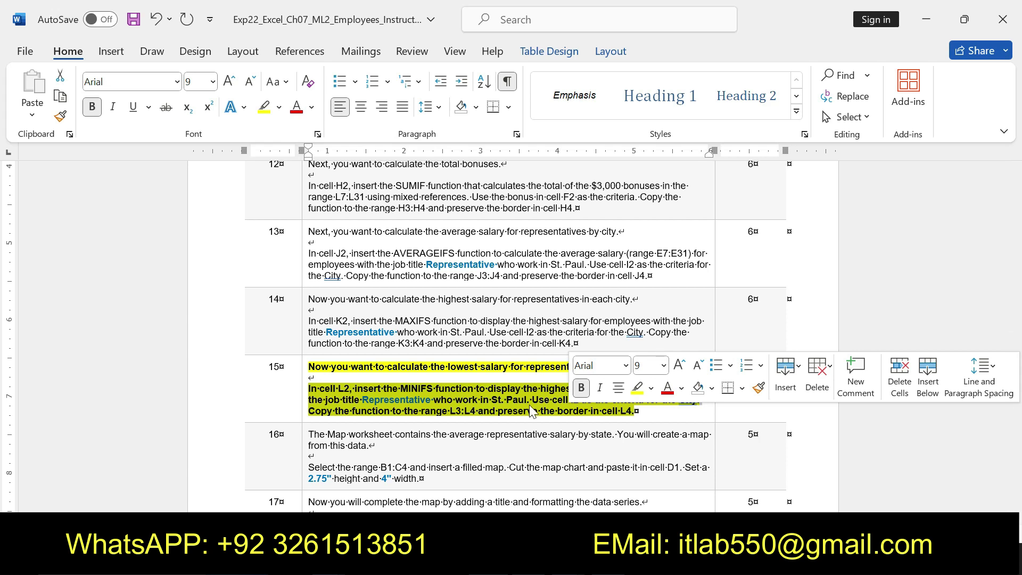
Deselect step 15's text in Word and switch back to the Excel employees workbook.
left_click(310, 384)
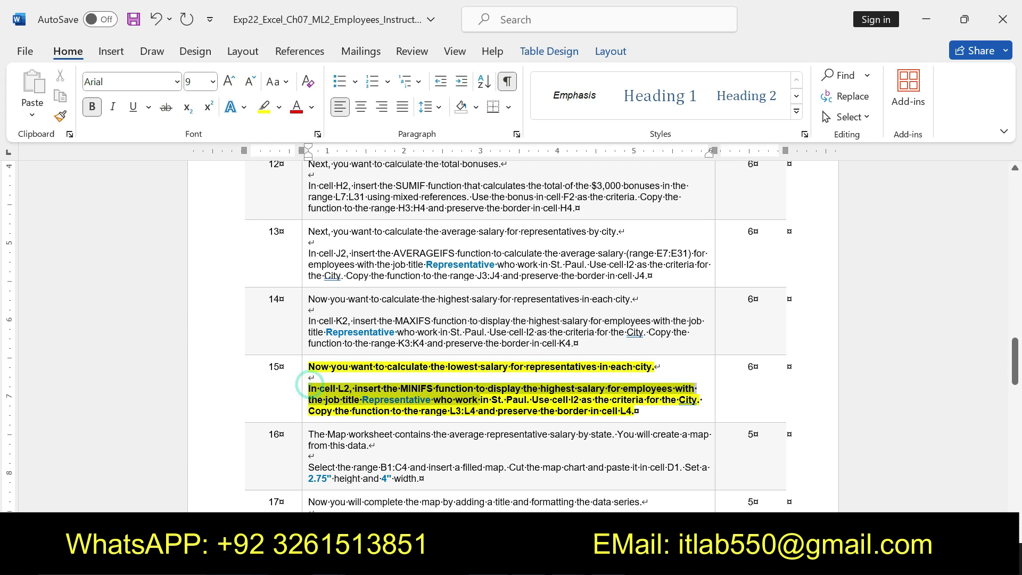
key("alt+Tab")
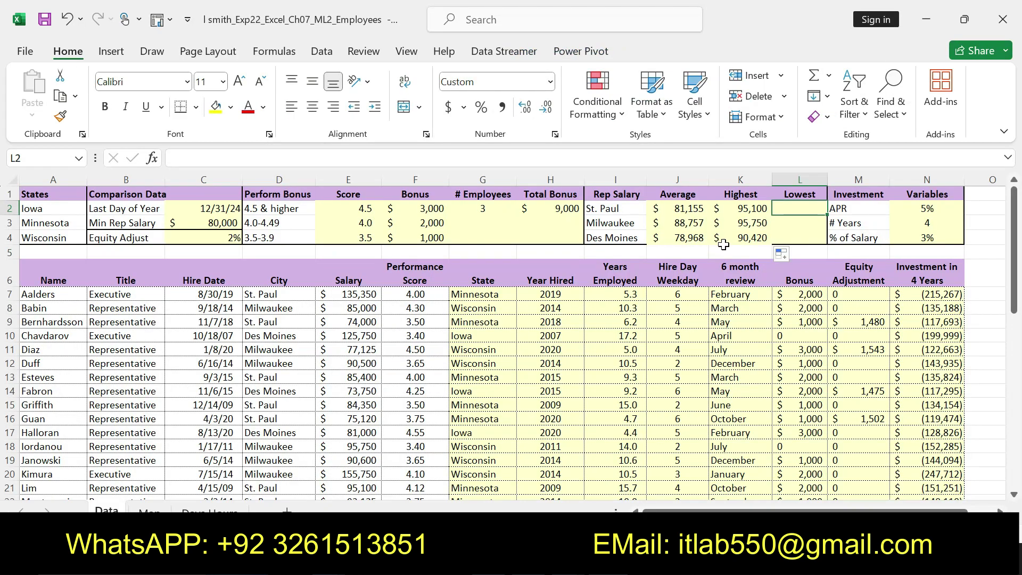
Start a MINIFS formula in L2 with the absolute salary range $E$7:$E$31.
type("=")
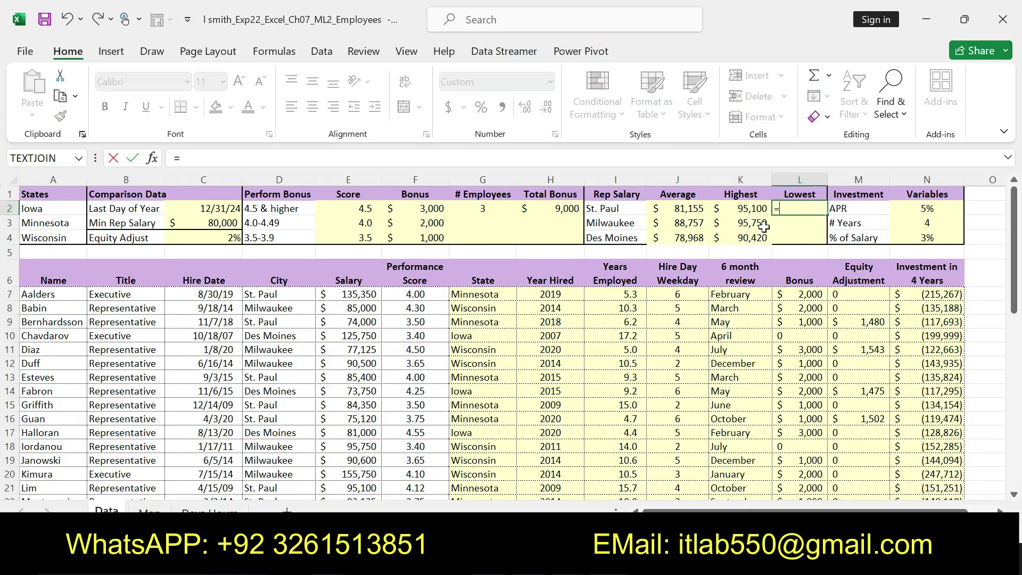
type("M")
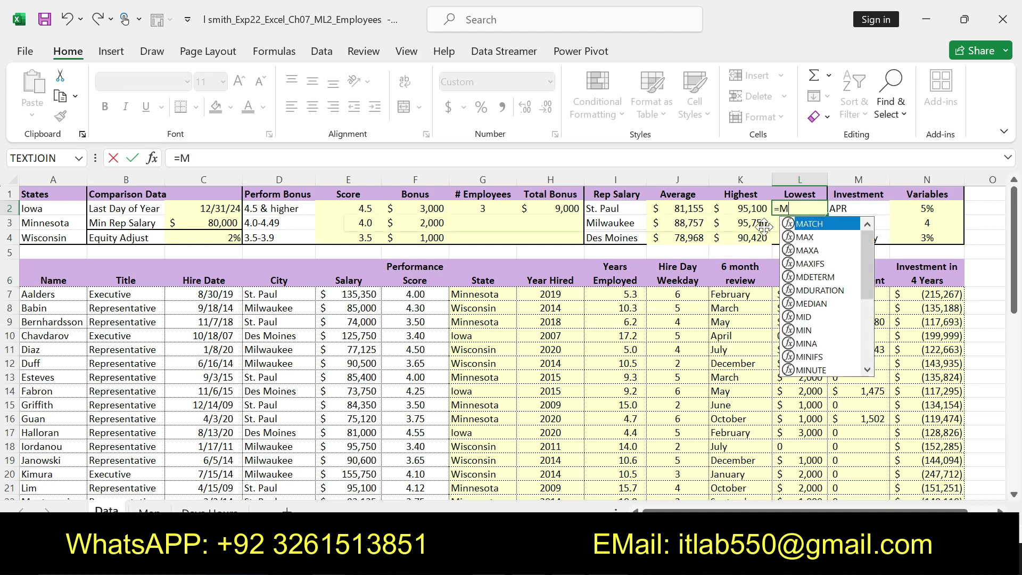
type("IN")
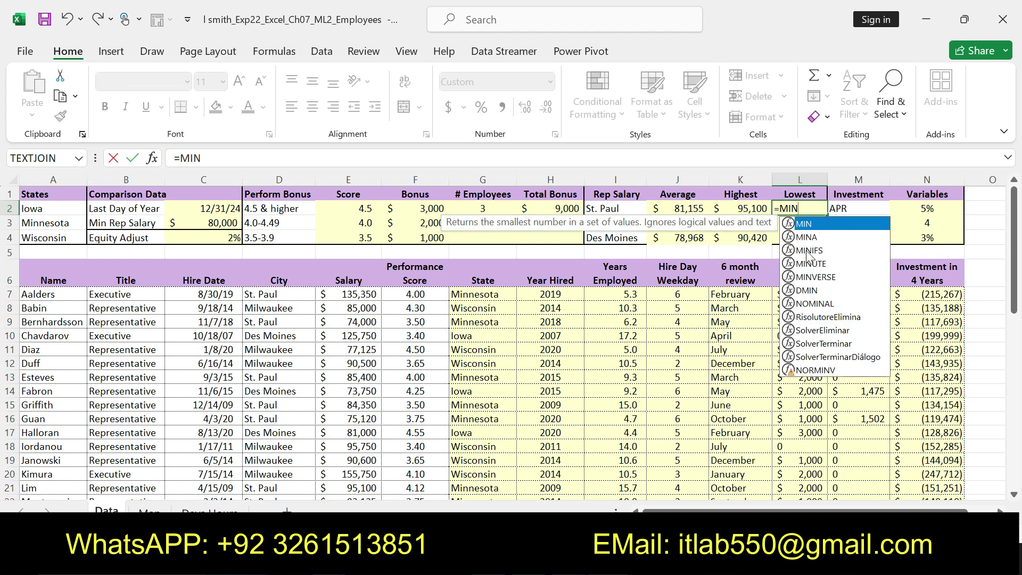
double_click(808, 250)
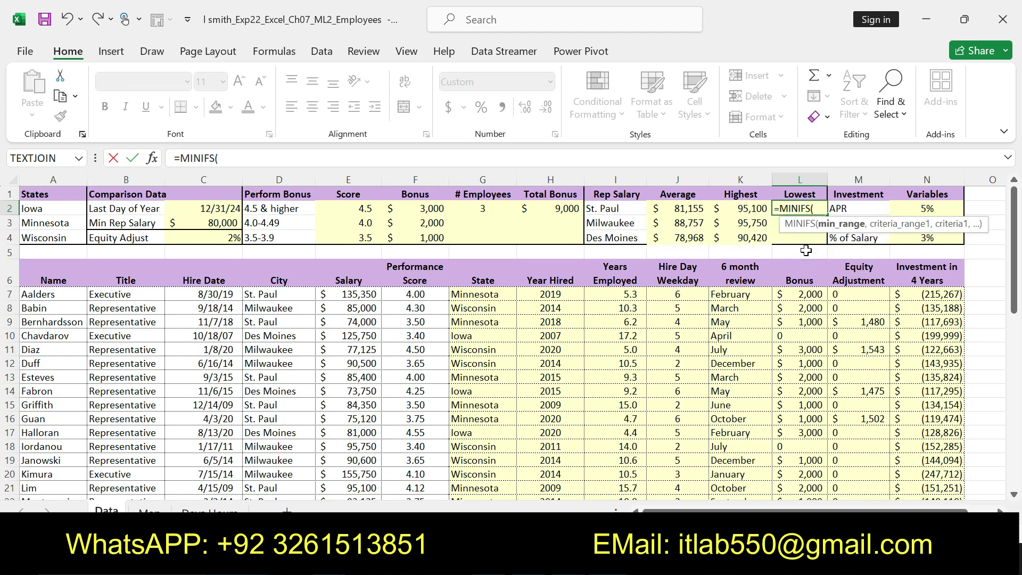
type("E7:")
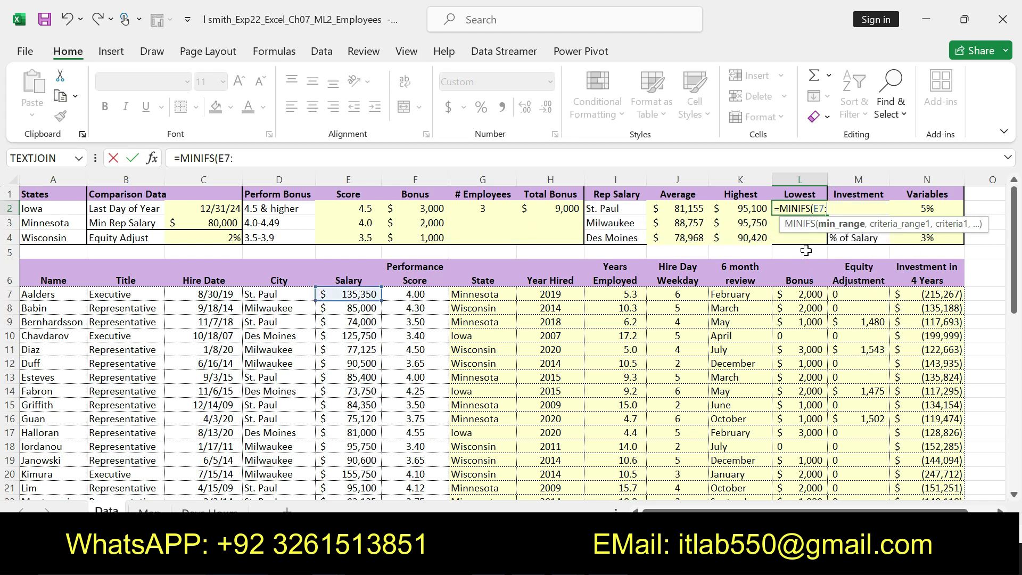
key("ctrl+shift+Down")
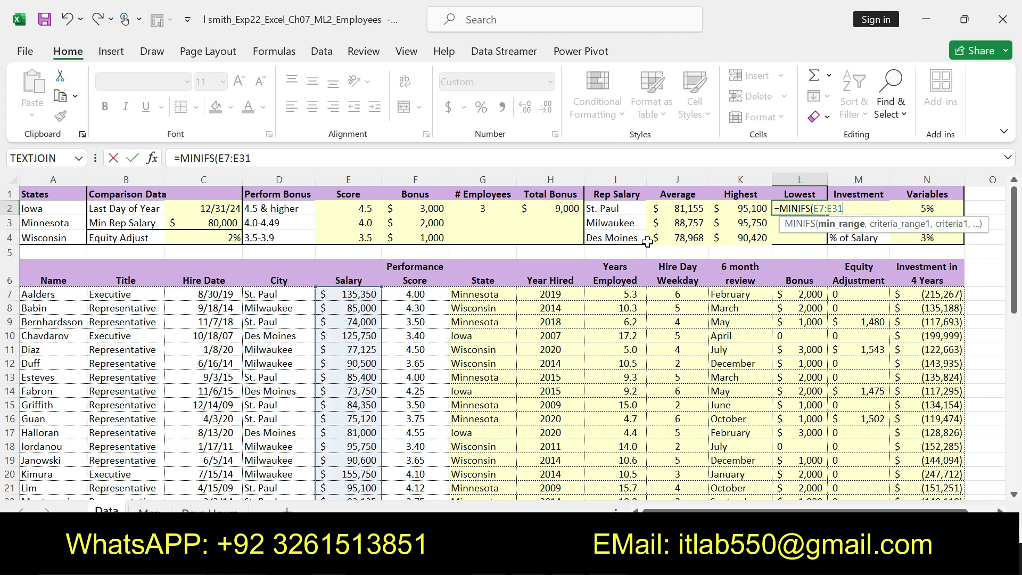
left_click_drag(252, 158, 217, 158)
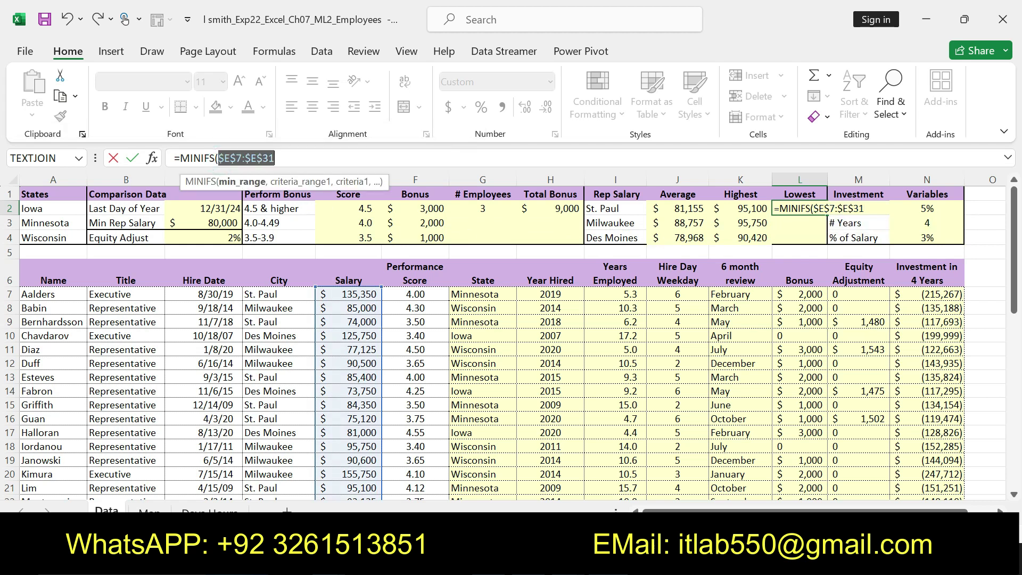
key("F4")
Add the absolute job title range $B$7:$B$31 and a separating comma to the formula.
left_click(288, 158)
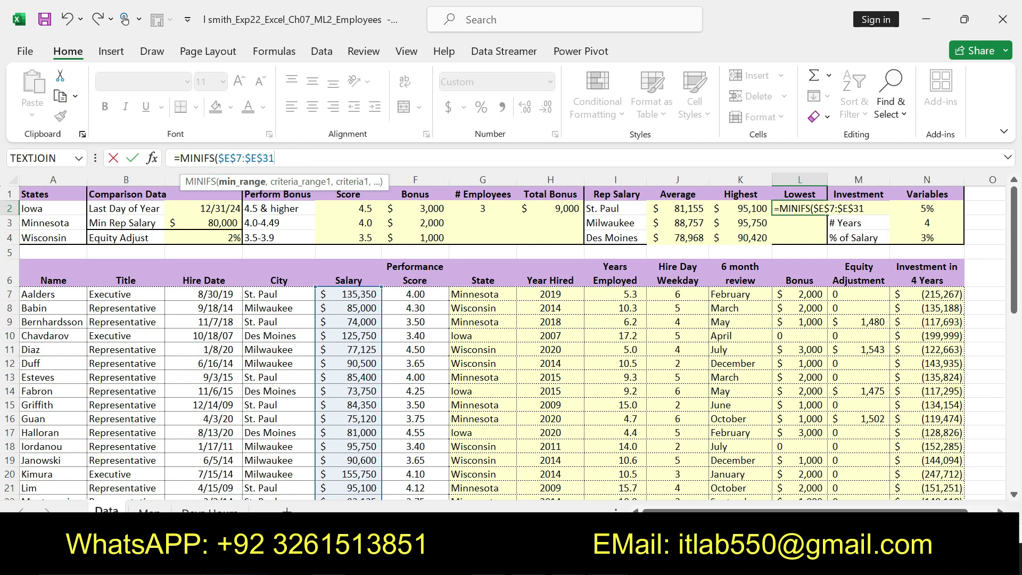
type(",B")
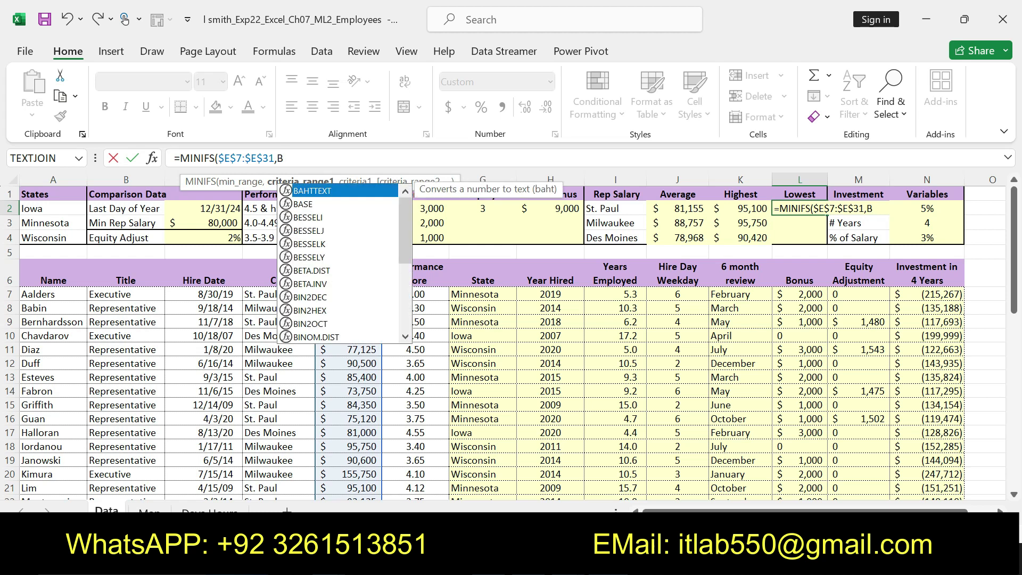
type("7:B")
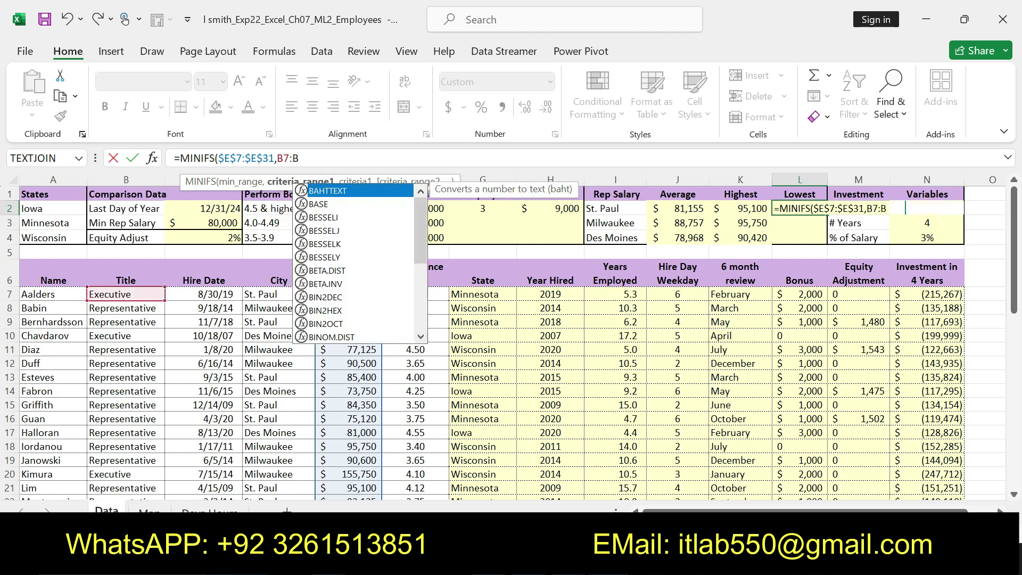
type("31")
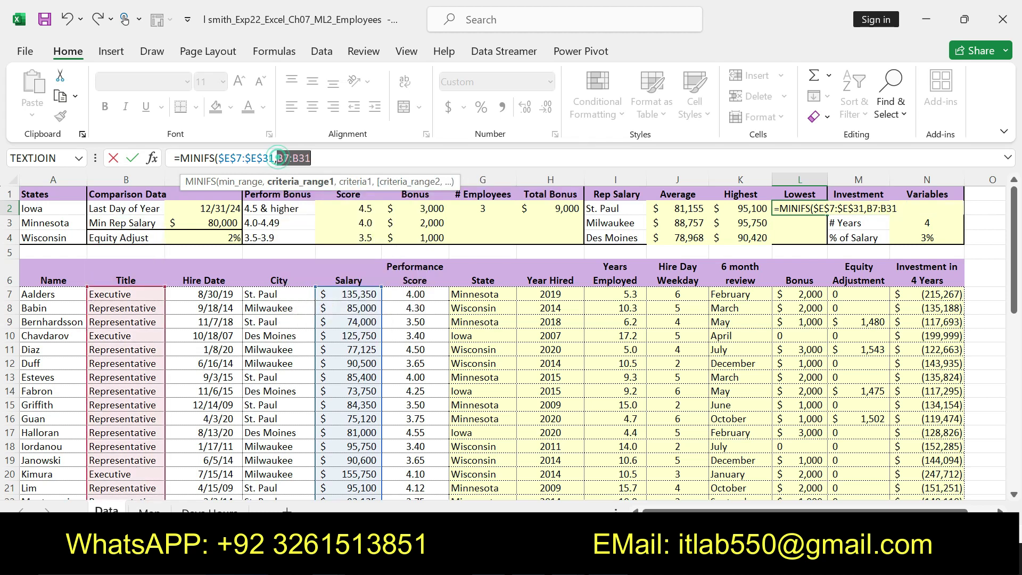
key("F4")
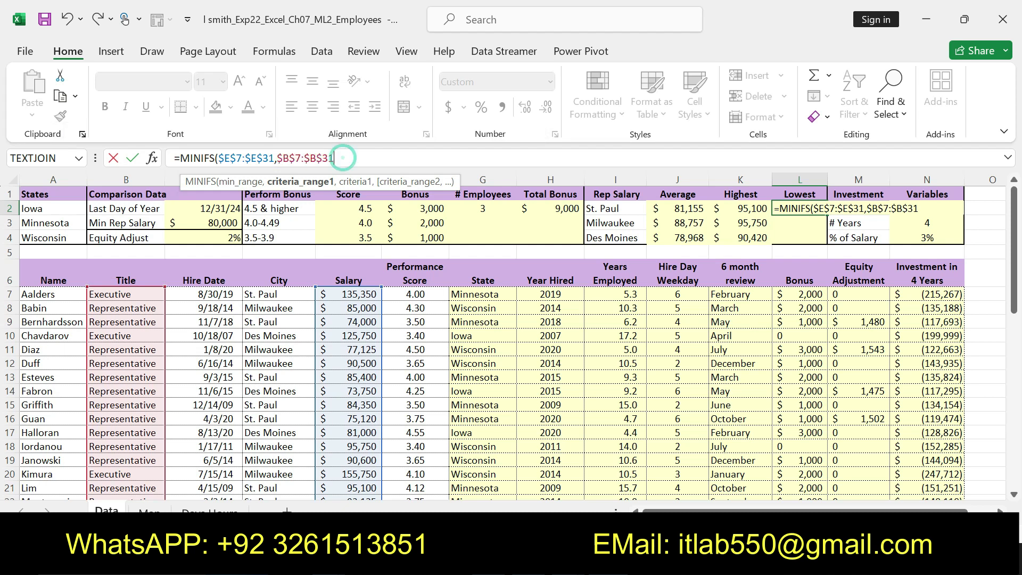
type(",")
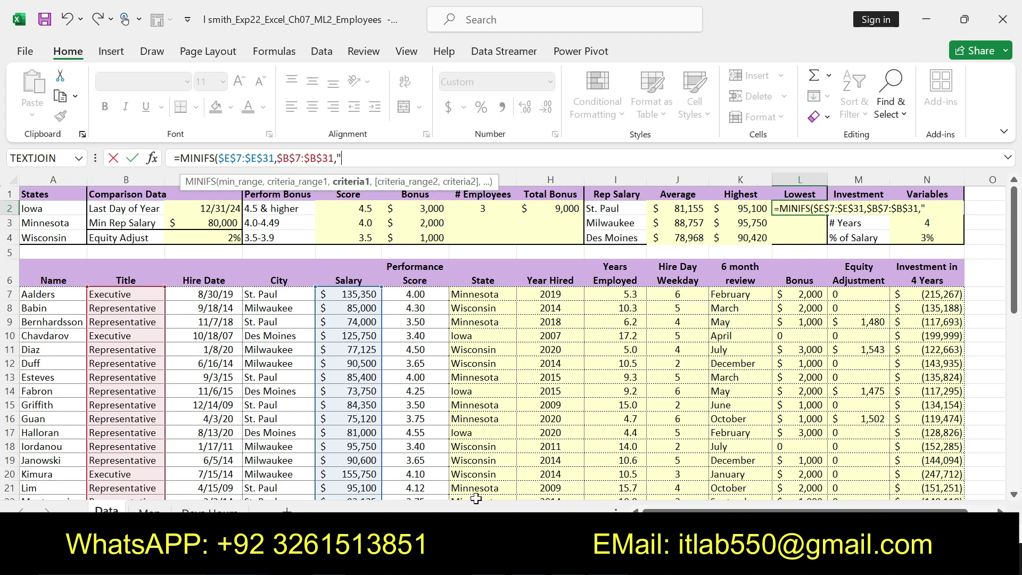
key("alt+Tab")
Copy 'Representative' from Word's step 15 into the L2 MINIFS formula as the title criterion.
left_click(431, 399)
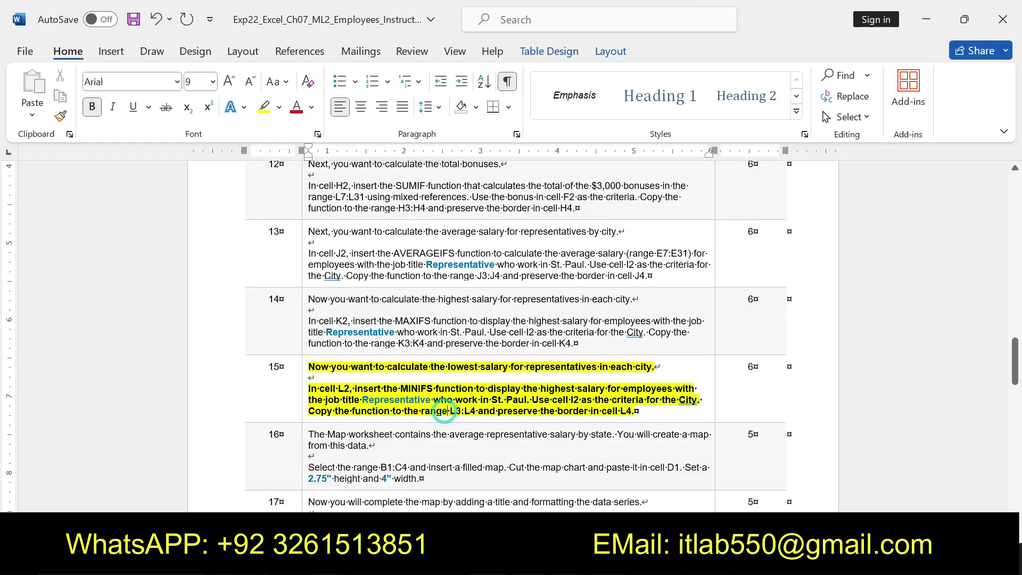
left_click_drag(431, 400, 365, 400)
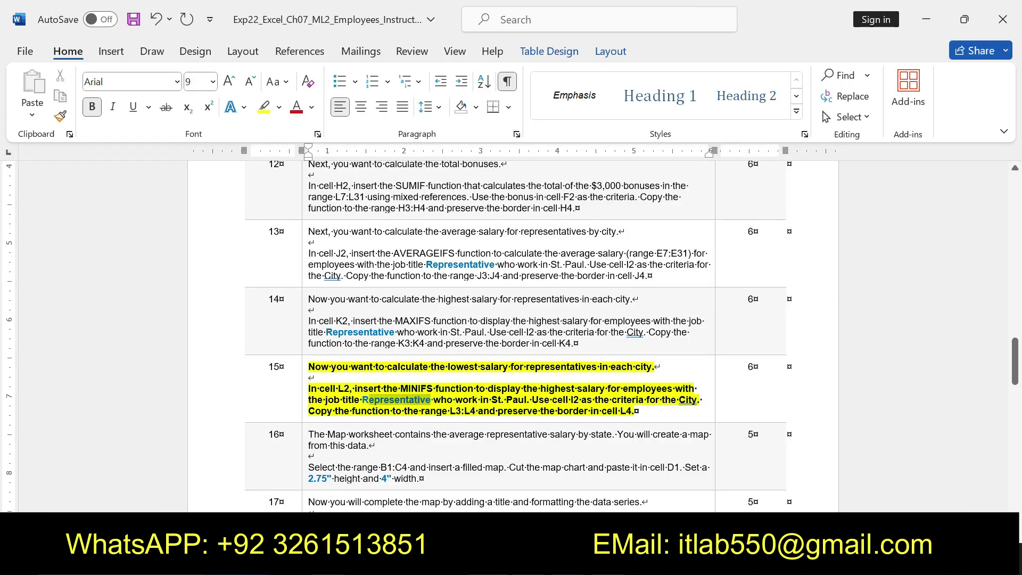
key("ctrl+c")
key("alt+Tab")
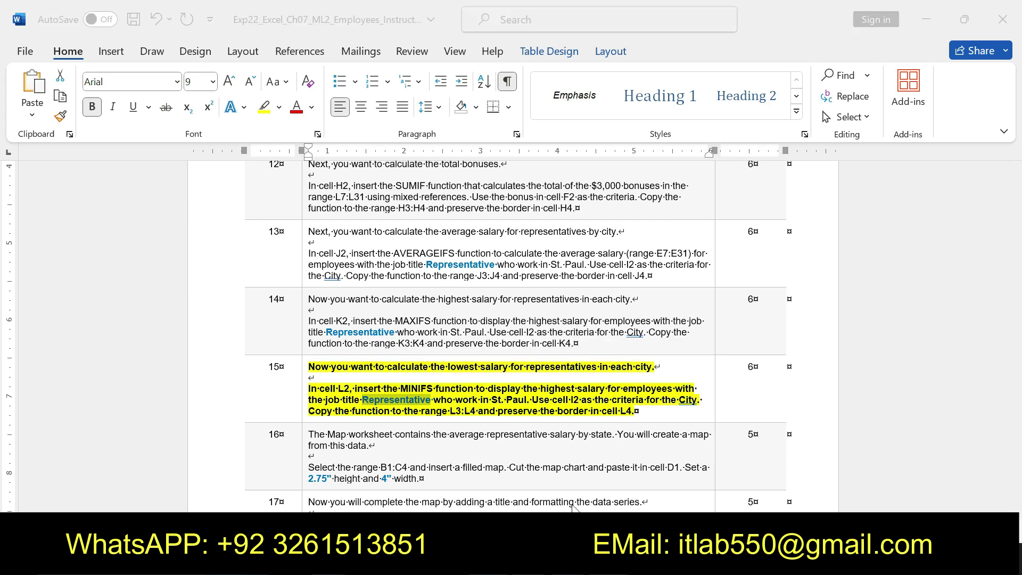
key("ctrl+v")
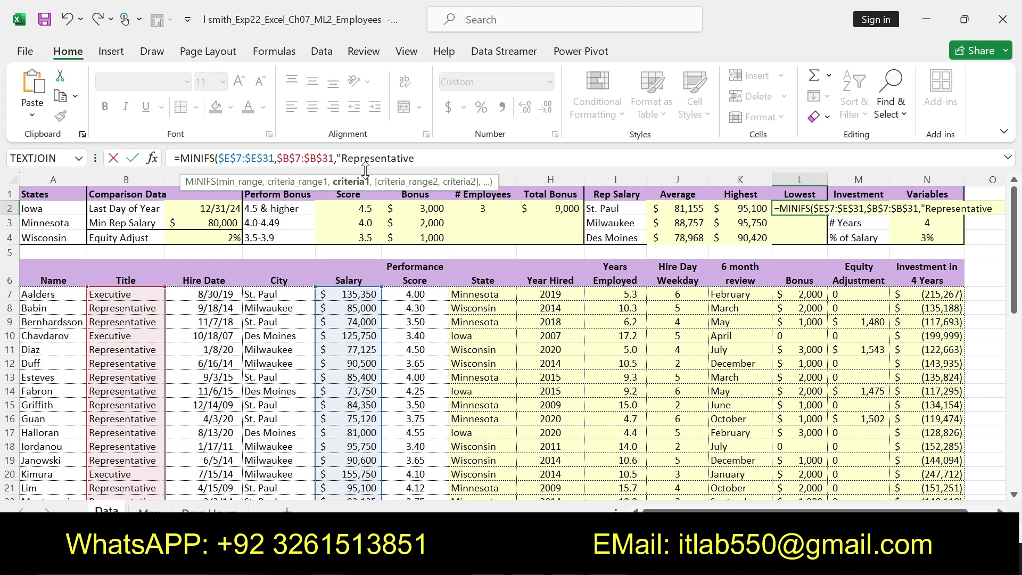
Complete the L2 formula with the city range $D$7:$D$31 and criterion I2, and enter it.
type("\",")
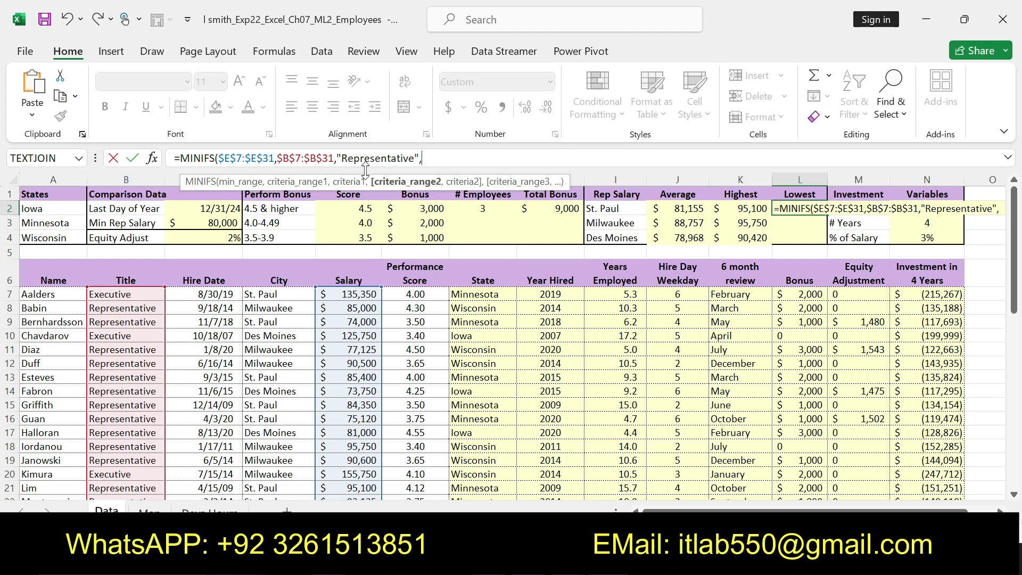
type("$D$")
type("7:$D$")
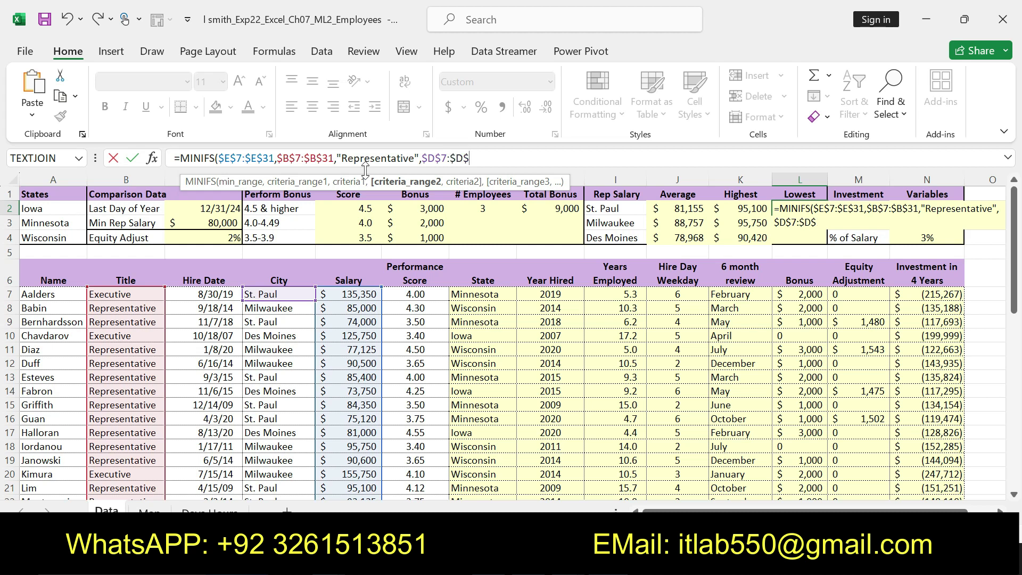
type("31")
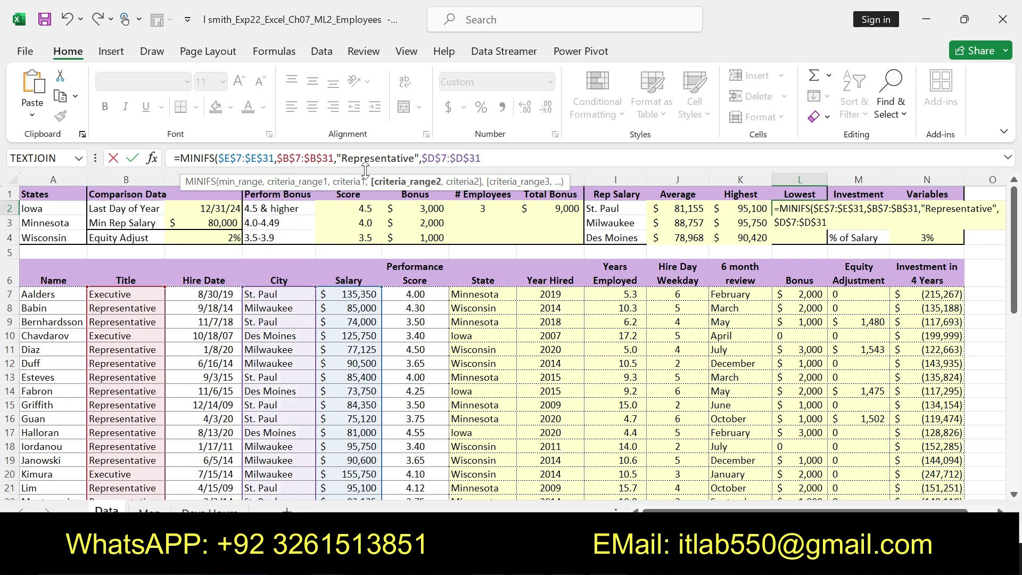
type(",I2")
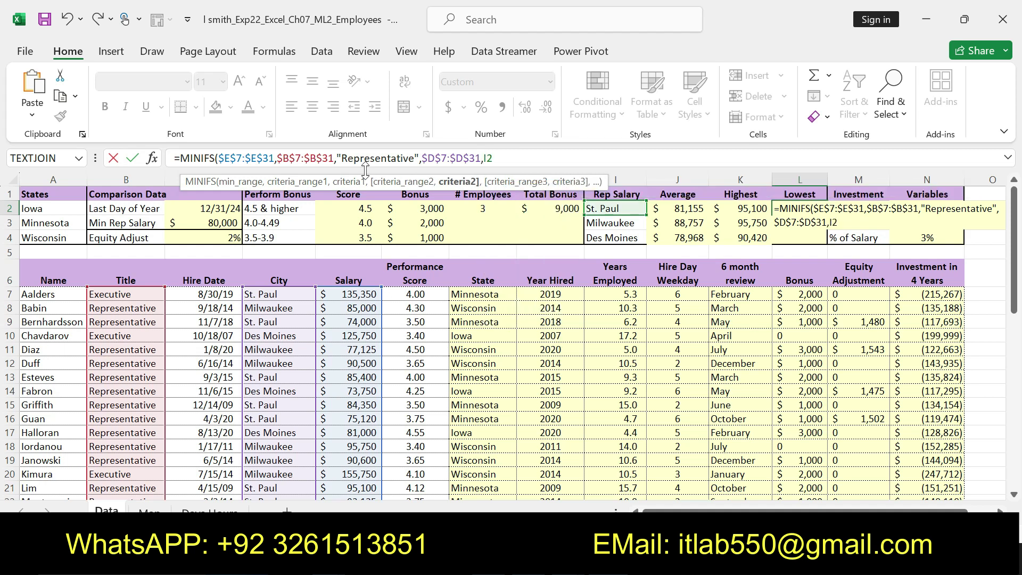
key("Return")
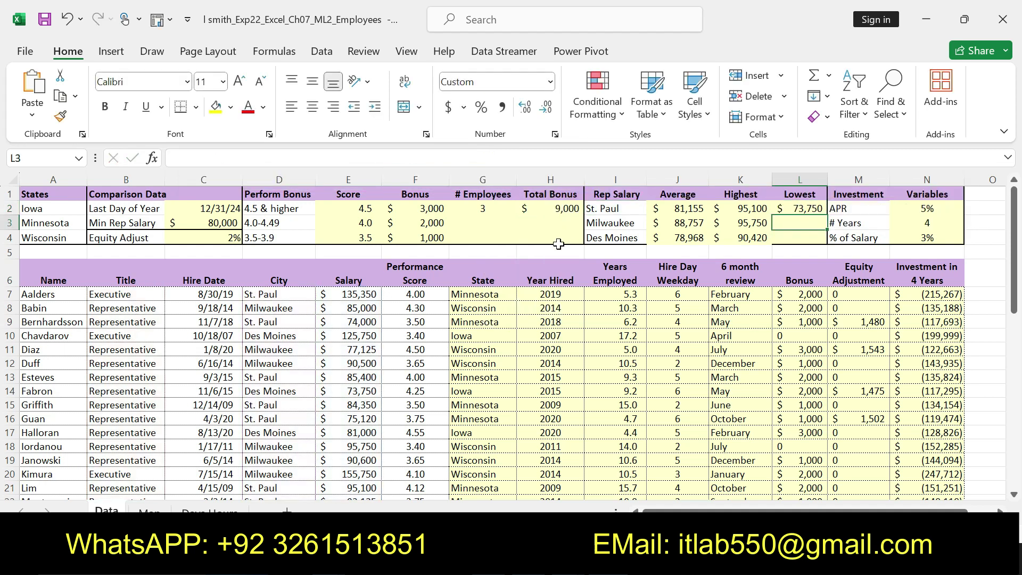
left_click(802, 209)
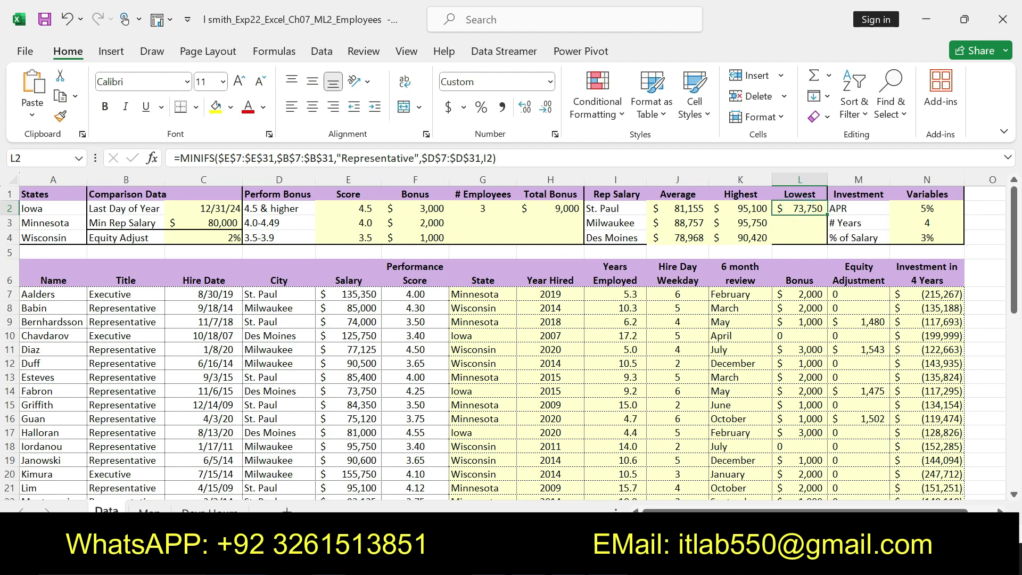
Fill the formula down to L4, giving $73,750, $77,125 and $70,700, then unmark step 15.
key("alt+Tab")
left_click(464, 396)
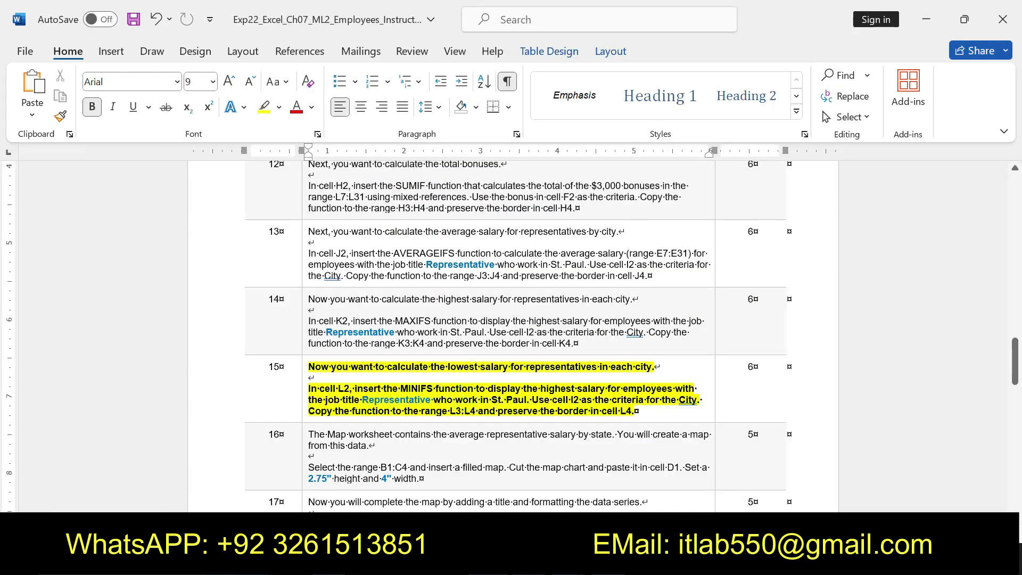
left_click_drag(309, 410, 636, 411)
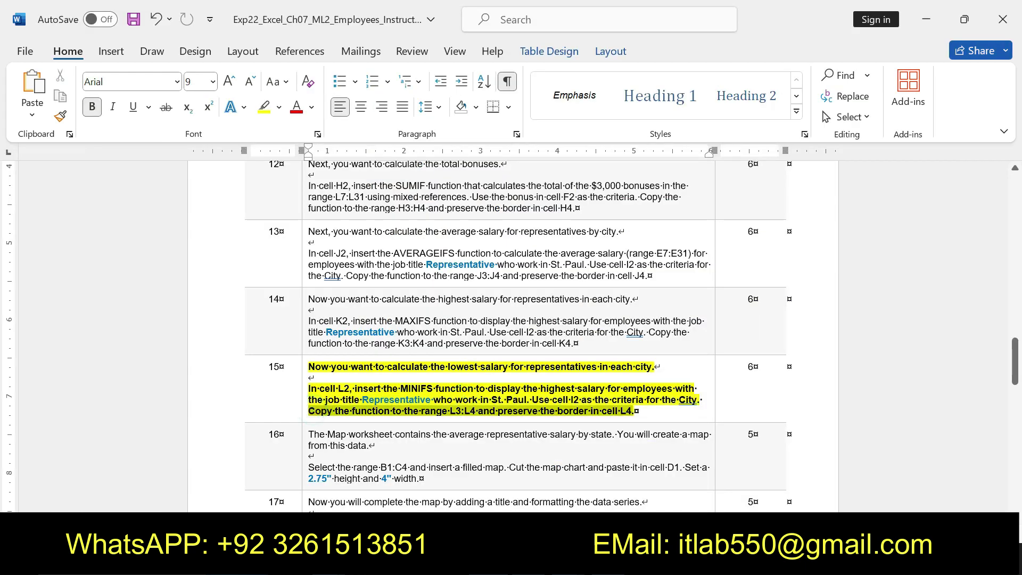
key("alt+Tab")
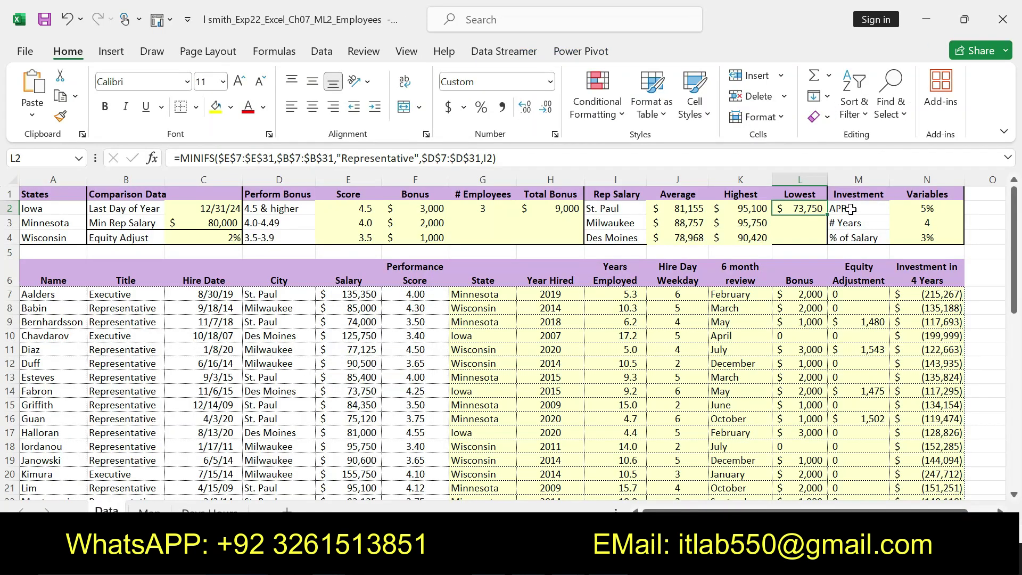
left_click_drag(827, 215, 827, 244)
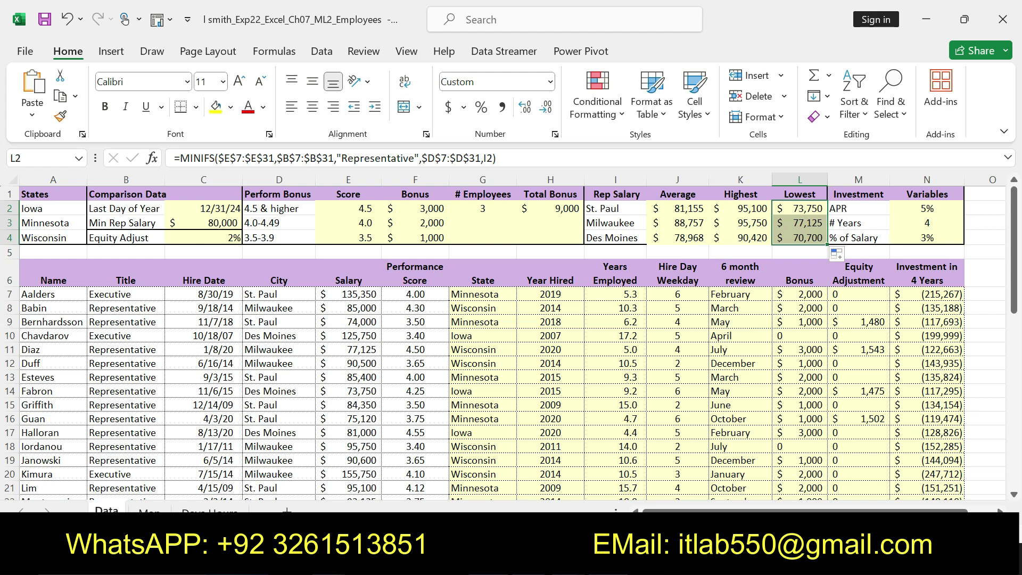
key("alt+Tab")
key("ctrl+z")
key("ctrl+z")
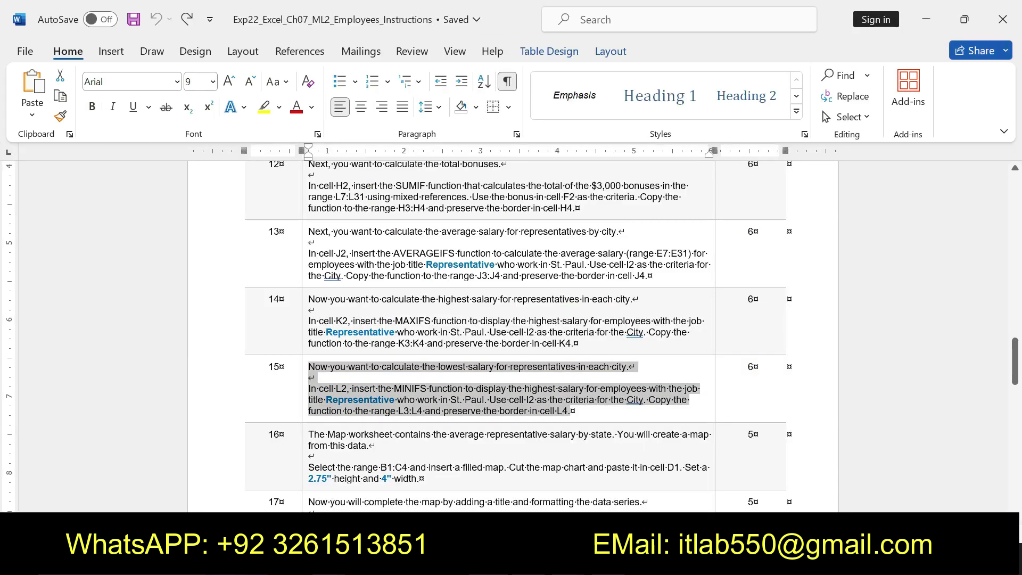
Bold and yellow-highlight step 16 in Word, then select its B1:C4 range reference.
left_click_drag(309, 434, 454, 478)
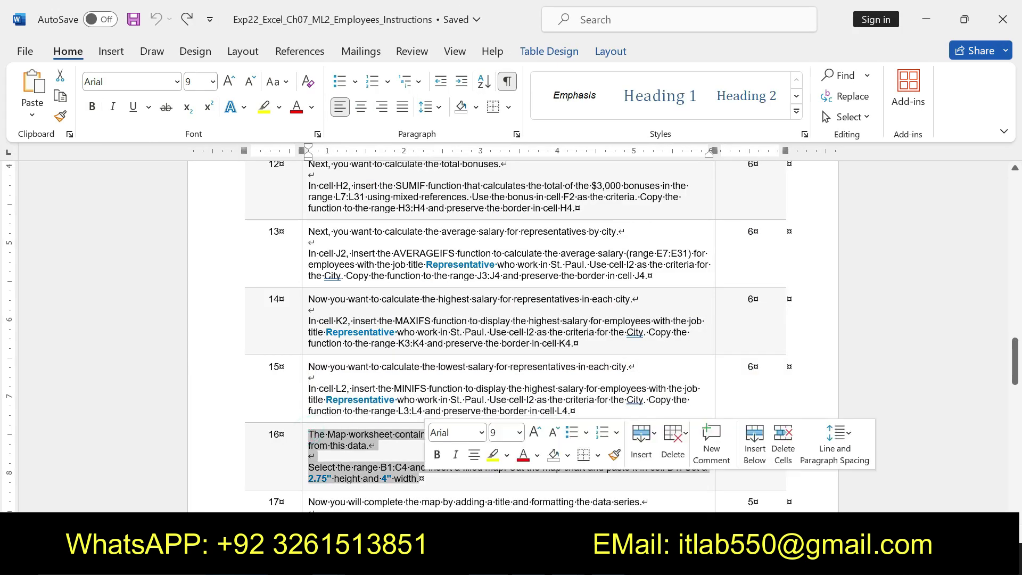
left_click(435, 455)
left_click(493, 455)
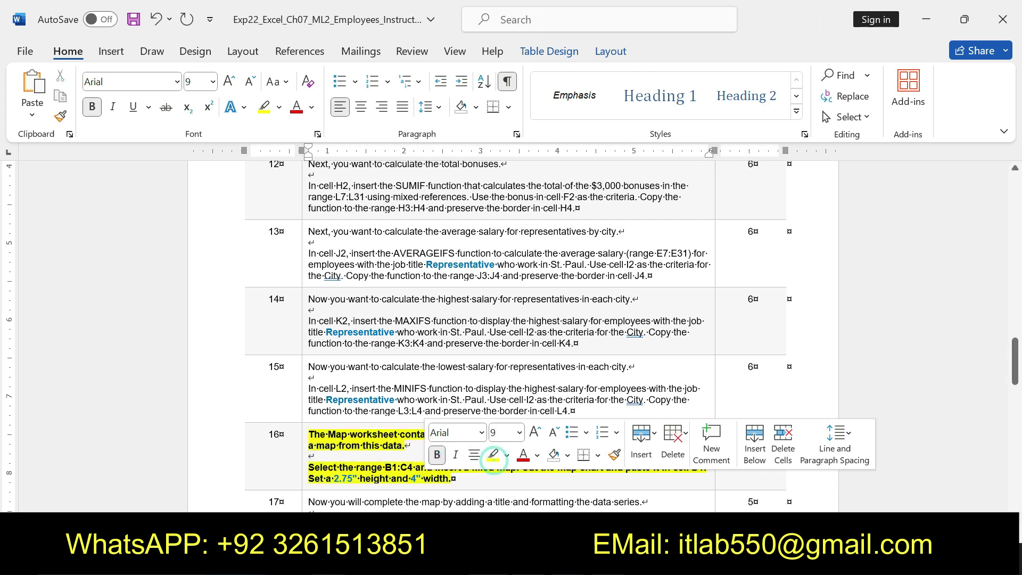
left_click_drag(312, 467, 453, 479)
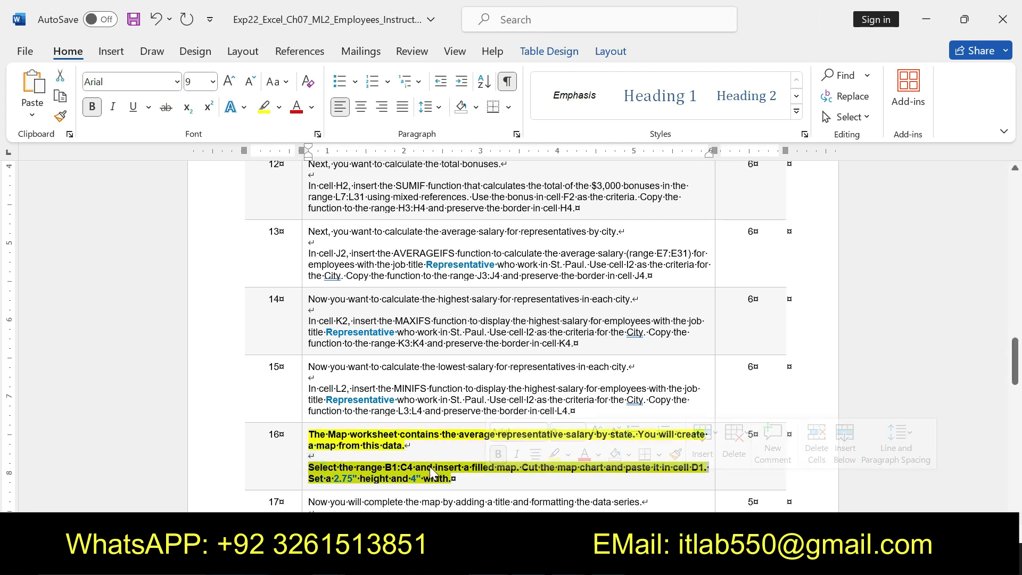
left_click(393, 468)
left_click_drag(385, 467, 414, 468)
key("ctrl+c")
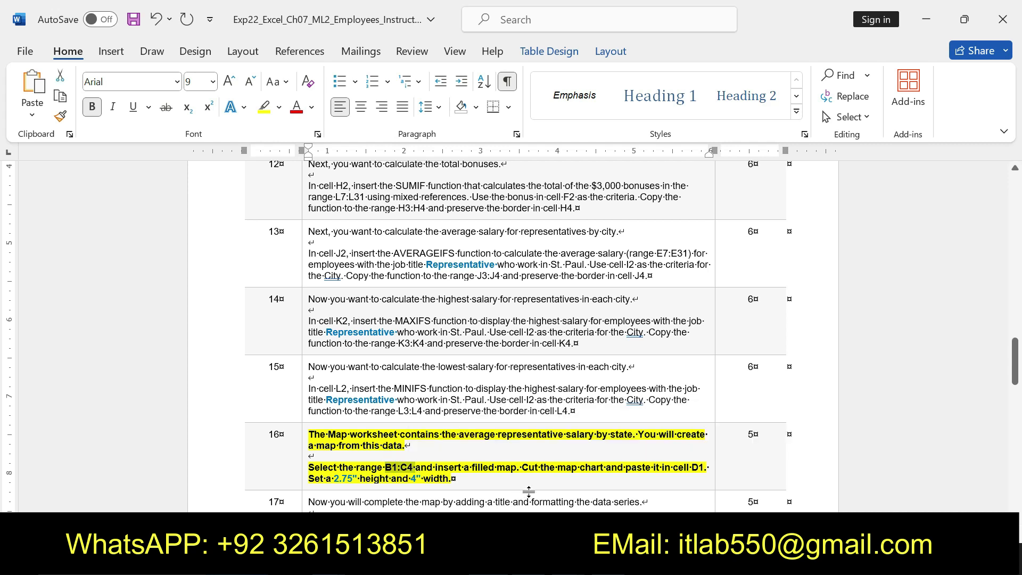
Select B1:C4 on the Map sheet through the Name Box.
key("alt+Tab")
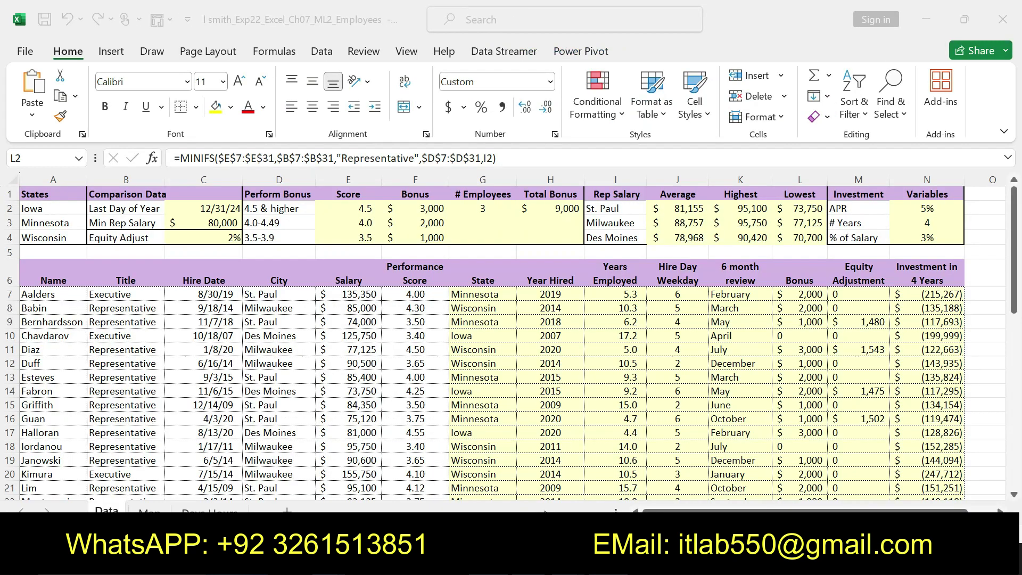
key("ctrl+v")
key("Return")
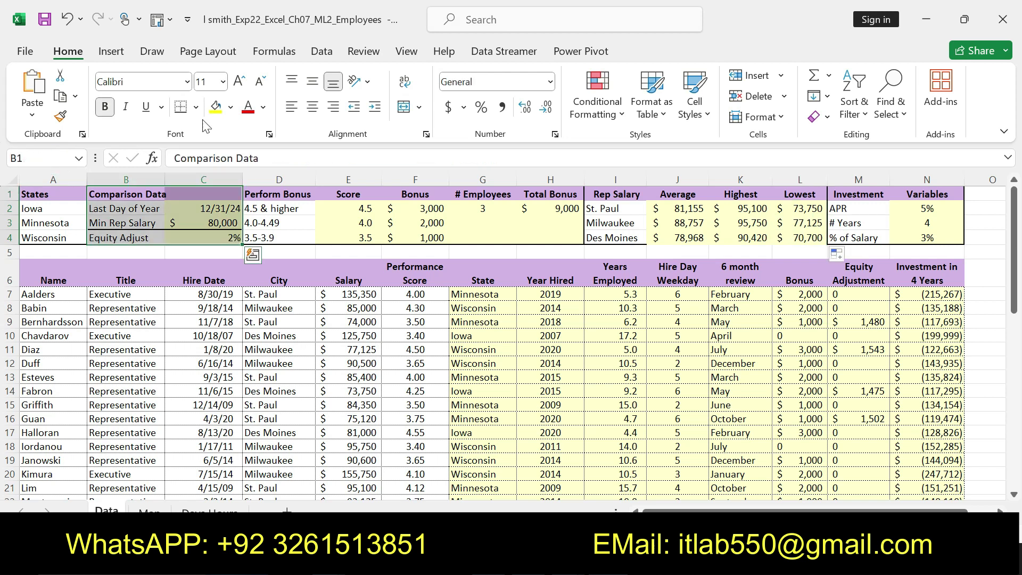
left_click(31, 158)
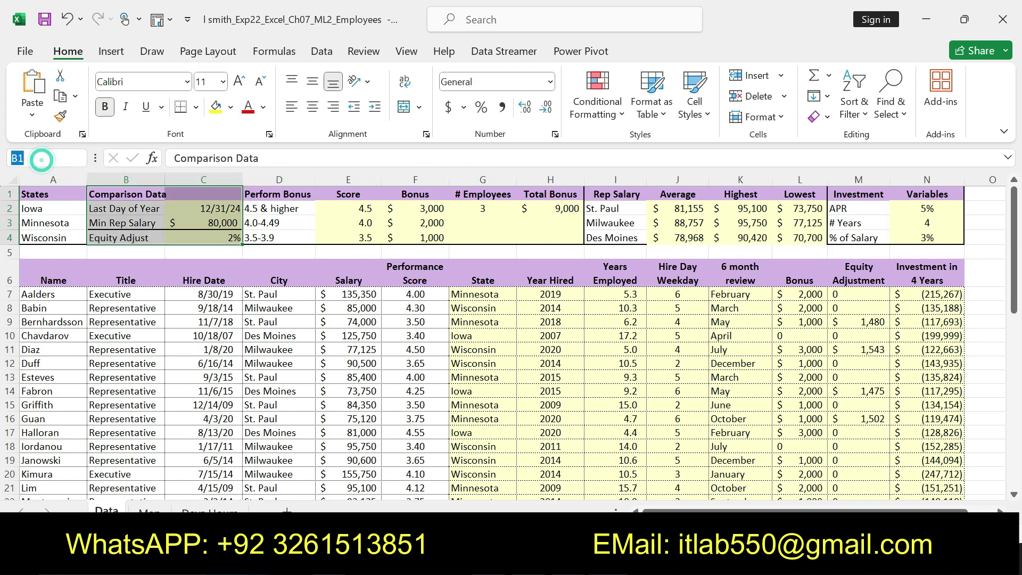
key("ctrl+v")
key("Return")
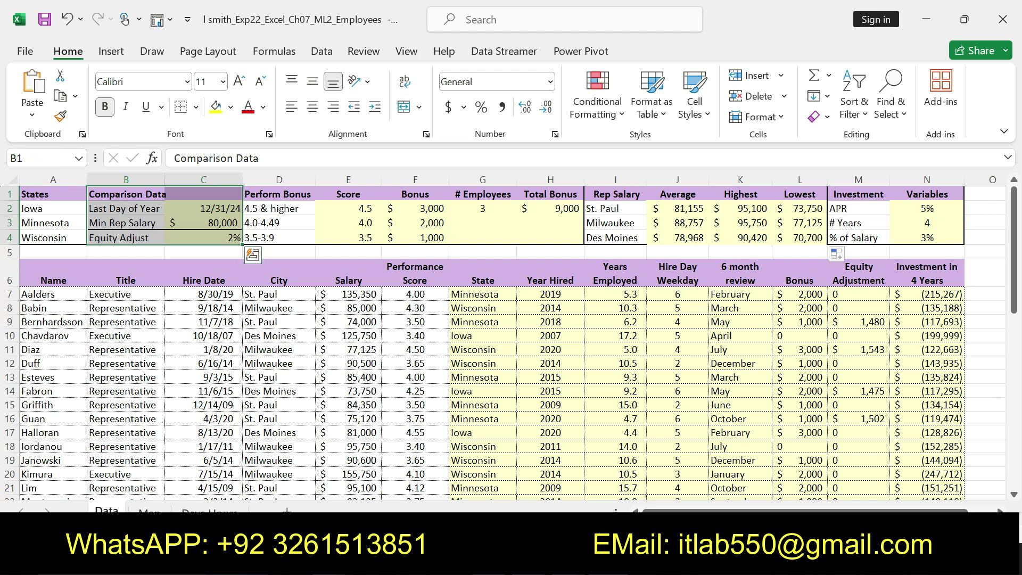
left_click(149, 510)
left_click(44, 156)
type("B1:C4")
key("Return")
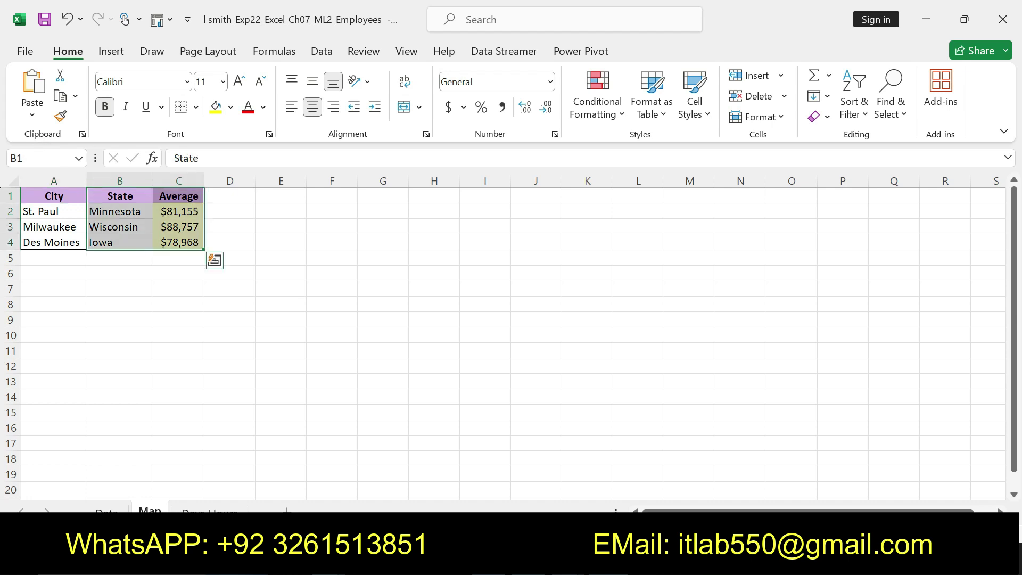
Insert a Filled Map chart of the average salary by state.
left_click(113, 51)
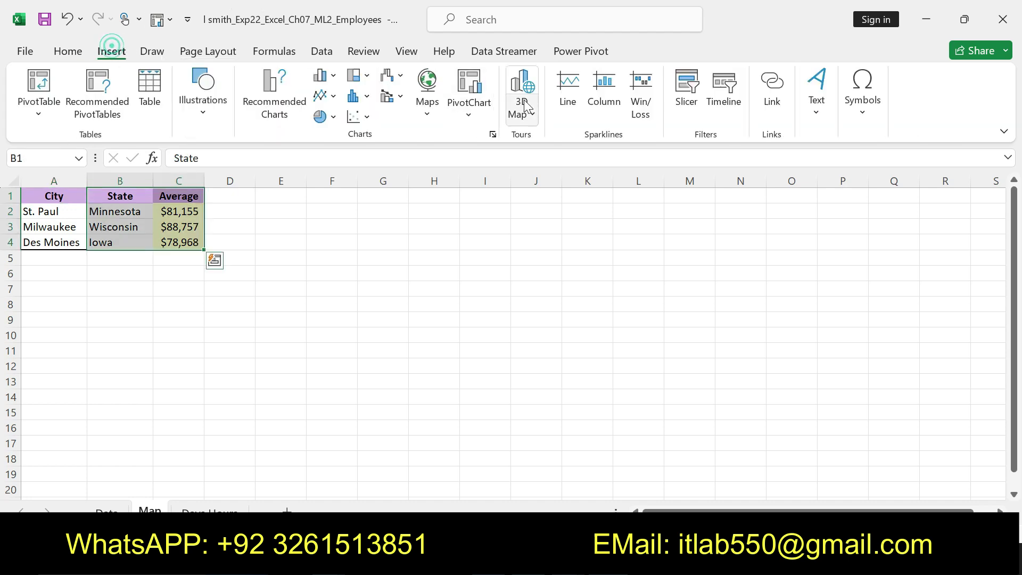
left_click(426, 91)
left_click(435, 164)
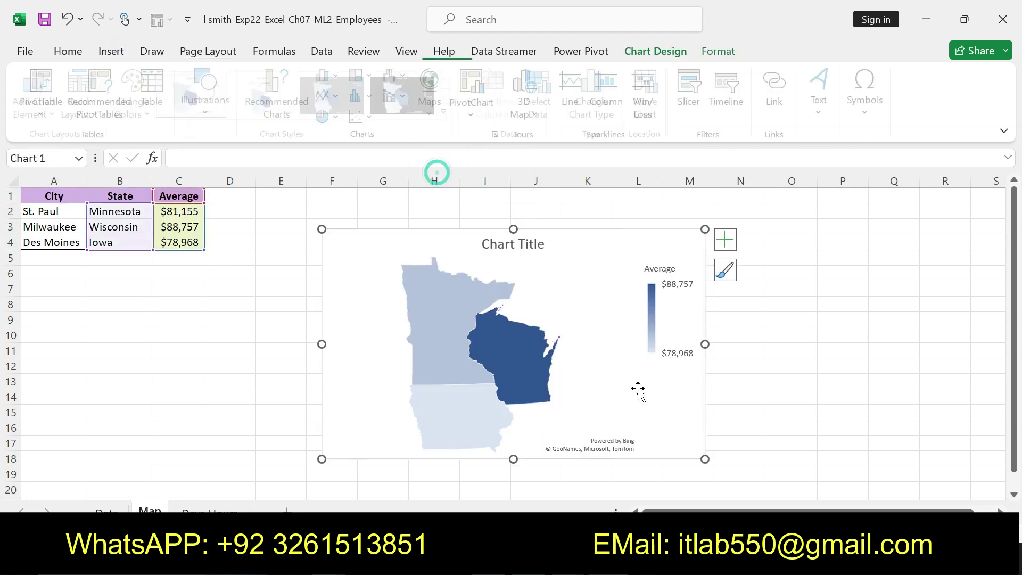
key("alt+Tab")
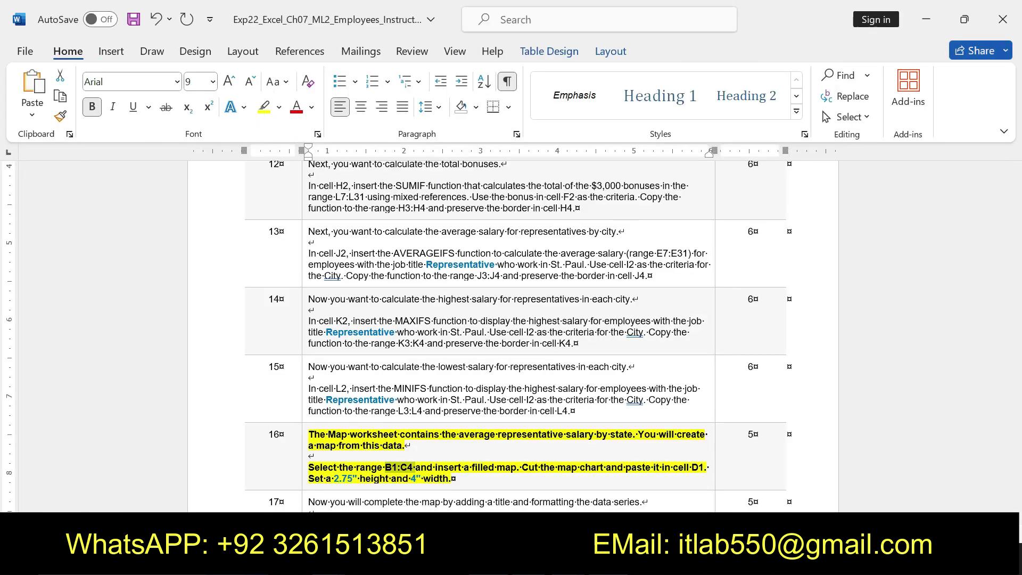
Move the map chart up beside the state data at D1.
key("alt+Tab")
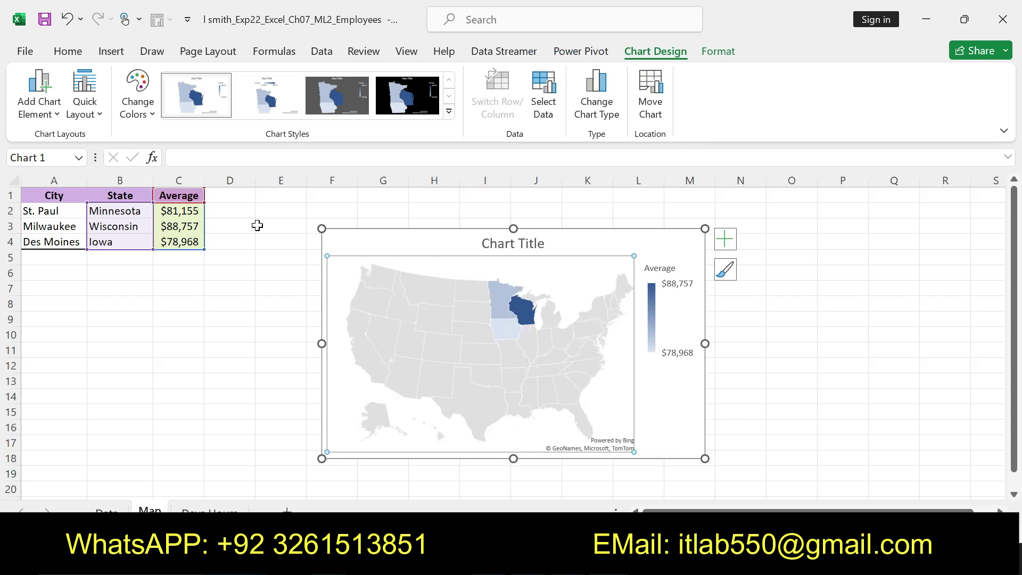
left_click_drag(365, 242, 250, 202)
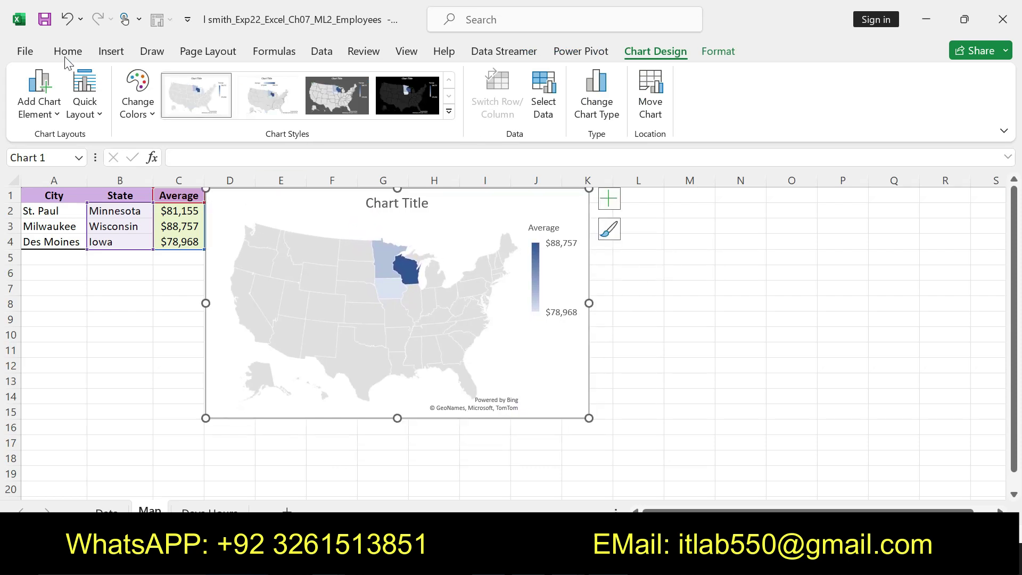
left_click(315, 242)
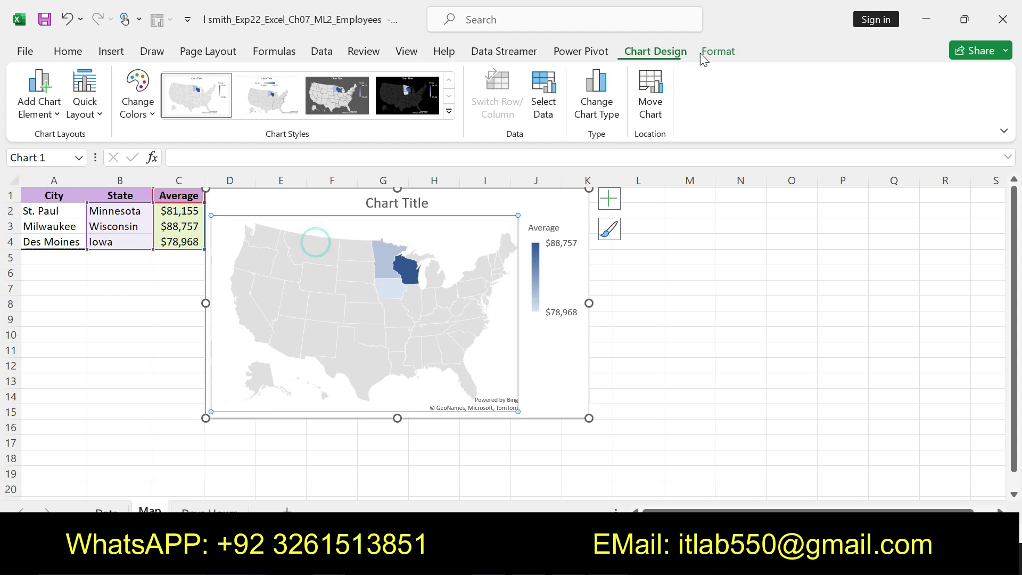
left_click(702, 54)
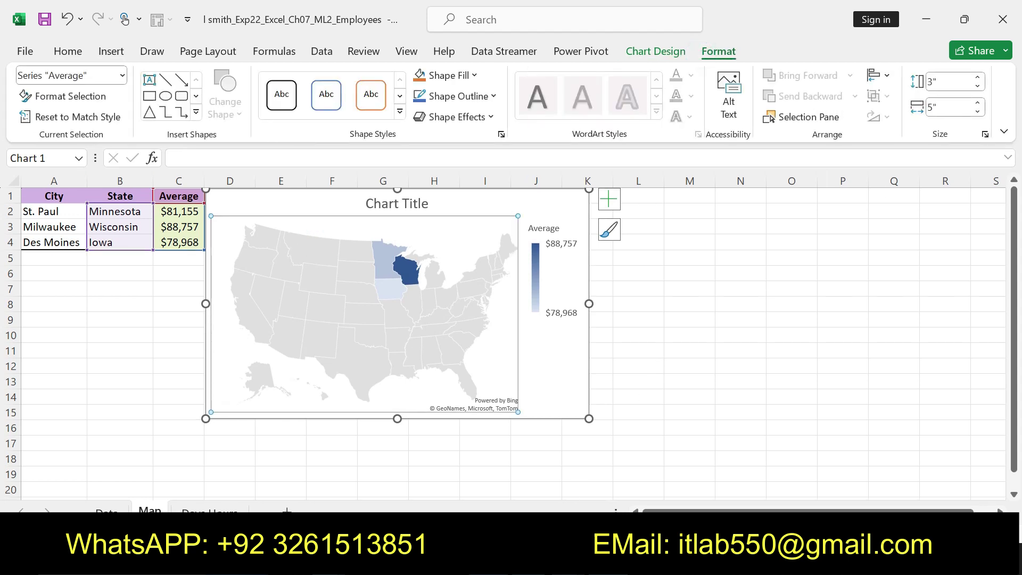
Resize the map chart to 2.75 in high and 4 in wide.
key("alt+Tab")
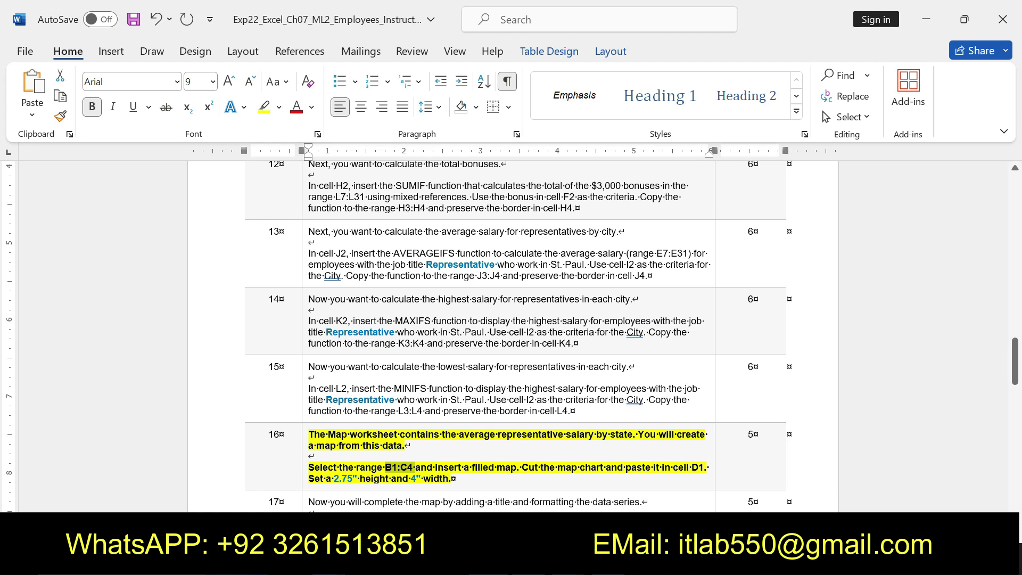
left_click_drag(308, 467, 448, 478)
key("alt+Tab")
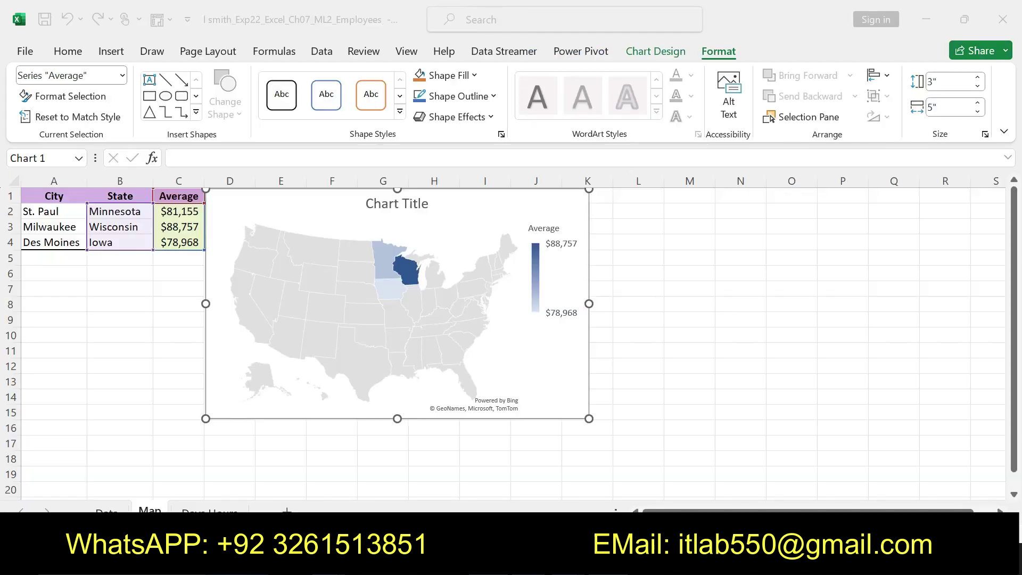
left_click(950, 81)
key("BackSpace")
type("2.75")
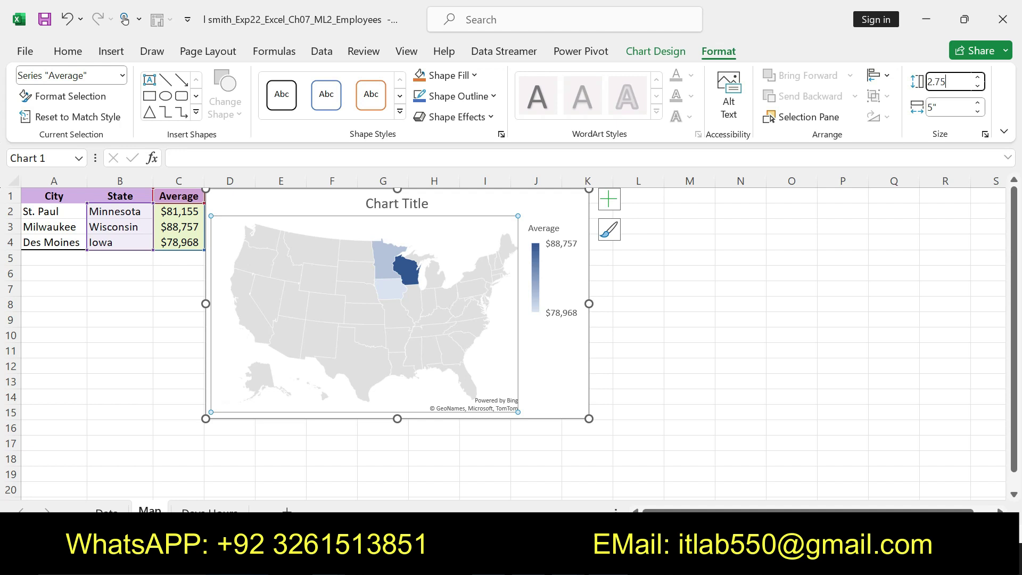
key("Return")
left_click(938, 107)
key("BackSpace")
type("4")
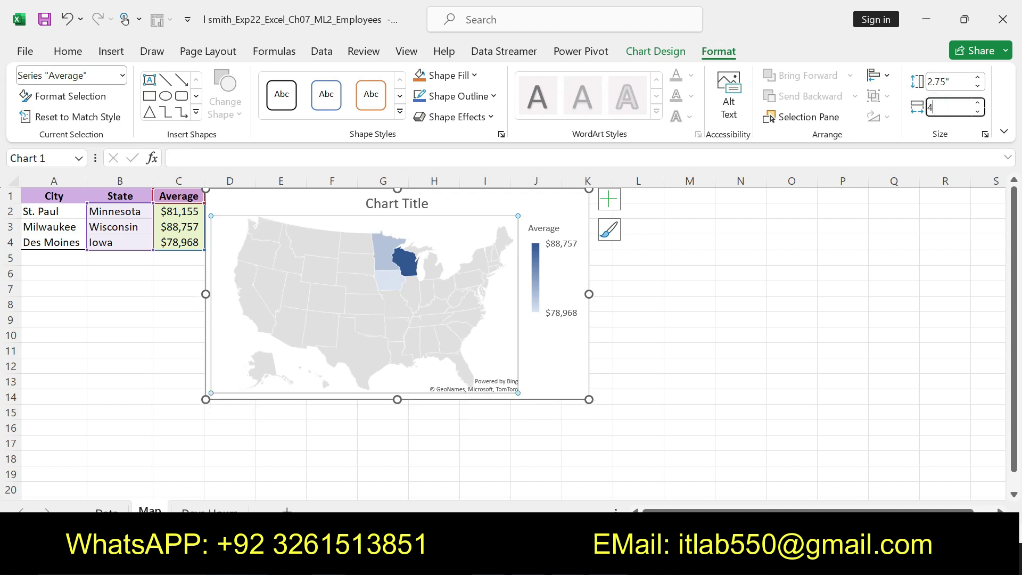
key("Return")
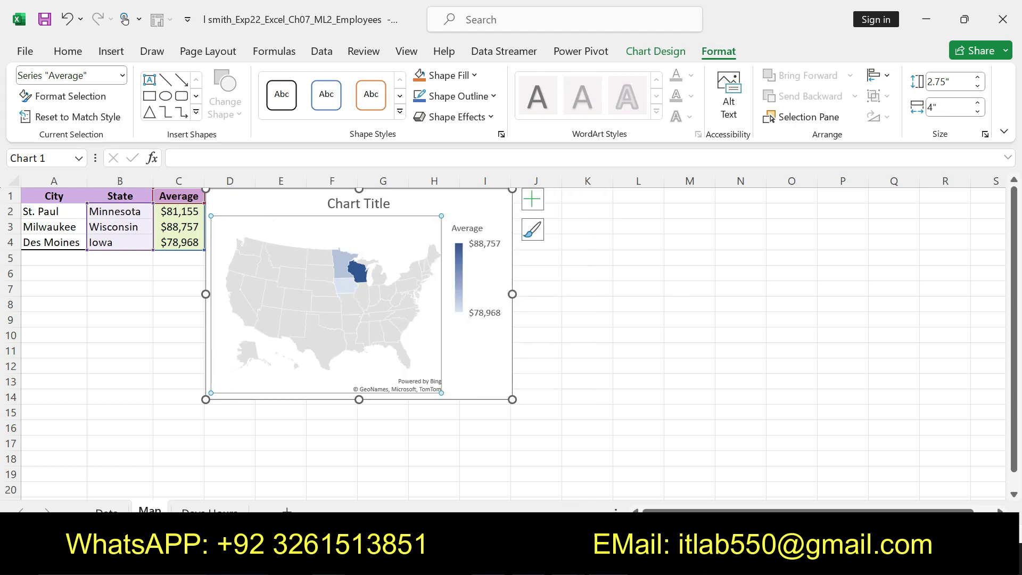
key("alt+Tab")
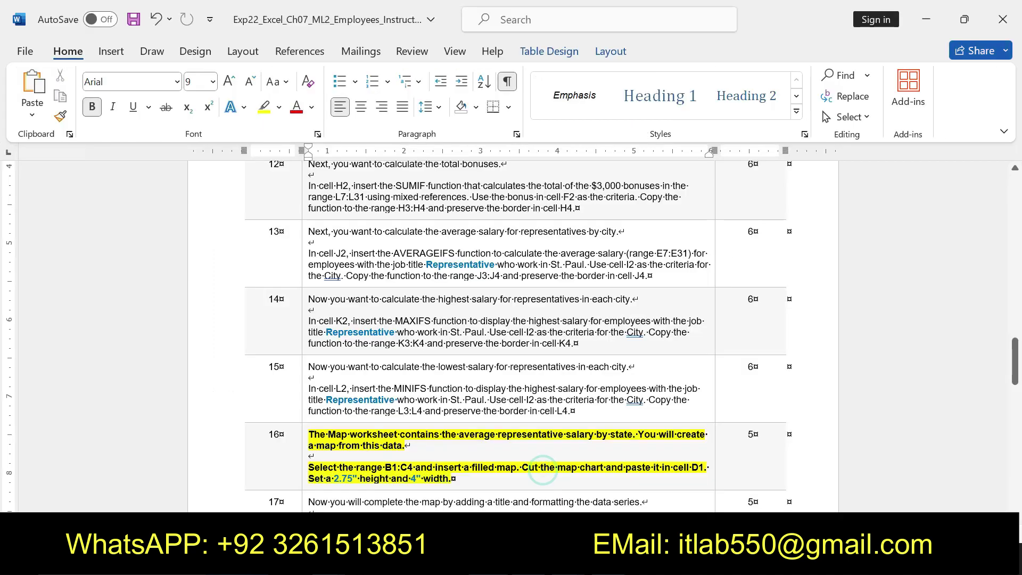
Unbold step 16, bold and yellow-highlight step 17, and select 'Average Rep Salary'.
key("ctrl+z")
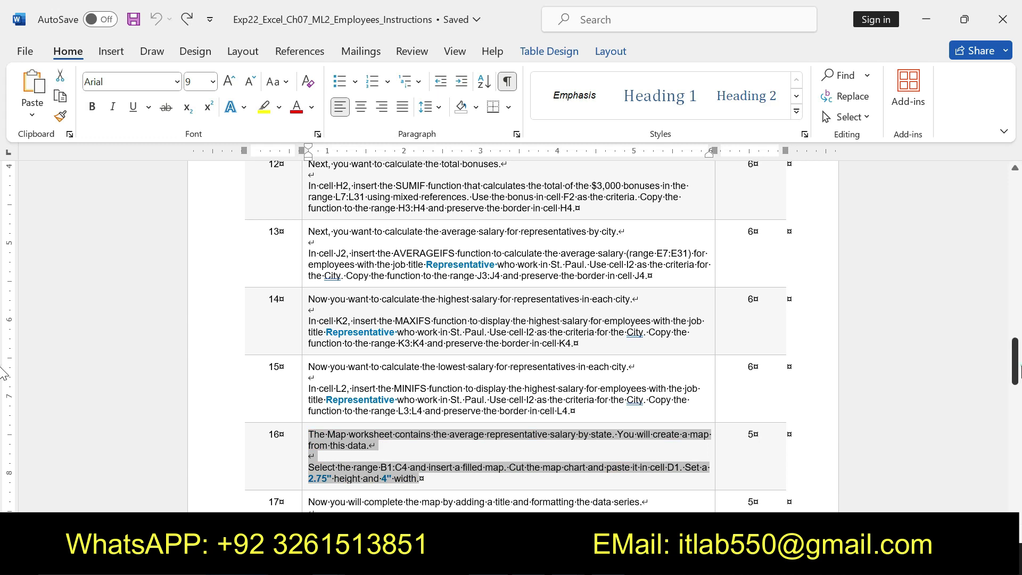
scroll(511, 335, "down", 3)
left_click_drag(309, 404, 697, 438)
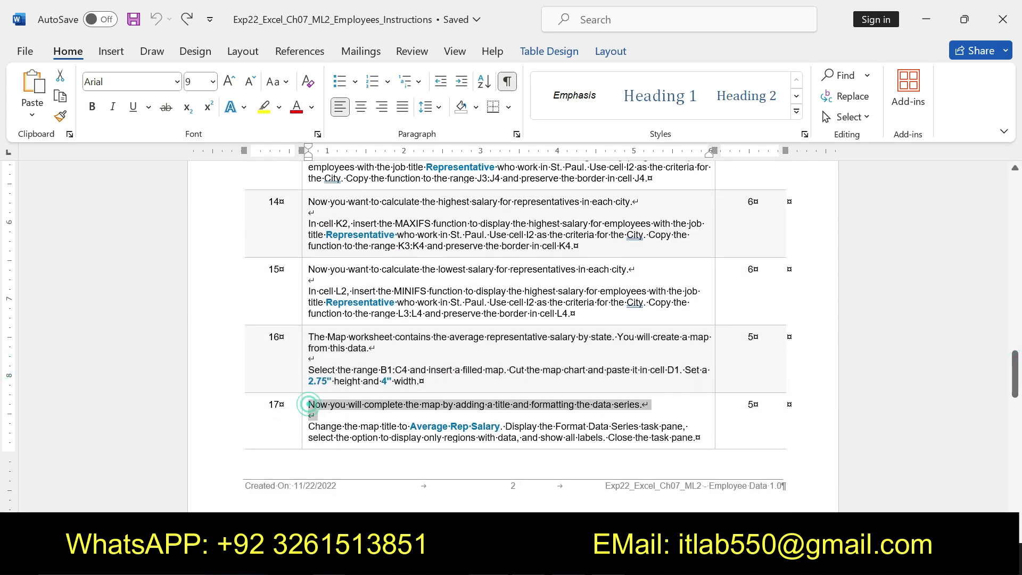
left_click(631, 409)
left_click(686, 409)
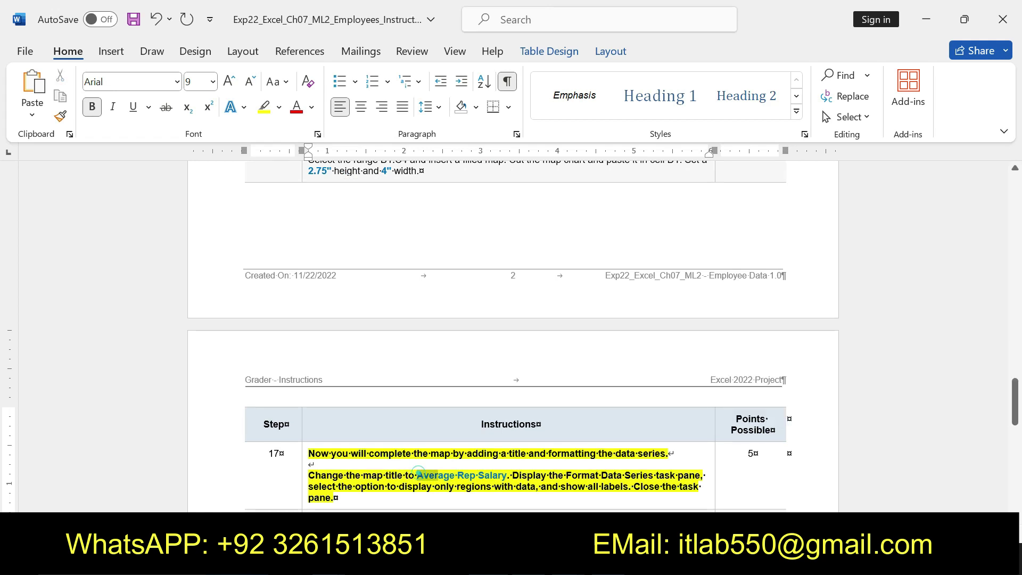
left_click_drag(418, 475, 506, 477)
key("ctrl+c")
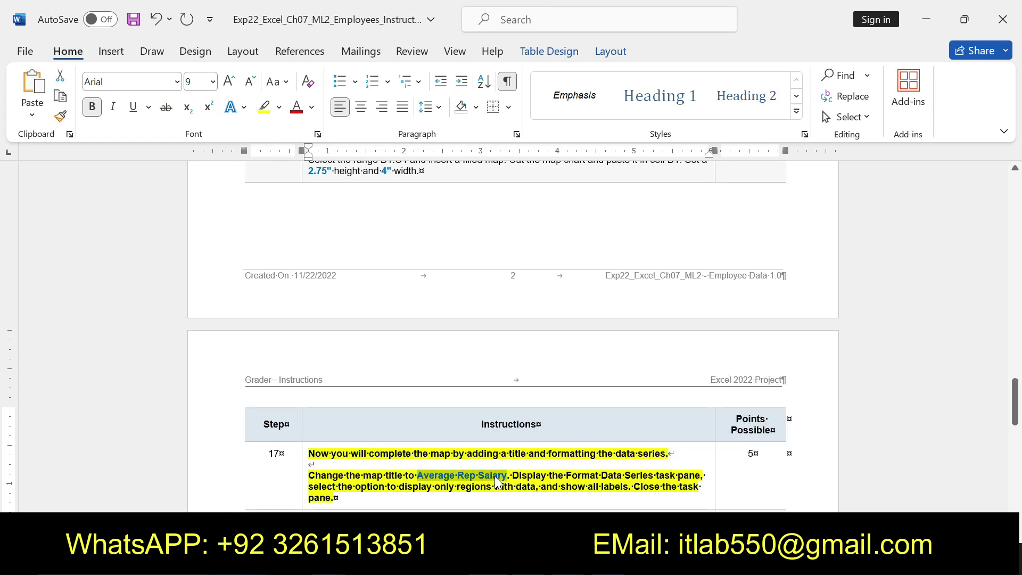
key("alt+Tab")
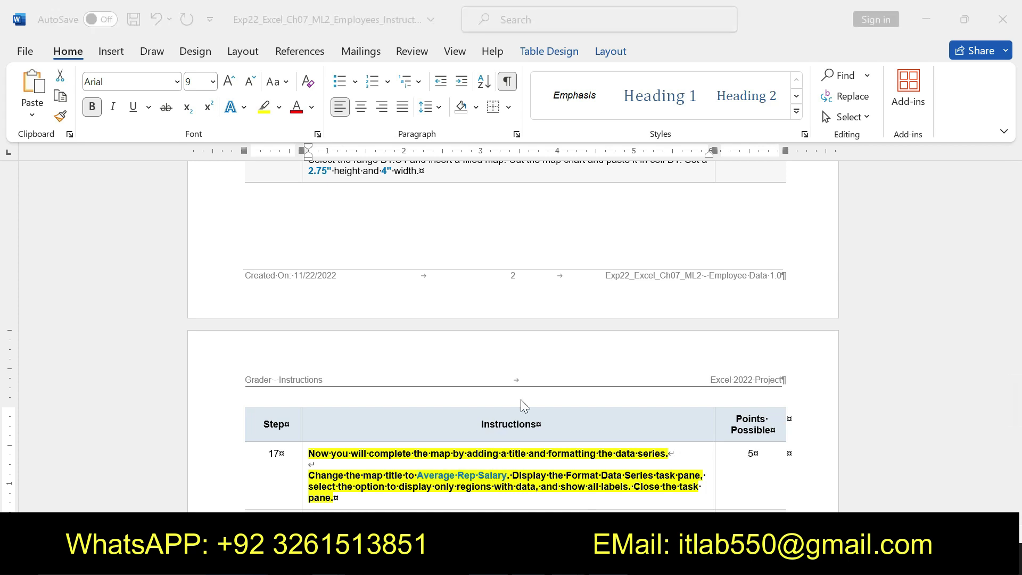
left_click(371, 209)
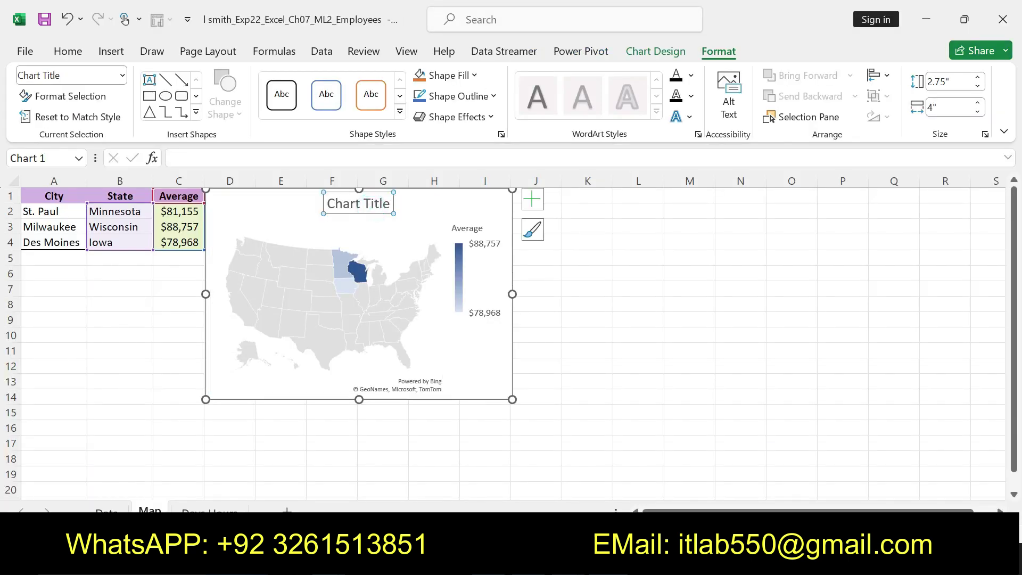
Replace the placeholder chart title with 'Average Rep Salary' on a single line.
left_click_drag(393, 204, 327, 204)
key("Delete")
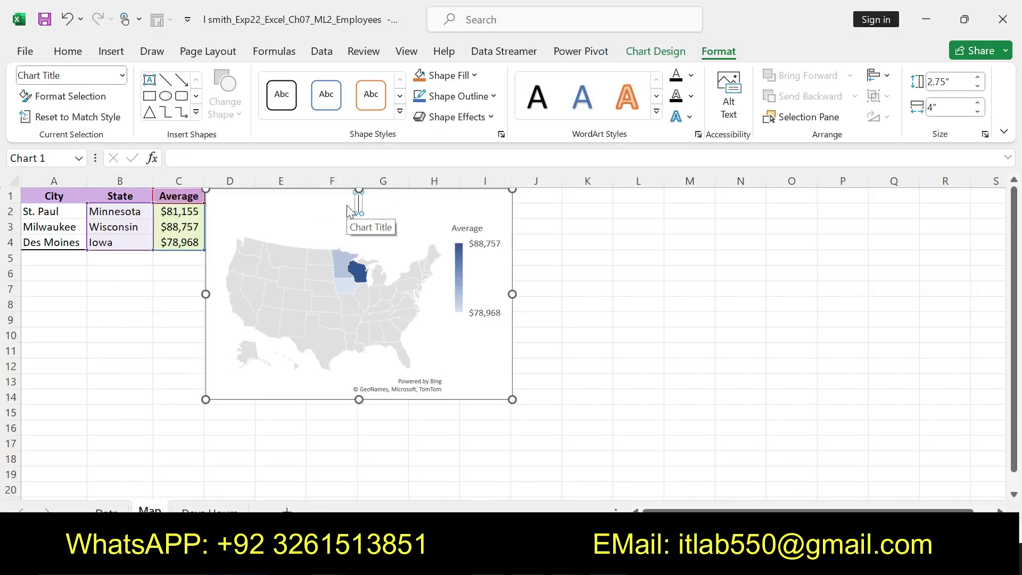
key("ctrl+v")
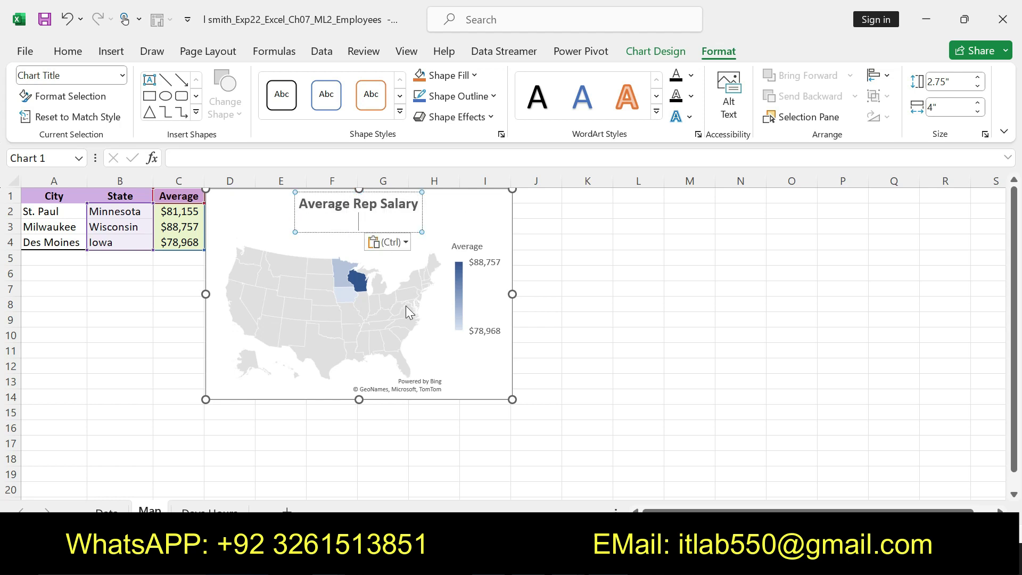
key("BackSpace")
left_click(719, 258)
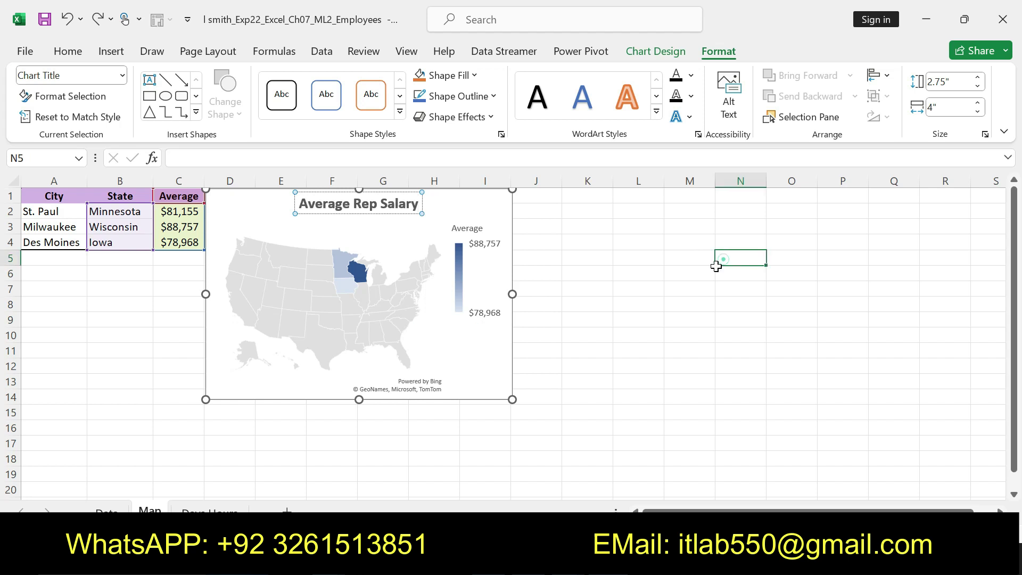
Select the next Word instruction about formatting the map's data series.
key("alt+Tab")
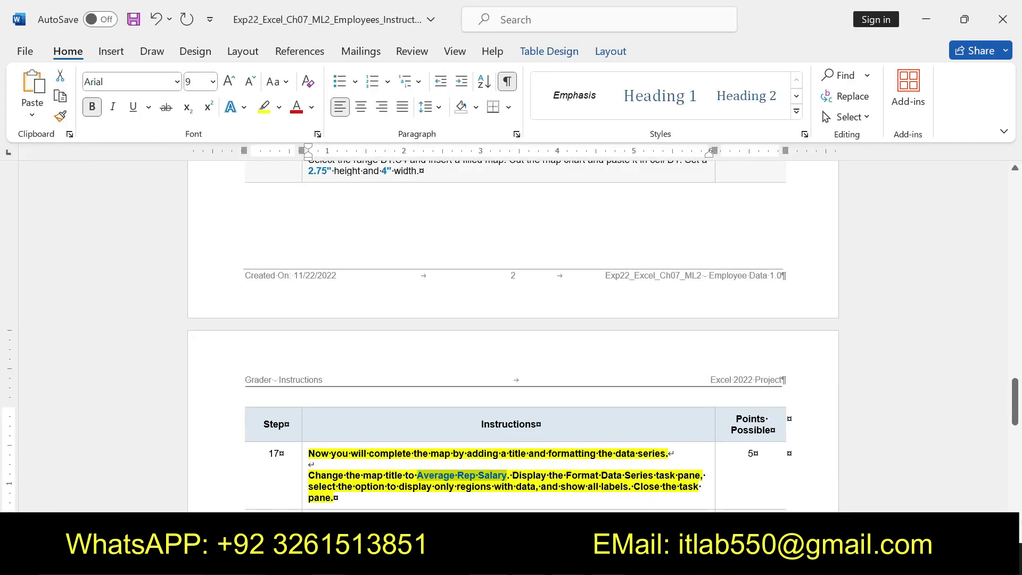
left_click_drag(630, 486, 514, 474)
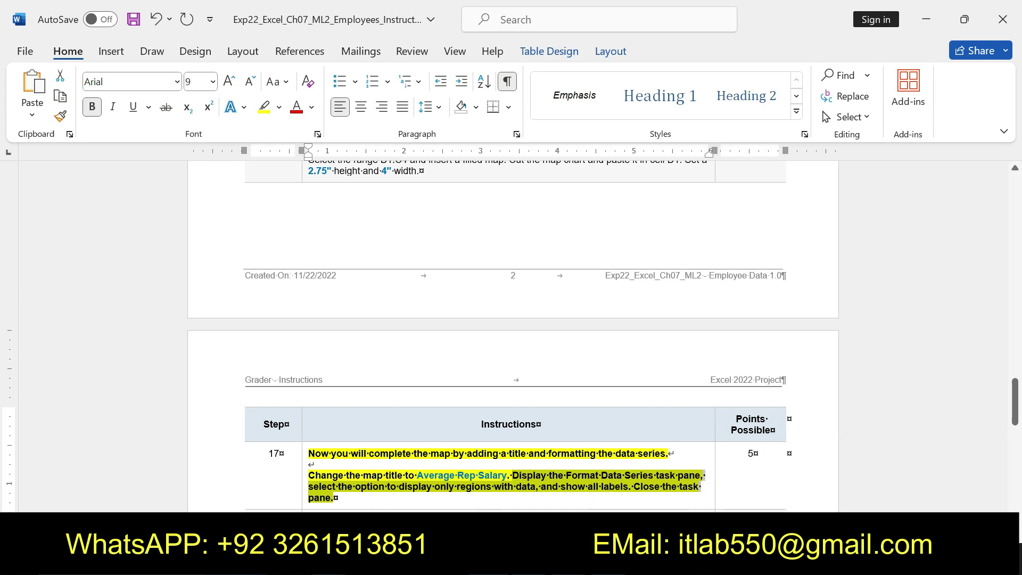
left_click_drag(1015, 391, 1016, 400)
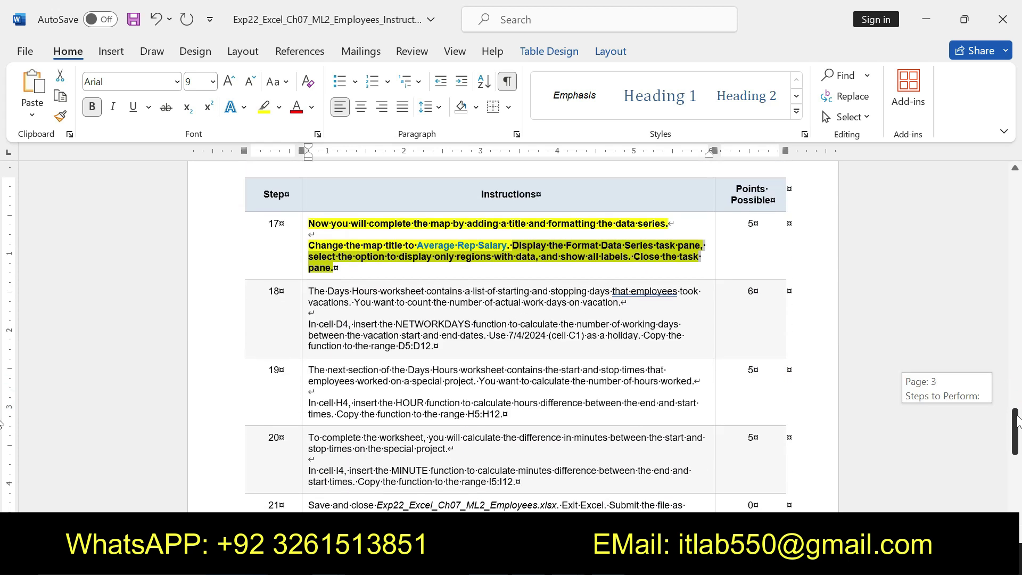
Set the map's data series to Only regions with data, with labels shown for all states.
key("alt+Tab")
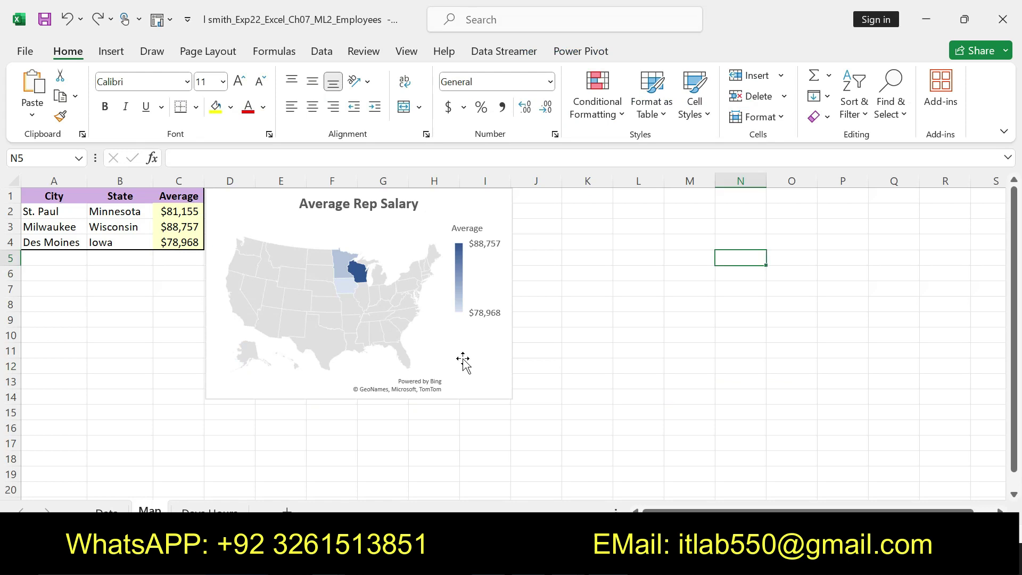
right_click(382, 323)
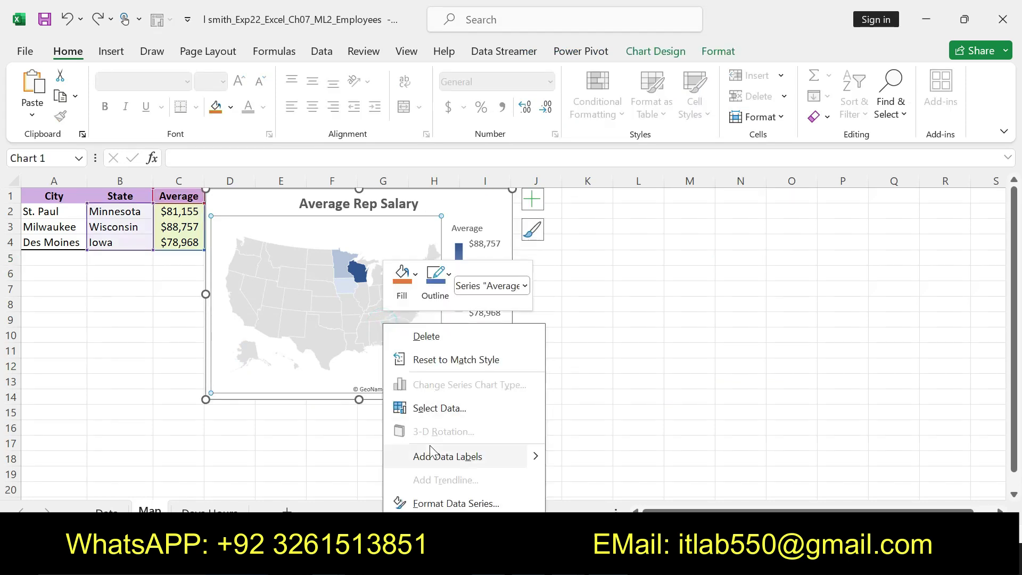
left_click(440, 502)
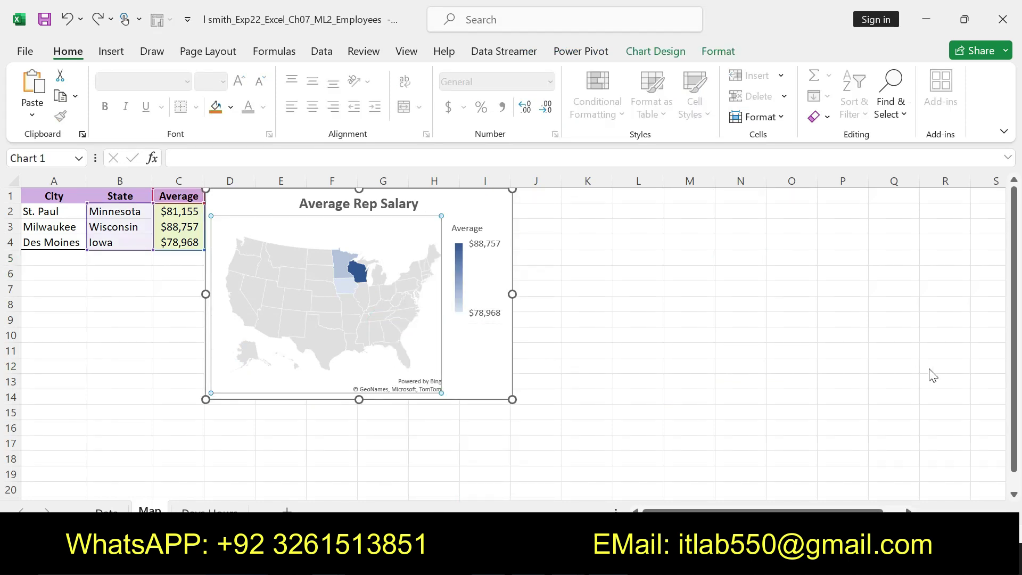
left_click(990, 359)
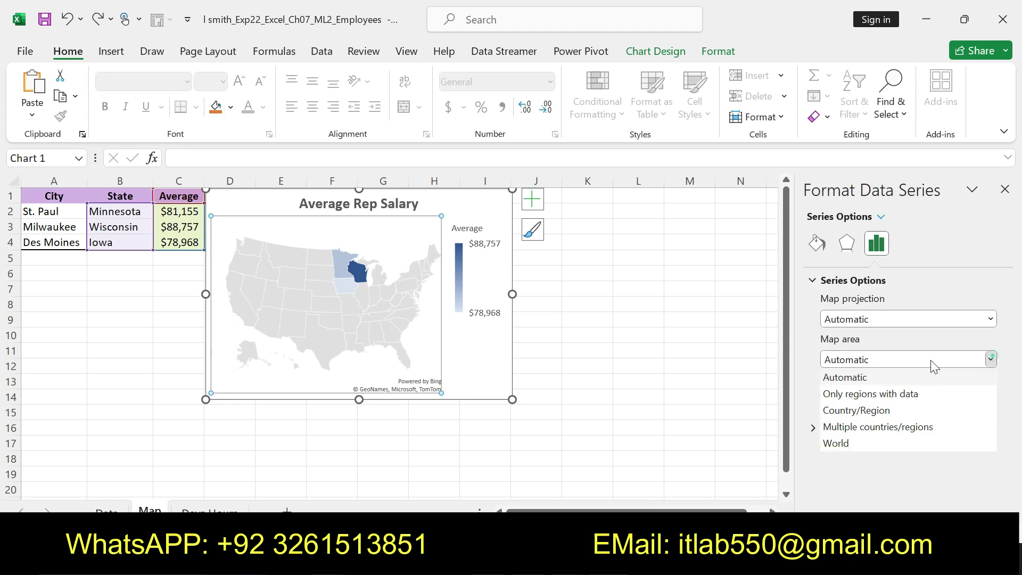
left_click(897, 394)
left_click(990, 399)
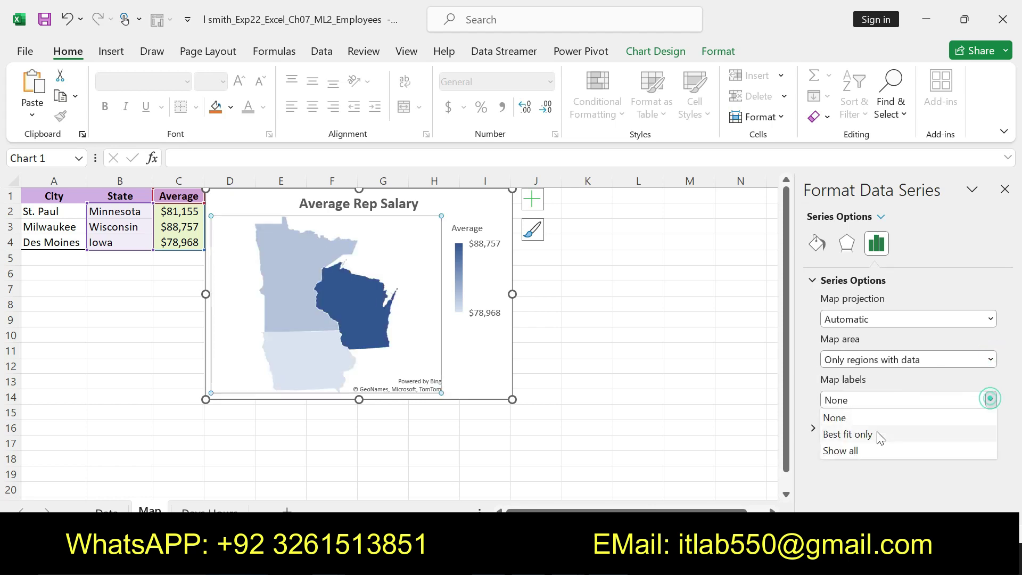
left_click(856, 453)
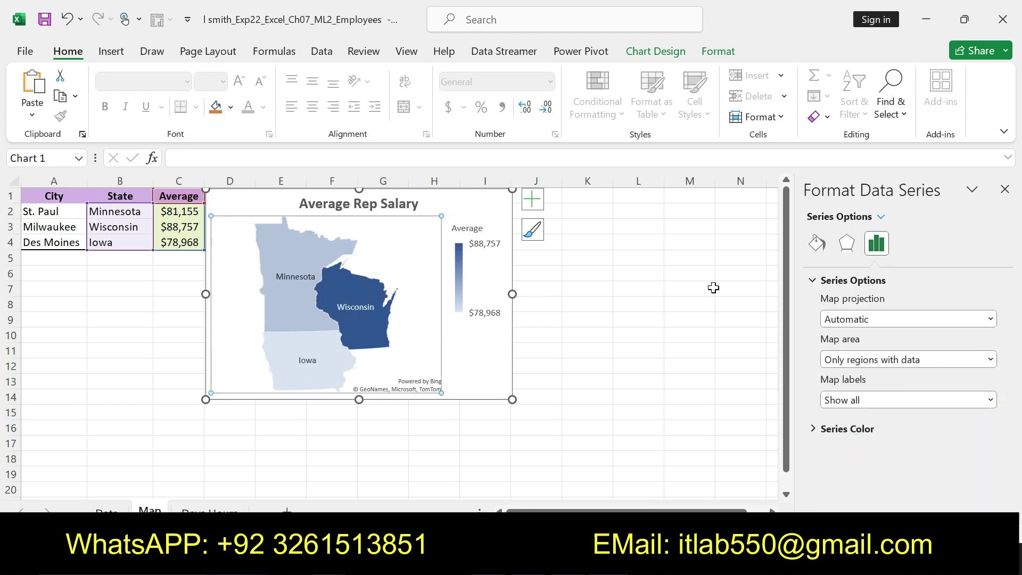
On the Data sheet, close the Format Shape pane and return to the Word instructions.
key("ctrl+Page_Up")
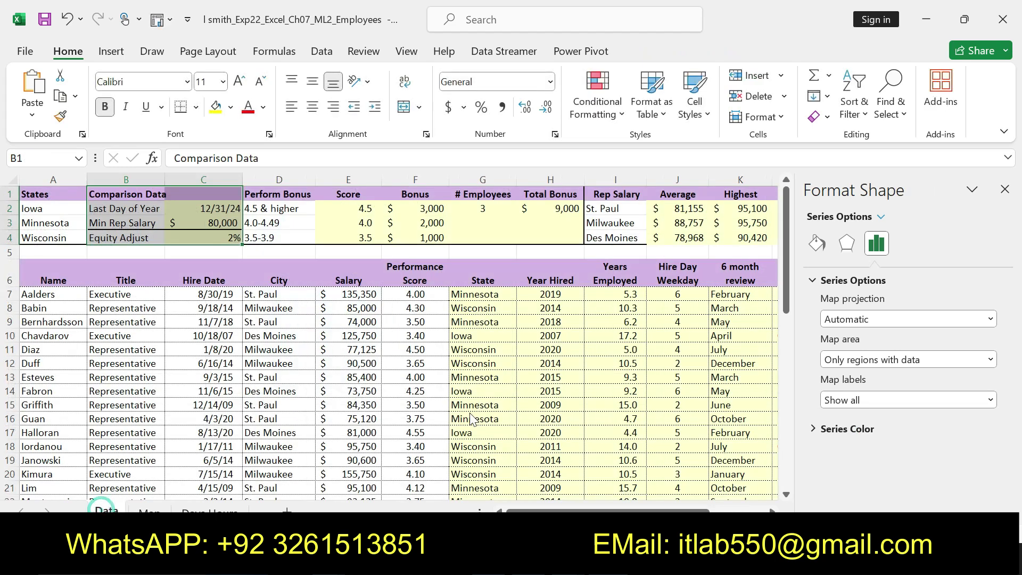
left_click(1005, 189)
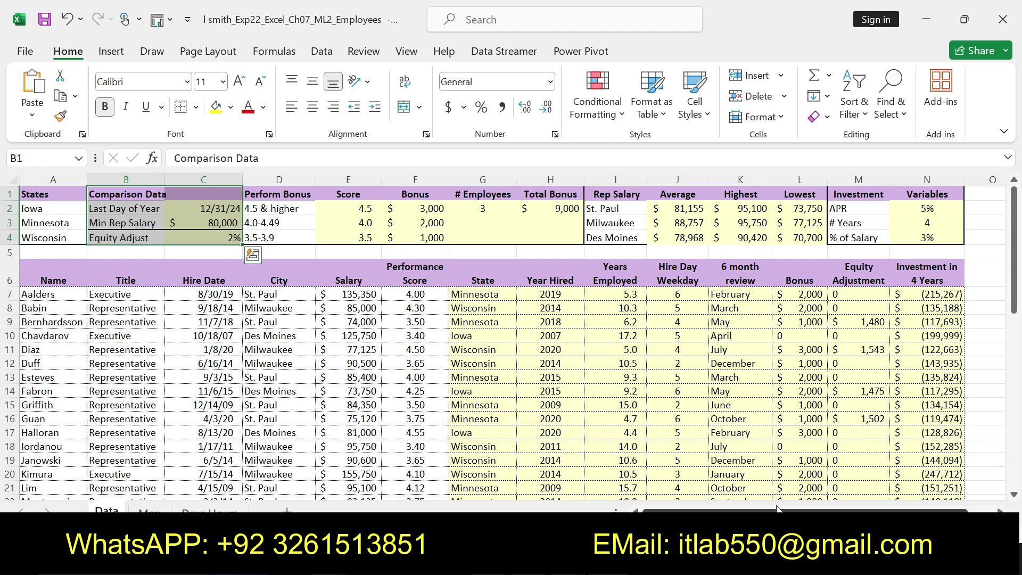
left_click_drag(850, 510, 849, 510)
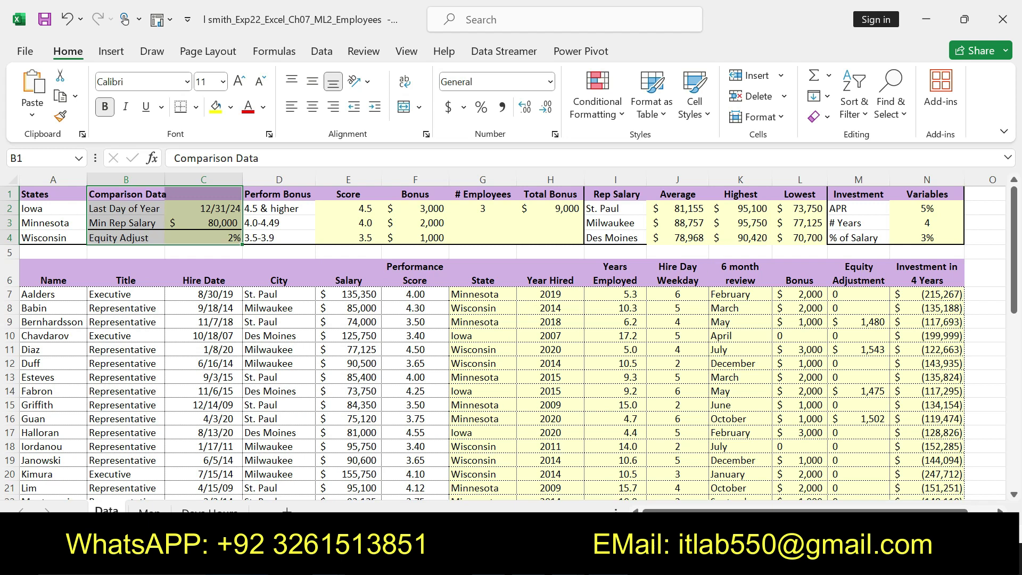
key("alt+Tab")
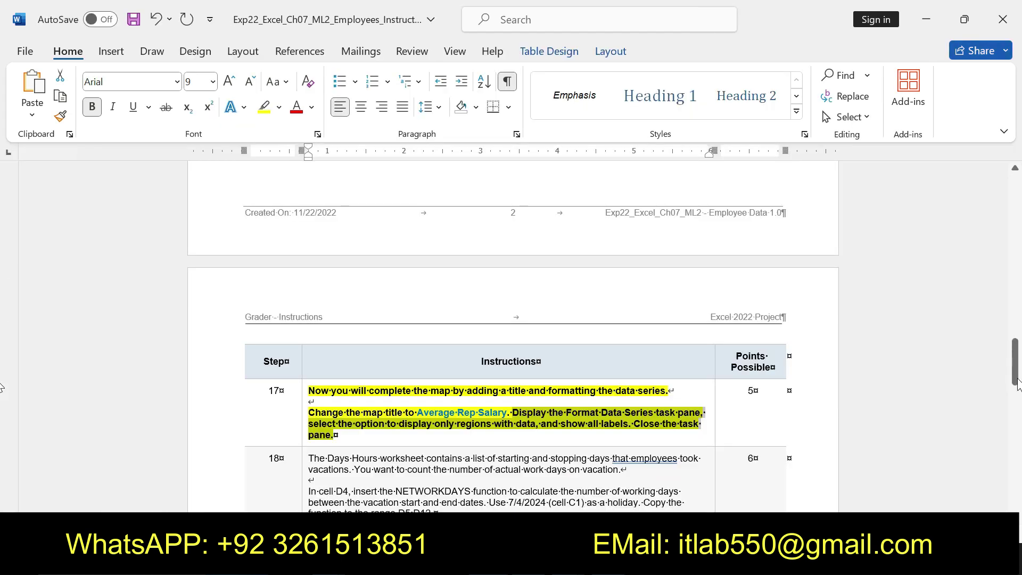
Place the cursor after 'Project Description:' and set the font size to 20.
scroll(1014, 262, "up", 5)
scroll(1014, 262, "up", 10)
scroll(1013, 262, "up", 10)
scroll(1014, 263, "up", 2)
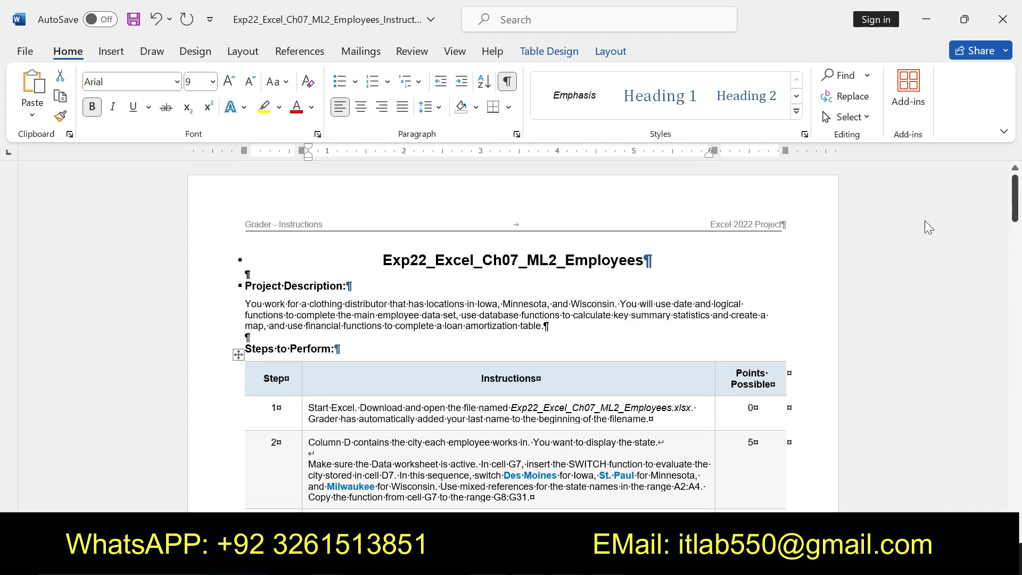
left_click(394, 287)
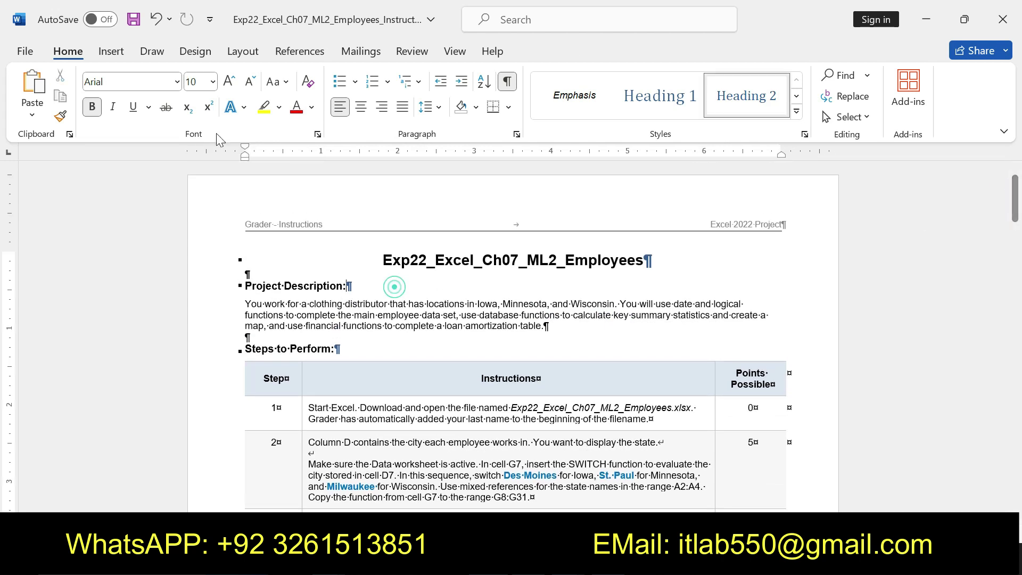
left_click(213, 82)
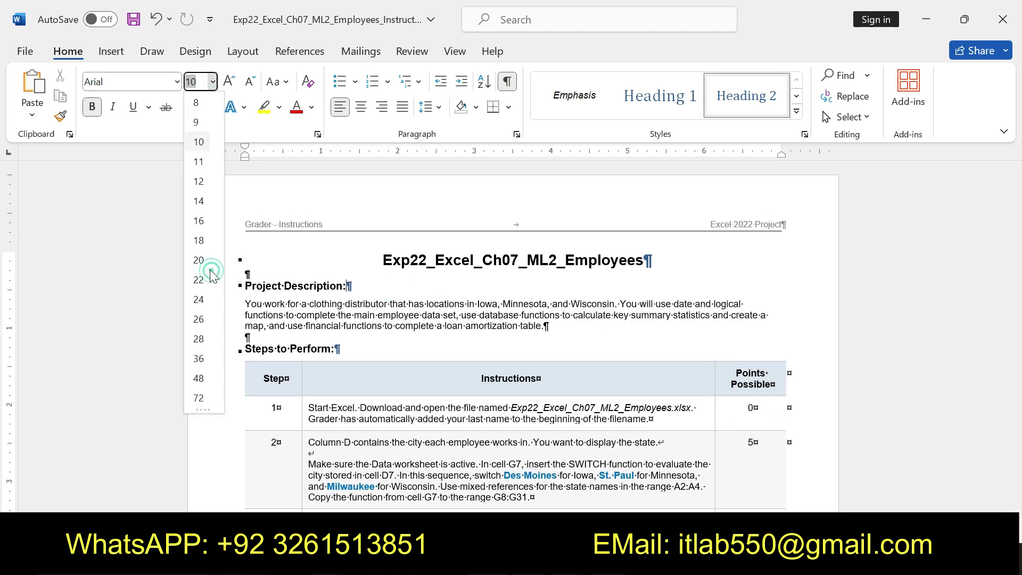
left_click(198, 260)
Type 'SOLVED 100% SOLUTION WE ARE DEALING WHOLE CLASSES WITH 100% GRADES', fixing typos, then return to Excel.
type("SOLVED 100% SOK")
key("BackSpace")
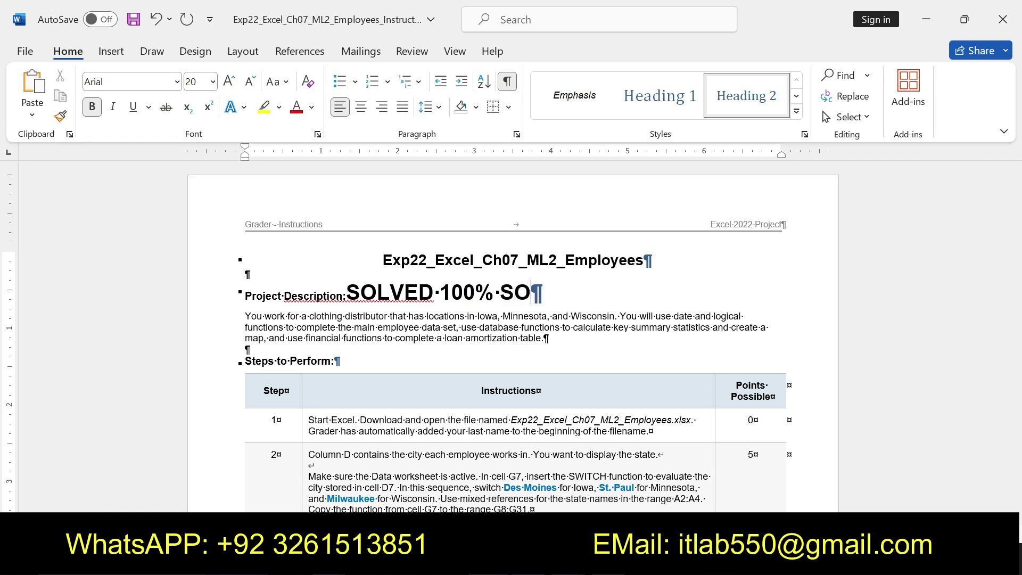
type("LUTION WE ARE DEALING WHOLE CL")
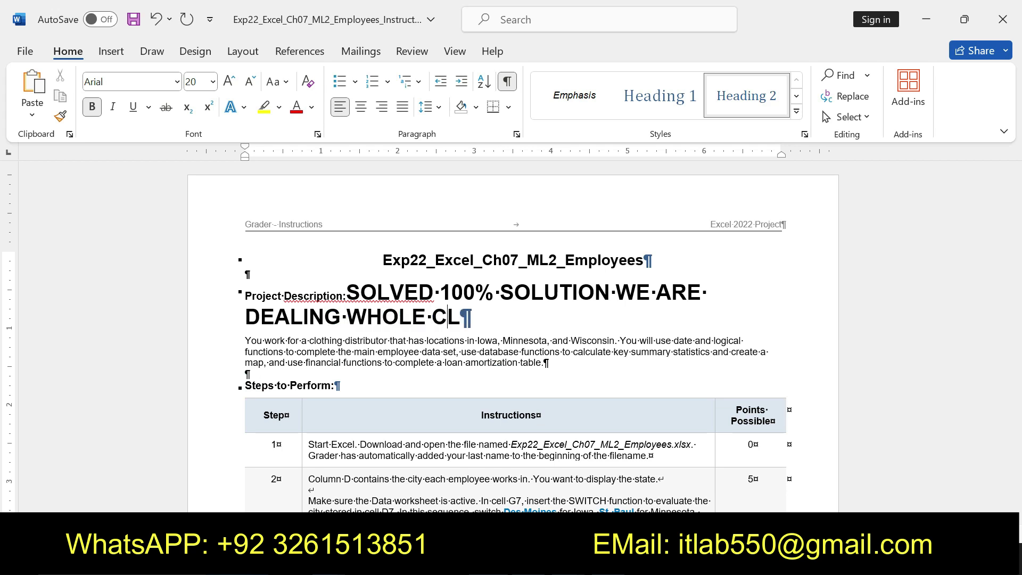
type("ASSES WITH ")
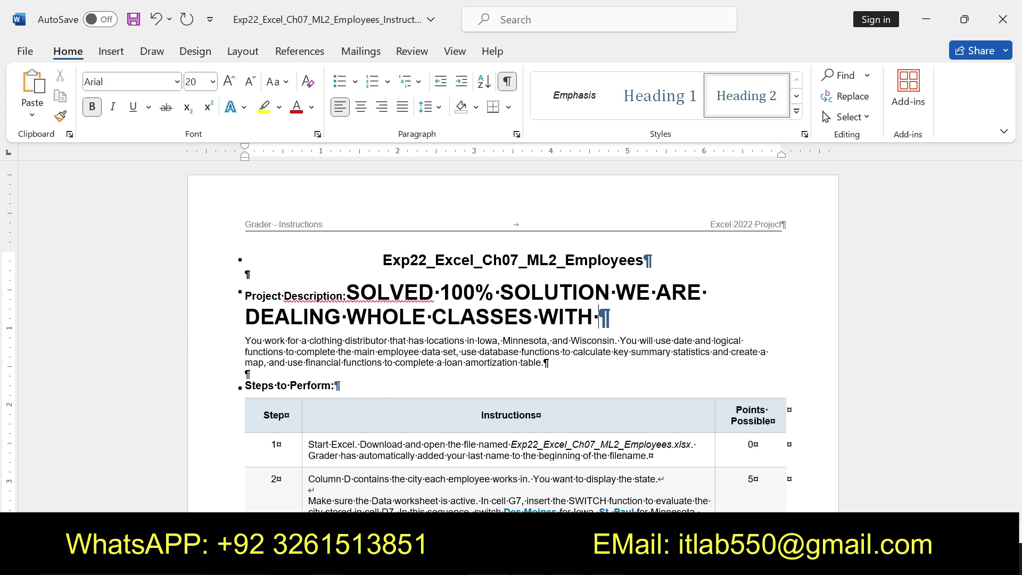
type("100$")
key("BackSpace")
key("BackSpace")
type("% ")
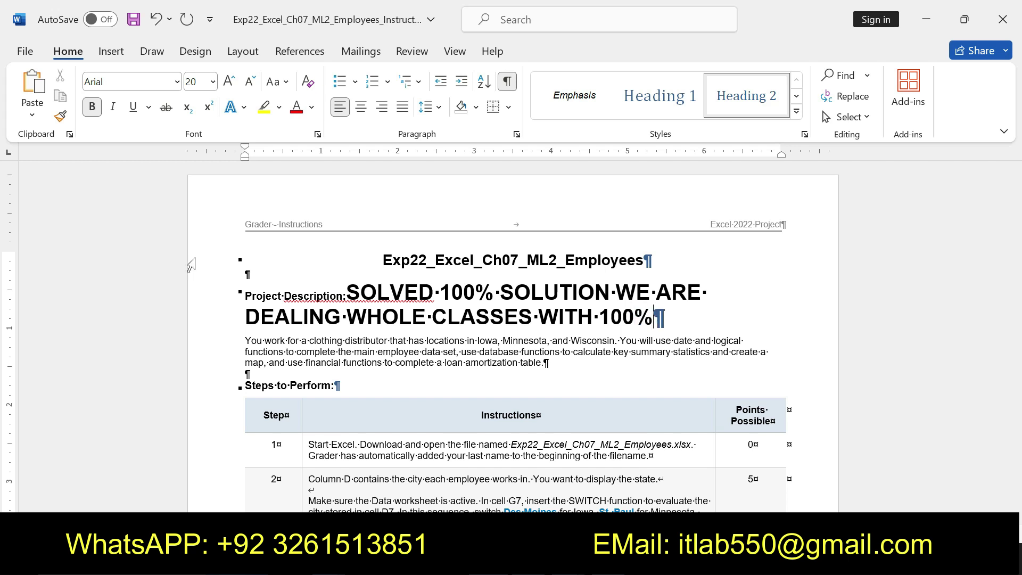
type("gRADES")
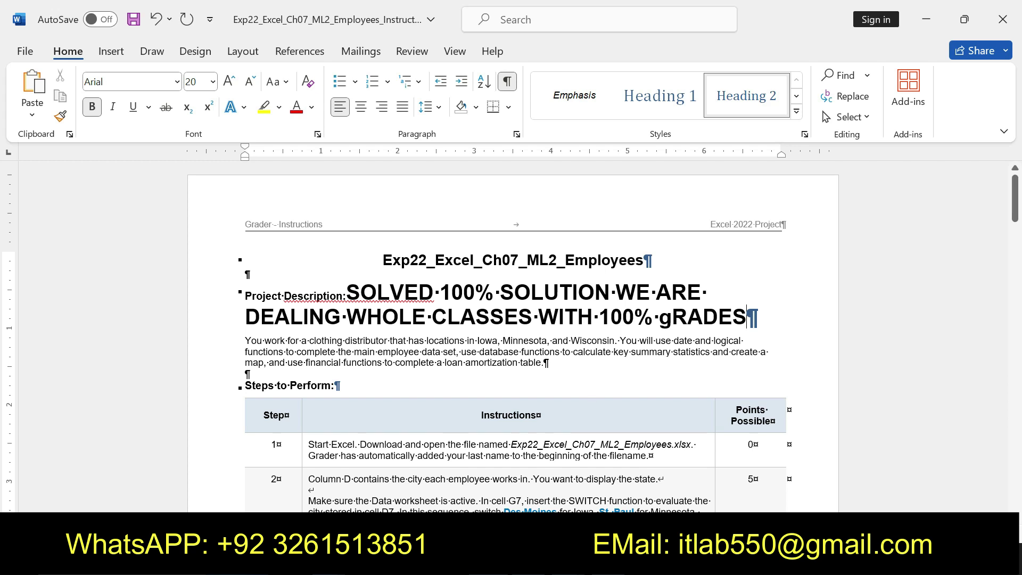
key("Left")
key("Left")
key("Left")
key("BackSpace")
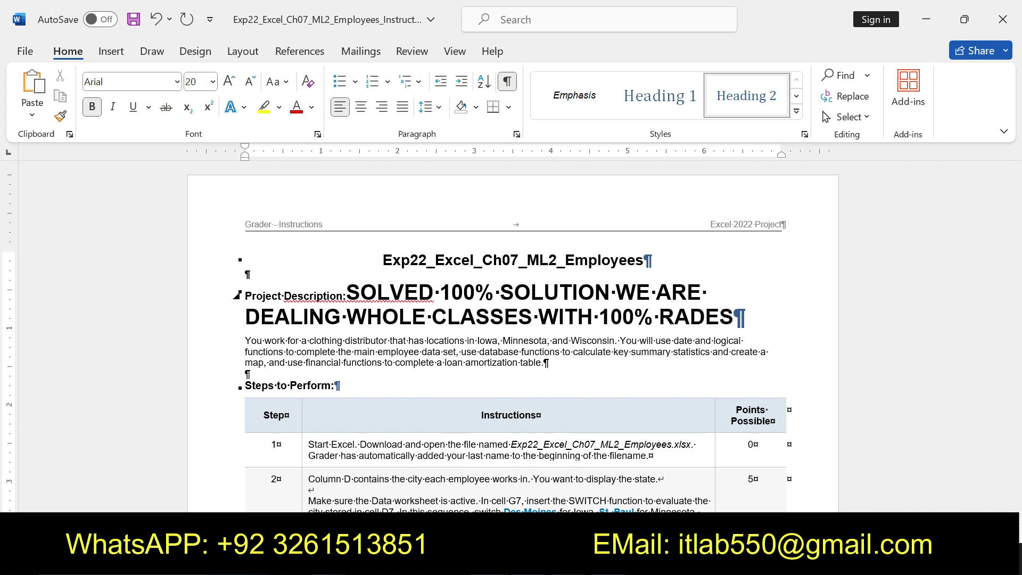
type("G")
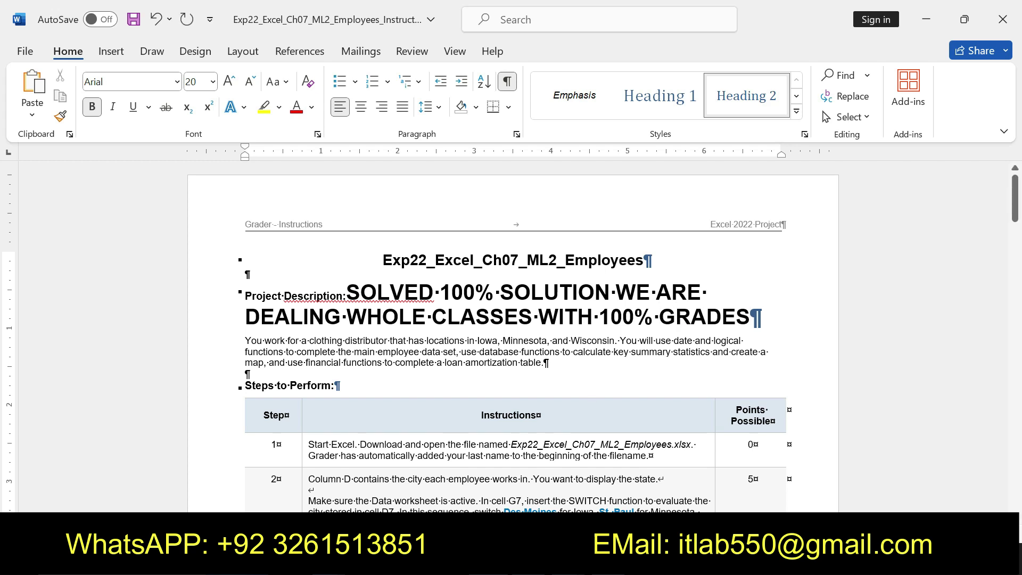
key("alt+Tab")
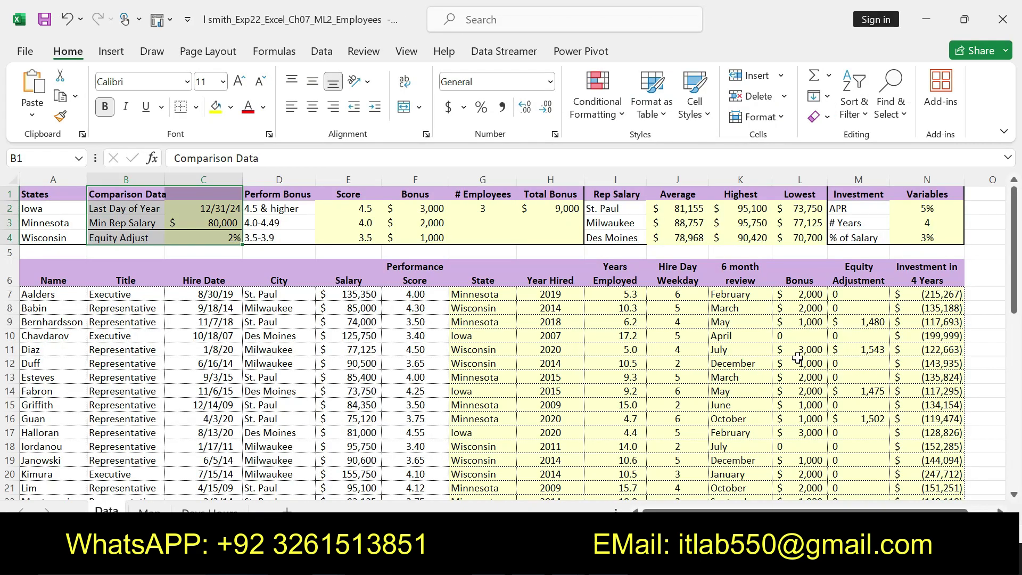